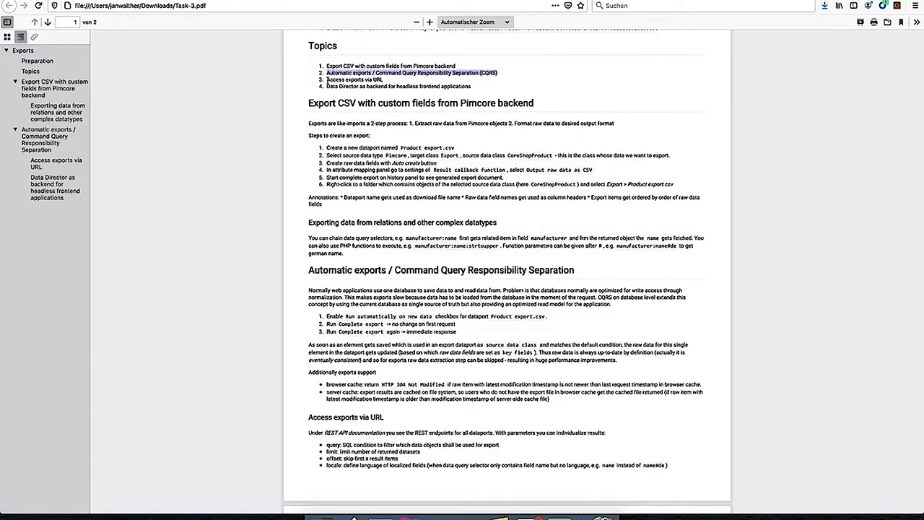
pyautogui.moveTo(326, 79); pyautogui.dragTo(385, 81)
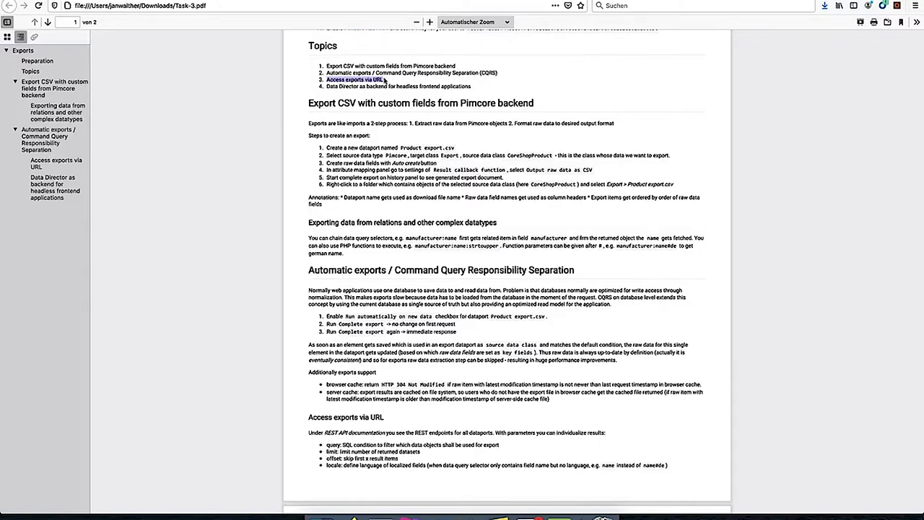
pyautogui.click(337, 106)
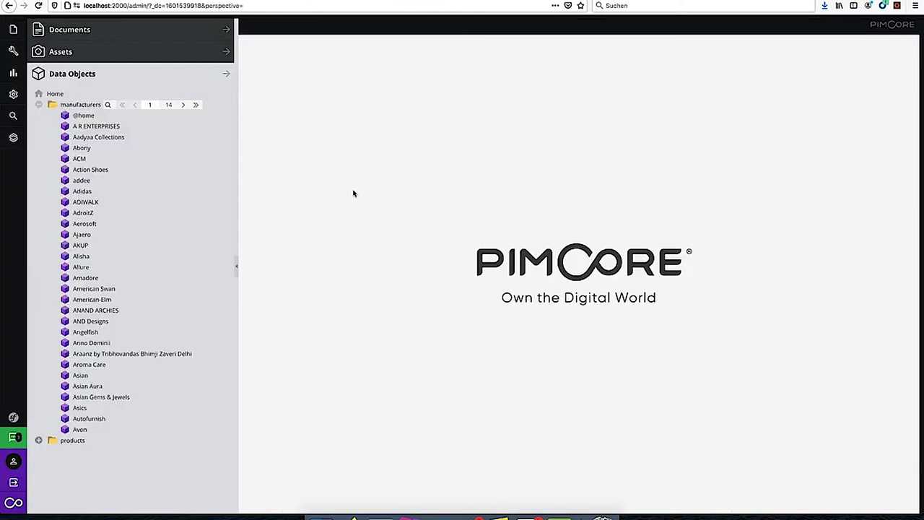
# - Collapse the manufacturers folder and expand the products folder in the Data Objects tree to see its products
pyautogui.click(39, 105)
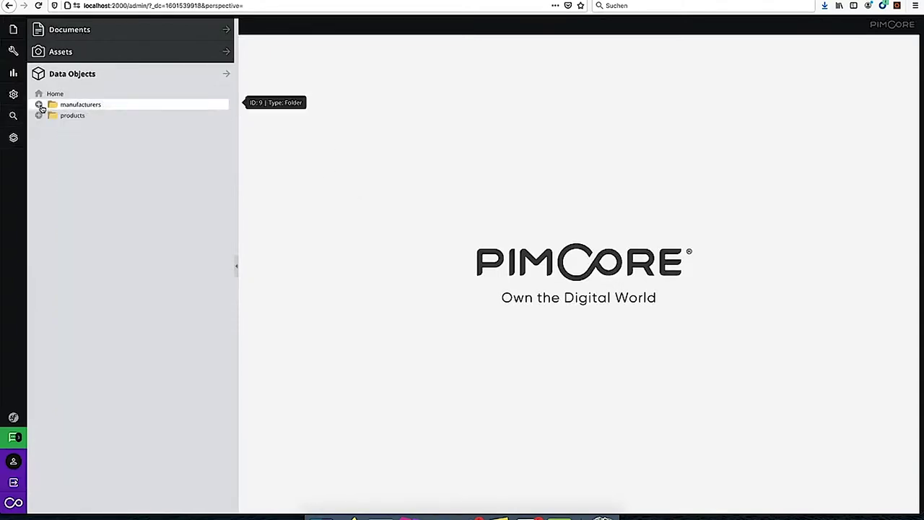
pyautogui.click(39, 105)
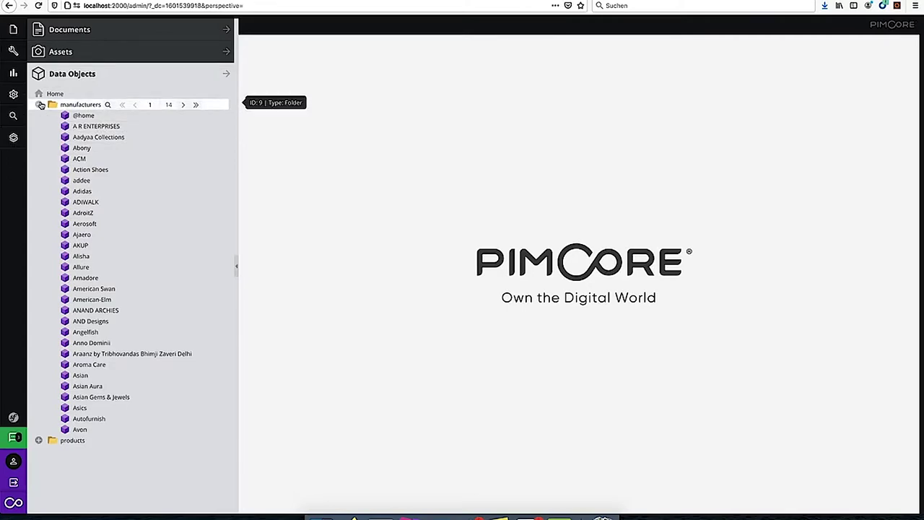
pyautogui.click(40, 105)
pyautogui.click(39, 117)
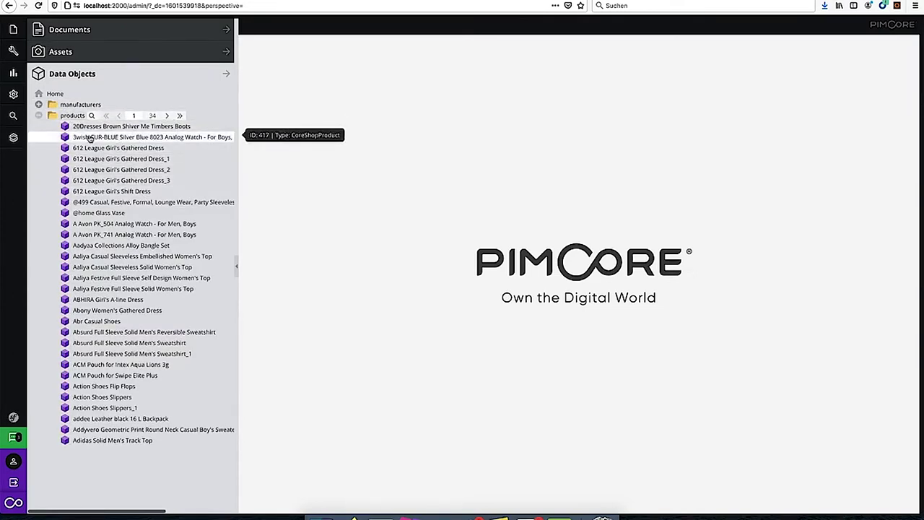
# - Open Data Director and view the existing Manufacturers dataport in the Flipkart folder, then collapse the folder
pyautogui.click(13, 93)
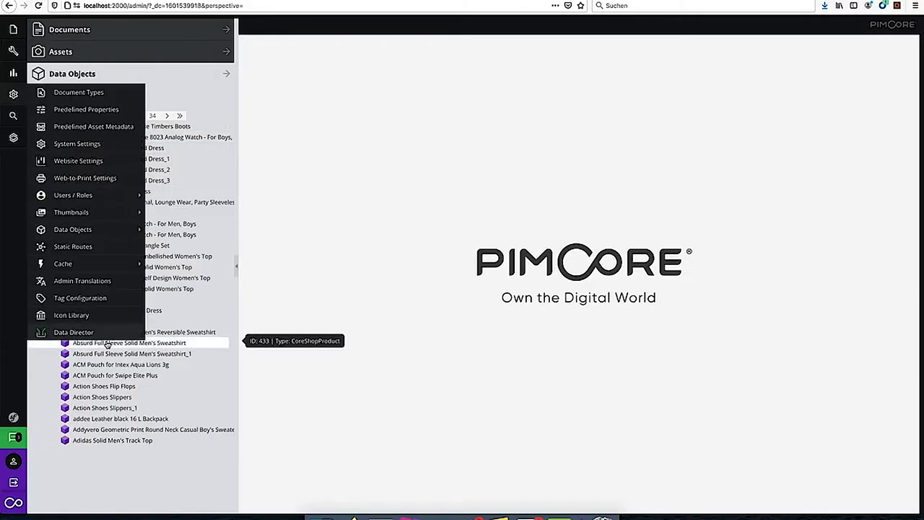
pyautogui.click(108, 334)
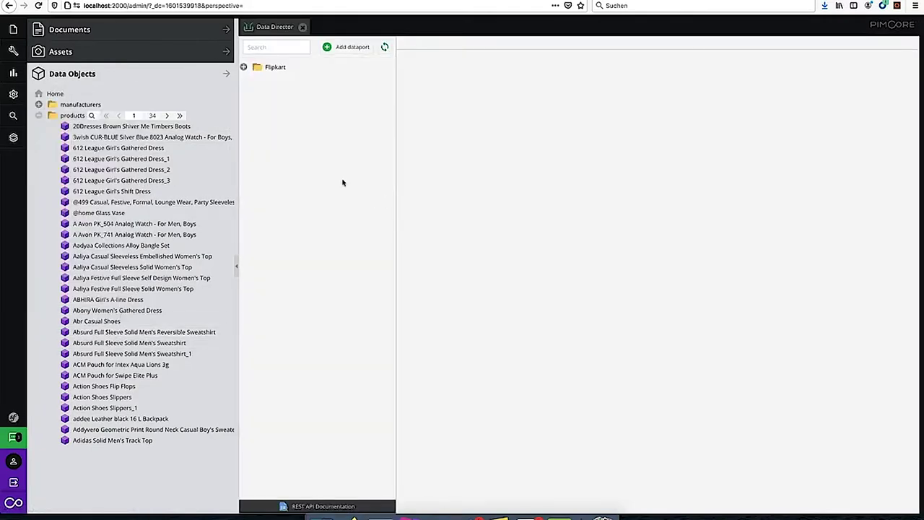
pyautogui.click(244, 67)
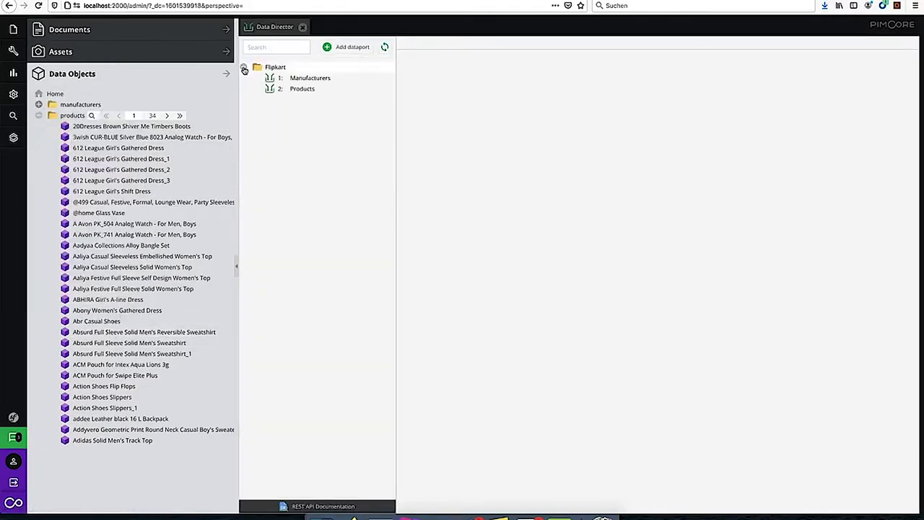
pyautogui.click(309, 78)
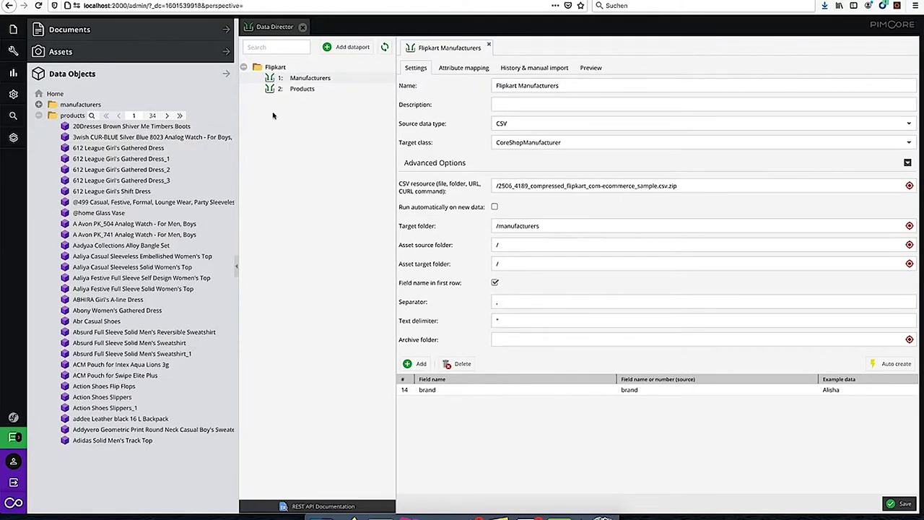
pyautogui.press('Left')
pyautogui.press('Left')
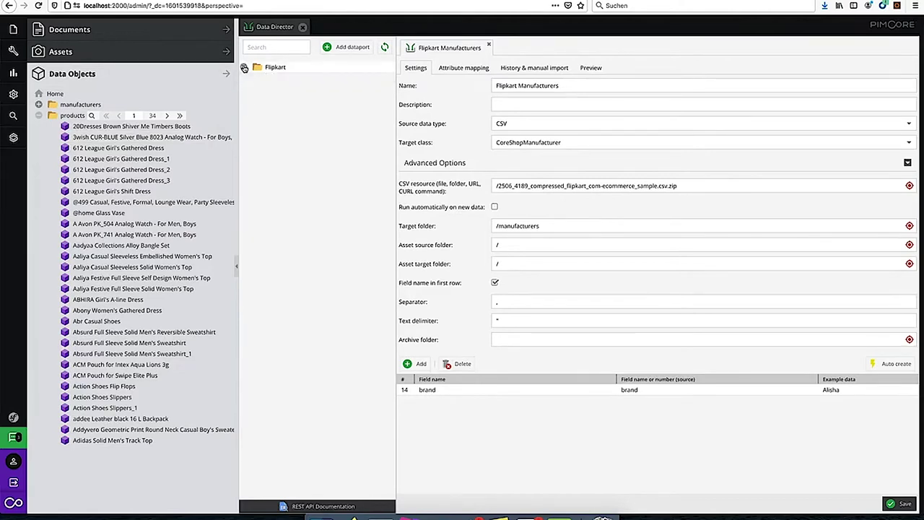
# - Add a dataport named "Export Product Data" and change its name in the settings to "Export Product Data.csv"
pyautogui.click(341, 47)
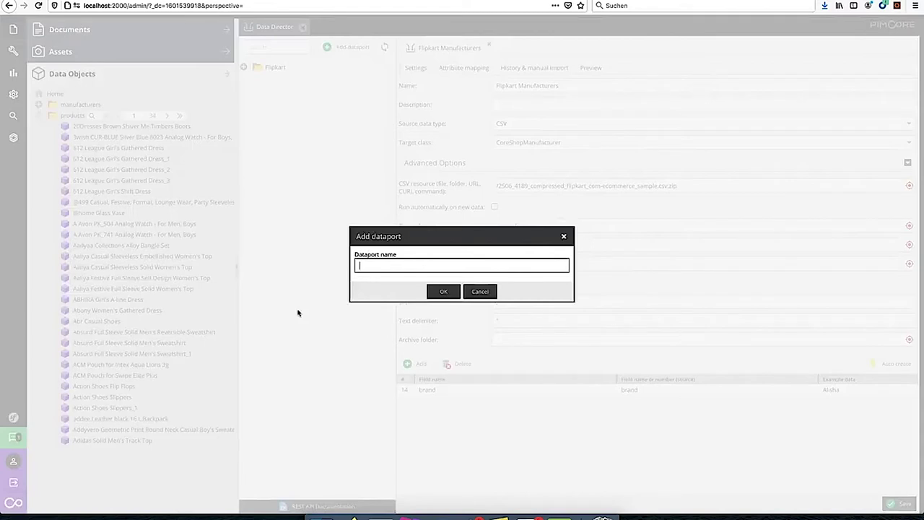
pyautogui.write('Export Product Data')
pyautogui.click(439, 292)
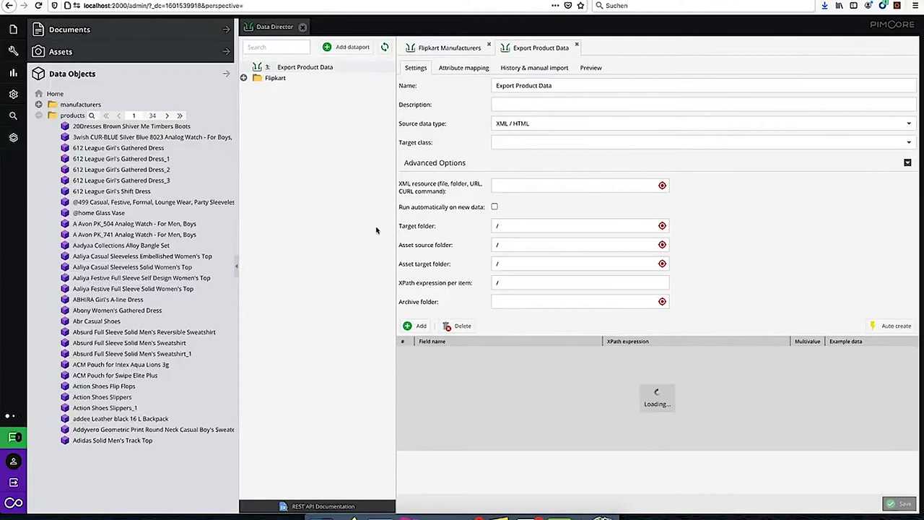
pyautogui.click(580, 87)
pyautogui.write('.csv')
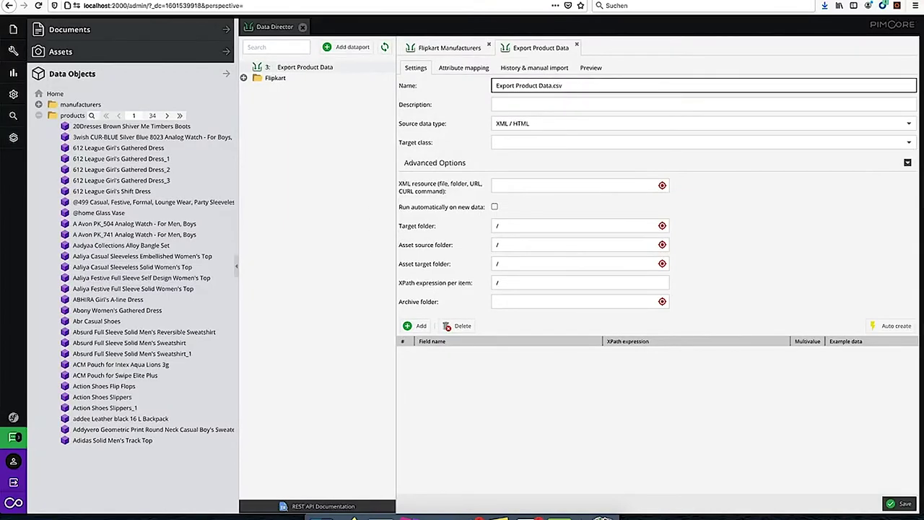
# - Set the export dataport's source data type to Pimcore and its target class to Export
pyautogui.click(535, 124)
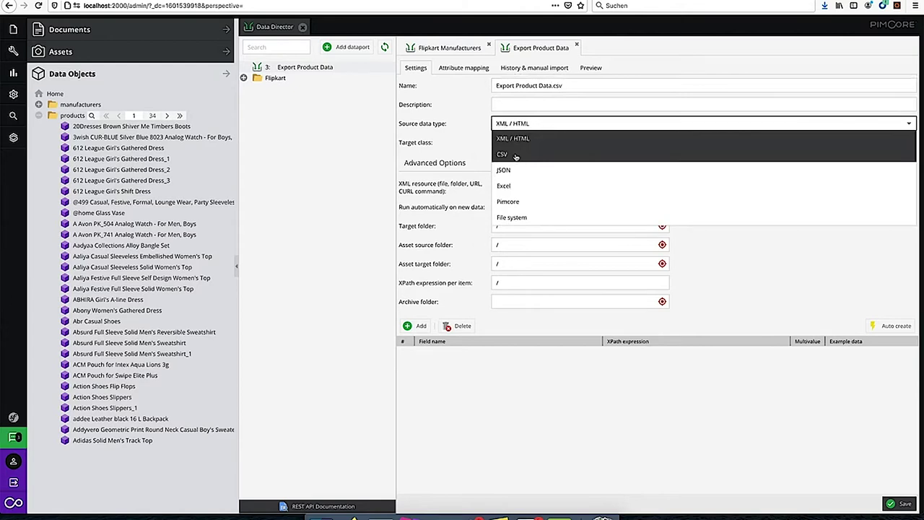
pyautogui.click(516, 203)
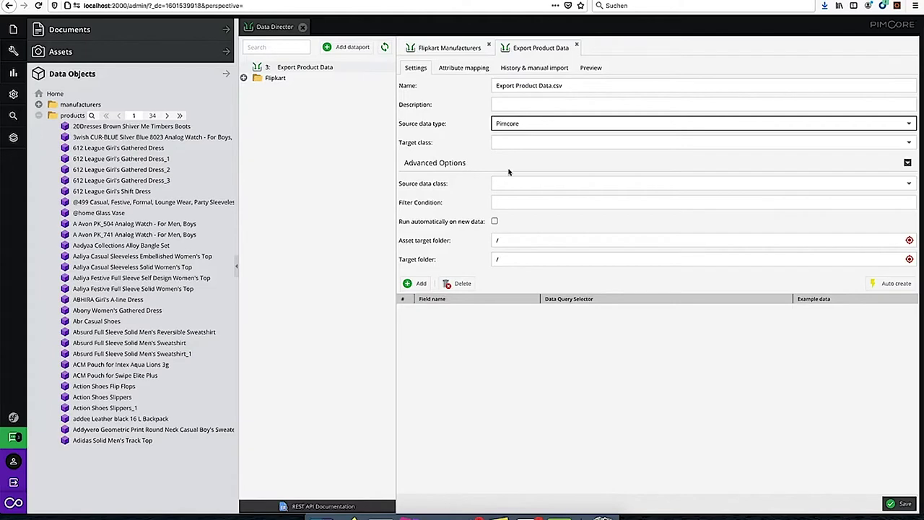
pyautogui.click(525, 143)
pyautogui.scroll(-3, 541, 228)
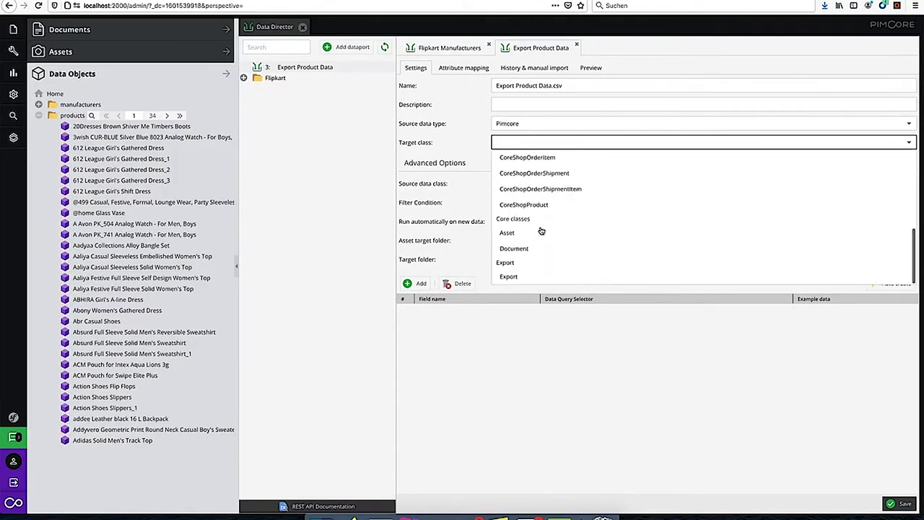
pyautogui.click(524, 278)
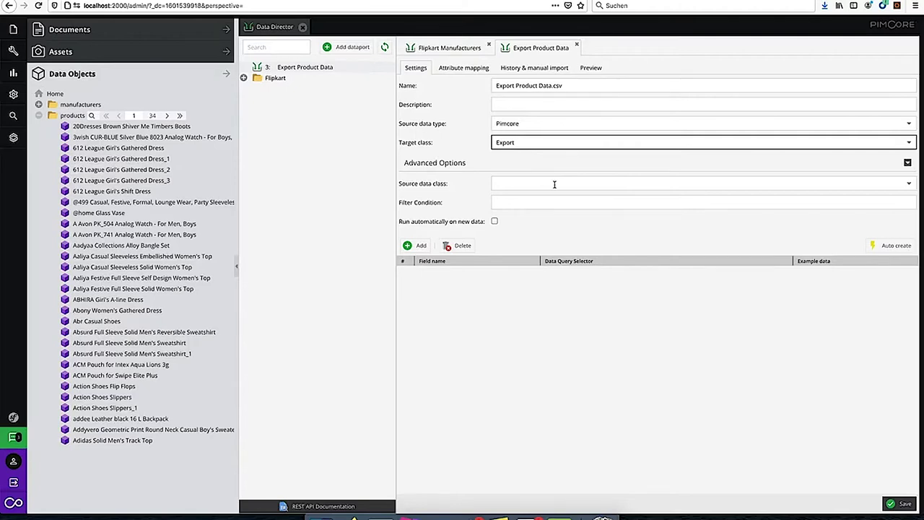
# - Set the export dataport's source data class to CoreShopProduct
pyautogui.click(555, 184)
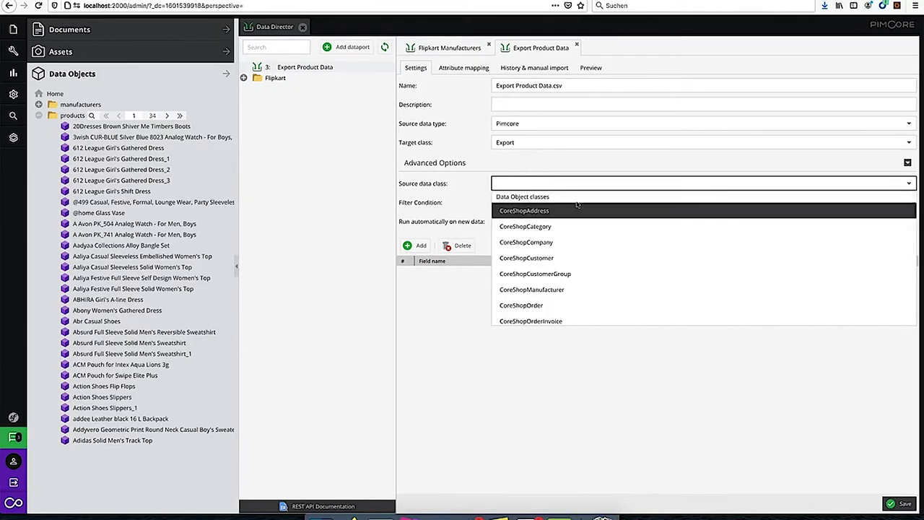
pyautogui.scroll(-3, 574, 216)
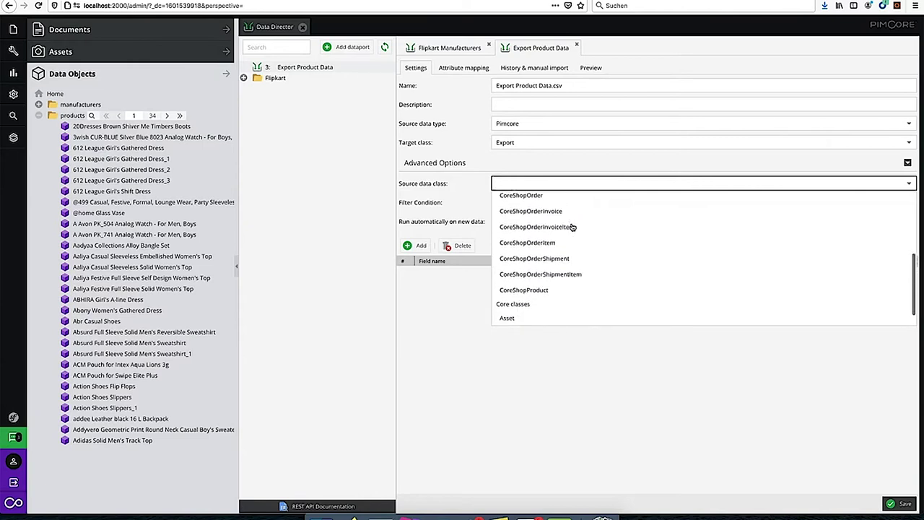
pyautogui.click(541, 290)
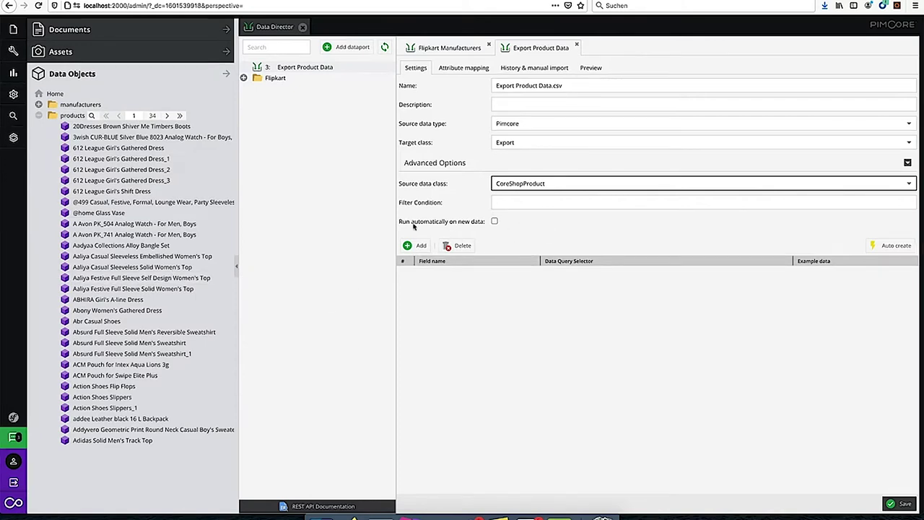
# - Auto-create the raw data fields from the CoreShopProduct class and look through the generated list
pyautogui.moveTo(456, 230)
pyautogui.click(897, 245)
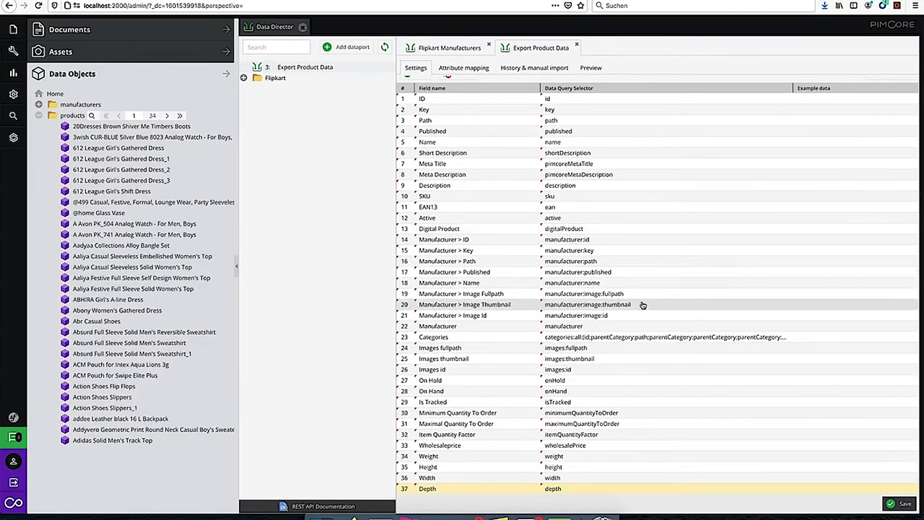
pyautogui.scroll(10, 642, 305)
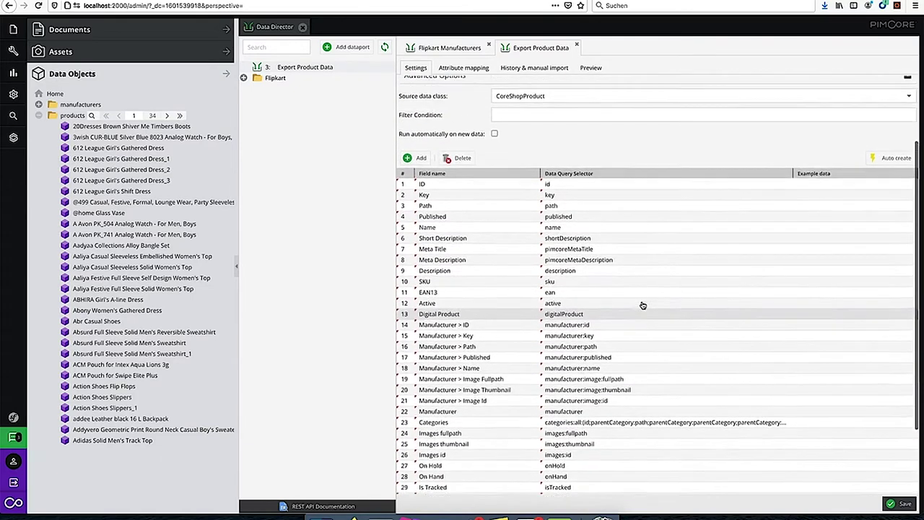
pyautogui.scroll(-5, 578, 245)
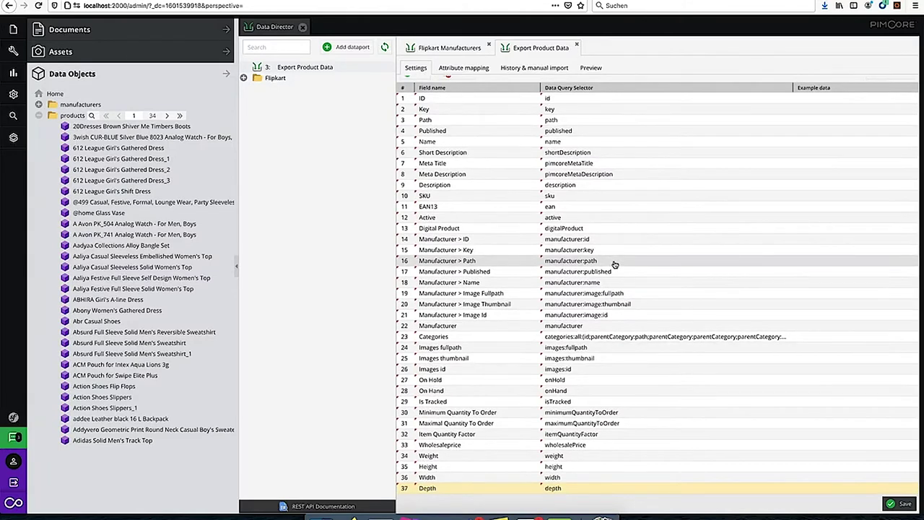
pyautogui.scroll(3, 614, 264)
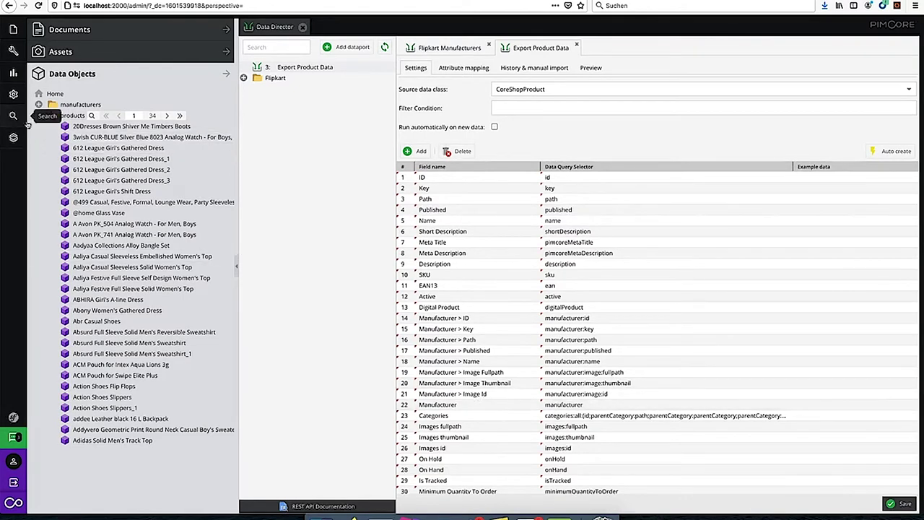
# - View the CoreShopProduct class definition in the CoreShop group, and return to the export dataport
pyautogui.click(13, 93)
pyautogui.moveTo(86, 229)
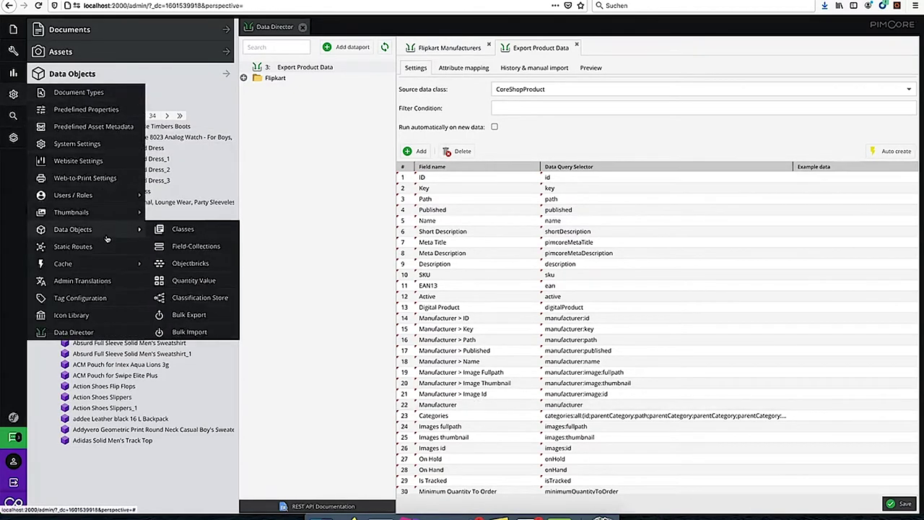
pyautogui.click(207, 231)
pyautogui.click(244, 66)
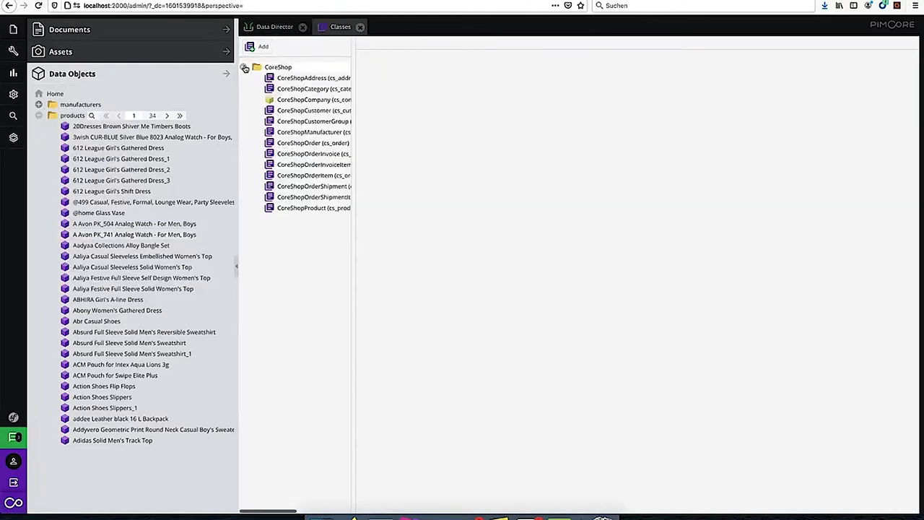
pyautogui.click(312, 207)
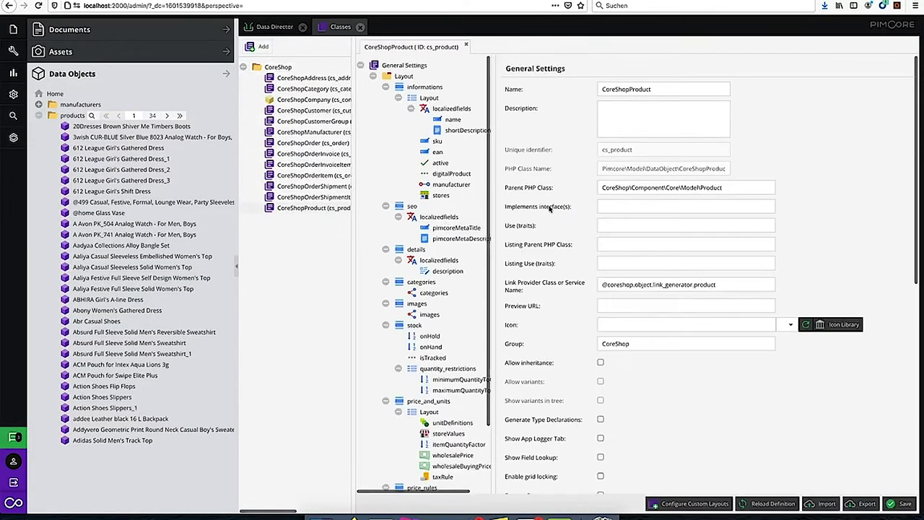
pyautogui.click(265, 28)
# - Examine the raw data fields and compare the Name field's query selector with the name field in the CoreShopProduct class
pyautogui.click(454, 233)
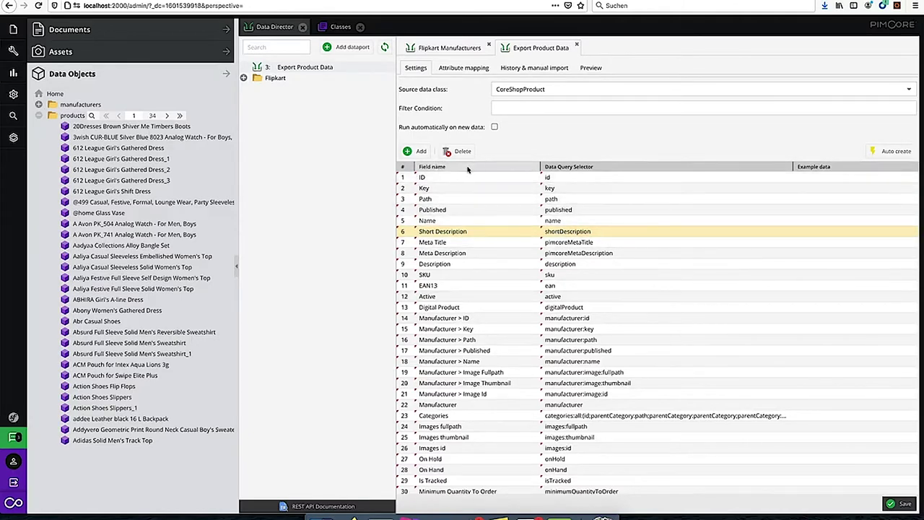
pyautogui.scroll(3, 470, 201)
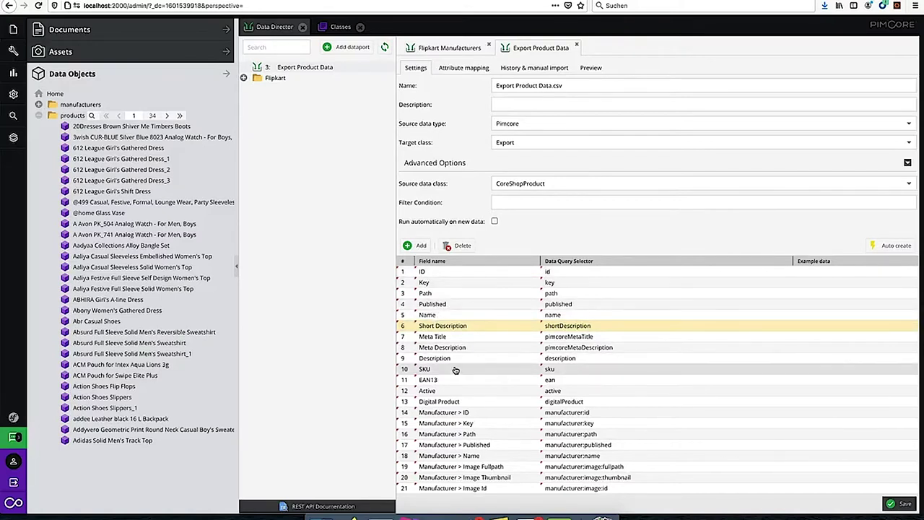
pyautogui.scroll(-5, 457, 364)
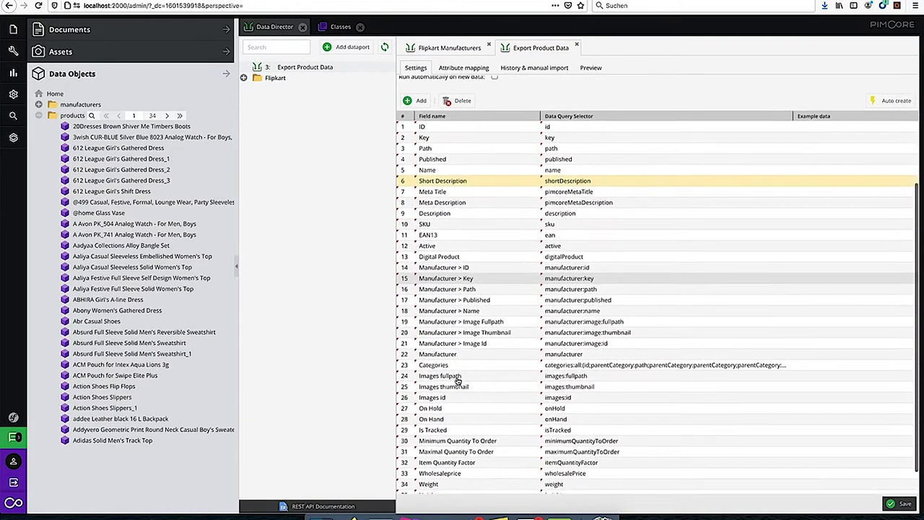
pyautogui.scroll(5, 467, 245)
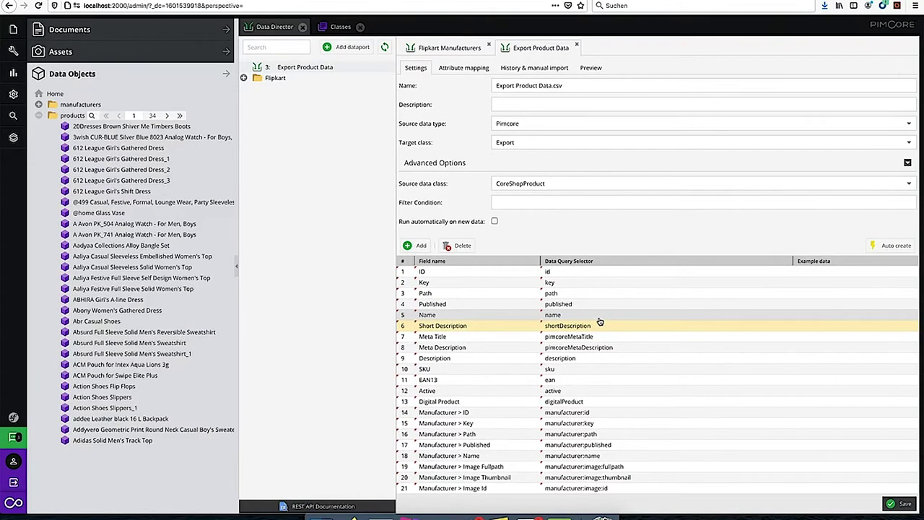
pyautogui.click(459, 316)
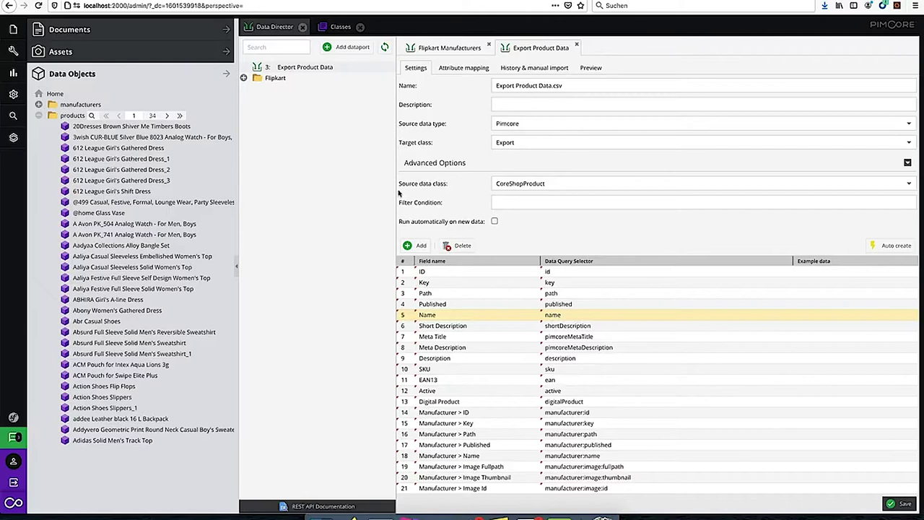
pyautogui.click(333, 30)
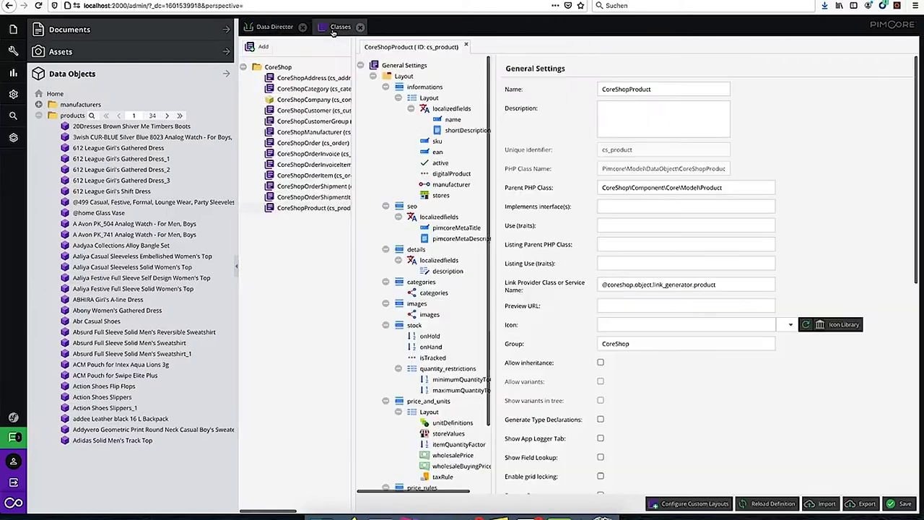
pyautogui.click(452, 120)
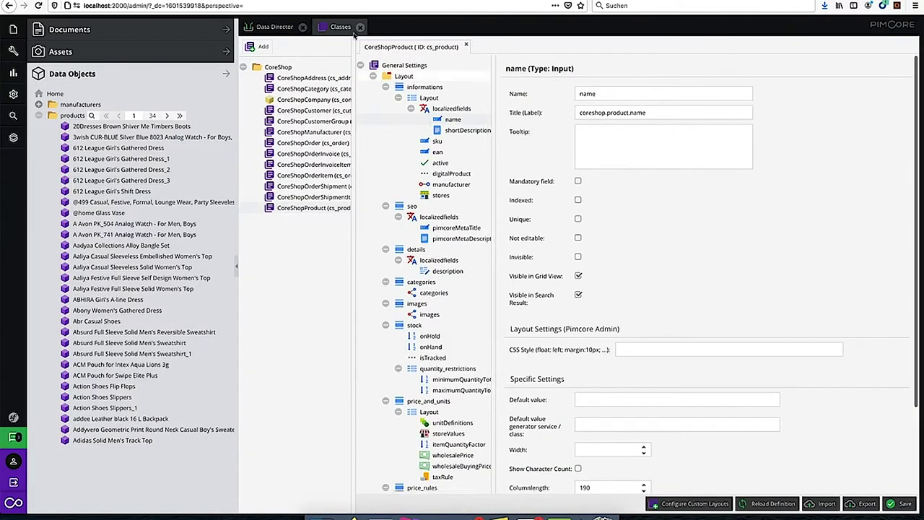
pyautogui.click(272, 26)
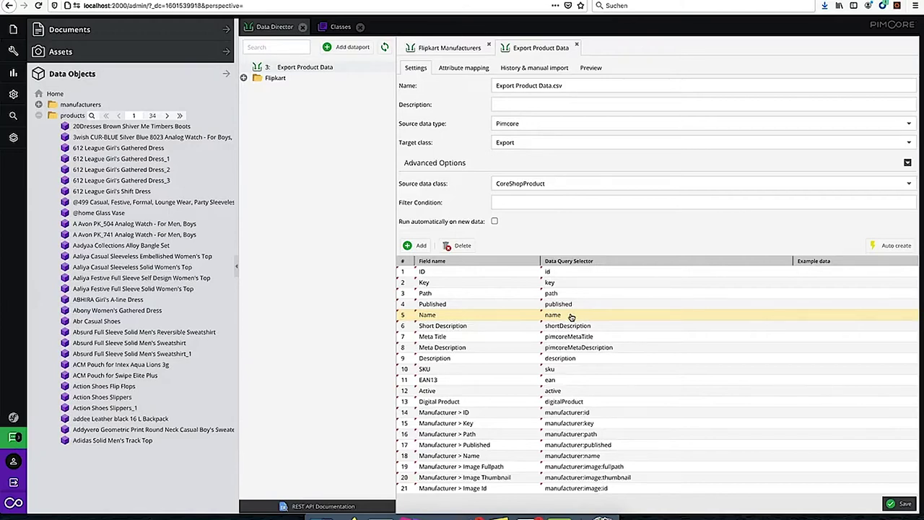
# - Save the export dataport and compare its example data with the name of the product 20Dresses Brown Shiver Me Timbers Boots
pyautogui.click(901, 503)
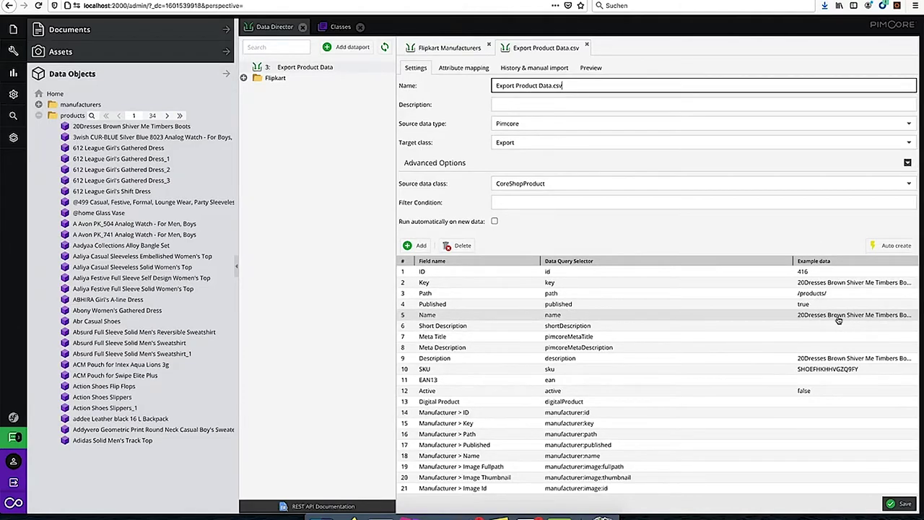
pyautogui.click(151, 133)
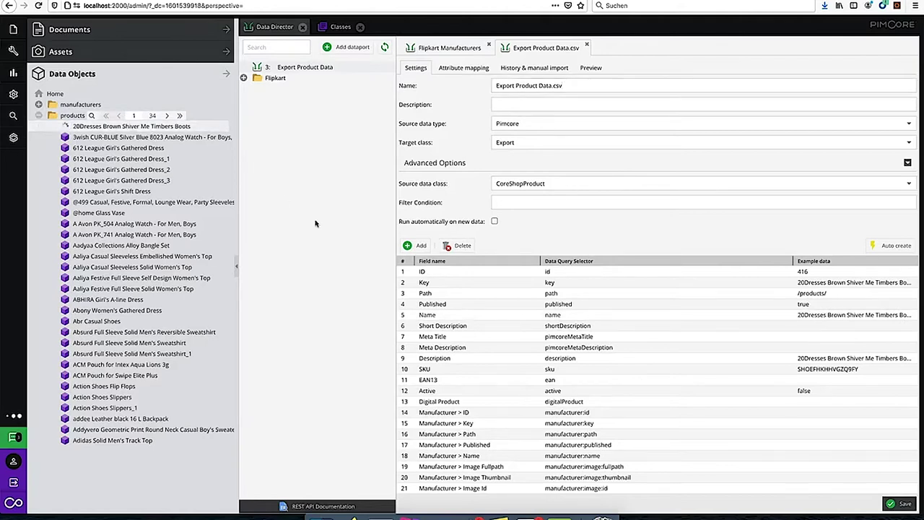
pyautogui.moveTo(327, 148); pyautogui.dragTo(290, 48)
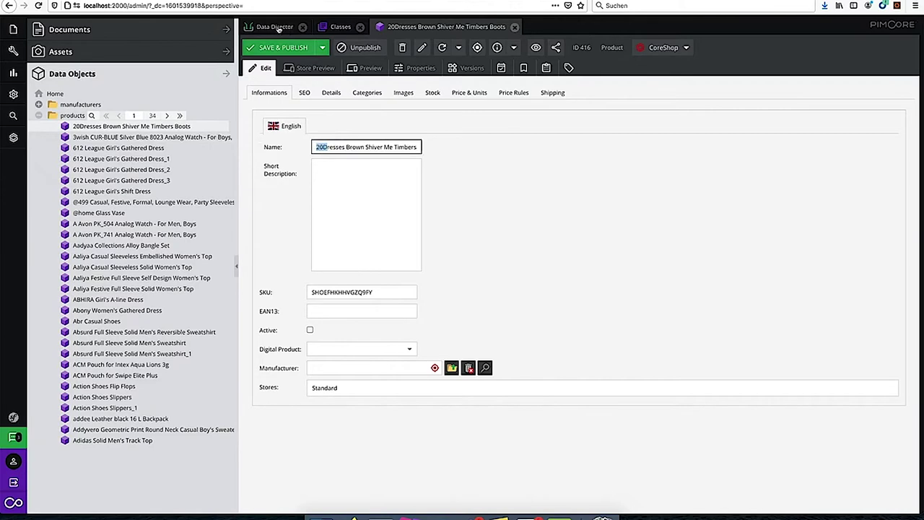
pyautogui.click(277, 27)
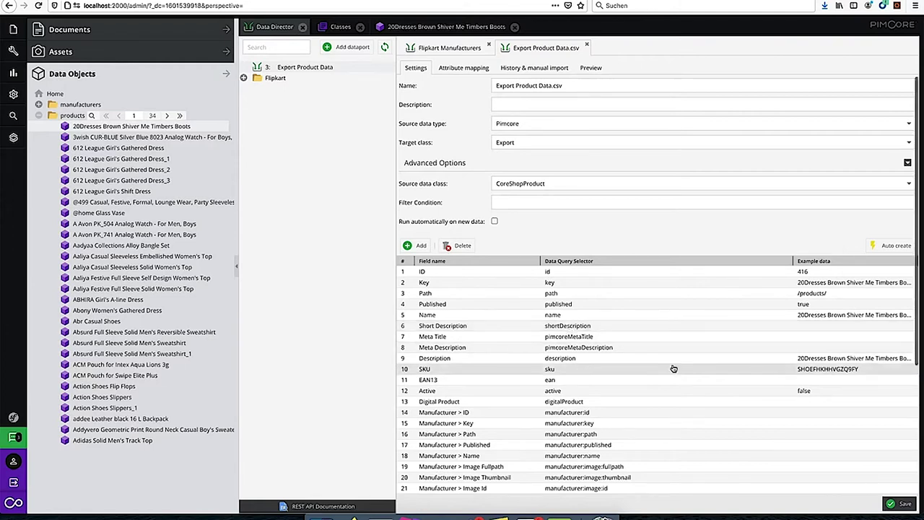
# - View the manufacturer field's definition in the CoreShopProduct class and return to the export dataport's raw data fields
pyautogui.scroll(-3, 672, 368)
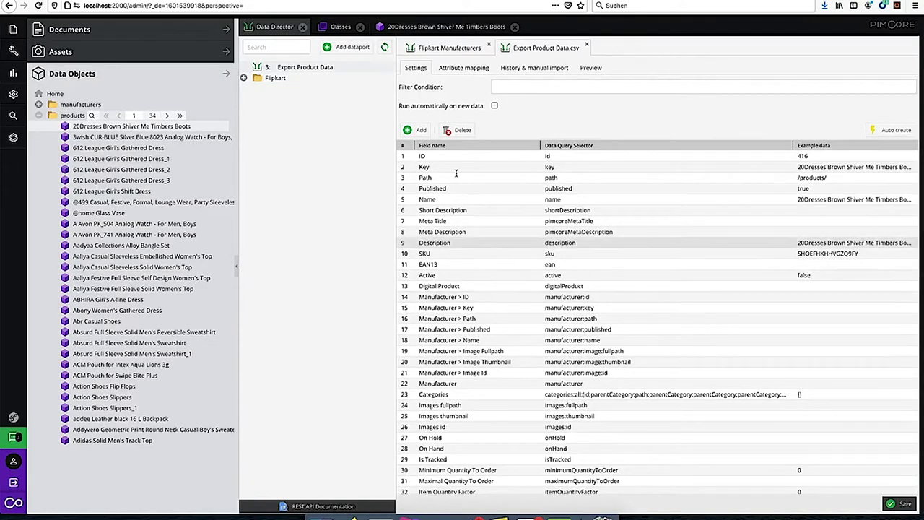
pyautogui.click(341, 28)
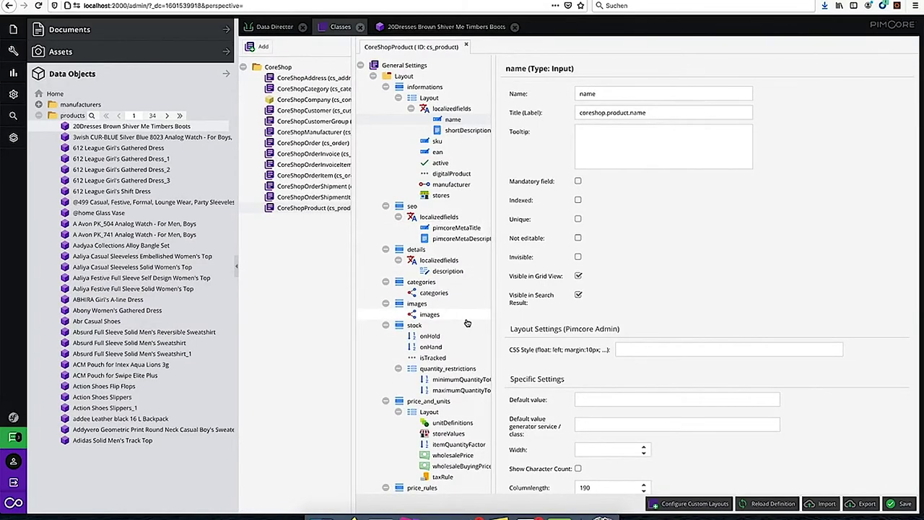
pyautogui.click(475, 186)
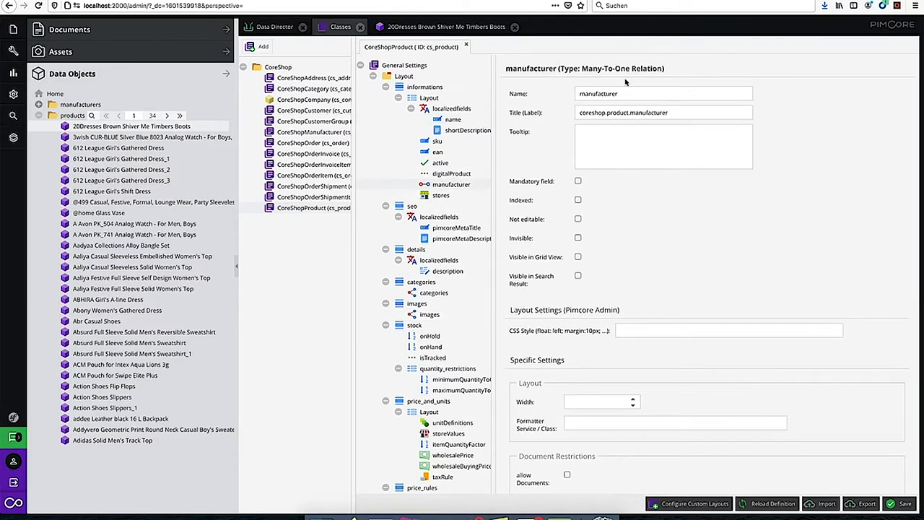
pyautogui.click(275, 26)
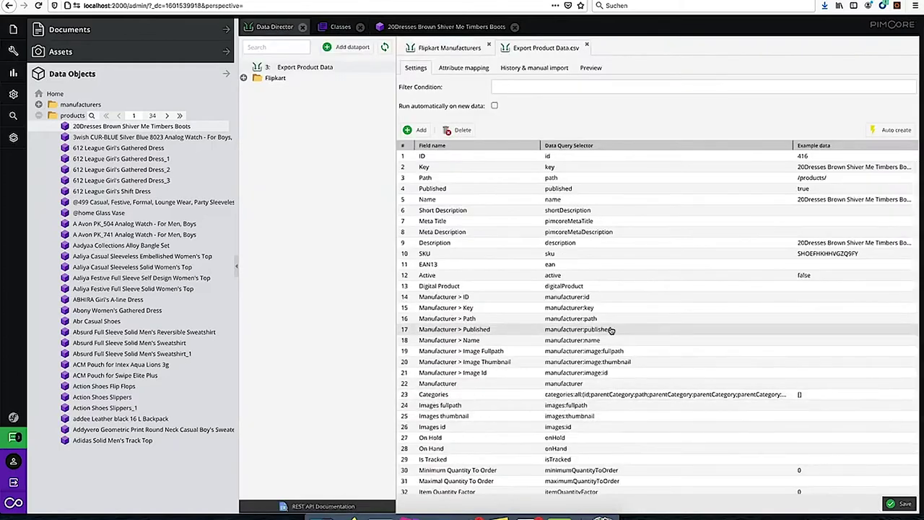
# - Check the allowed object classes of the manufacturer relation in the CoreShopProduct class against the Manufacturer > ID selector
pyautogui.click(586, 298)
pyautogui.click(330, 27)
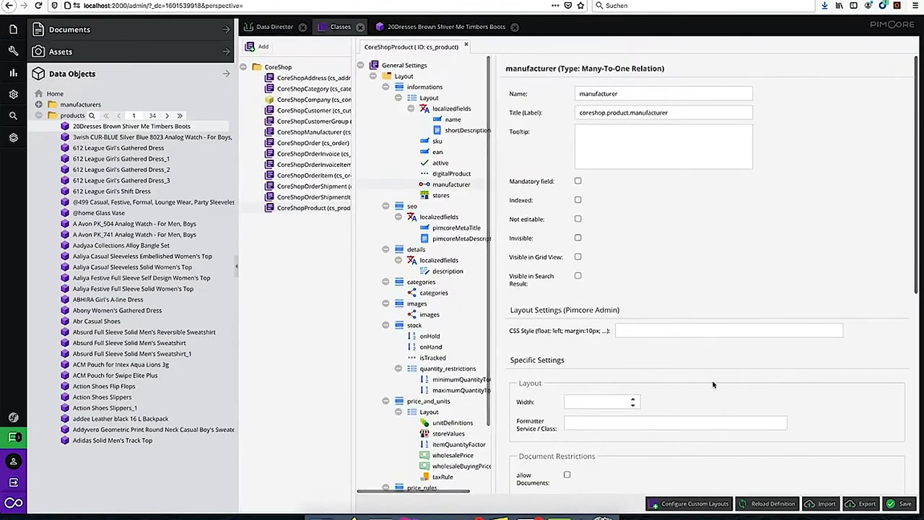
pyautogui.scroll(-5, 713, 384)
pyautogui.click(613, 391)
pyautogui.click(602, 393)
pyautogui.click(603, 392)
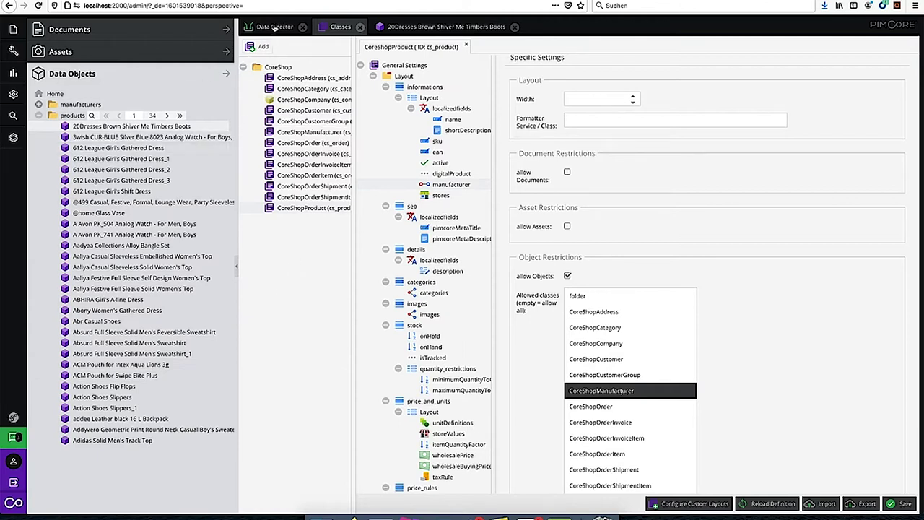
pyautogui.click(274, 27)
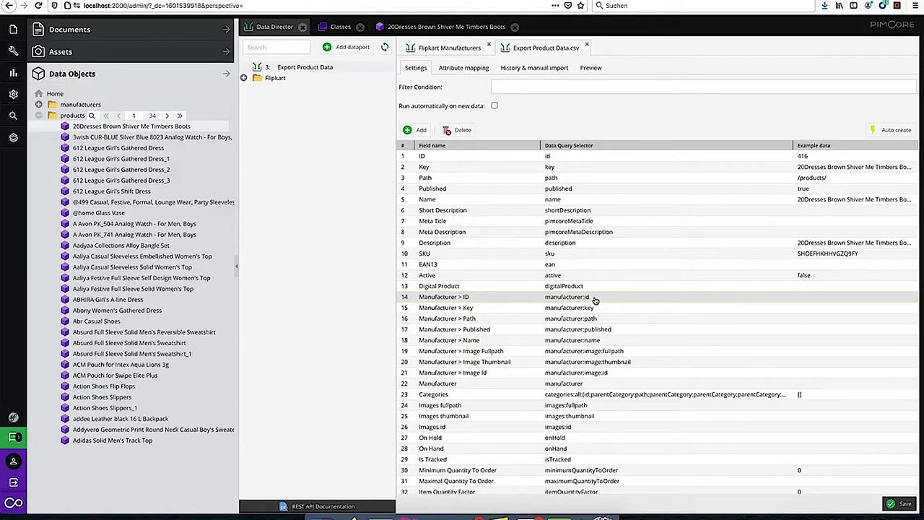
# - Compare the Manufacturer > ID and Image Fullpath selectors with the image field in the CoreShopManufacturer class
pyautogui.click(595, 299)
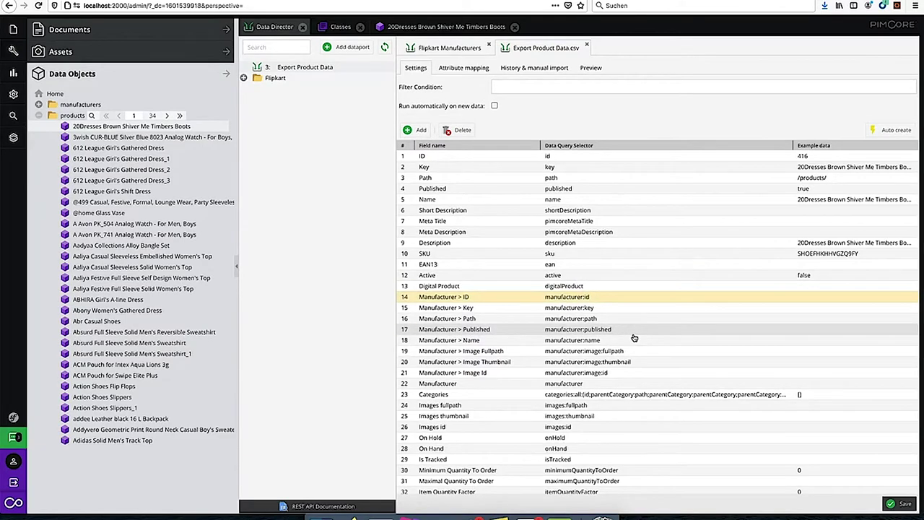
pyautogui.click(595, 353)
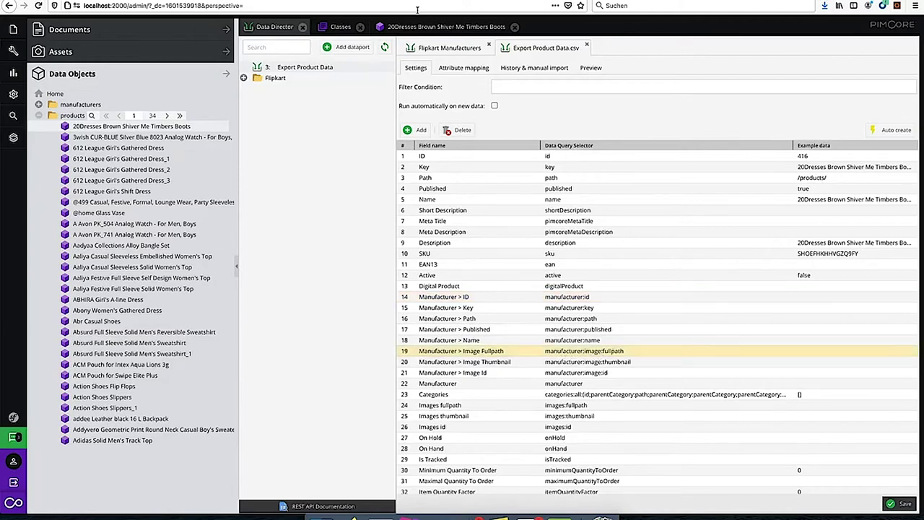
pyautogui.click(340, 27)
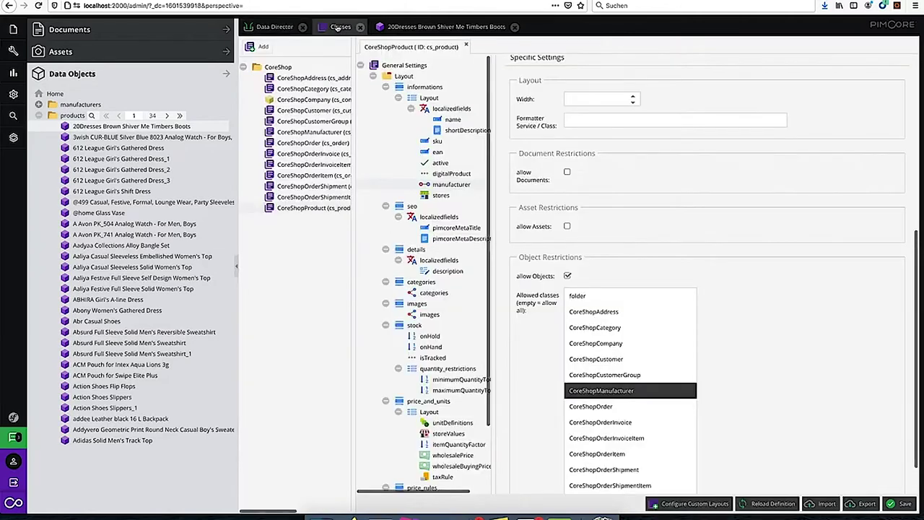
pyautogui.click(320, 134)
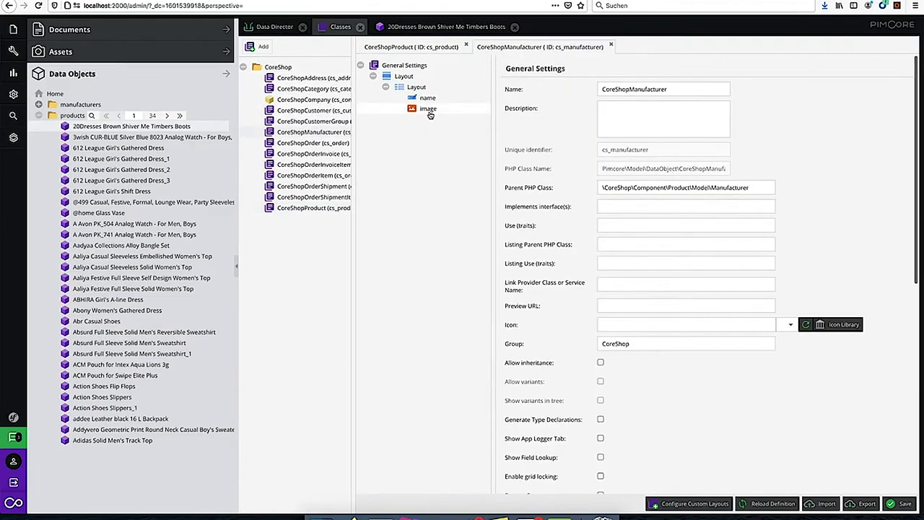
pyautogui.click(428, 109)
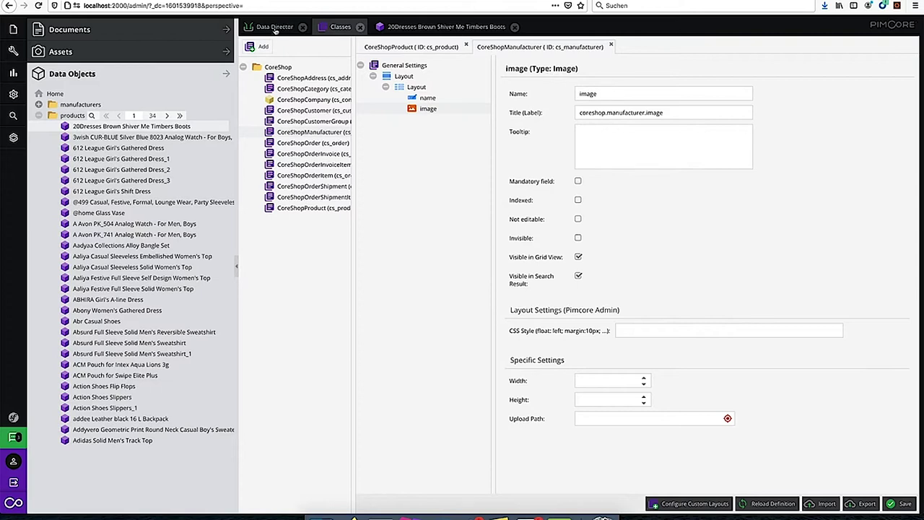
pyautogui.click(274, 28)
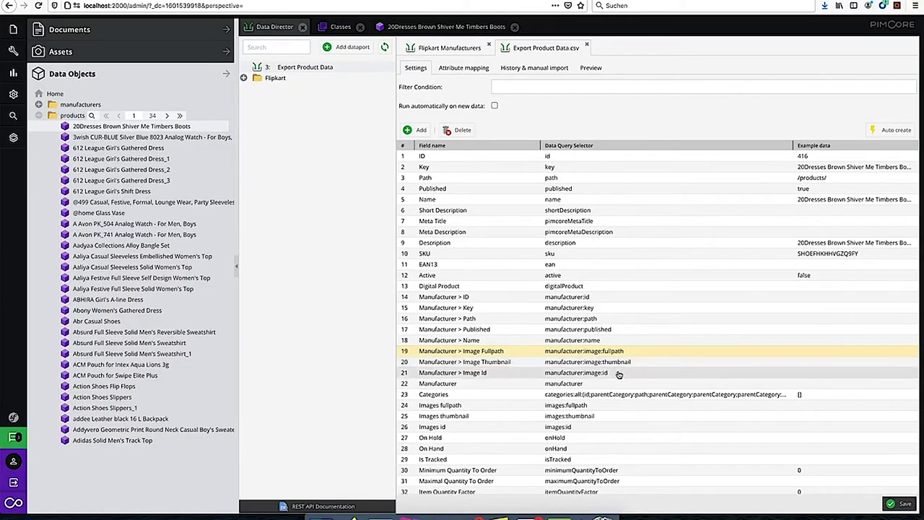
# - Examine the query selectors of the Manufacturer image fields and the Categories field in the raw data list
pyautogui.click(622, 374)
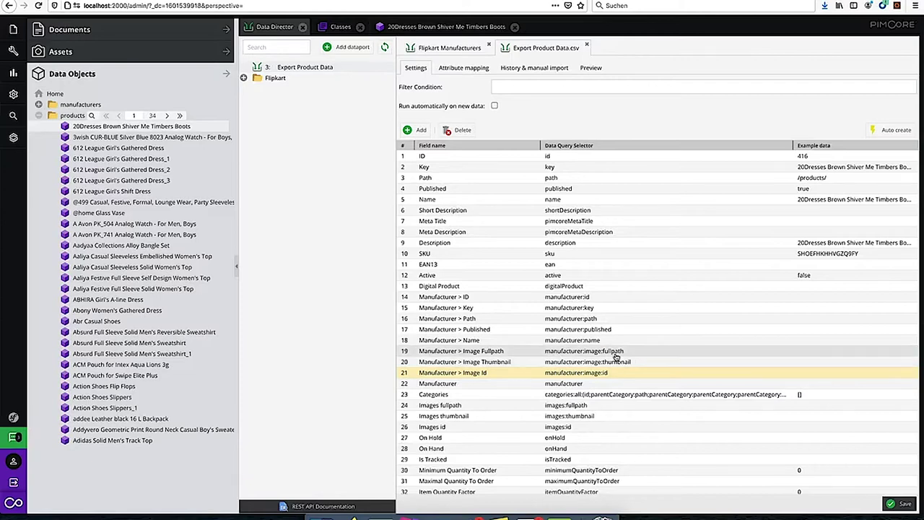
pyautogui.press('Up')
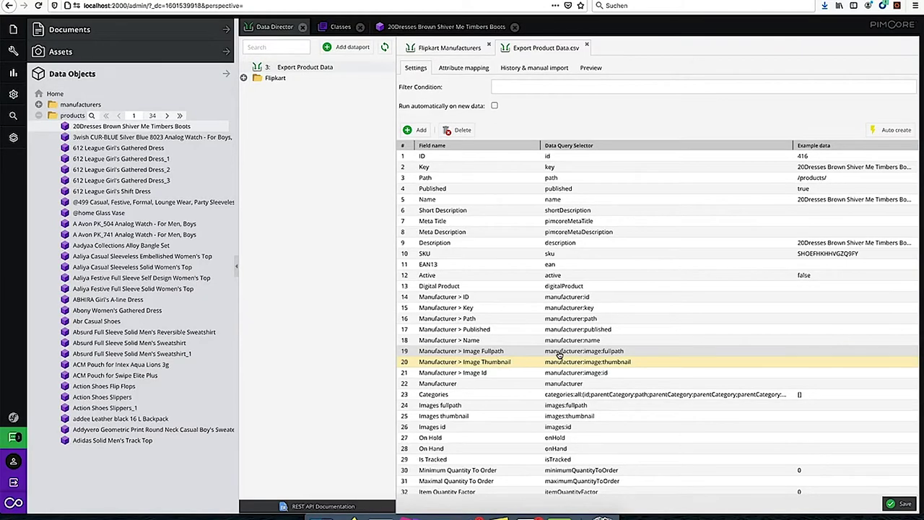
pyautogui.click(580, 398)
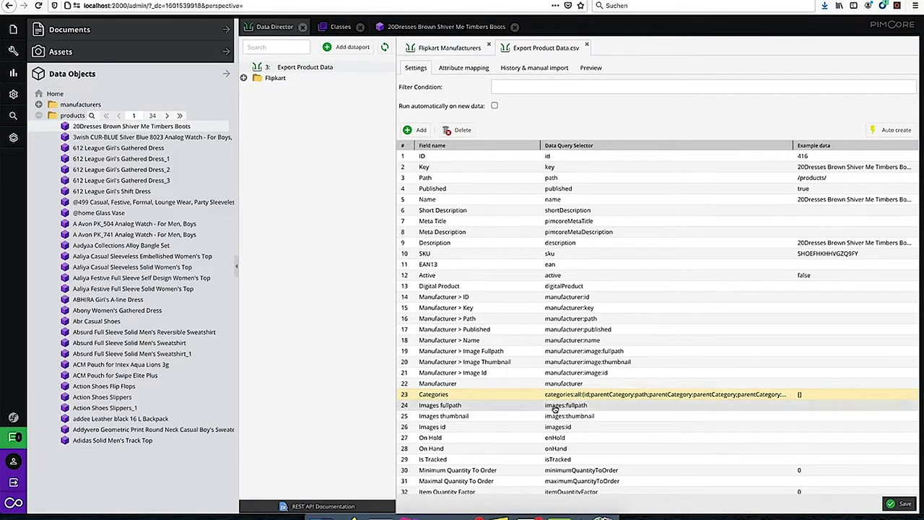
pyautogui.scroll(-2, 517, 433)
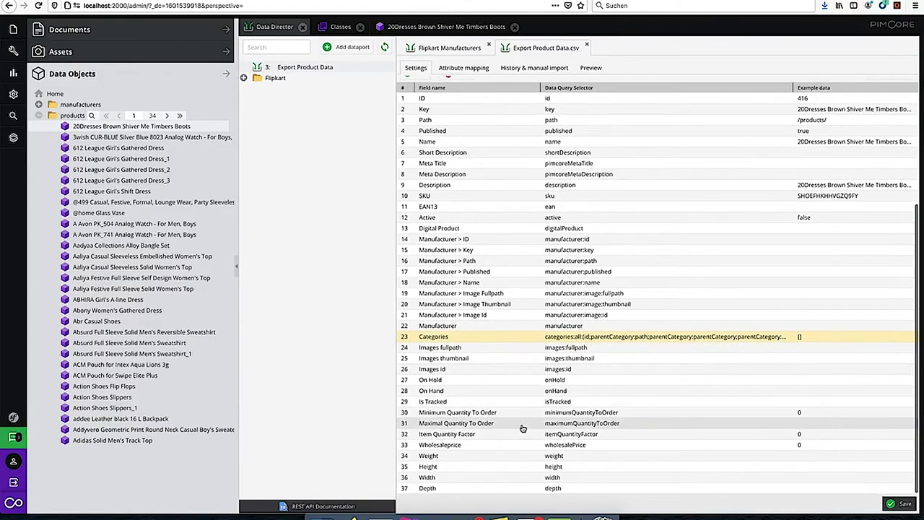
pyautogui.scroll(2, 441, 137)
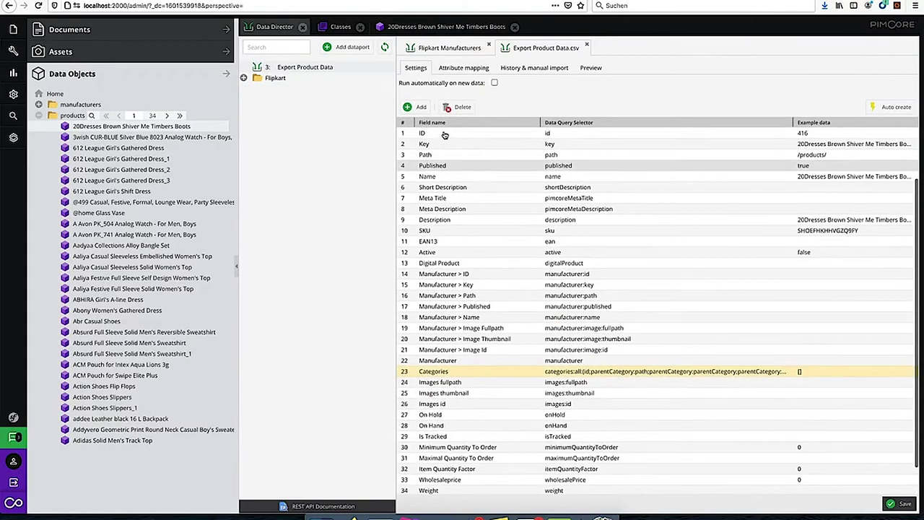
# - Add a raw data field named "Category 1 Name" after Categories with the data query selector categories:0:name
pyautogui.click(415, 107)
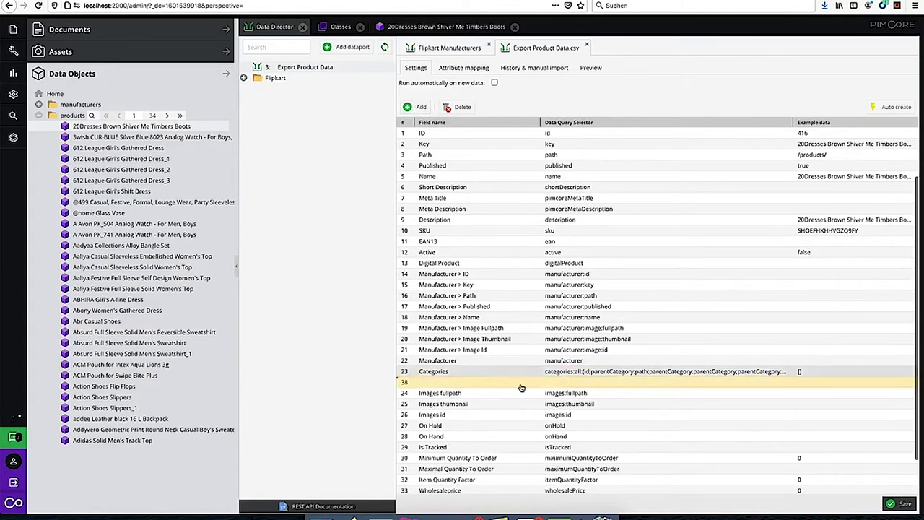
pyautogui.doubleClick(468, 382)
pyautogui.write('Category 1 Name')
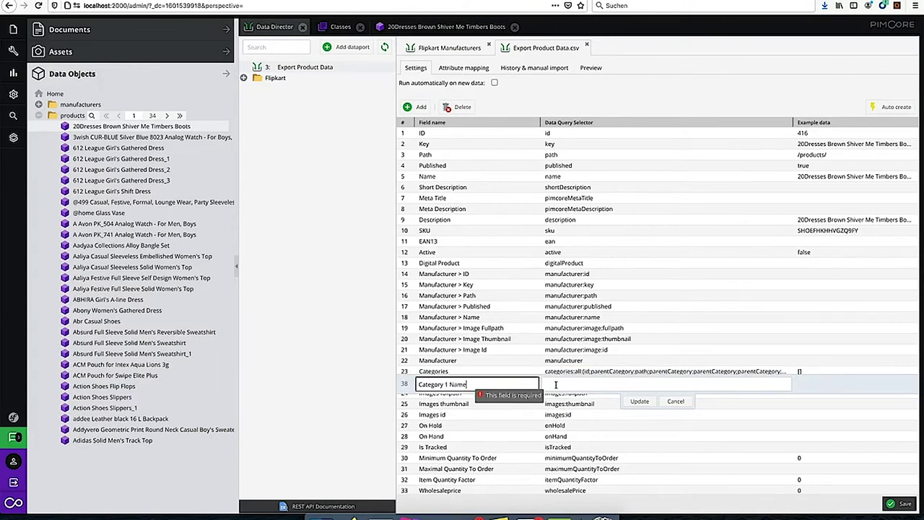
pyautogui.click(556, 384)
pyautogui.write('categories.')
pyautogui.write('0')
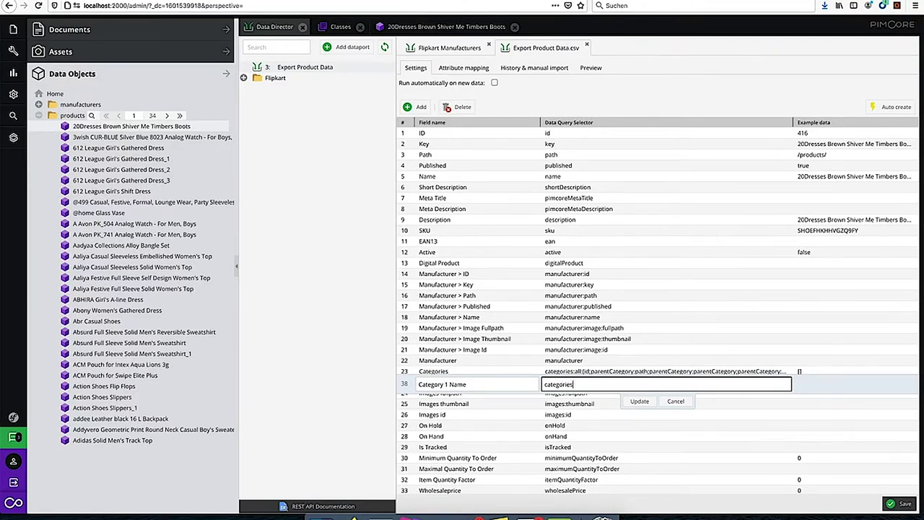
pyautogui.press('Return')
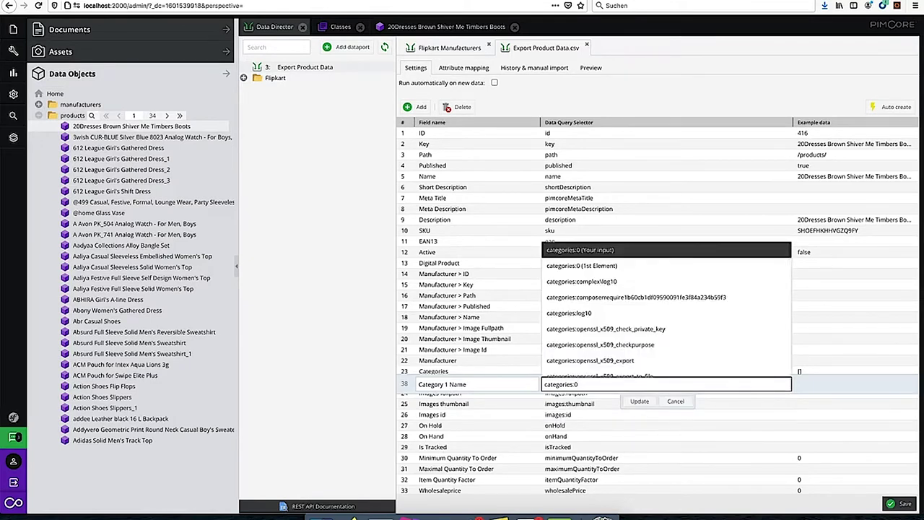
pyautogui.write(':')
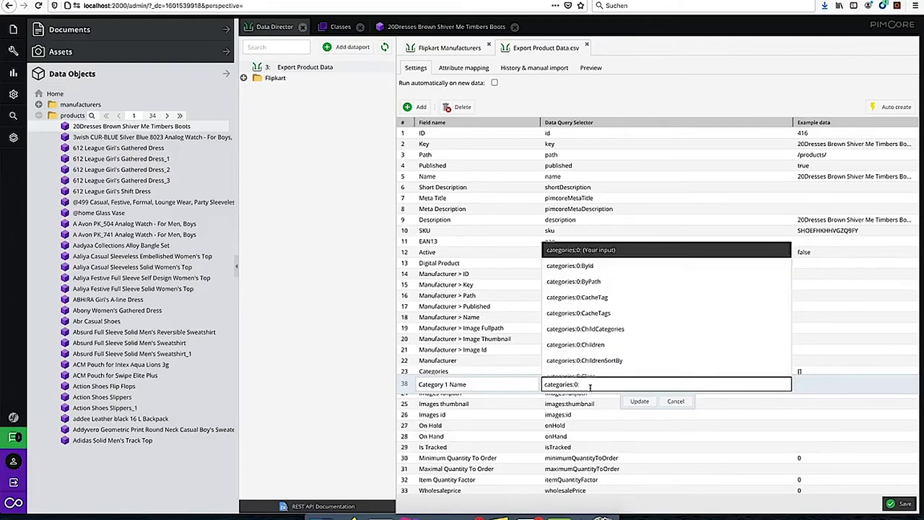
pyautogui.write('name')
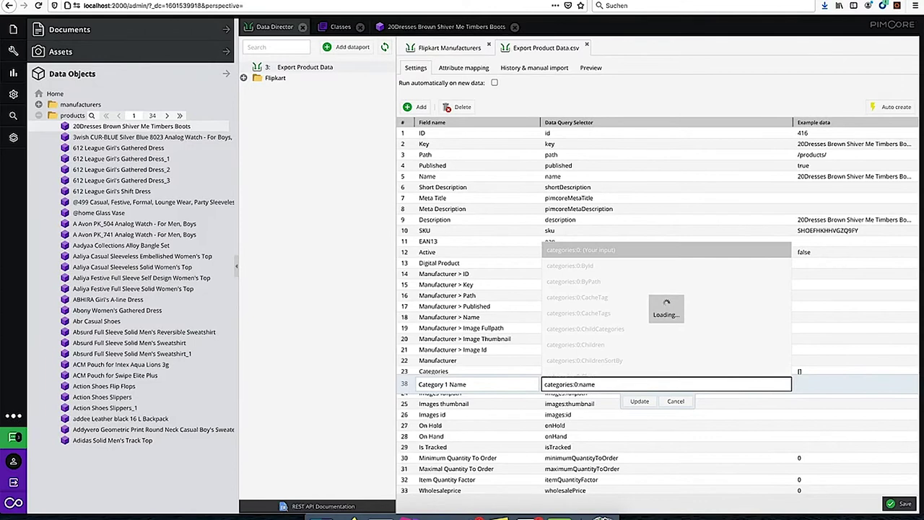
pyautogui.click(625, 403)
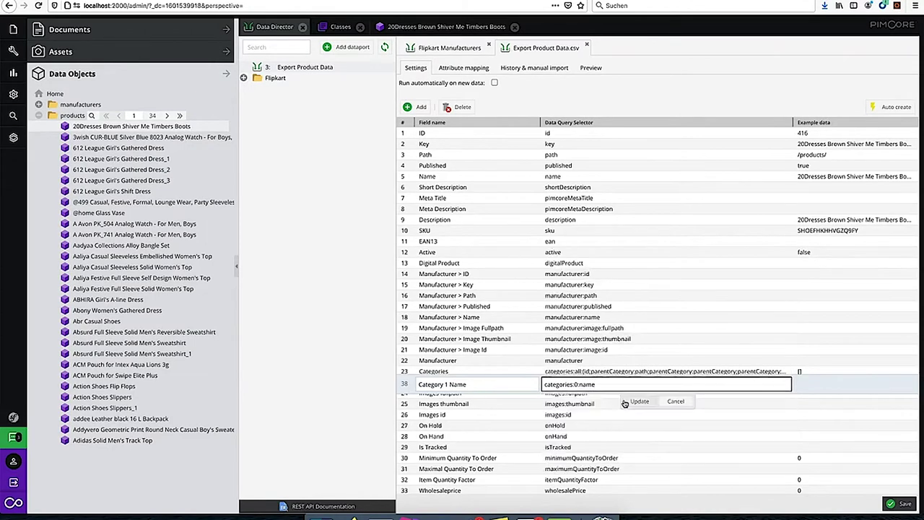
pyautogui.click(639, 402)
# - Review the Category 1 Name row's query selector and example data in the raw data list
pyautogui.scroll(-1, 591, 325)
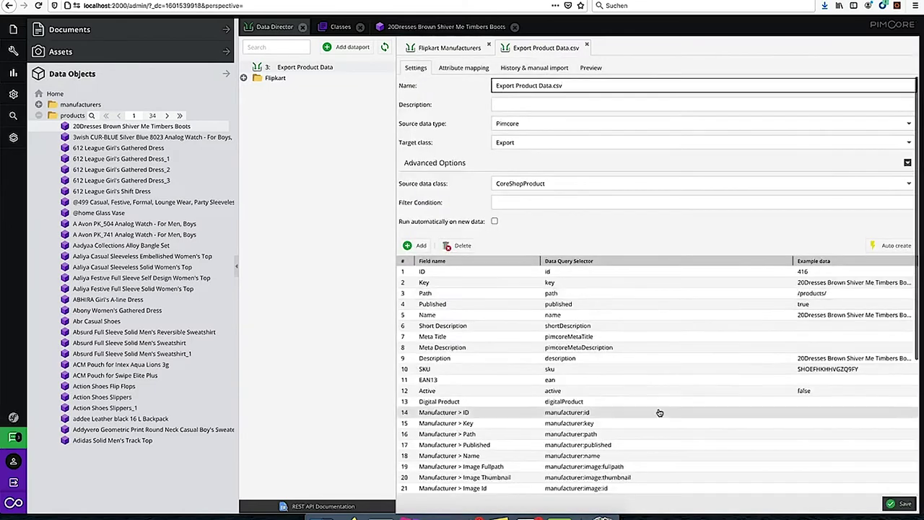
pyautogui.scroll(-3, 614, 404)
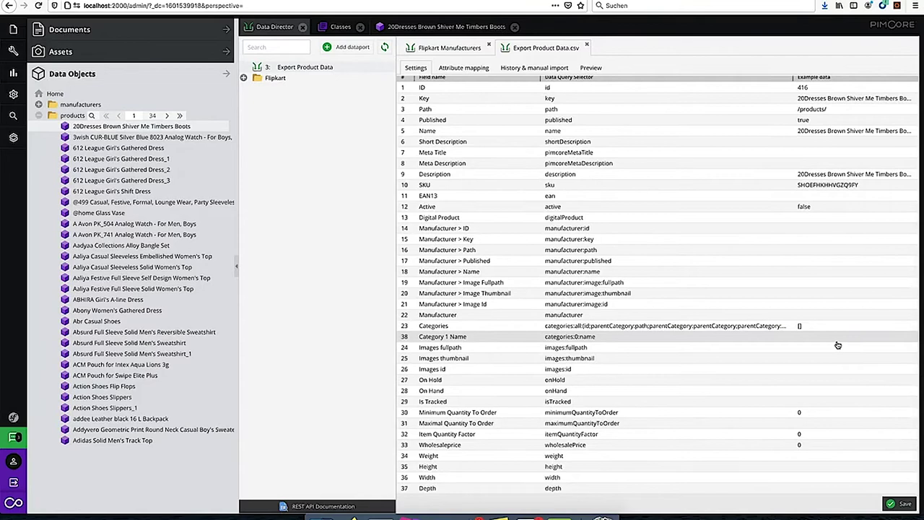
pyautogui.click(511, 338)
pyautogui.click(577, 338)
pyautogui.click(839, 340)
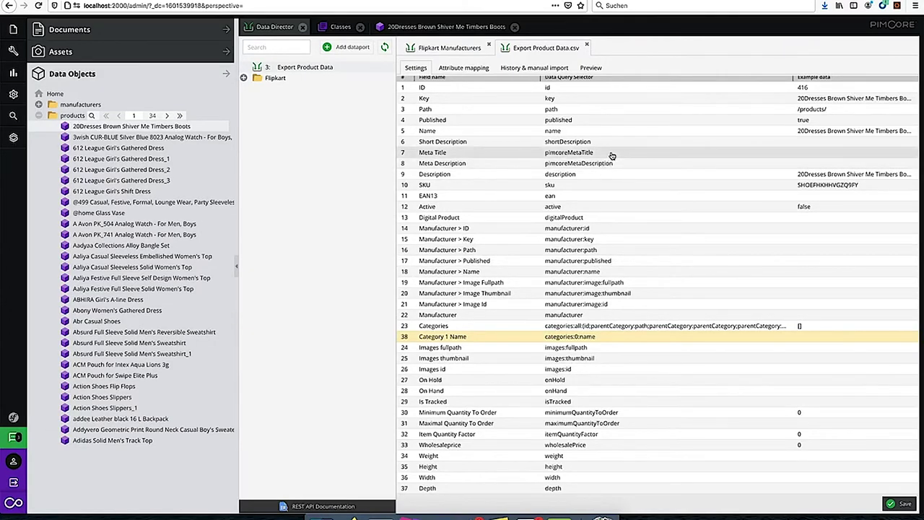
# - Set the data query selector of the Name raw data field to name:strtoupper
pyautogui.click(556, 133)
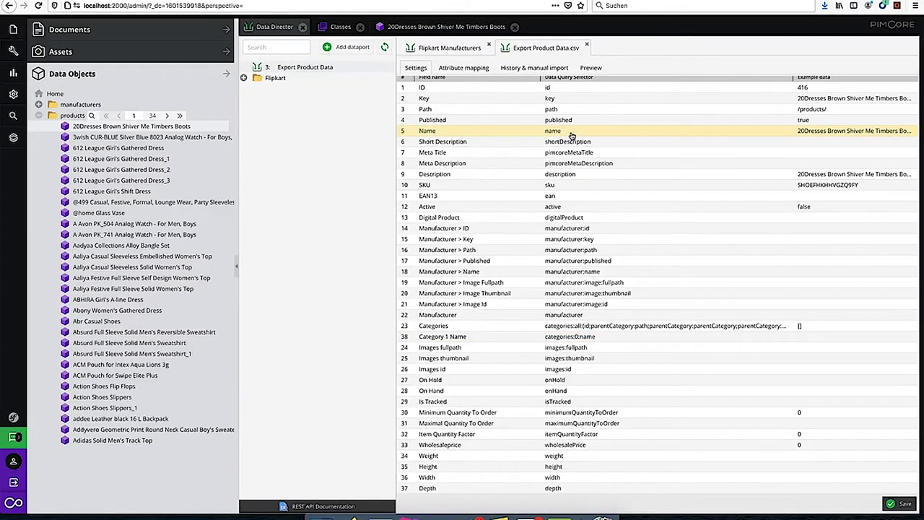
pyautogui.doubleClick(571, 134)
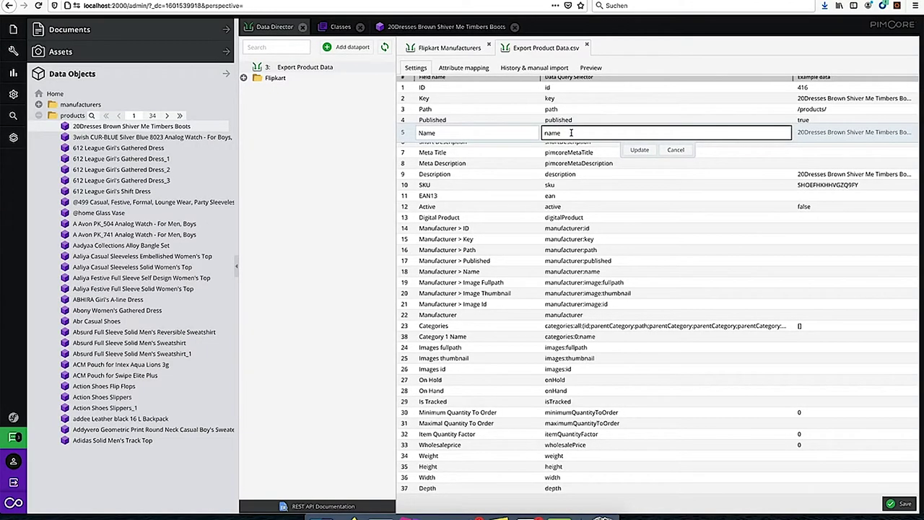
pyautogui.write(':')
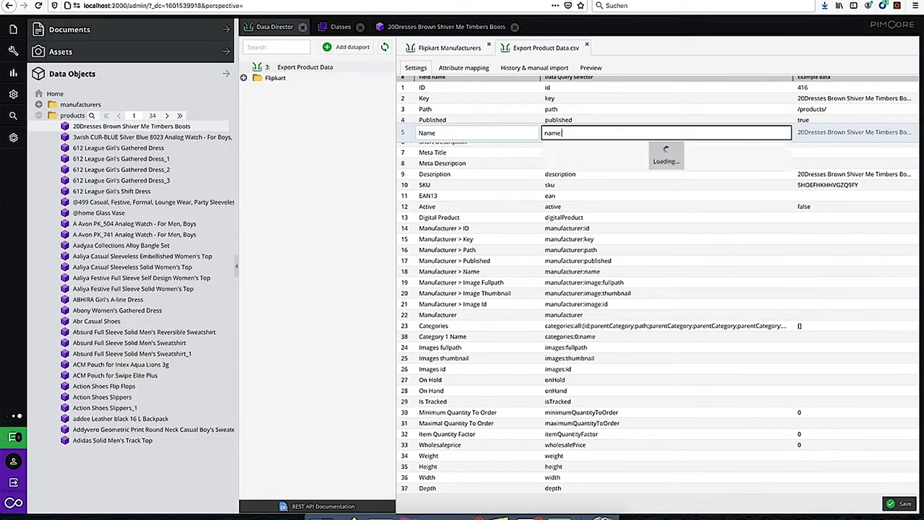
pyautogui.write('strto')
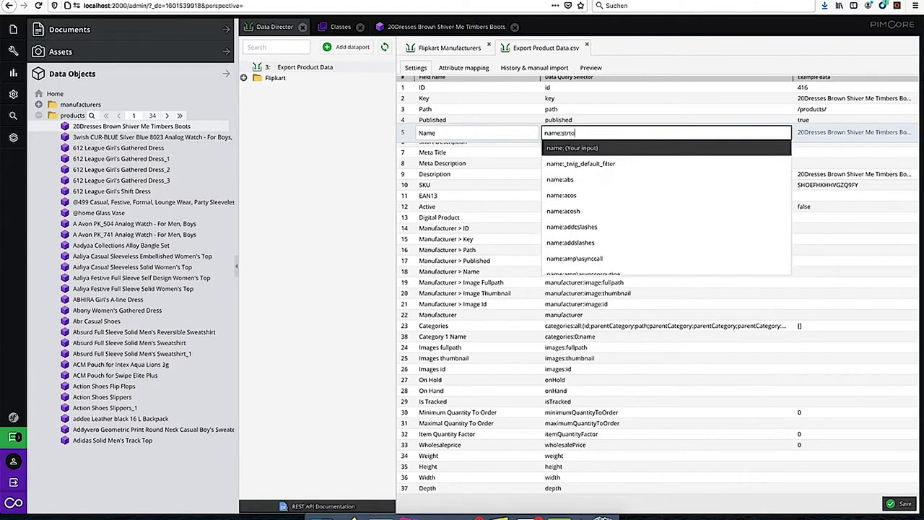
pyautogui.write('upper')
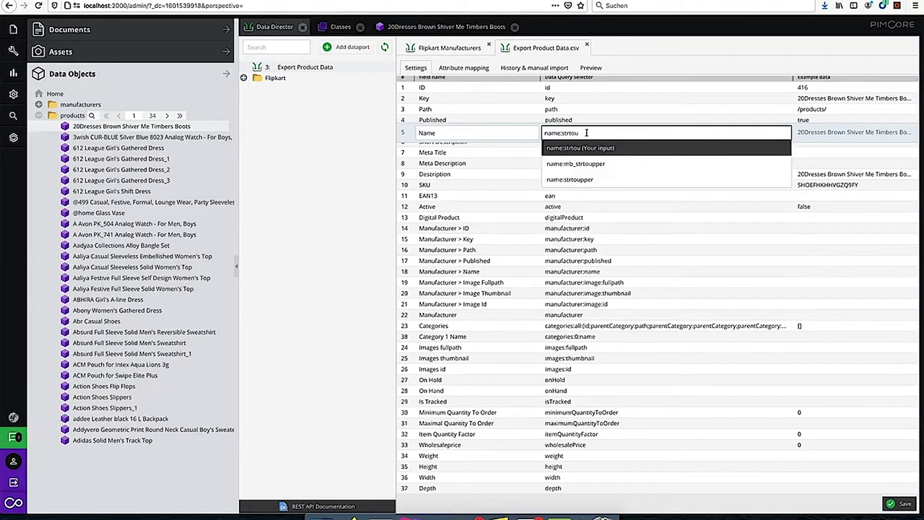
pyautogui.click(591, 184)
pyautogui.click(638, 149)
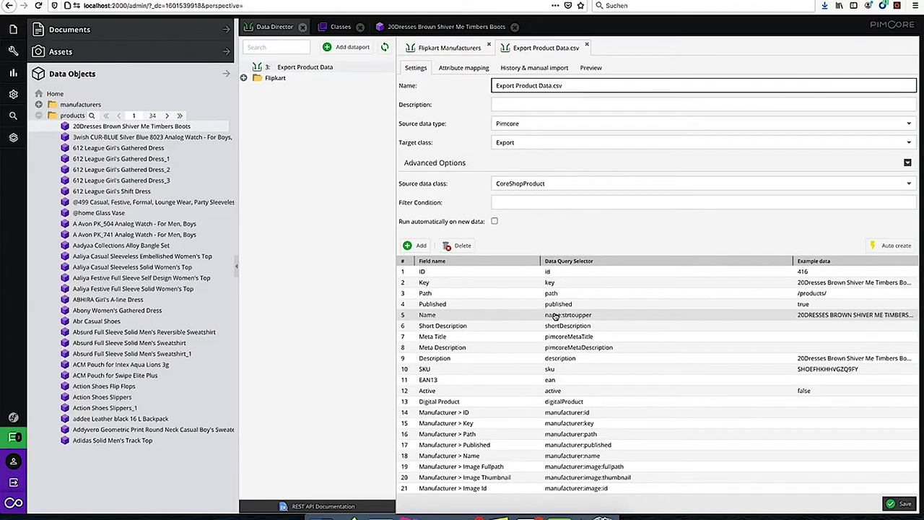
pyautogui.scroll(-4, 554, 317)
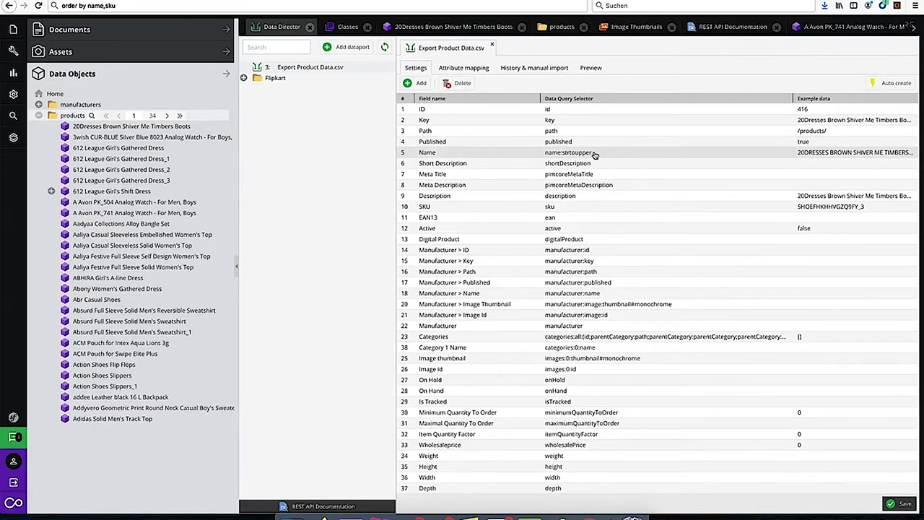
# - Extend the Name field's data query selector to name:strtoupper:str_replace#BROWN,RED,%s and check its example data
pyautogui.click(601, 155)
pyautogui.scroll(2, 707, 198)
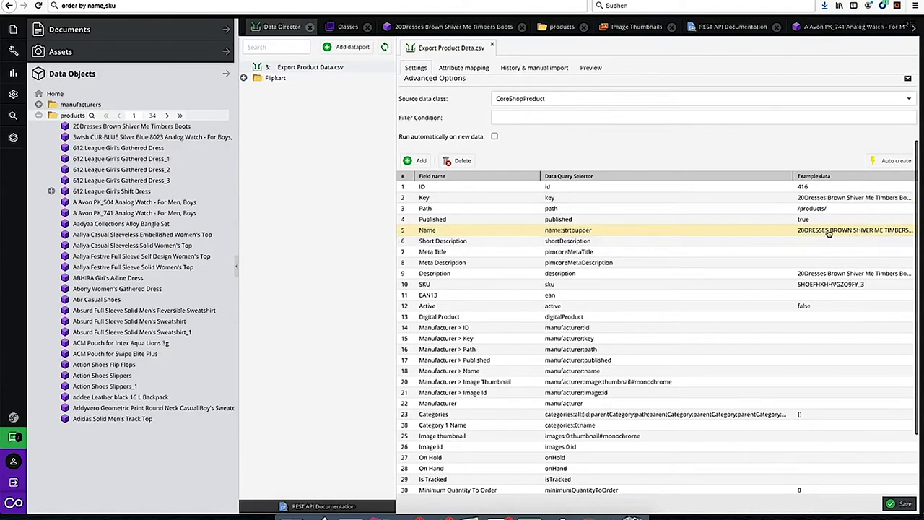
pyautogui.doubleClick(601, 232)
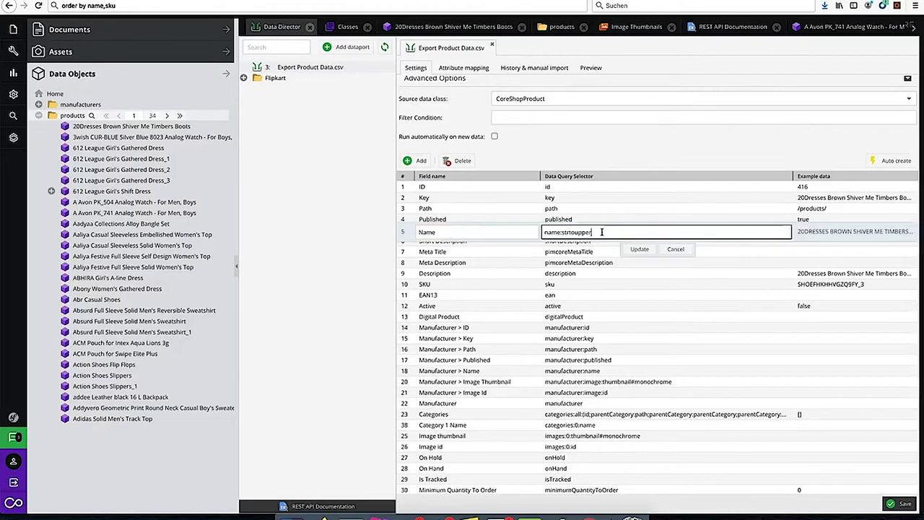
pyautogui.write(':str')
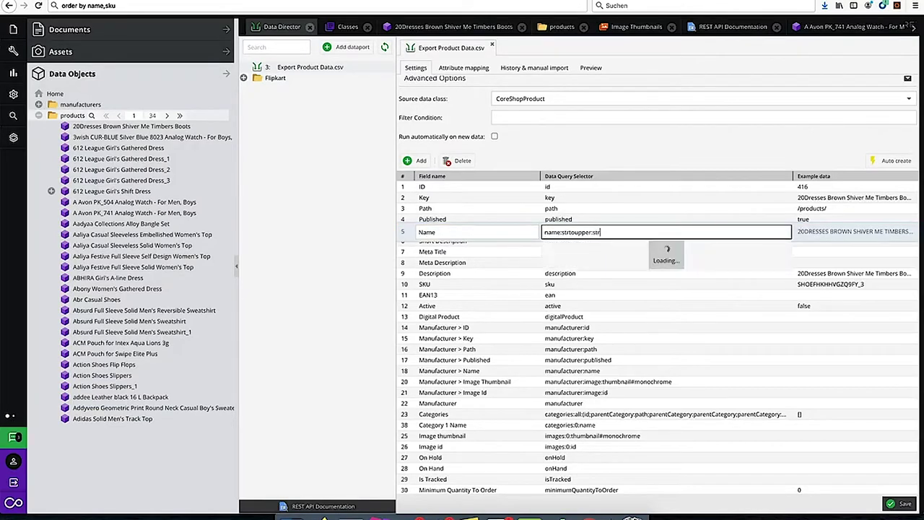
pyautogui.write('_replace')
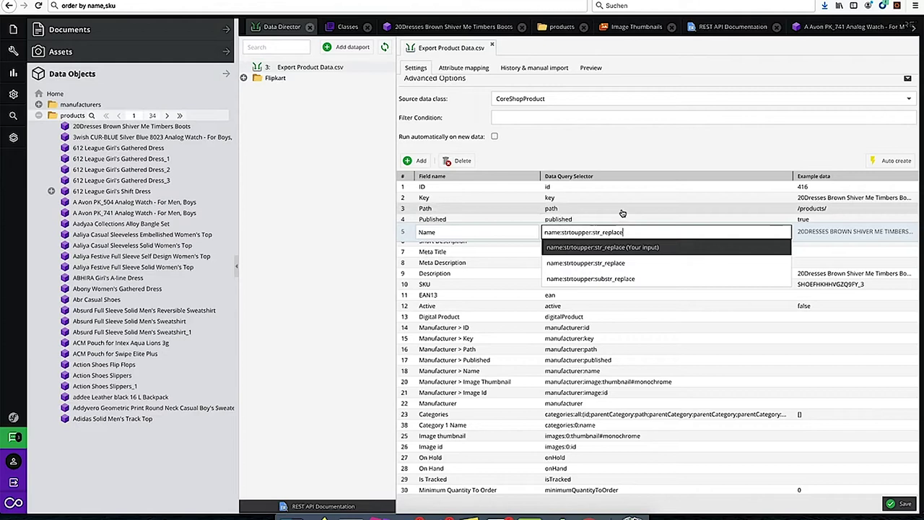
pyautogui.write('#')
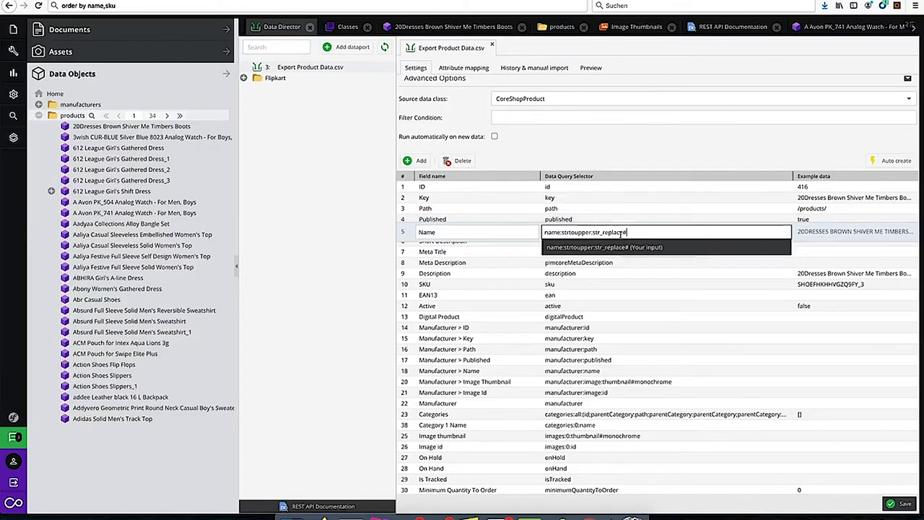
pyautogui.write('BROWN')
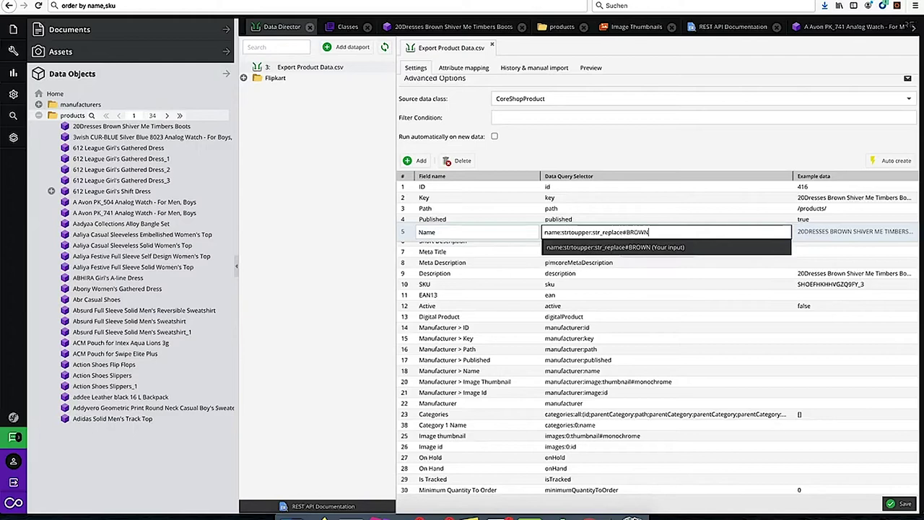
pyautogui.write(',RED,')
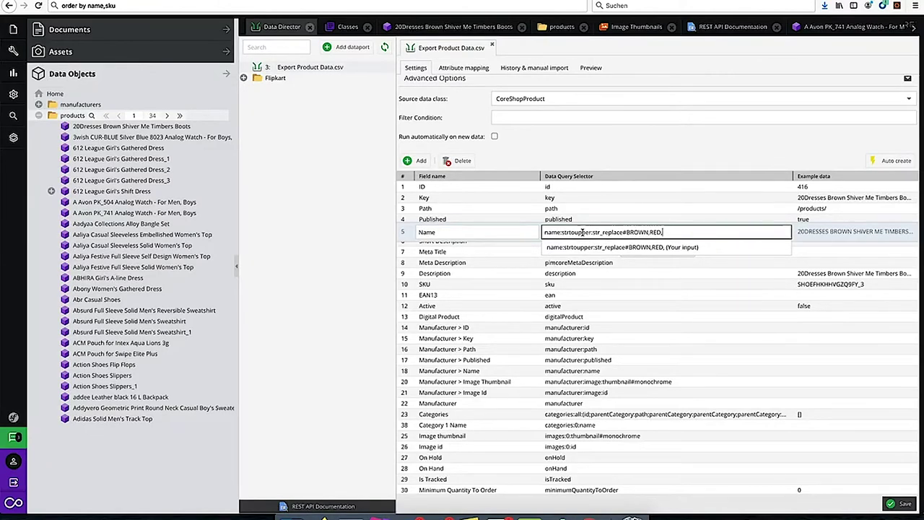
pyautogui.write('%s')
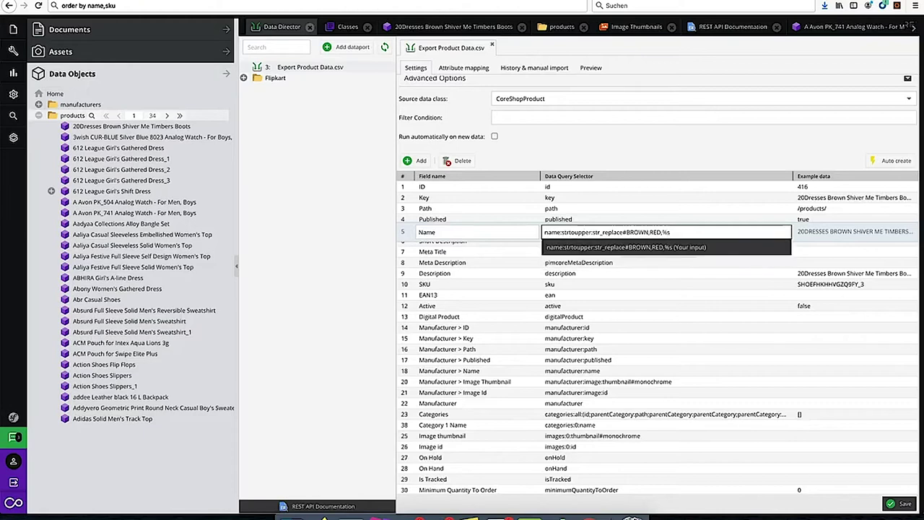
pyautogui.click(664, 247)
pyautogui.click(648, 250)
pyautogui.scroll(-2, 647, 256)
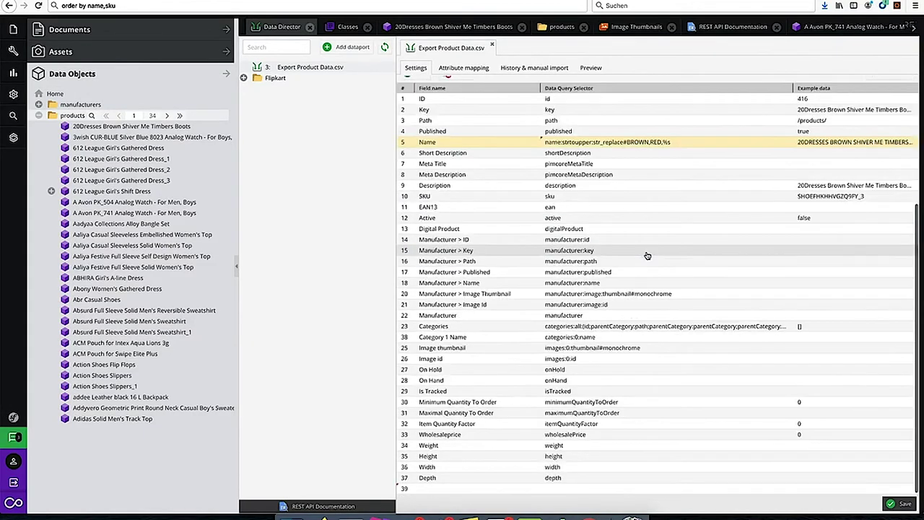
pyautogui.scroll(1, 728, 258)
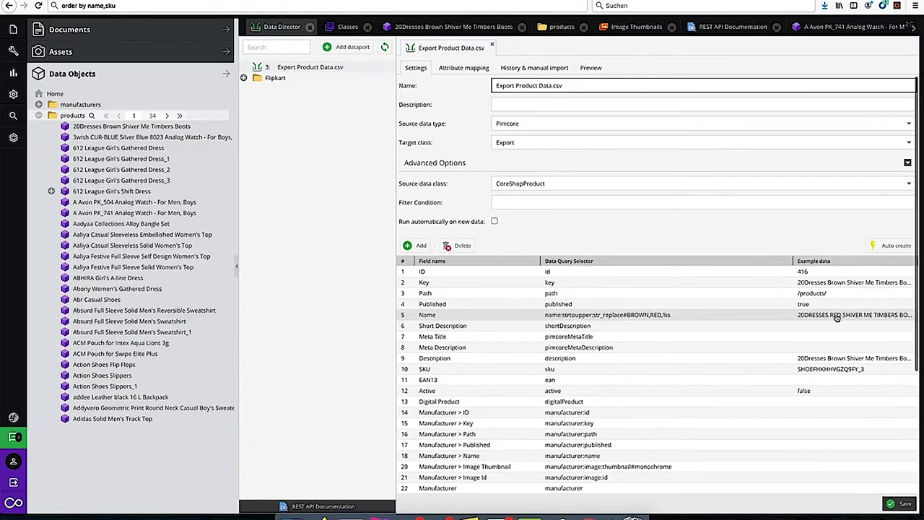
# - Remove the str_replace part from the Name field's data query selector and save the dataport
pyautogui.doubleClick(661, 316)
pyautogui.moveTo(674, 316); pyautogui.dragTo(593, 317)
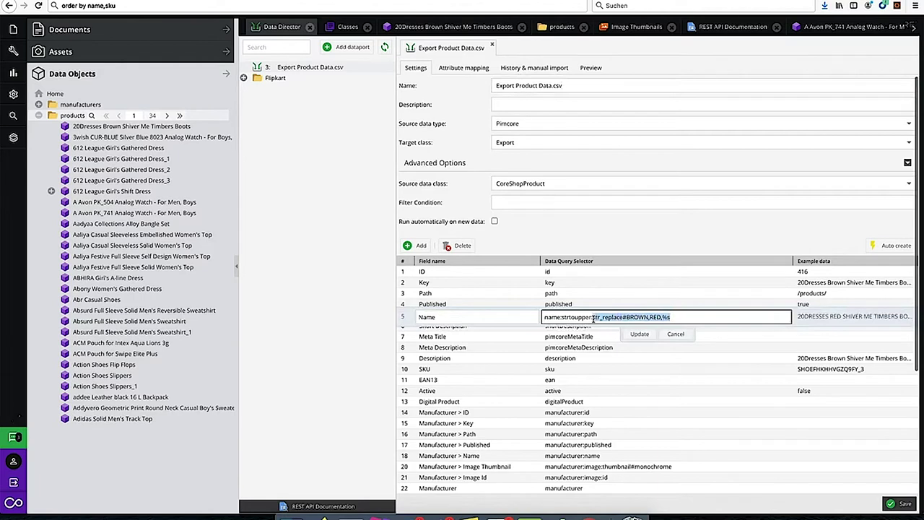
pyautogui.press('BackSpace')
pyautogui.click(639, 334)
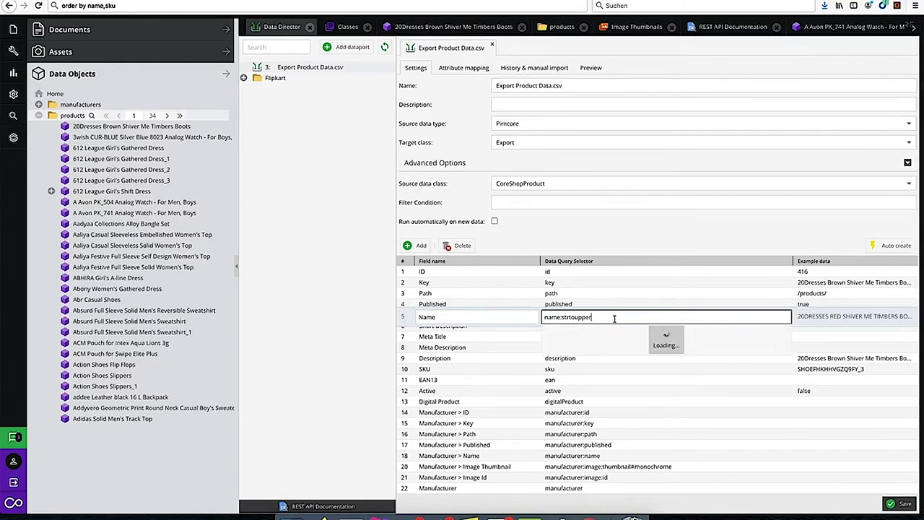
pyautogui.click(644, 337)
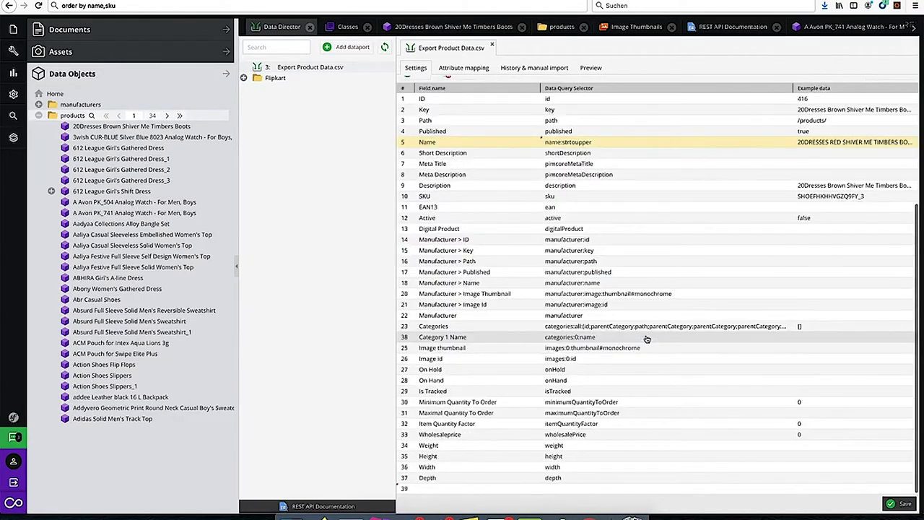
pyautogui.click(904, 505)
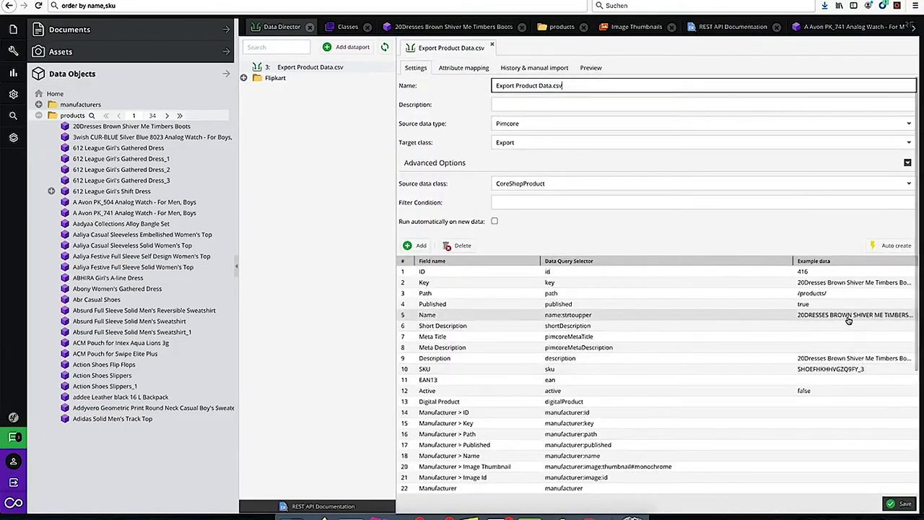
# - Compare the Name row in the raw data list with the localized name field in the CoreShopProduct class definition
pyautogui.scroll(-2, 700, 345)
pyautogui.scroll(-4, 700, 345)
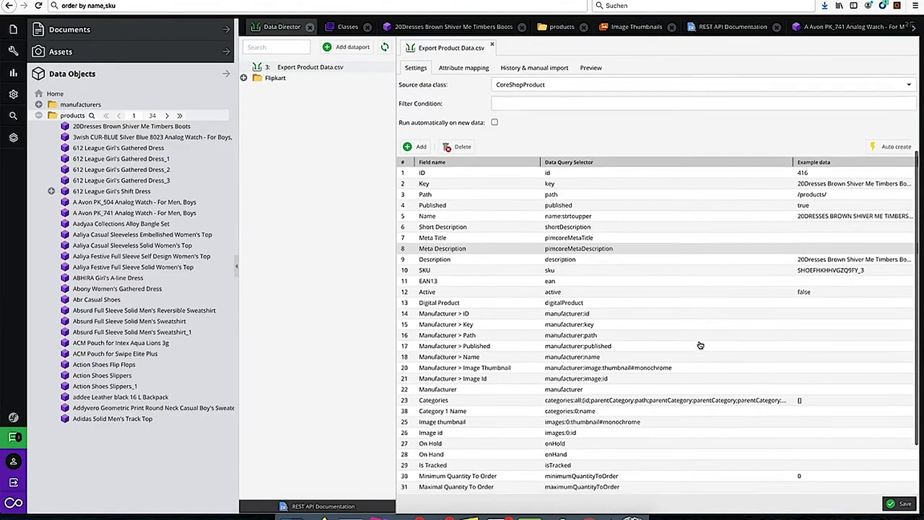
pyautogui.scroll(3, 699, 345)
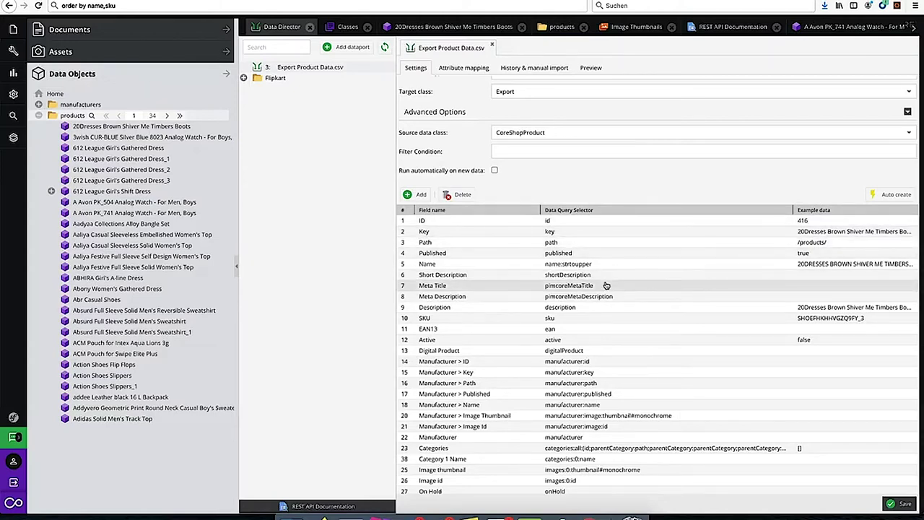
pyautogui.click(556, 266)
pyautogui.click(346, 27)
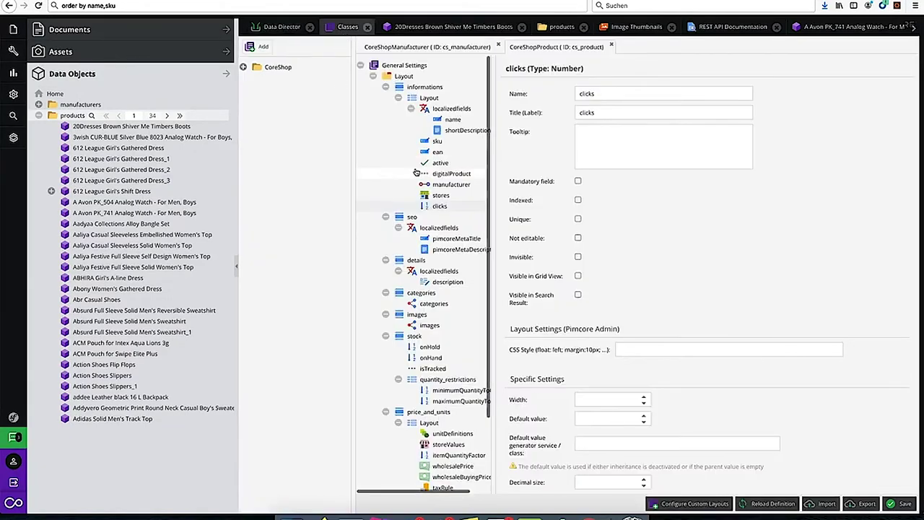
pyautogui.click(452, 119)
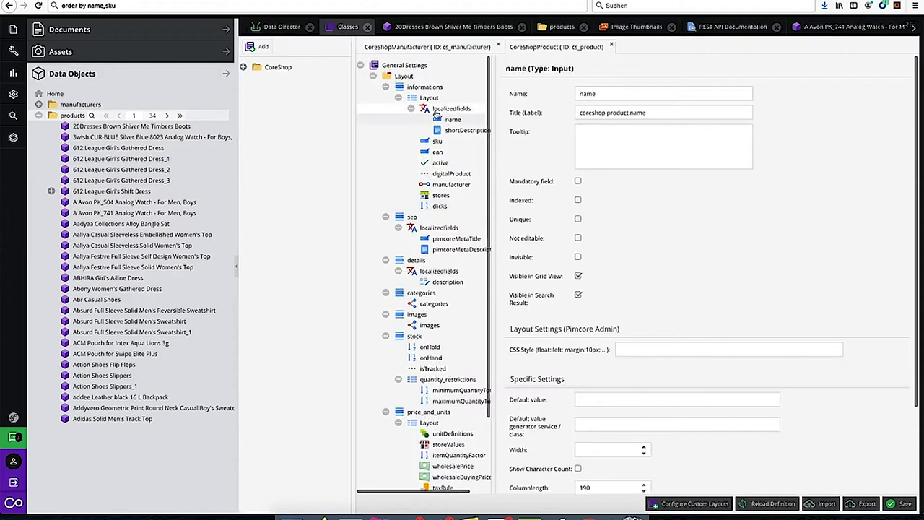
pyautogui.click(280, 27)
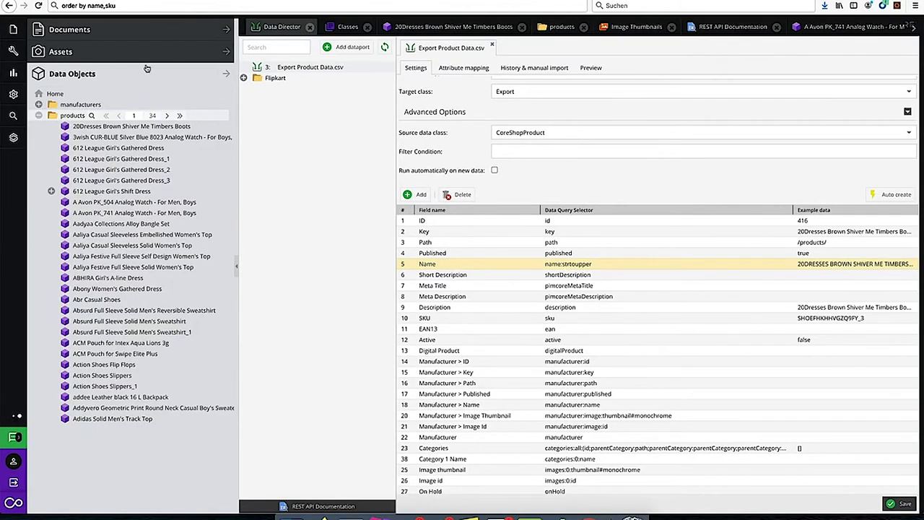
# - Add the English language parameter to the Name field's data query selector, making it name#en:strtoupper
pyautogui.doubleClick(561, 265)
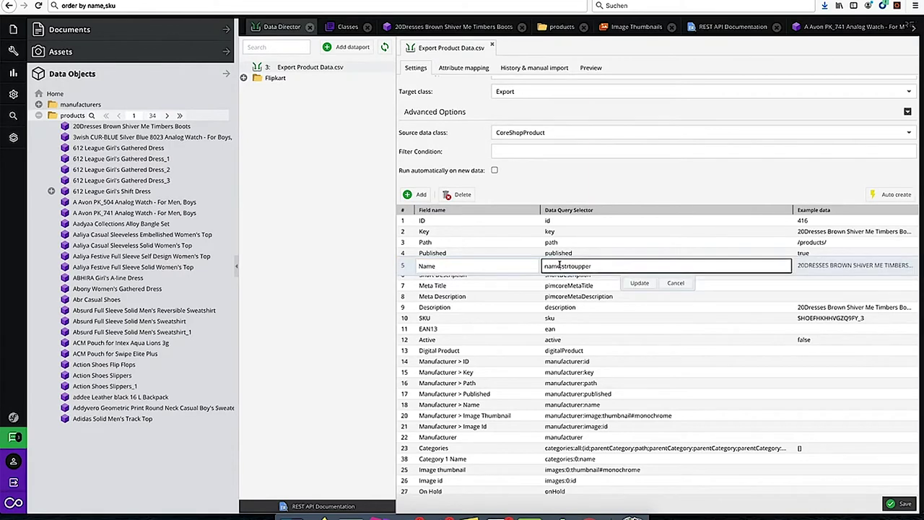
pyautogui.click(560, 266)
pyautogui.write('#en')
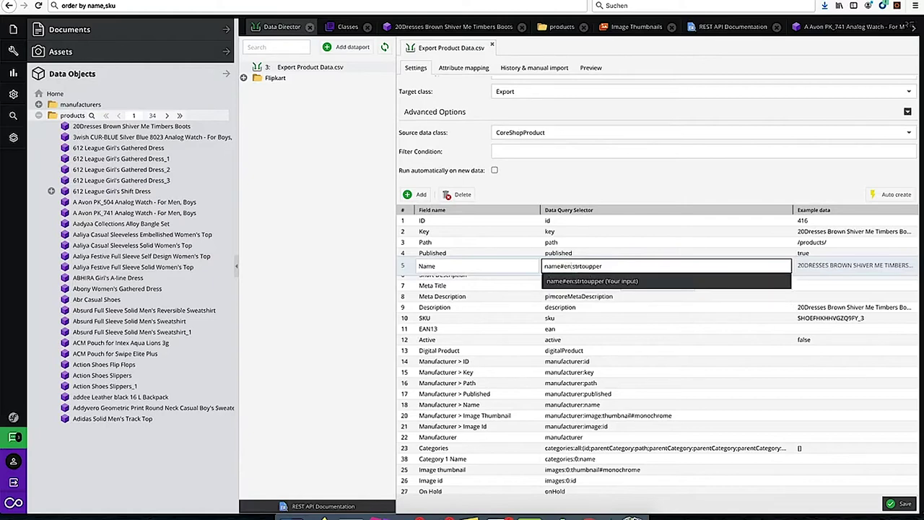
pyautogui.click(576, 282)
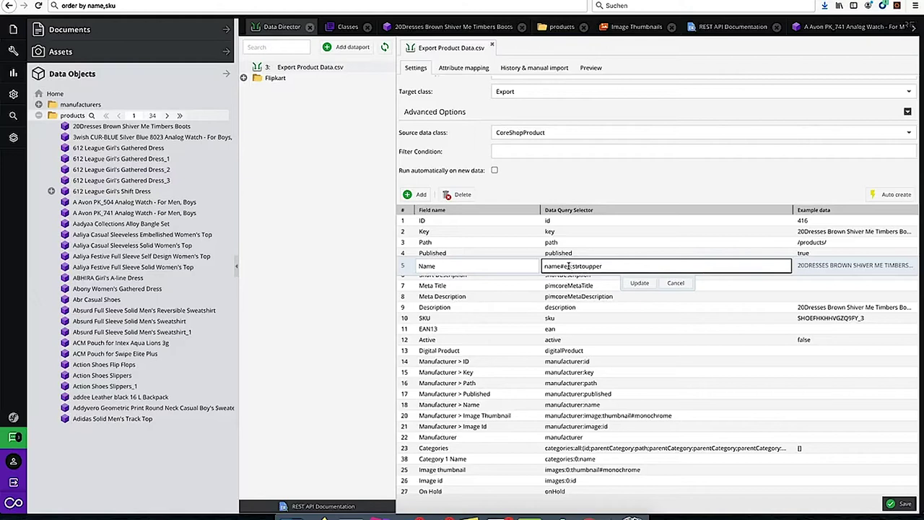
pyautogui.moveTo(571, 265); pyautogui.dragTo(562, 266)
pyautogui.doubleClick(554, 267)
pyautogui.click(566, 265)
pyautogui.click(640, 282)
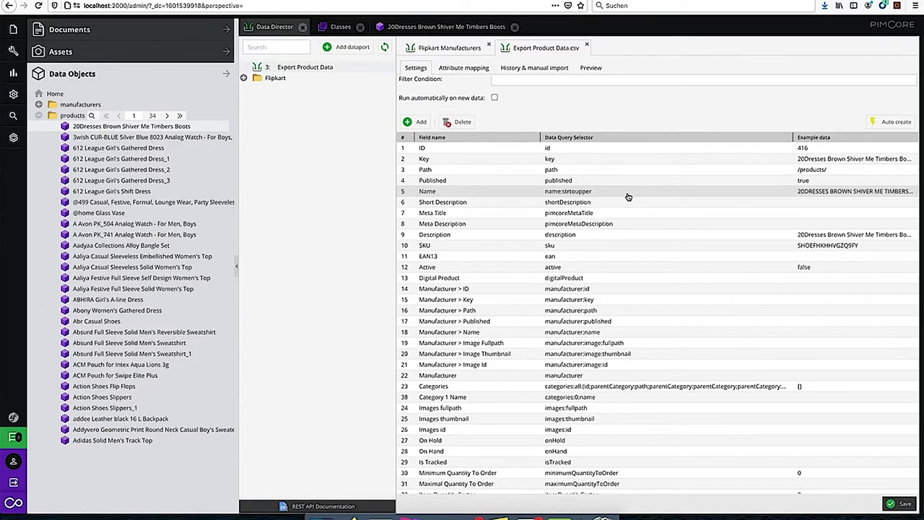
# - Review the Published attribute's callback function and template in the attribute mapping of the Flipkart Manufacturers dataport
pyautogui.scroll(2, 627, 196)
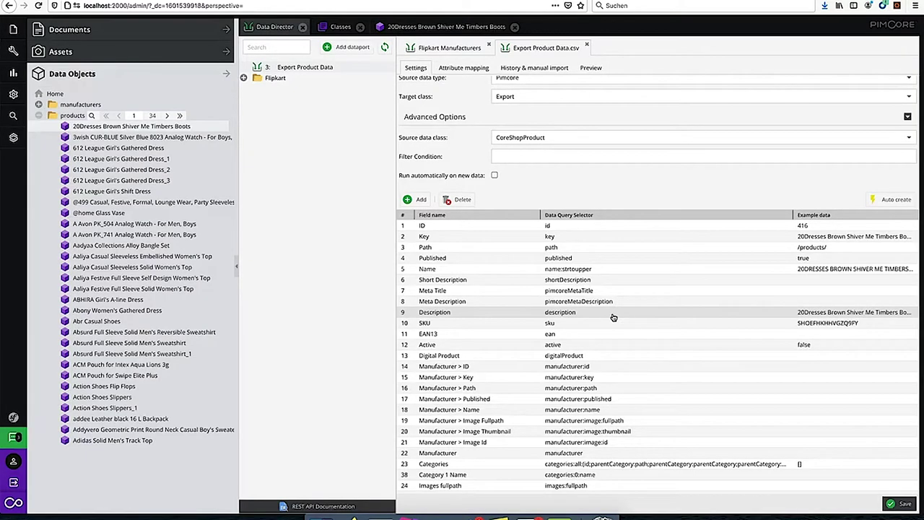
pyautogui.click(443, 51)
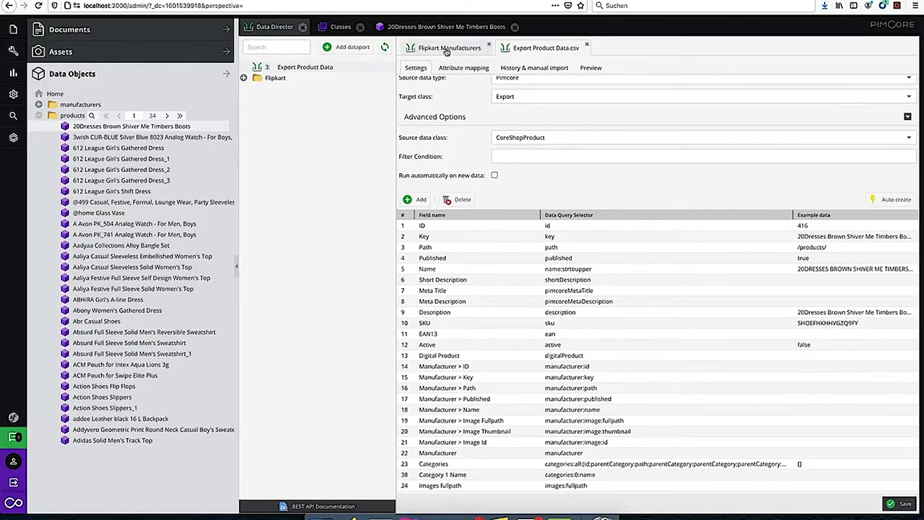
pyautogui.click(470, 67)
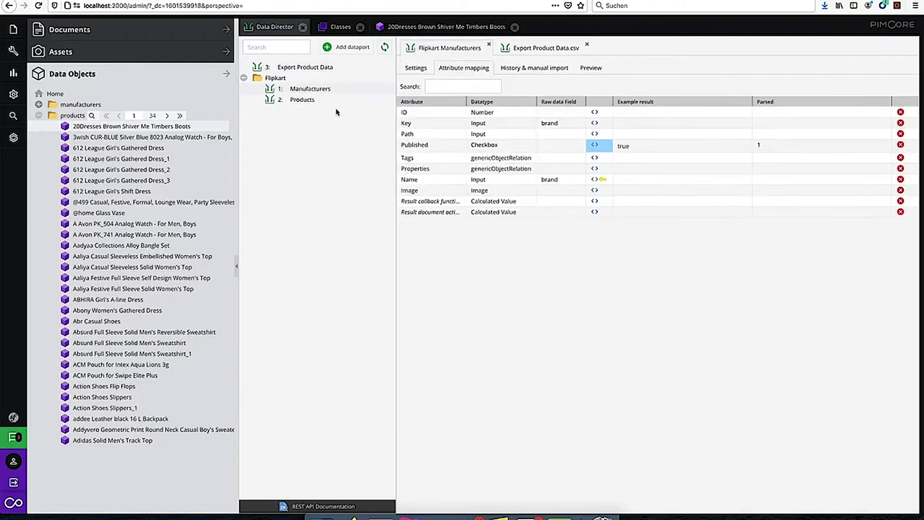
pyautogui.click(595, 146)
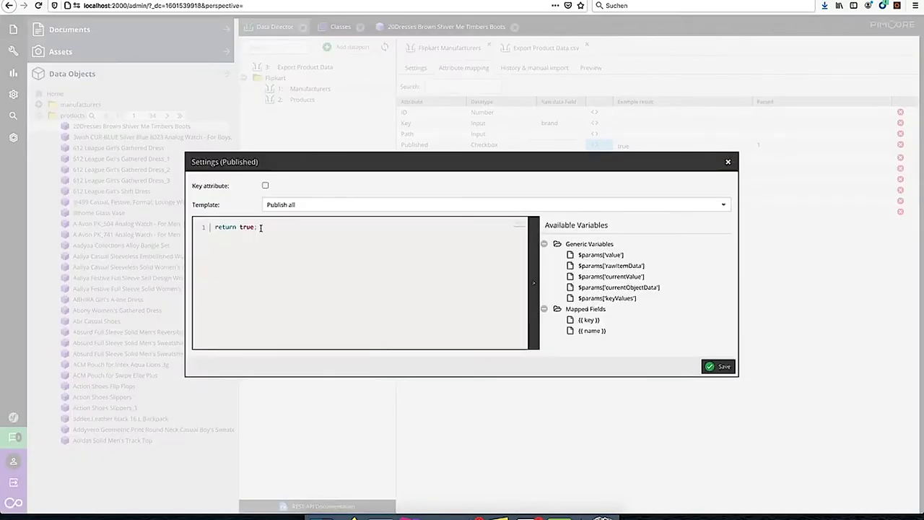
pyautogui.click(727, 162)
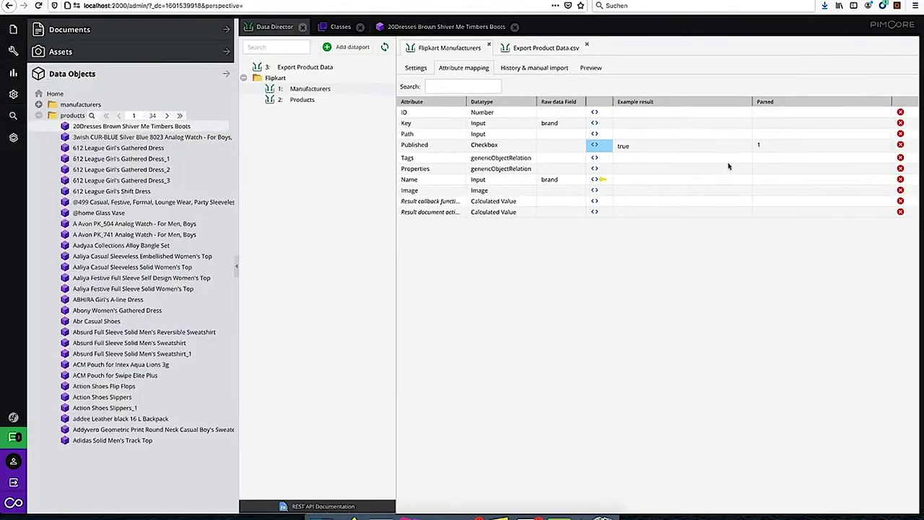
# - Extract the raw data for the Export Product Data.csv dataport without a filter condition
pyautogui.click(559, 45)
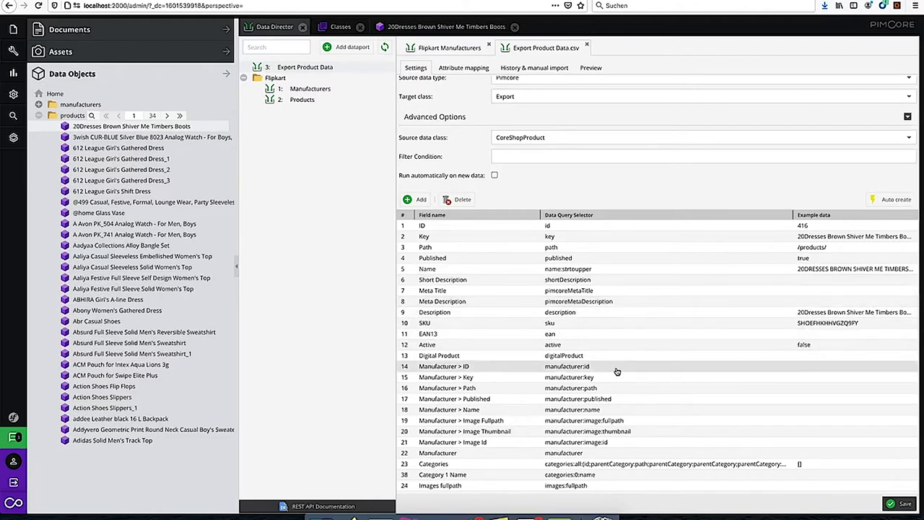
pyautogui.scroll(2, 617, 372)
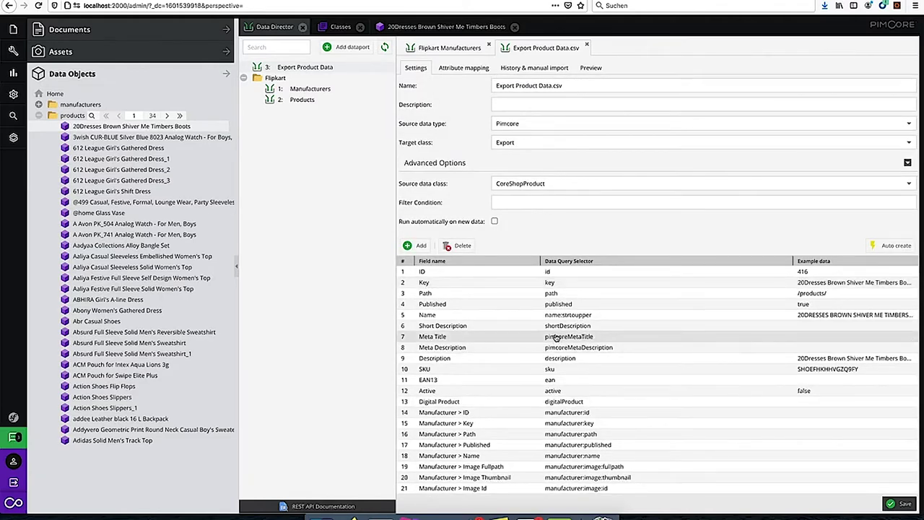
pyautogui.click(537, 68)
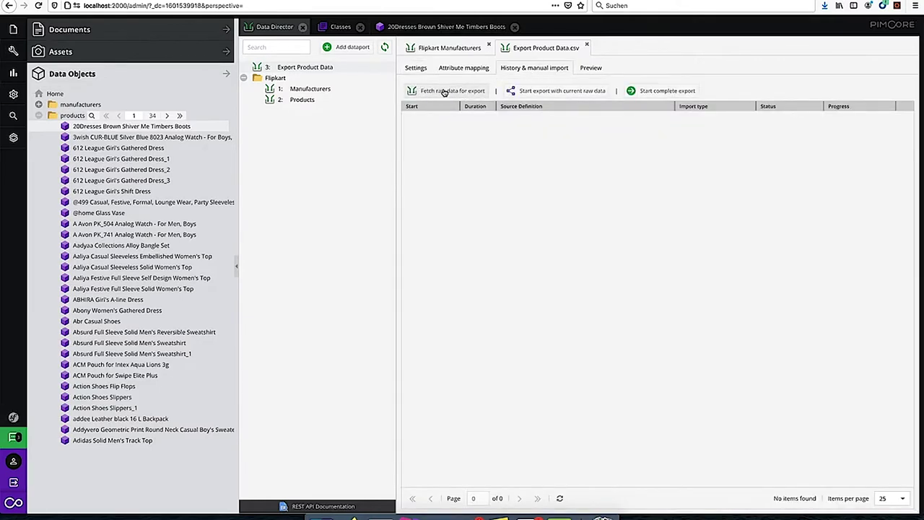
pyautogui.click(445, 91)
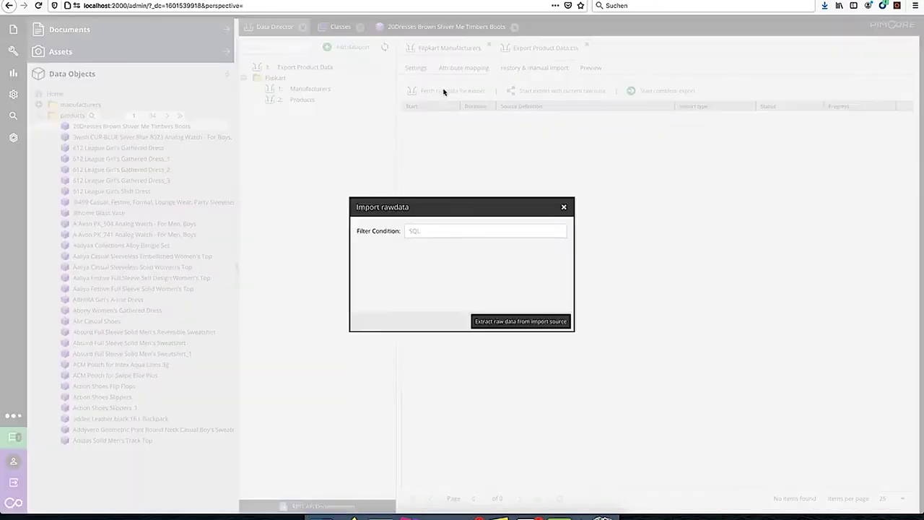
pyautogui.click(509, 322)
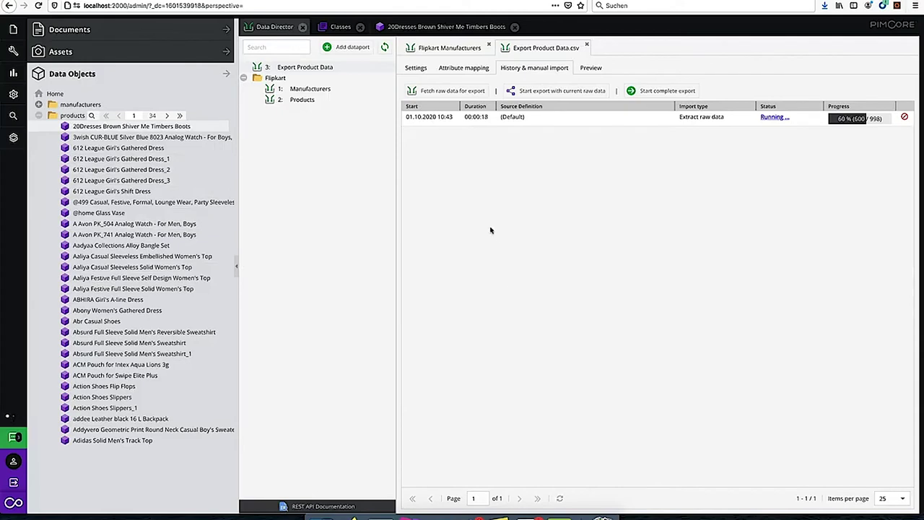
# - Refresh the raw data preview of the Export Product Data.csv dataport and check its columns against the field definitions
pyautogui.click(593, 70)
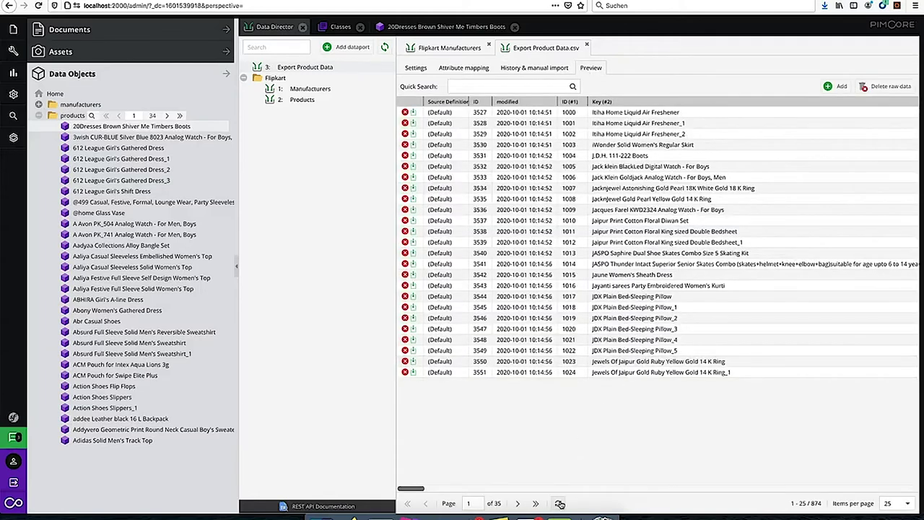
pyautogui.click(560, 503)
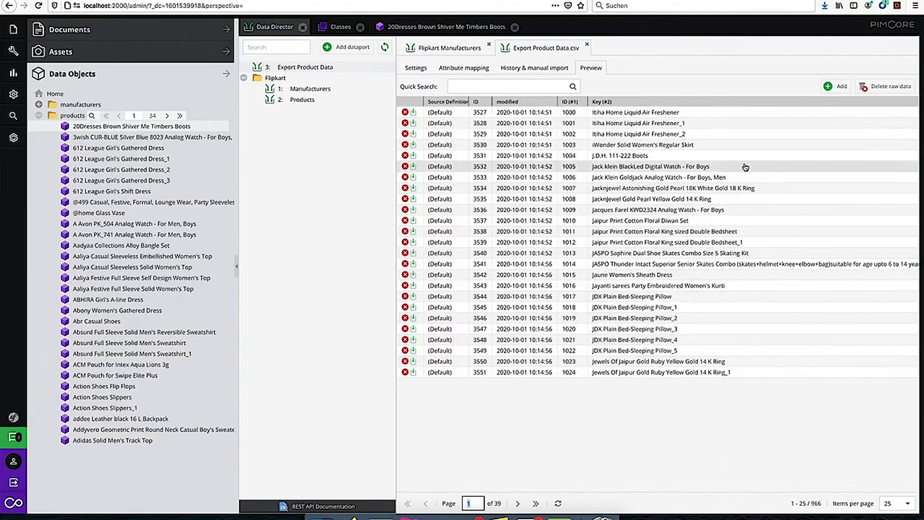
pyautogui.hscroll(2, 632, 171)
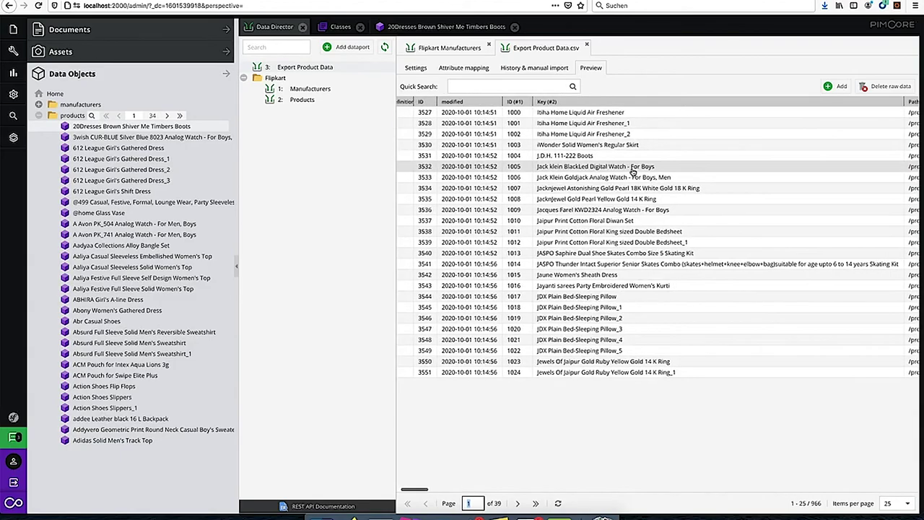
pyautogui.hscroll(12, 632, 171)
pyautogui.hscroll(-14, 632, 171)
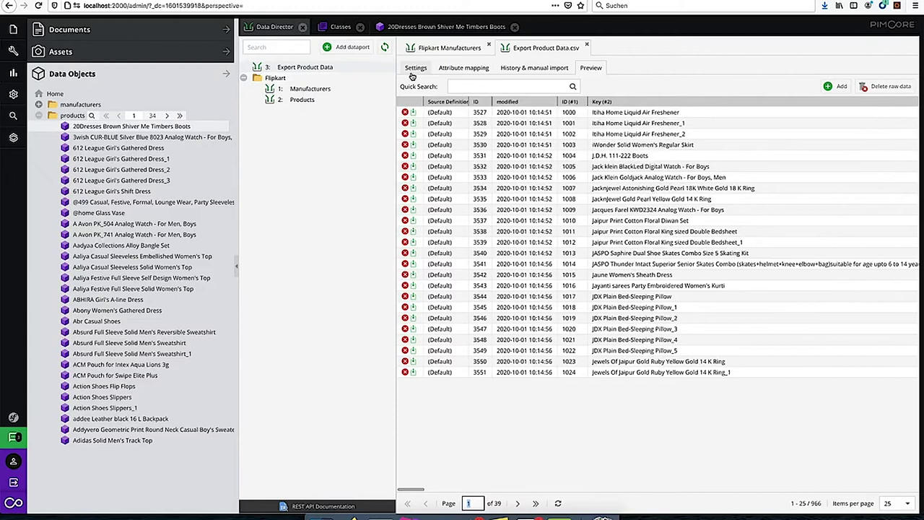
pyautogui.click(414, 68)
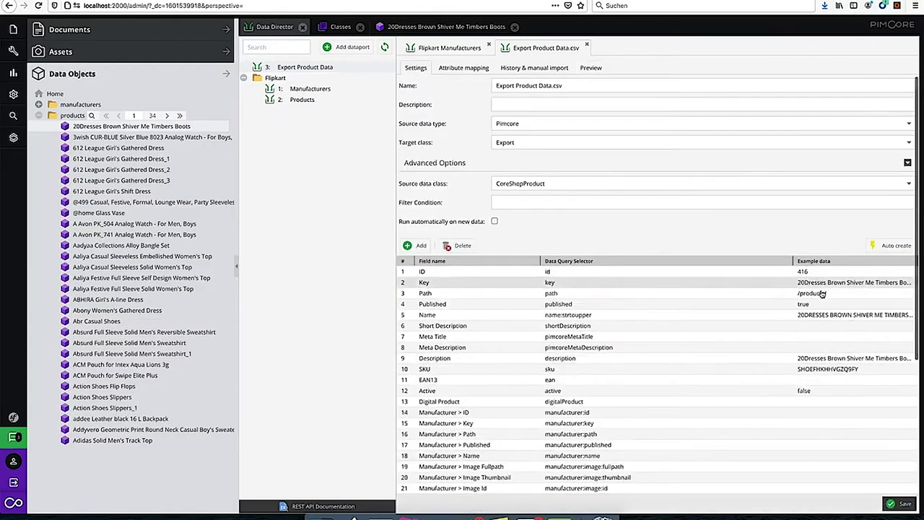
pyautogui.click(591, 68)
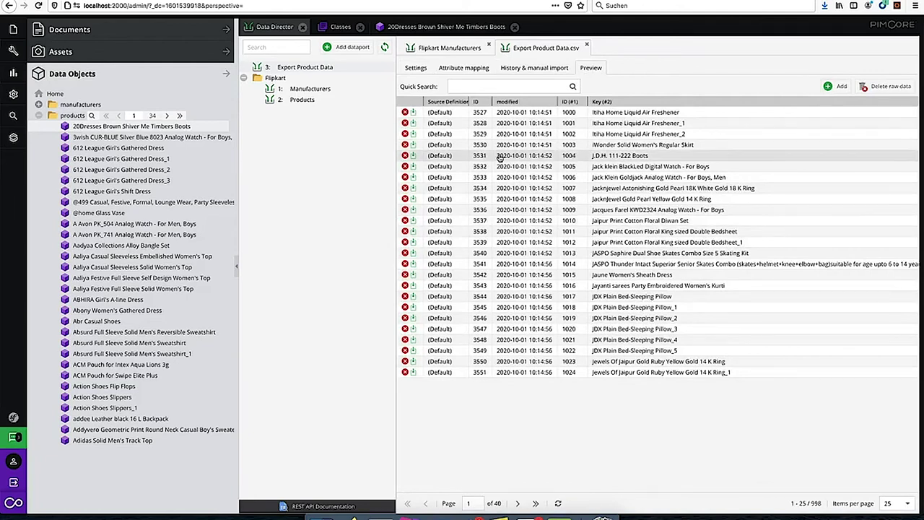
# - In the attribute mapping, set the Result callback function to the template "Output raw data as CSV" and save it
pyautogui.click(462, 67)
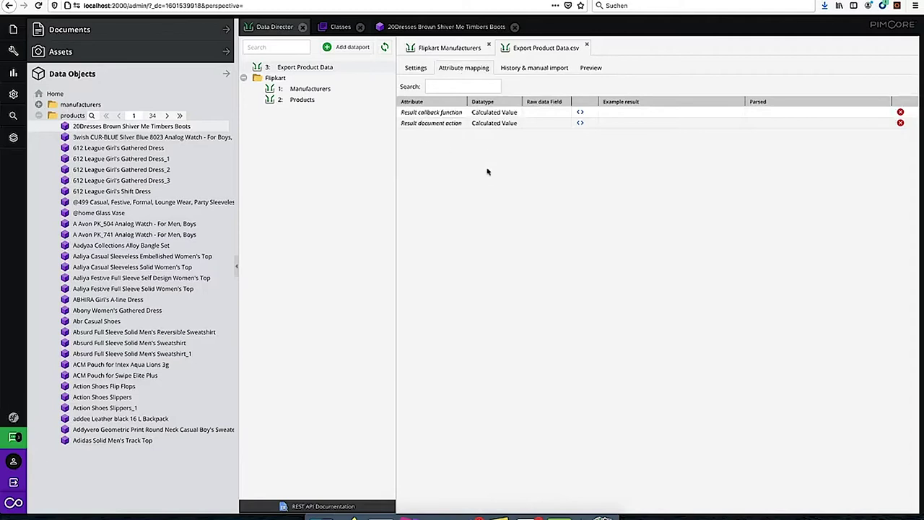
pyautogui.click(467, 101)
pyautogui.moveTo(417, 128)
pyautogui.moveTo(464, 130)
pyautogui.click(581, 114)
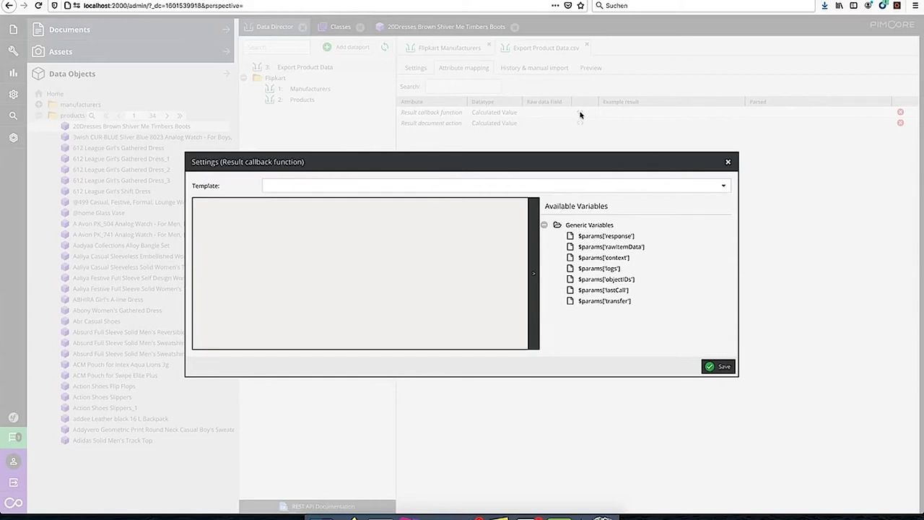
pyautogui.click(727, 161)
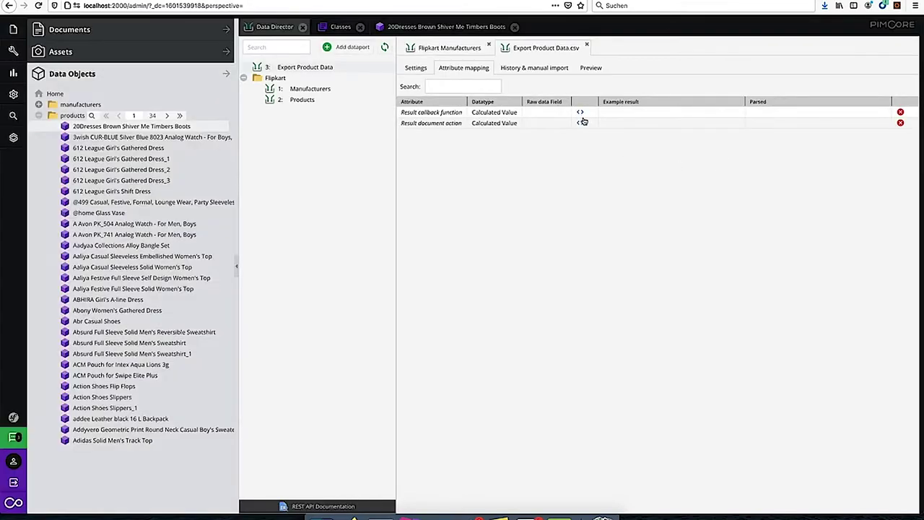
pyautogui.click(580, 112)
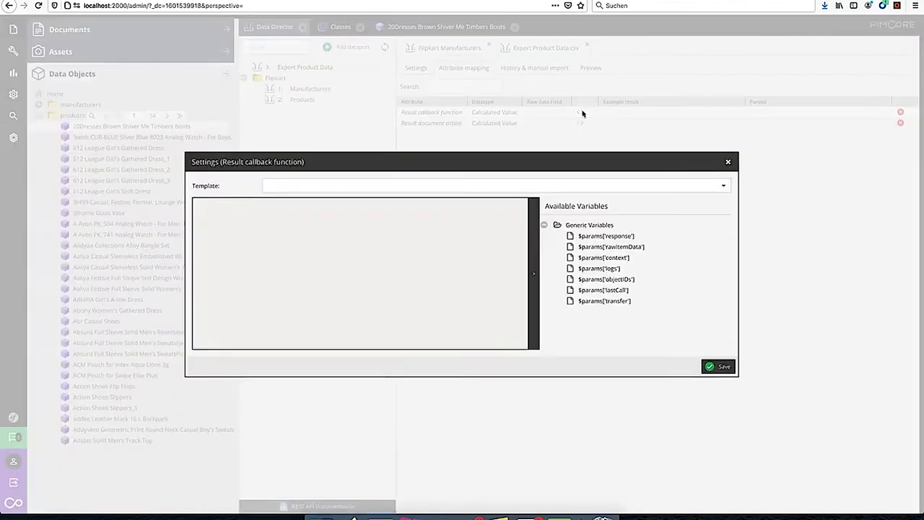
pyautogui.click(724, 186)
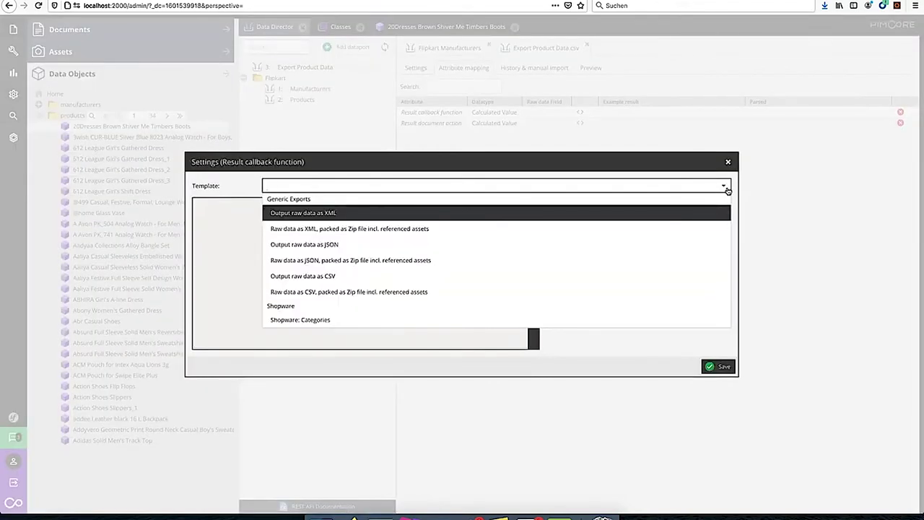
pyautogui.scroll(-2, 402, 227)
pyautogui.scroll(2, 402, 228)
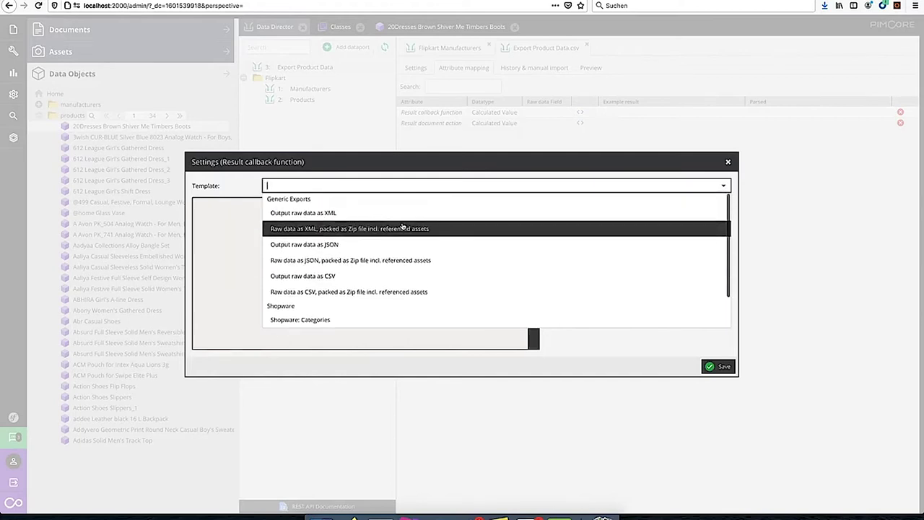
pyautogui.click(353, 278)
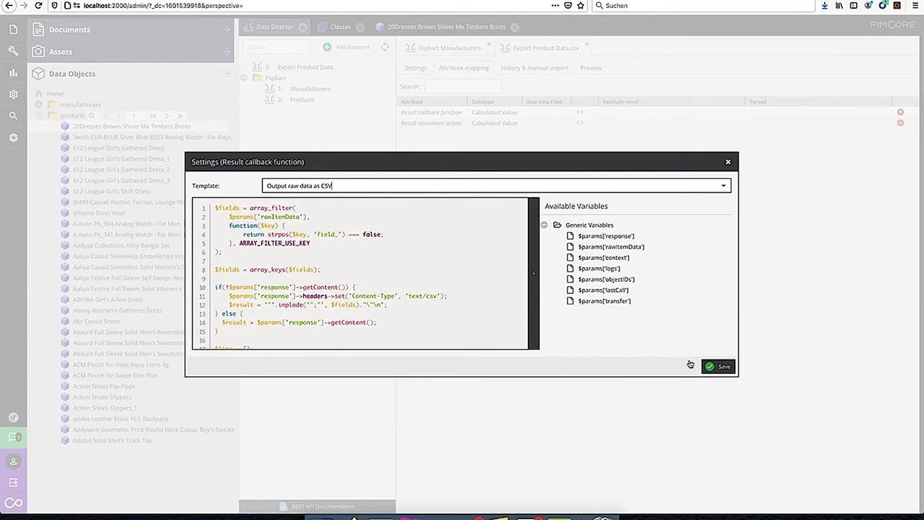
pyautogui.click(726, 366)
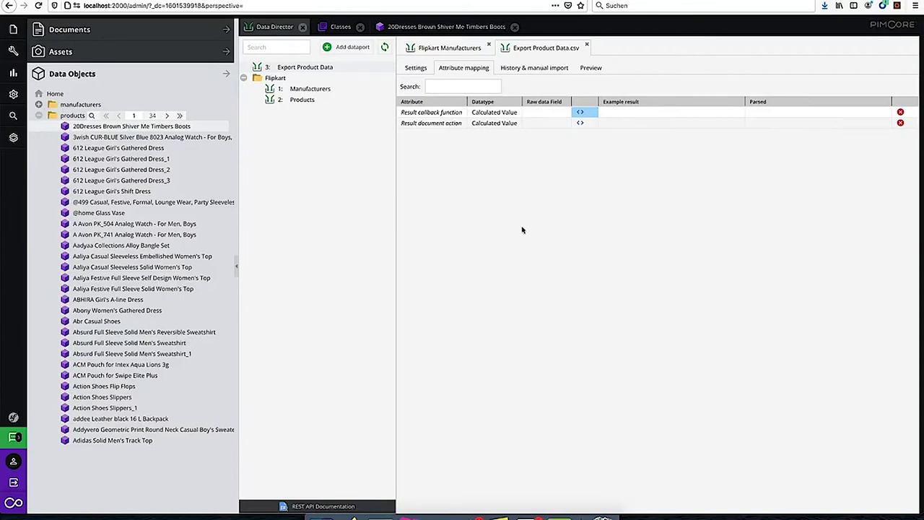
# - Run the export with the current raw data and open the resulting Export+Product+Data.csv in Numbers
pyautogui.click(547, 70)
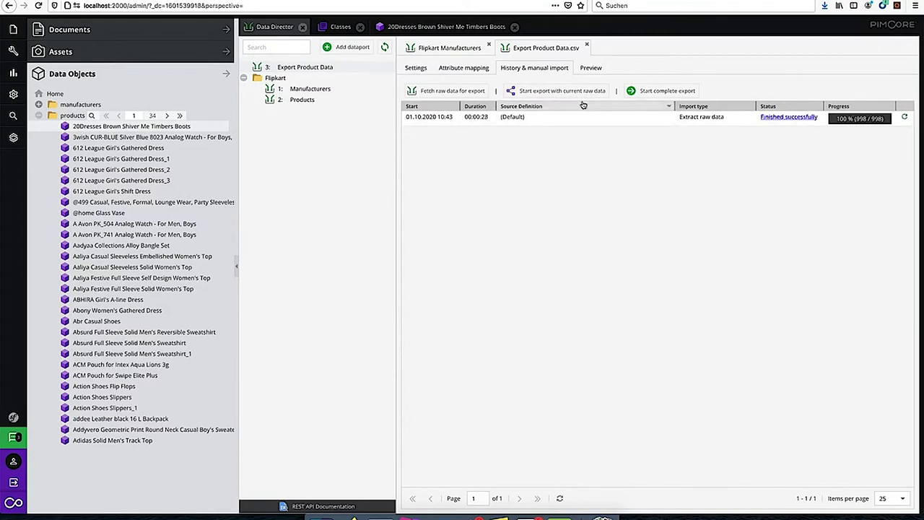
pyautogui.click(576, 93)
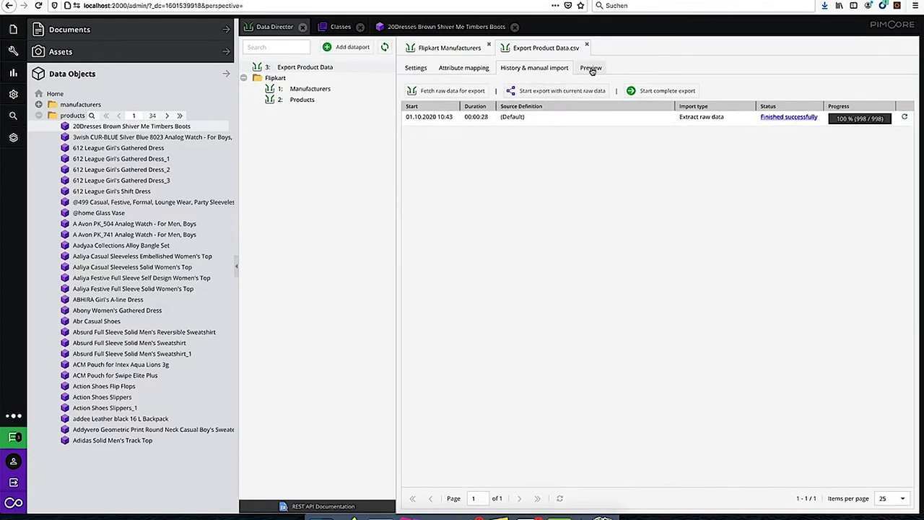
pyautogui.click(556, 91)
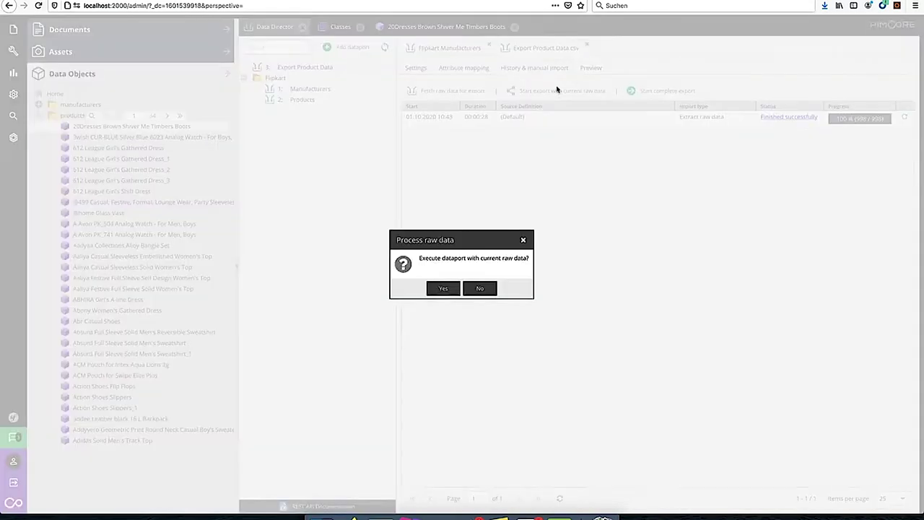
pyautogui.click(442, 289)
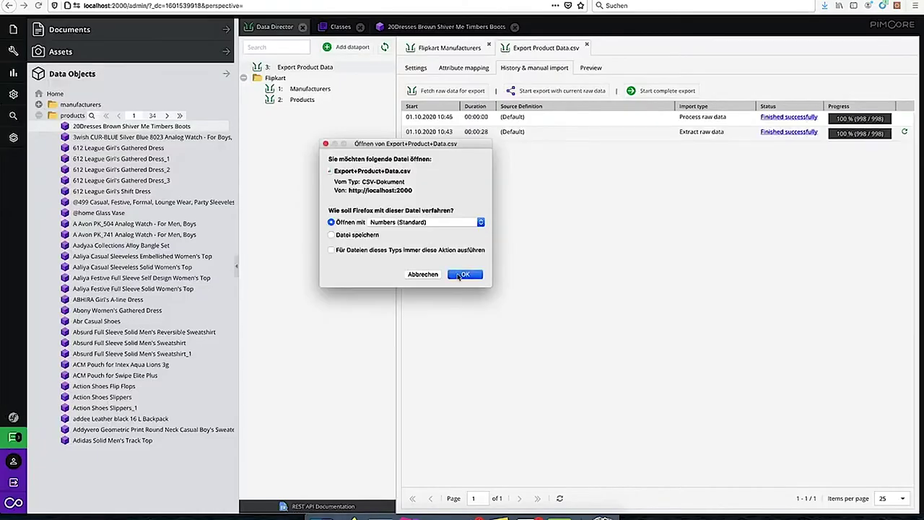
pyautogui.click(464, 274)
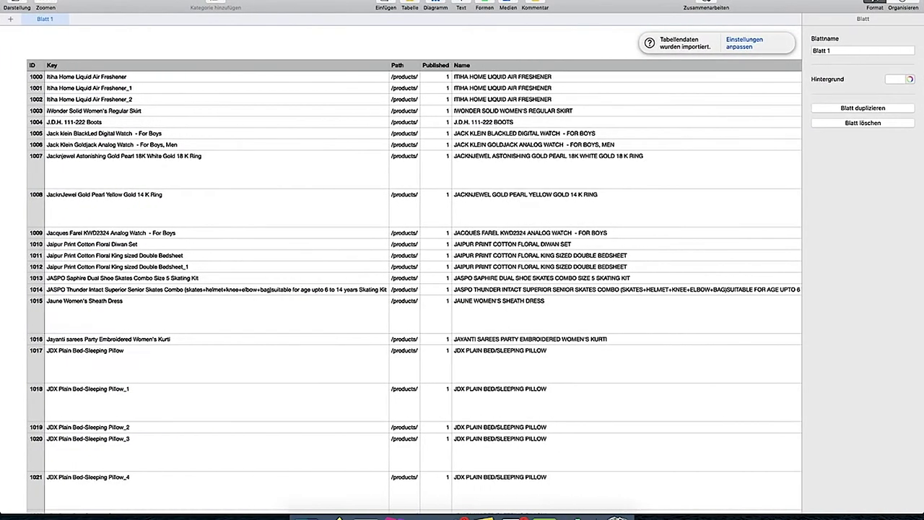
# - Look through the product columns of the exported CSV, including the Description cell of the first product
pyautogui.hscroll(3, 163, 113)
pyautogui.hscroll(15, 163, 113)
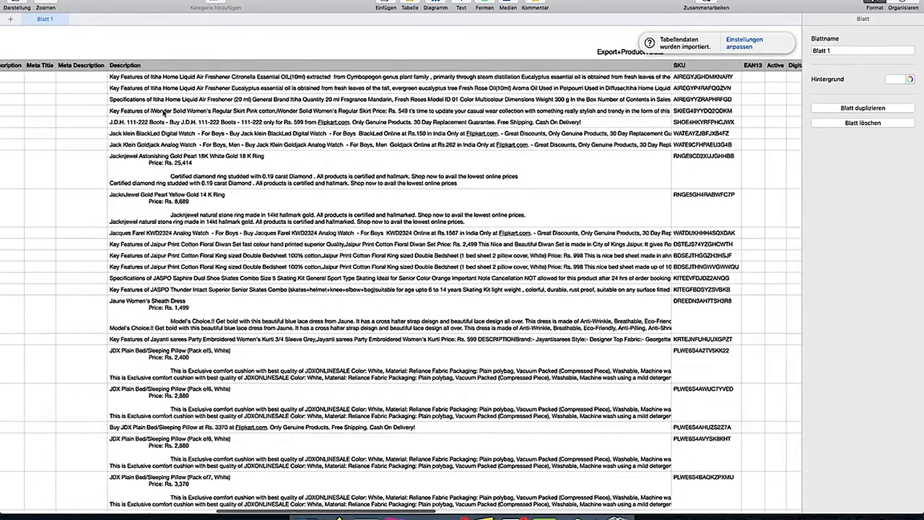
pyautogui.click(206, 82)
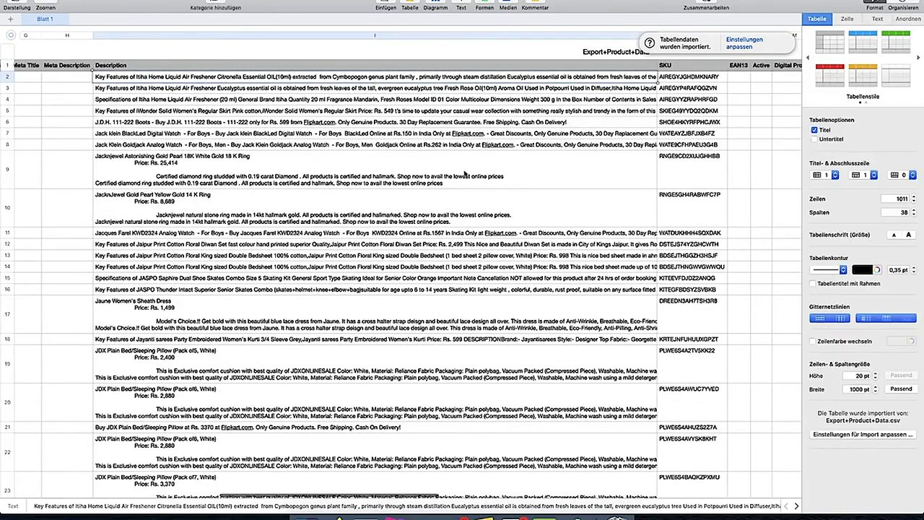
pyautogui.hscroll(-15, 334, 292)
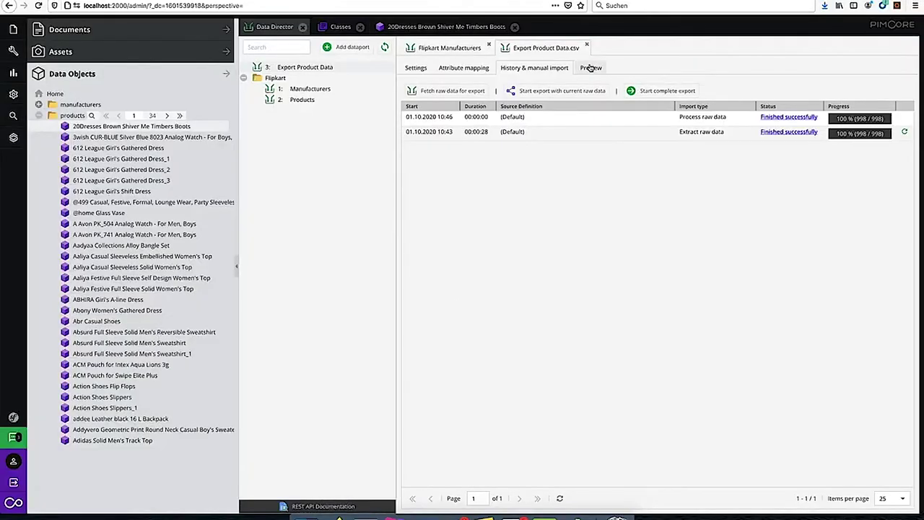
# - Switch between Firefox and Numbers to compare the dataport's raw data preview columns with those in the exported CSV
pyautogui.click(591, 67)
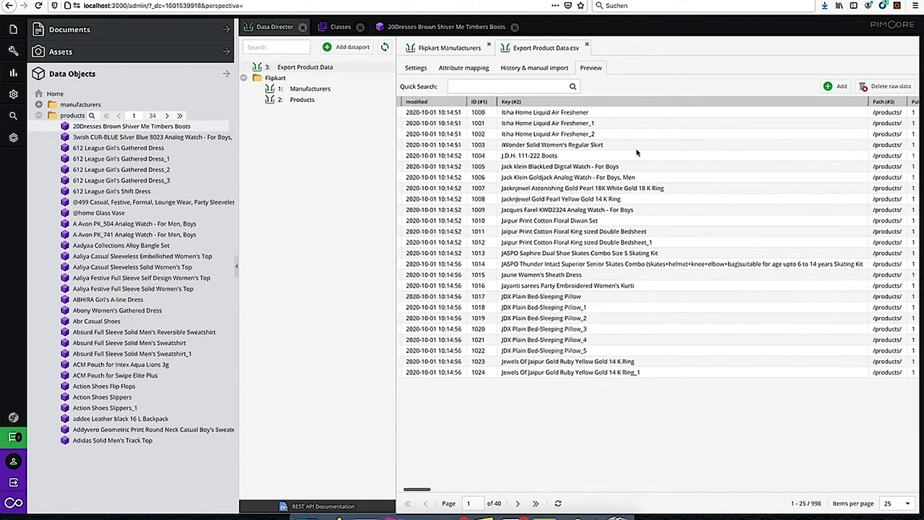
pyautogui.hscroll(5, 637, 153)
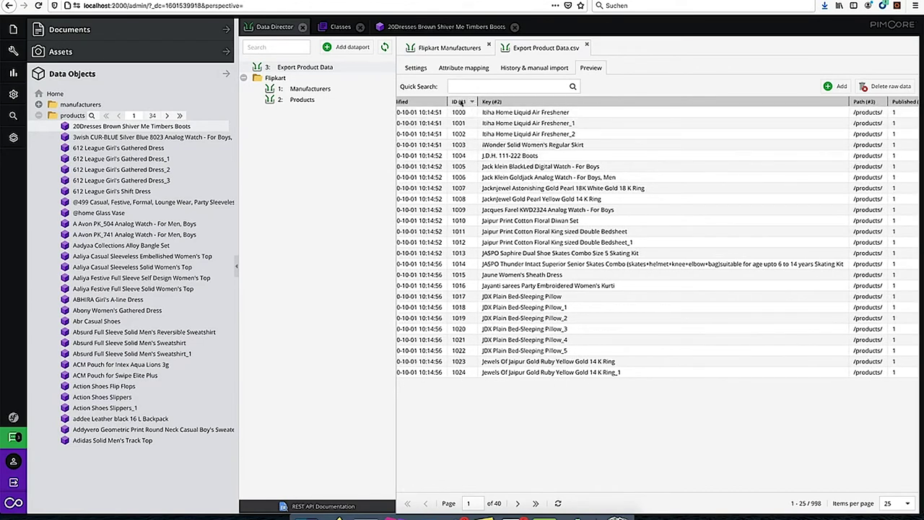
pyautogui.hscroll(5, 720, 135)
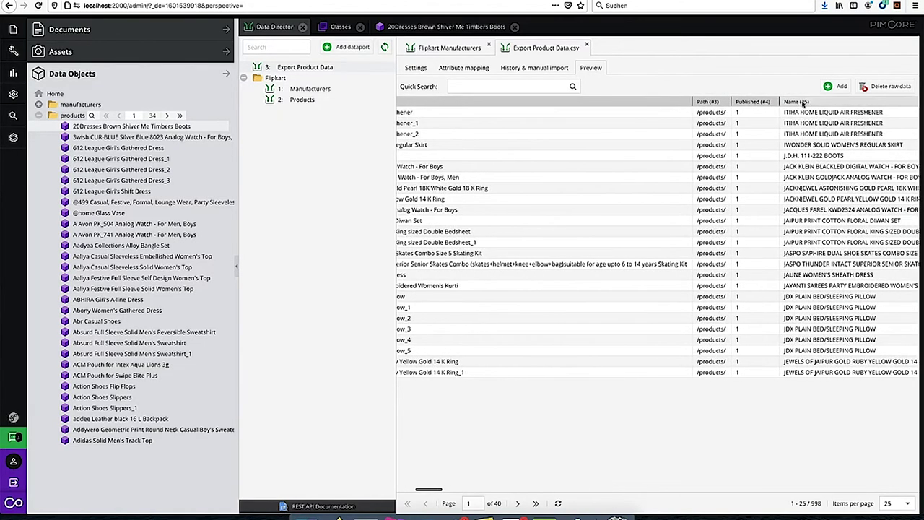
pyautogui.click(581, 515)
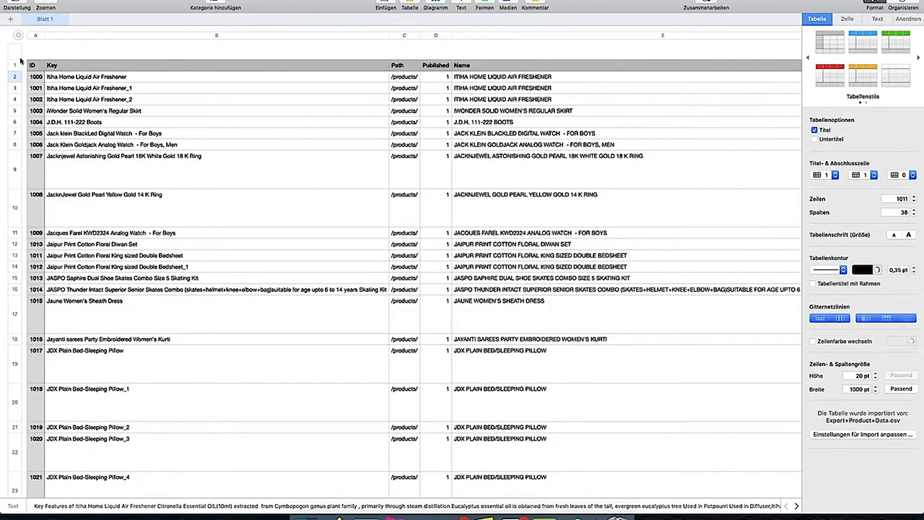
pyautogui.click(491, 82)
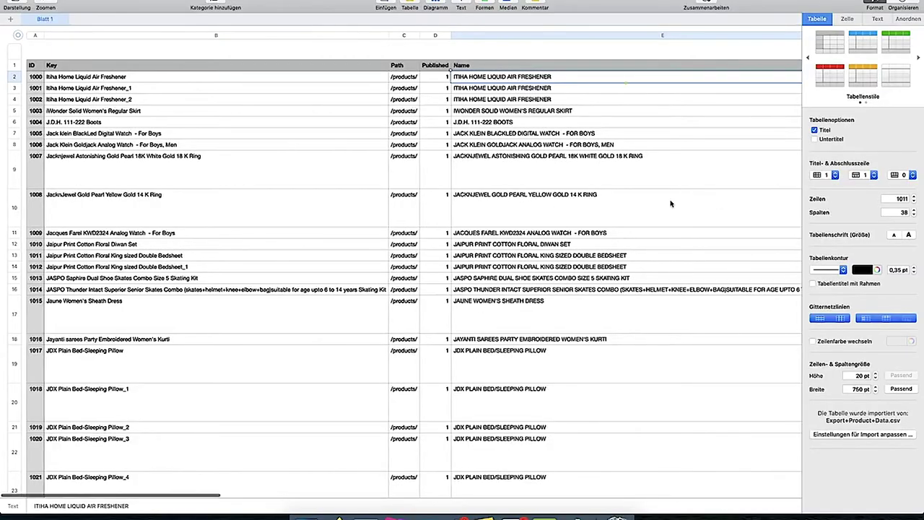
pyautogui.hscroll(10, 671, 203)
pyautogui.hscroll(5, 671, 204)
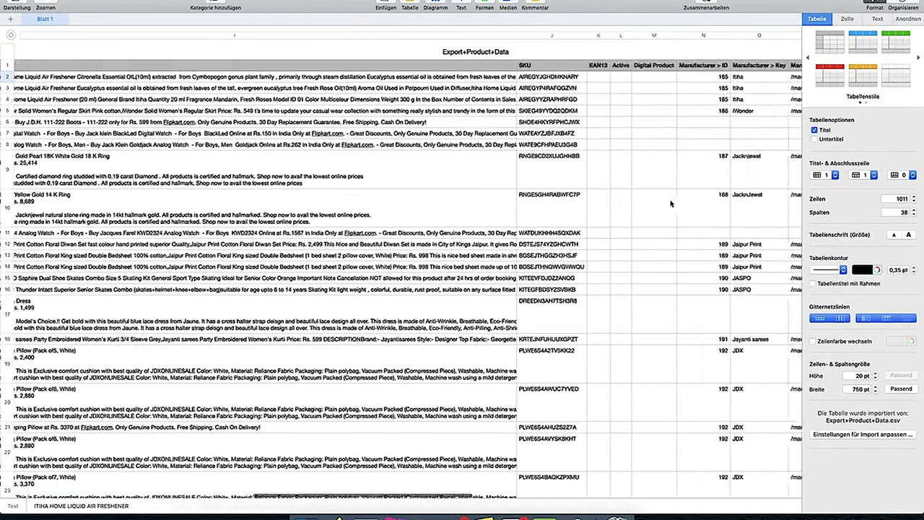
pyautogui.hscroll(-15, 670, 203)
pyautogui.click(322, 514)
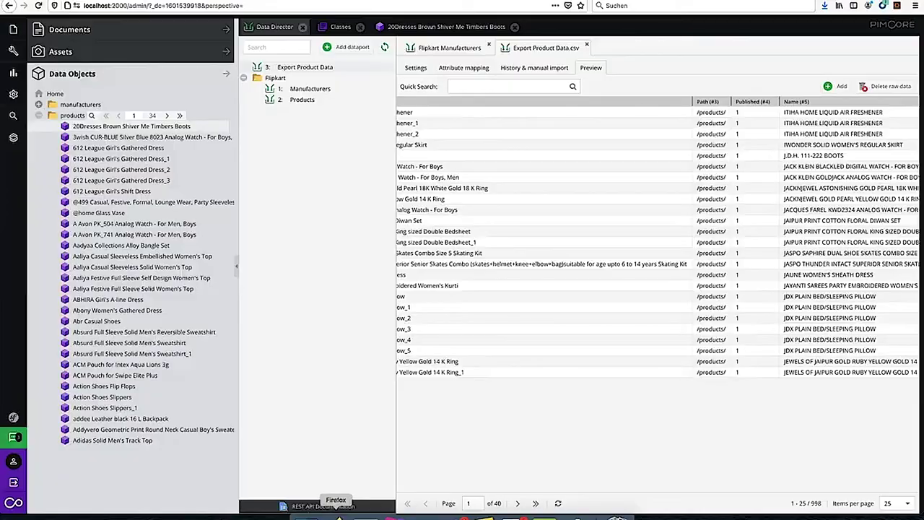
pyautogui.hscroll(-5, 461, 180)
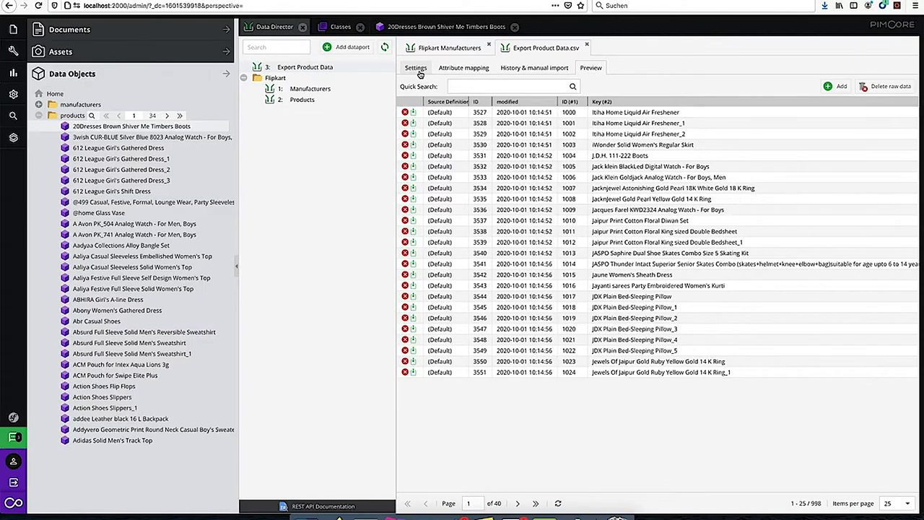
# - Compare the field names and data query selectors in the dataport's settings with the column headers of the exported CSV in Numbers
pyautogui.click(417, 68)
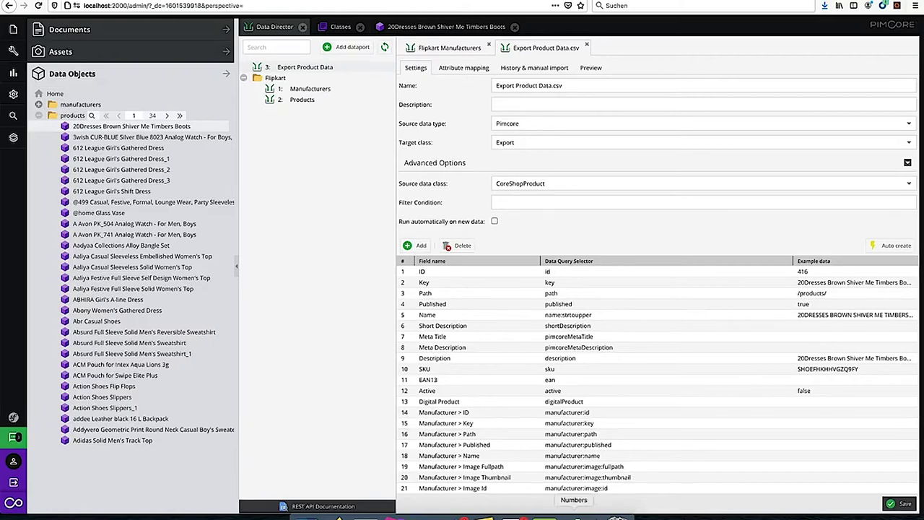
pyautogui.click(574, 515)
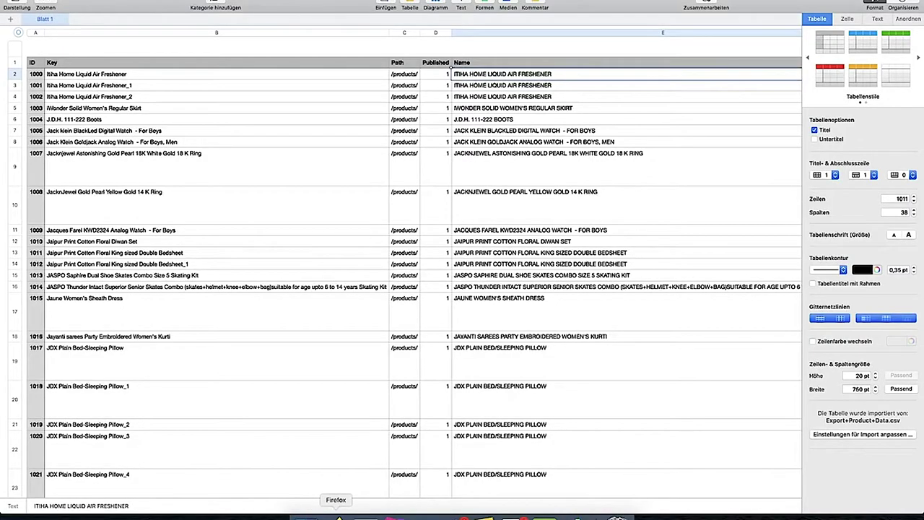
pyautogui.press('super+Tab')
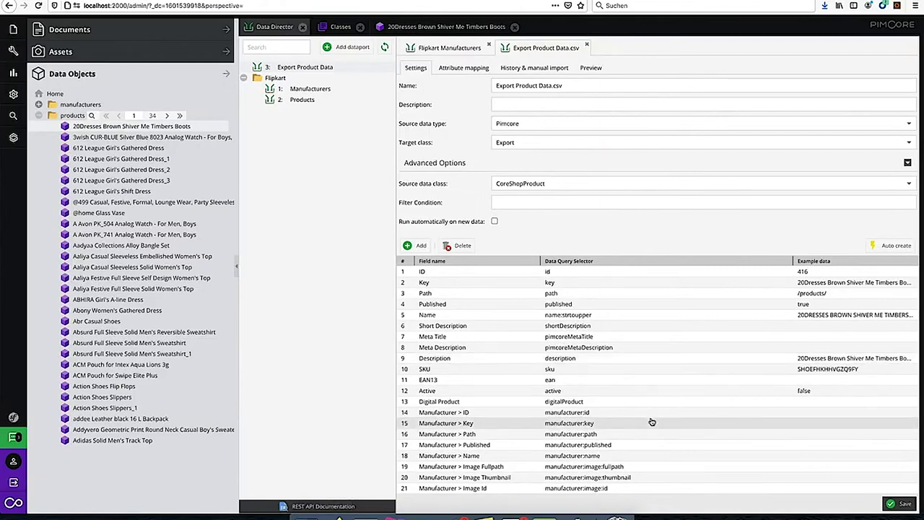
pyautogui.click(596, 515)
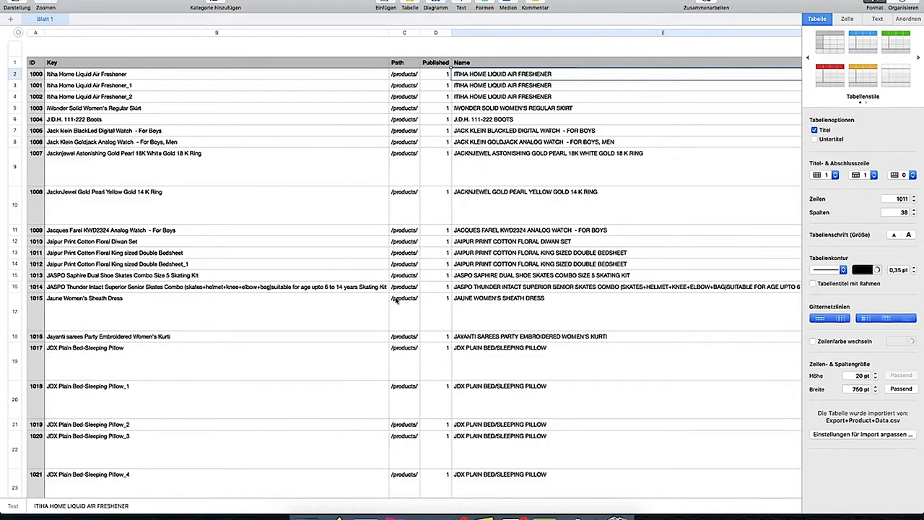
pyautogui.click(337, 514)
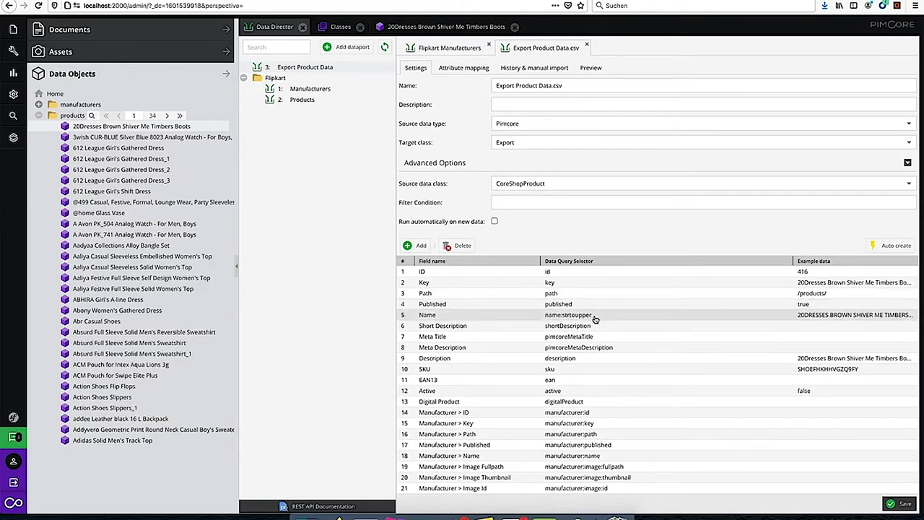
# - Reorder the raw data fields to start with Name, SKU and Short Description, noting "order by name,sku" in the browser's address bar
pyautogui.moveTo(590, 316); pyautogui.dragTo(595, 272)
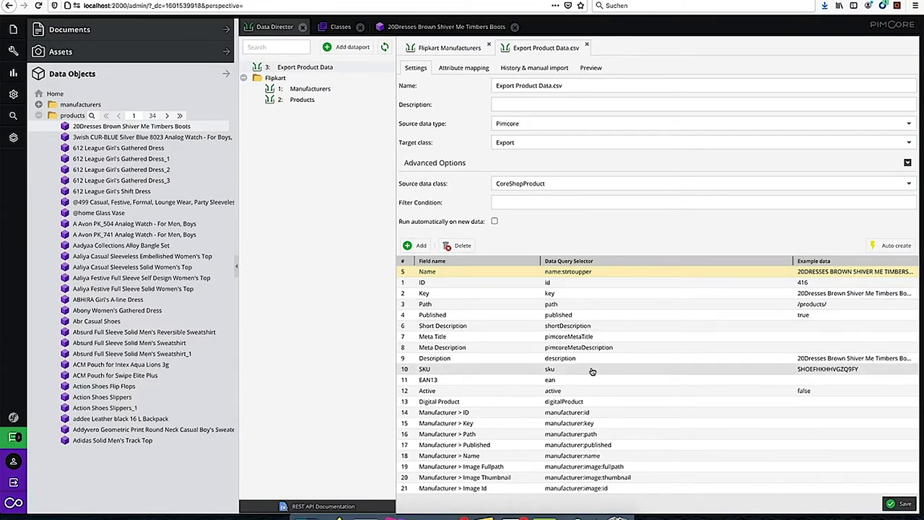
pyautogui.moveTo(557, 373); pyautogui.dragTo(577, 283)
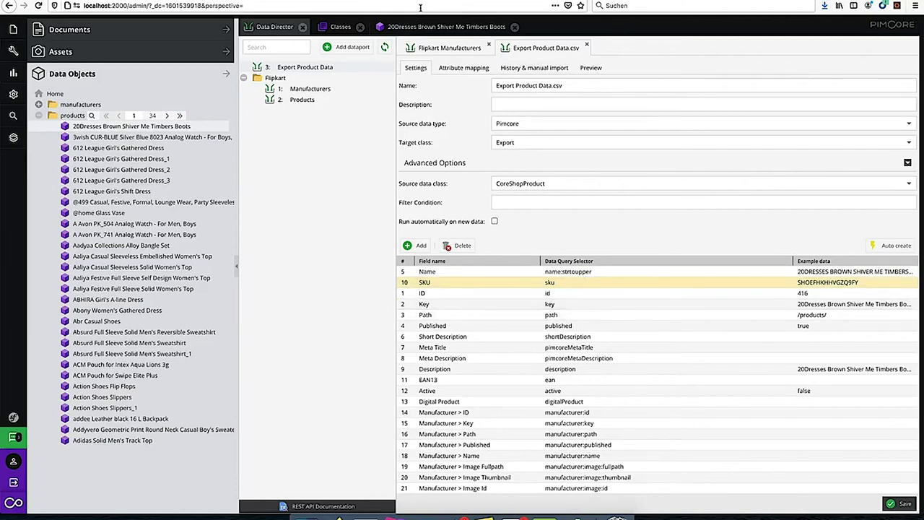
pyautogui.click(461, 6)
pyautogui.write('order by nam')
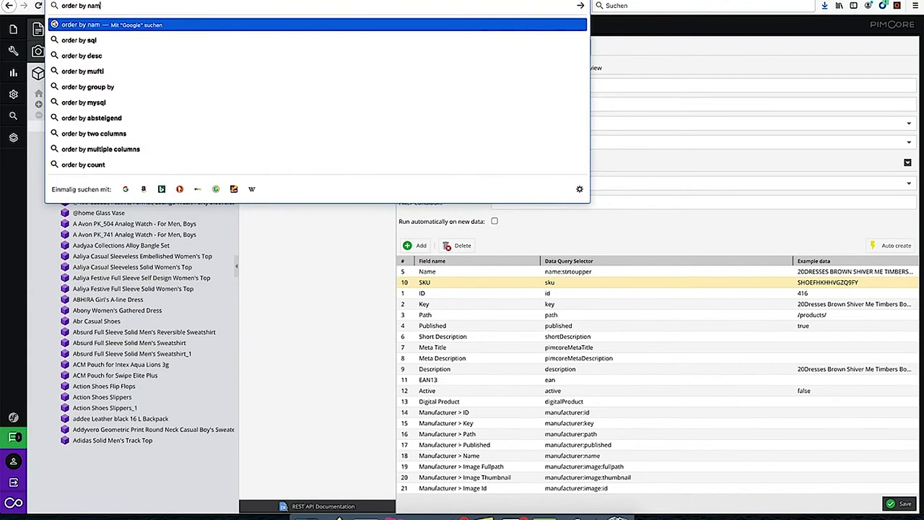
pyautogui.write('e,sku')
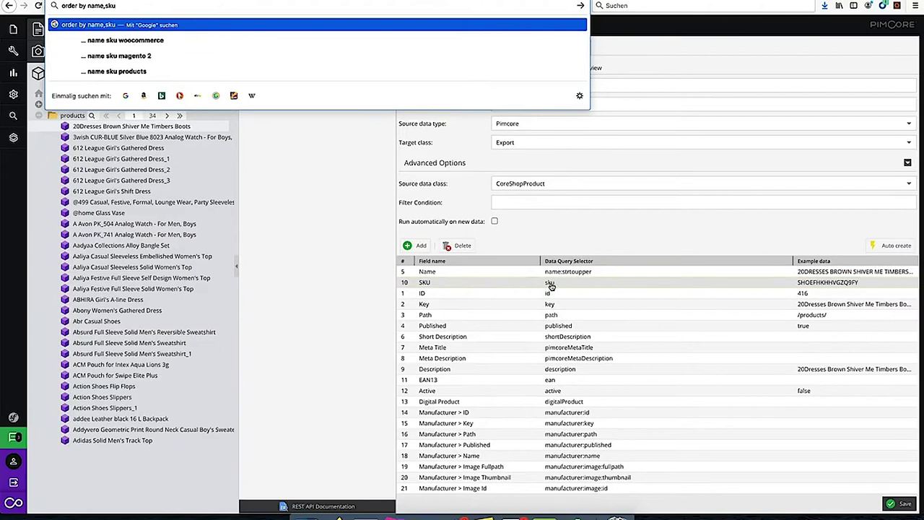
pyautogui.click(320, 271)
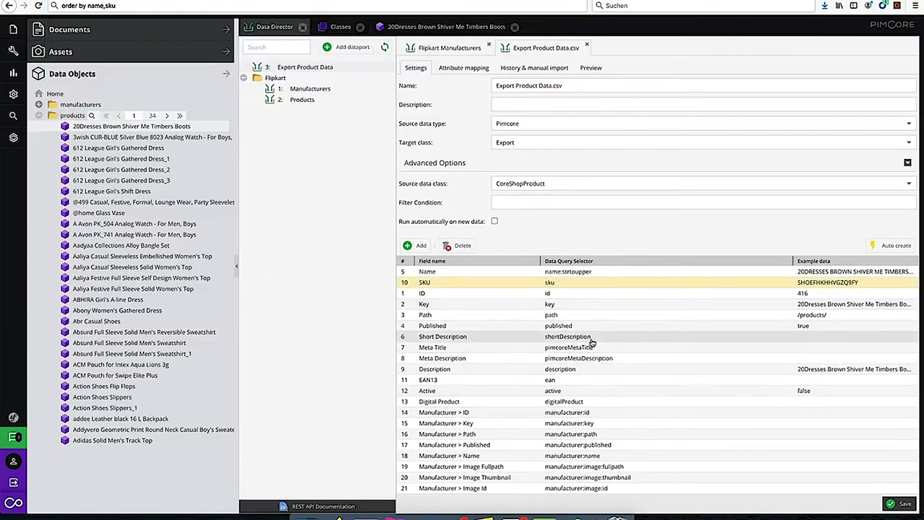
pyautogui.moveTo(574, 341); pyautogui.dragTo(583, 294)
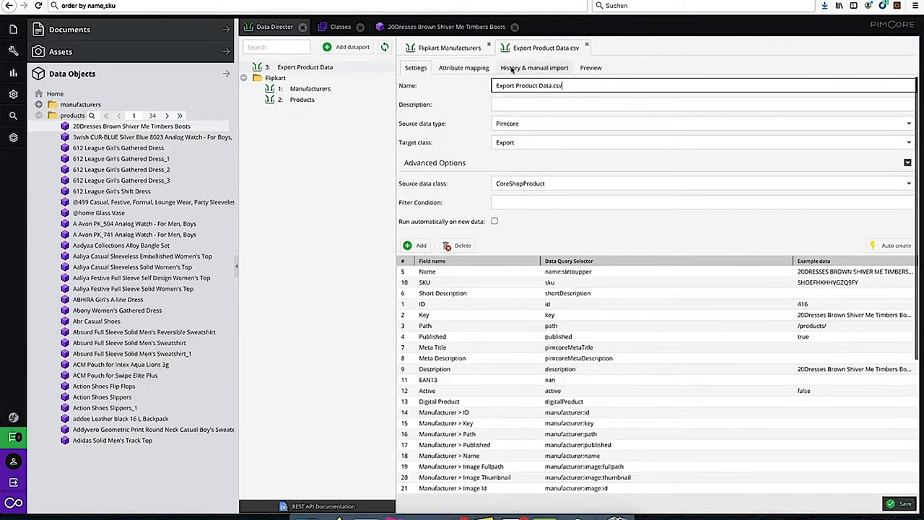
# - Run a complete export without a filter condition and open the resulting Export+Product+Data.csv in Numbers
pyautogui.click(531, 69)
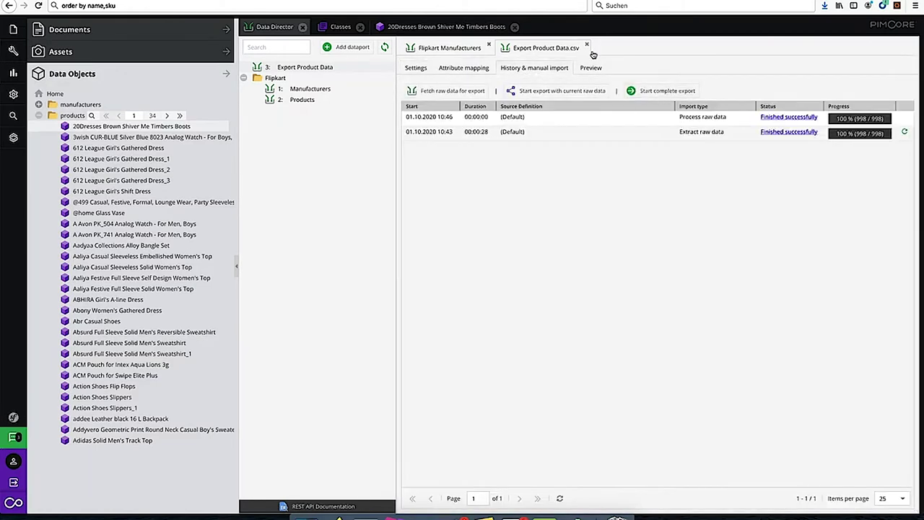
pyautogui.click(660, 91)
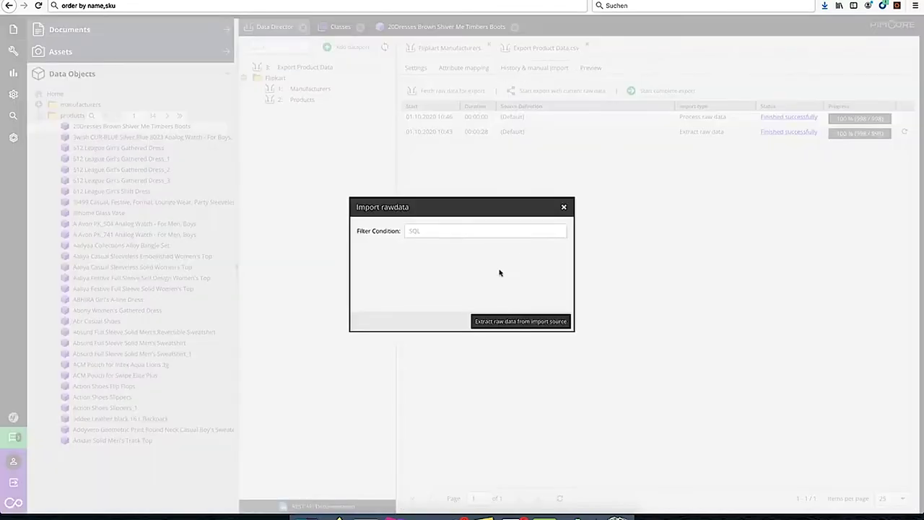
pyautogui.click(516, 327)
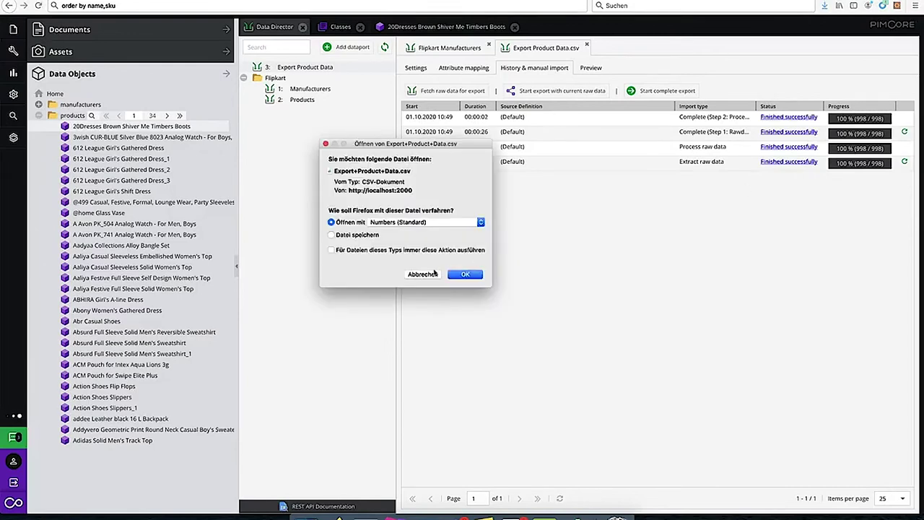
pyautogui.click(466, 275)
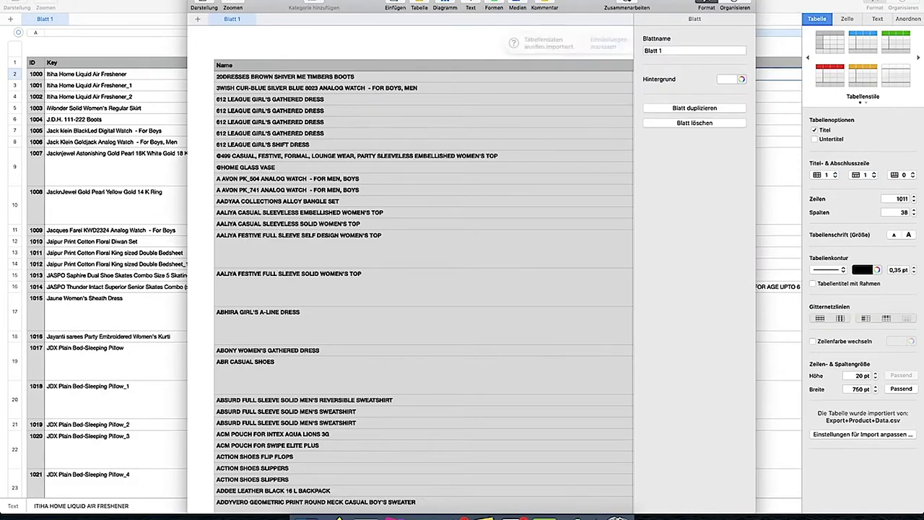
# - Check the row order of the new CSV by its Name and SKU columns, especially the 612 League Girl's Gathered Dress rows
pyautogui.click(234, 79)
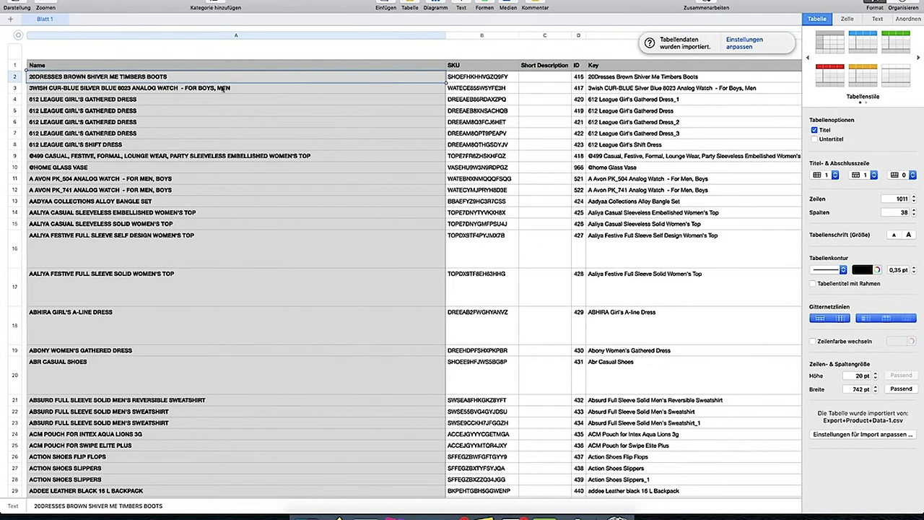
pyautogui.click(163, 101)
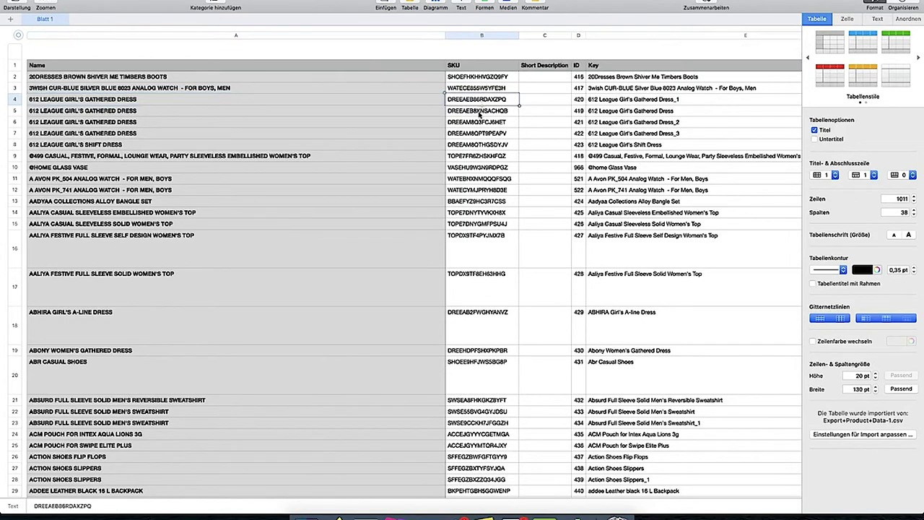
pyautogui.click(477, 113)
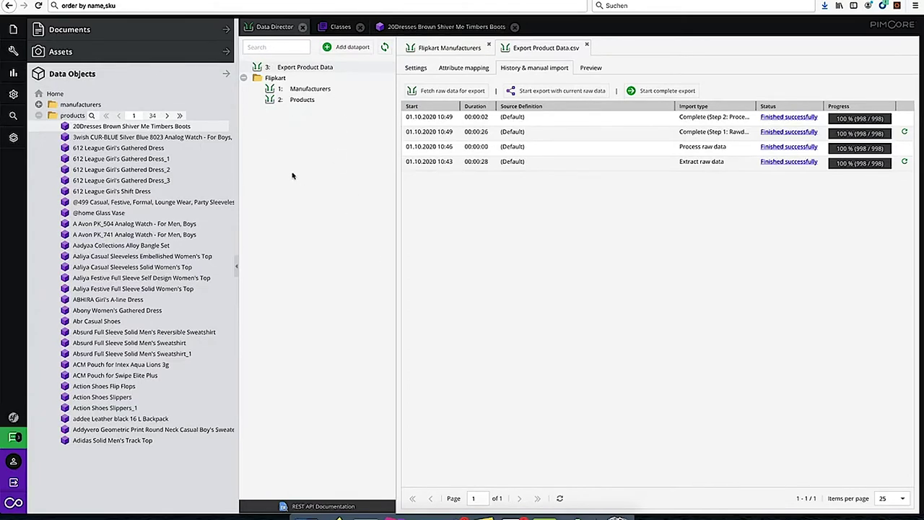
# - Examine the export options offered for the products folder and the source data class in the dataport's settings
pyautogui.rightClick(79, 116)
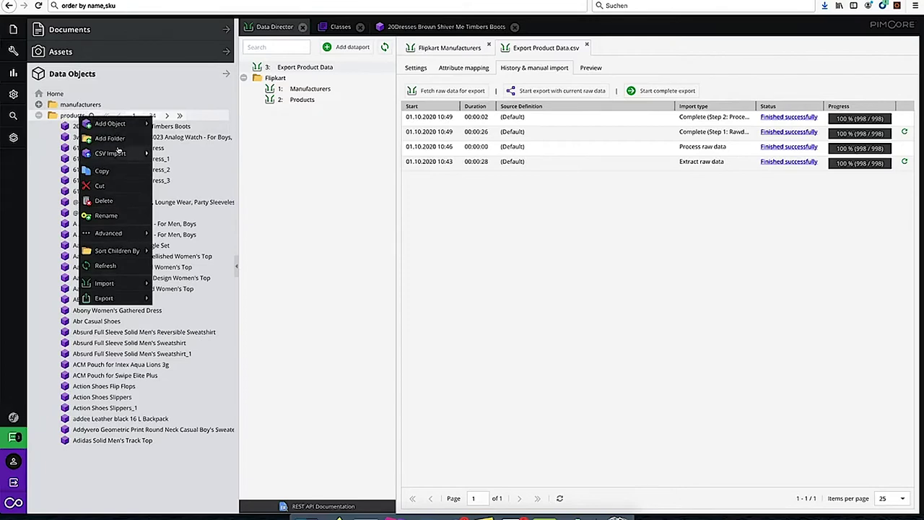
pyautogui.moveTo(128, 298)
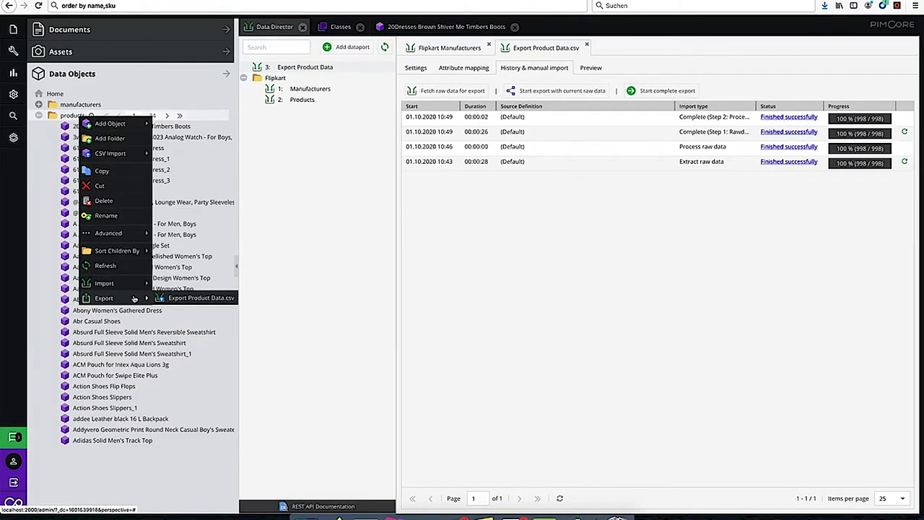
pyautogui.click(324, 256)
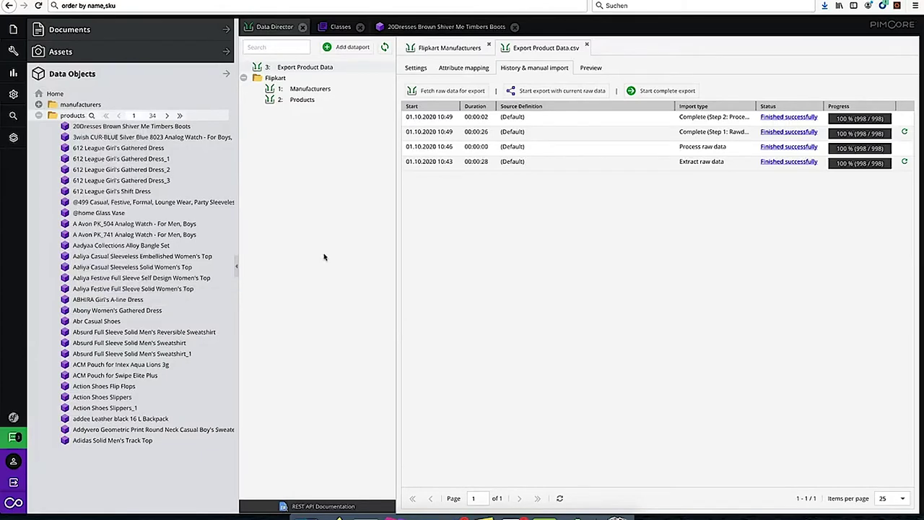
pyautogui.click(416, 68)
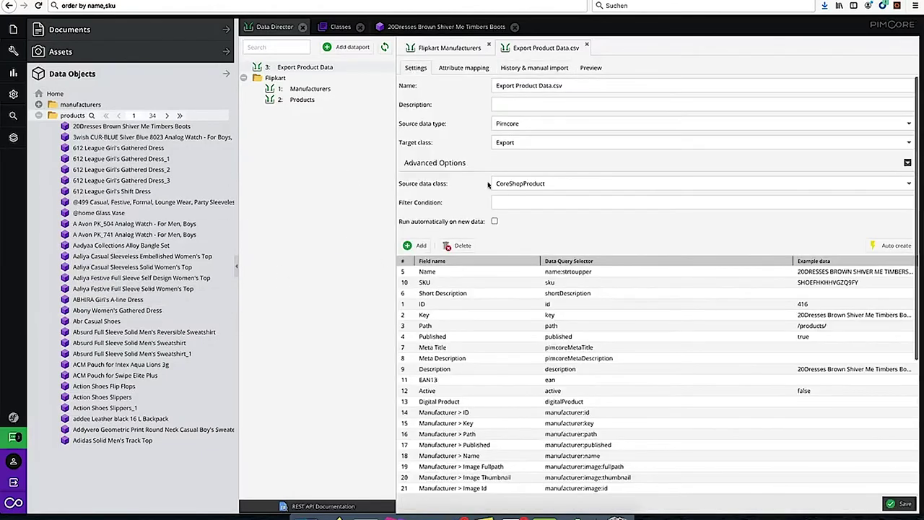
pyautogui.rightClick(75, 117)
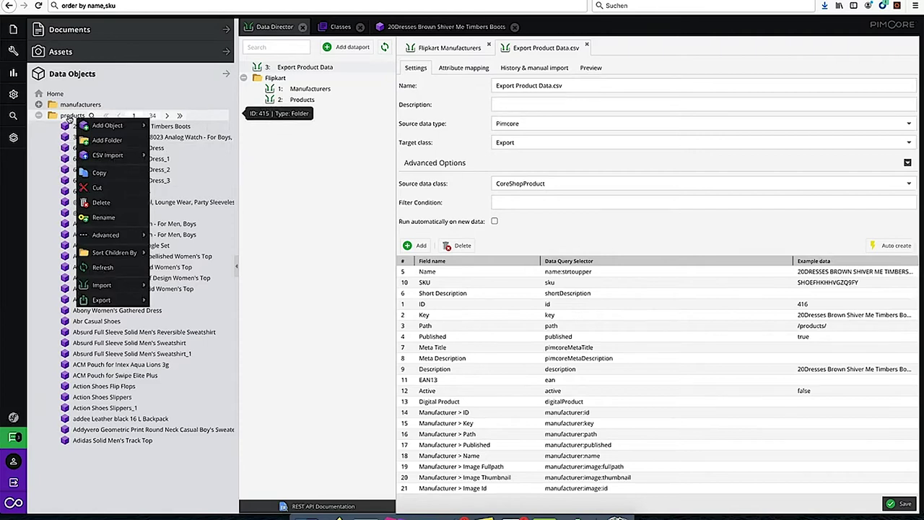
# - Export only the product 612 League Girl's Gathered Dress_1 with Export Product Data.csv, check its row in Numbers and return to Firefox
pyautogui.rightClick(181, 158)
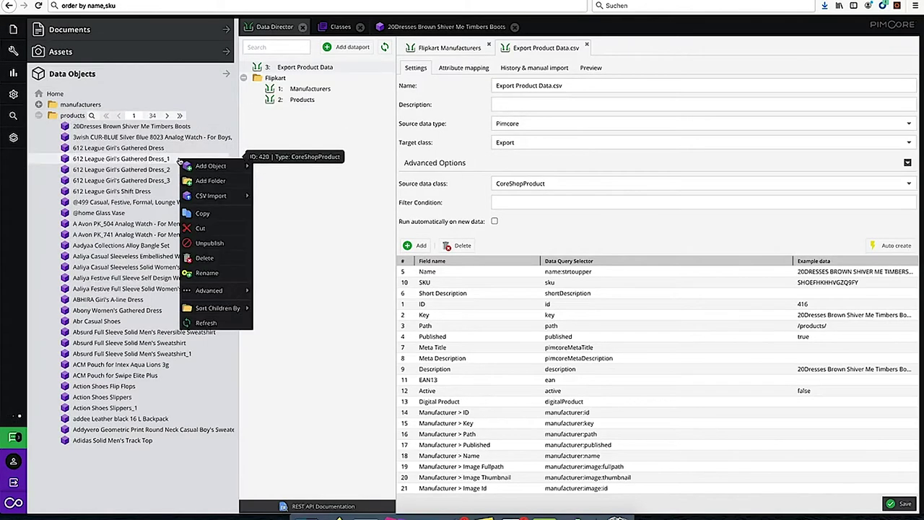
pyautogui.moveTo(228, 344)
pyautogui.click(296, 339)
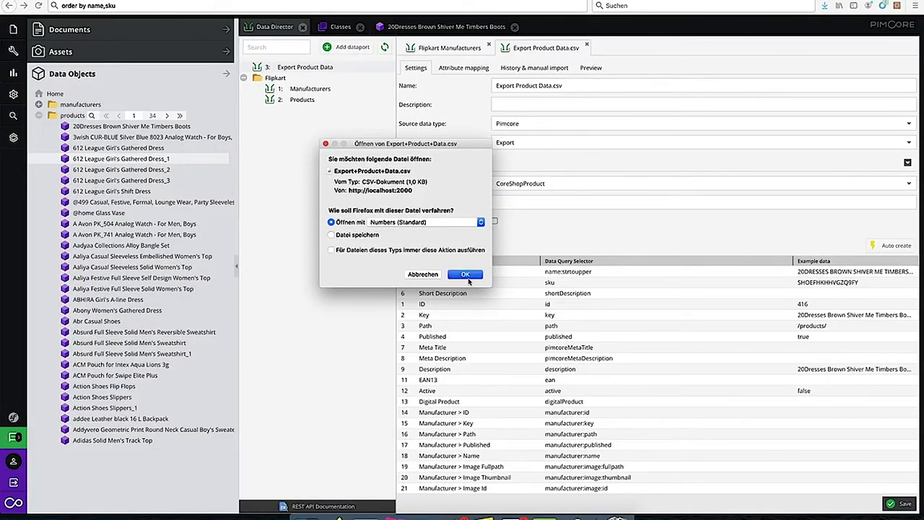
pyautogui.click(464, 274)
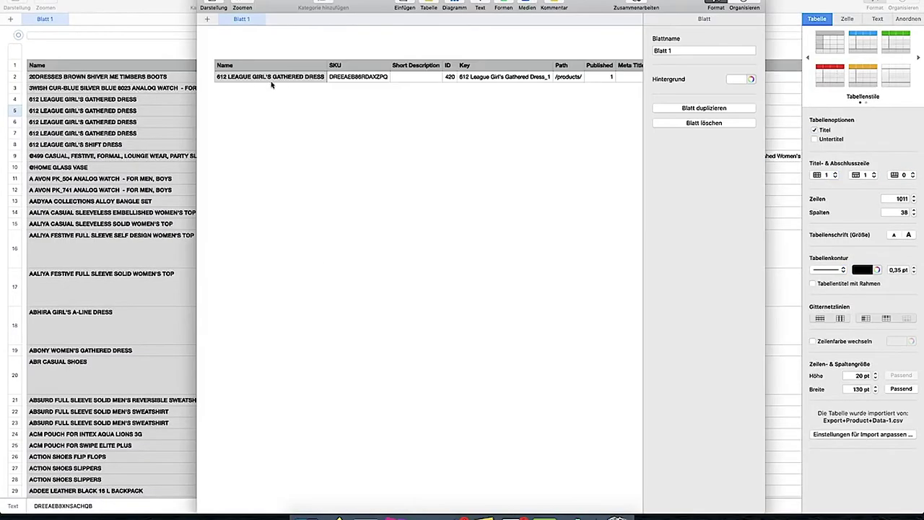
pyautogui.click(266, 79)
pyautogui.click(328, 515)
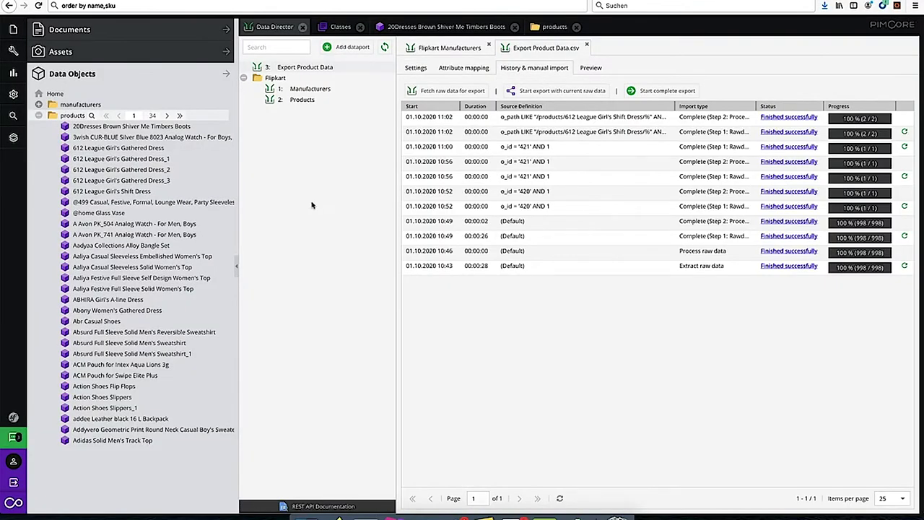
pyautogui.moveTo(131, 202); pyautogui.dragTo(65, 193)
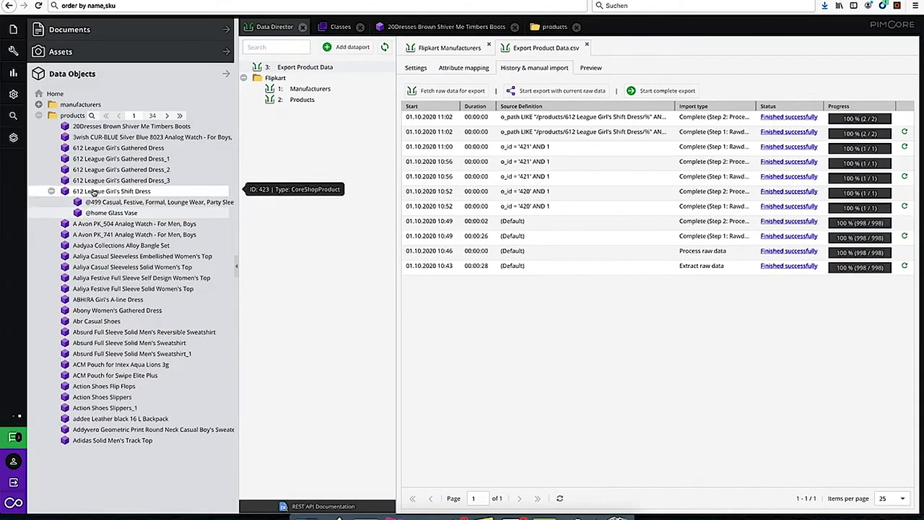
pyautogui.rightClick(94, 192)
pyautogui.moveTo(166, 372)
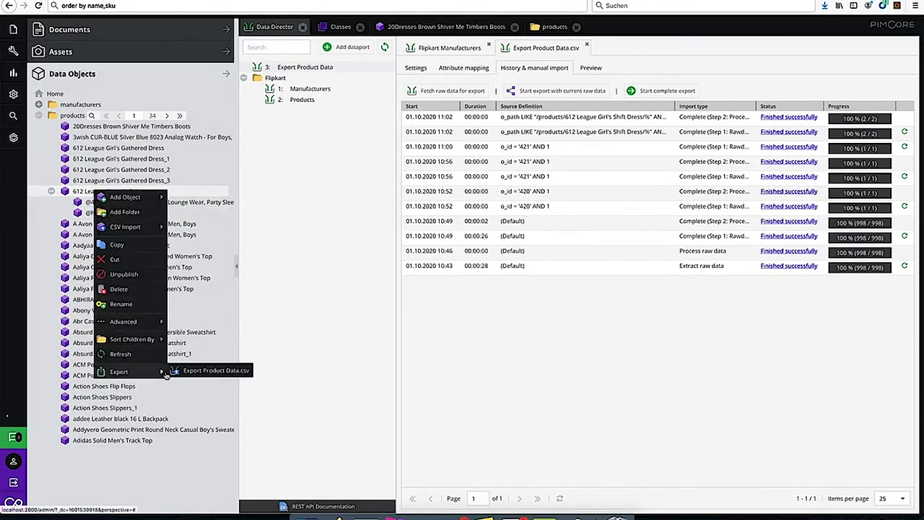
pyautogui.click(223, 371)
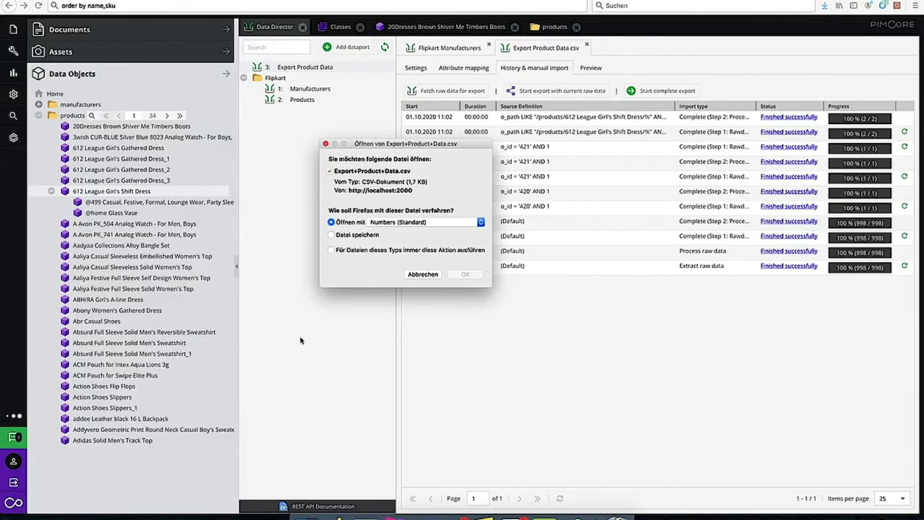
pyautogui.click(465, 274)
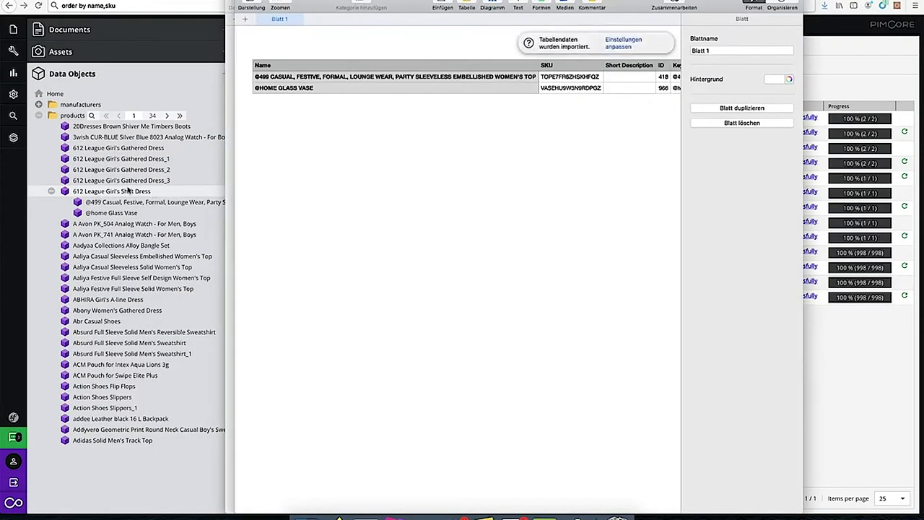
pyautogui.click(309, 81)
pyautogui.click(299, 89)
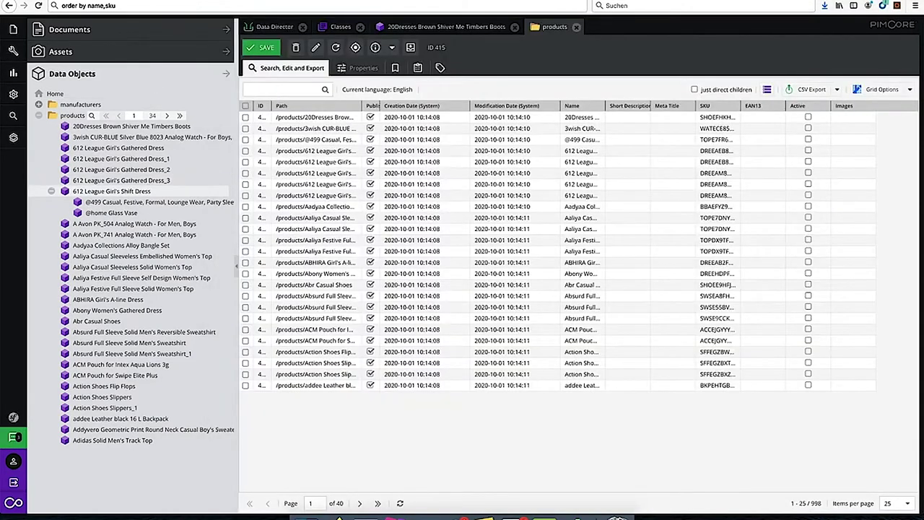
# - Switch to Task-4.pdf and mark the annotation "Dataport name gets used as download file name"
pyautogui.hotkey('ctrl', 'Tab')
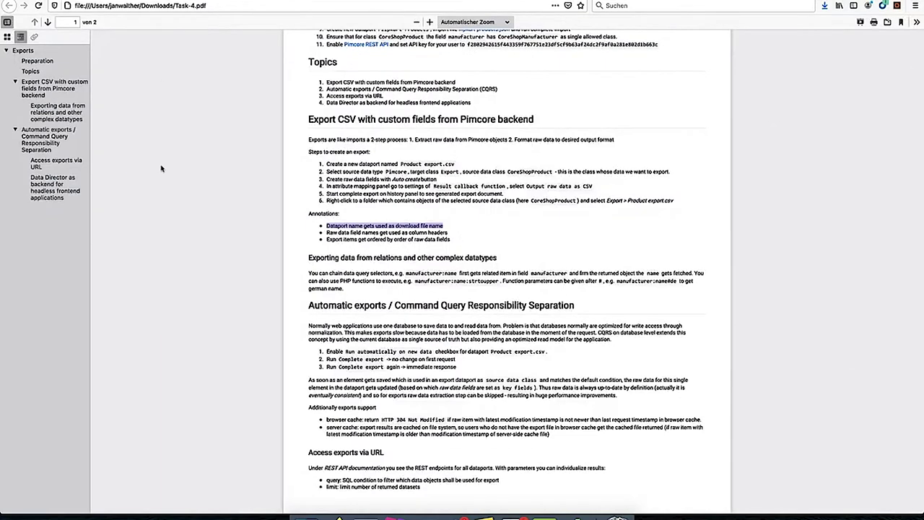
pyautogui.click(327, 221)
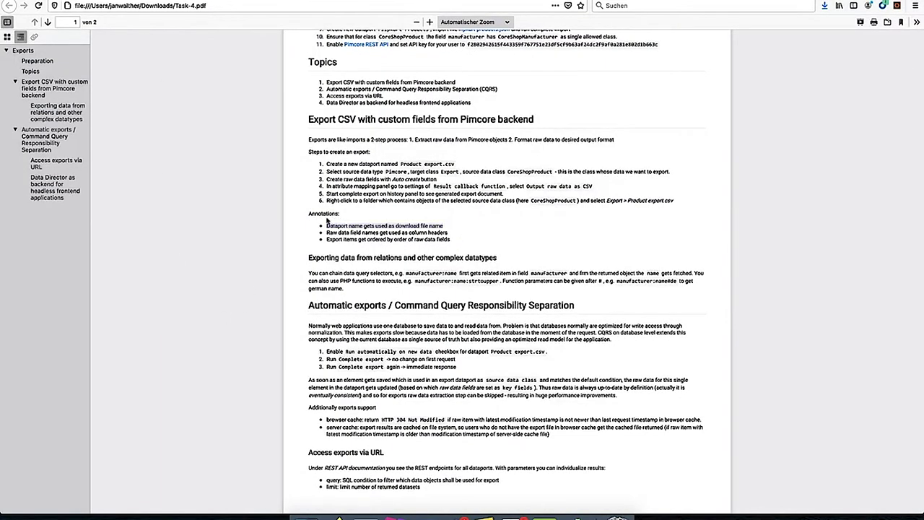
pyautogui.moveTo(326, 226); pyautogui.dragTo(449, 226)
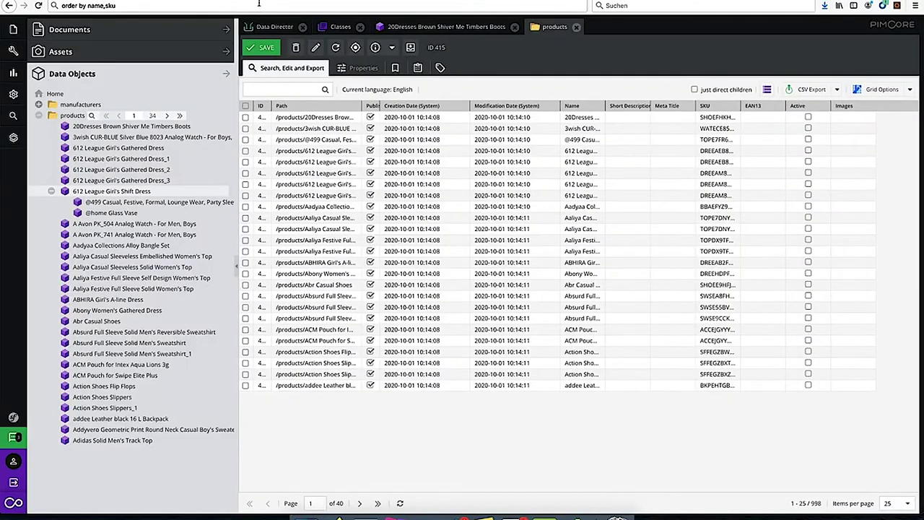
# - Run the Export Product Data.csv dataport with its current raw data, compare its name with the download's file name, and cancel the download
pyautogui.click(258, 27)
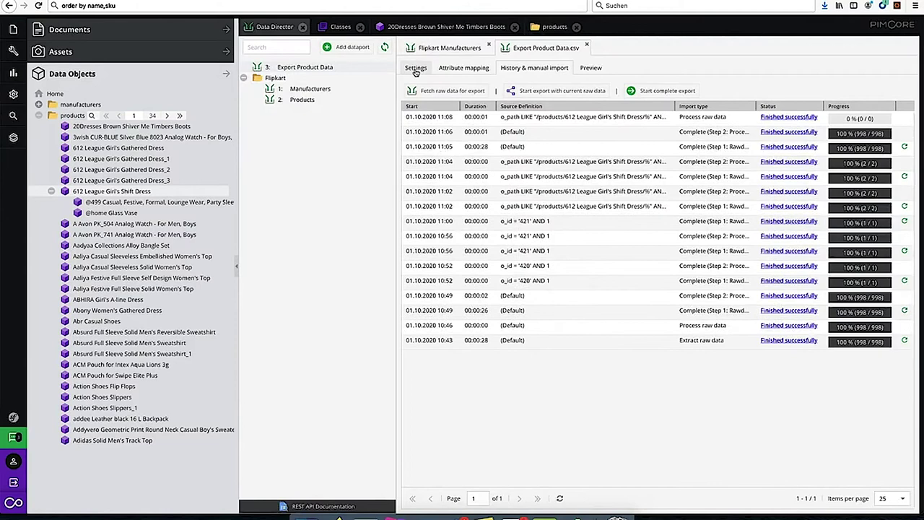
pyautogui.click(416, 67)
pyautogui.moveTo(586, 84); pyautogui.dragTo(476, 84)
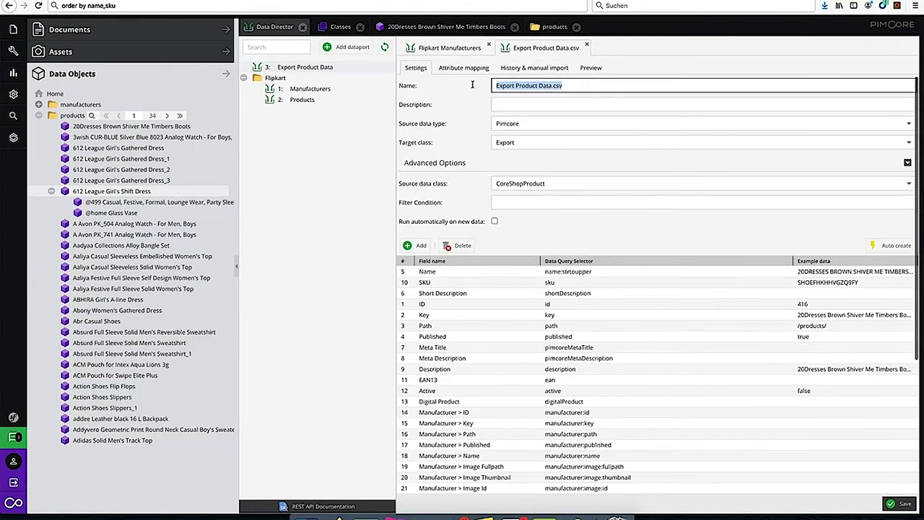
pyautogui.click(540, 68)
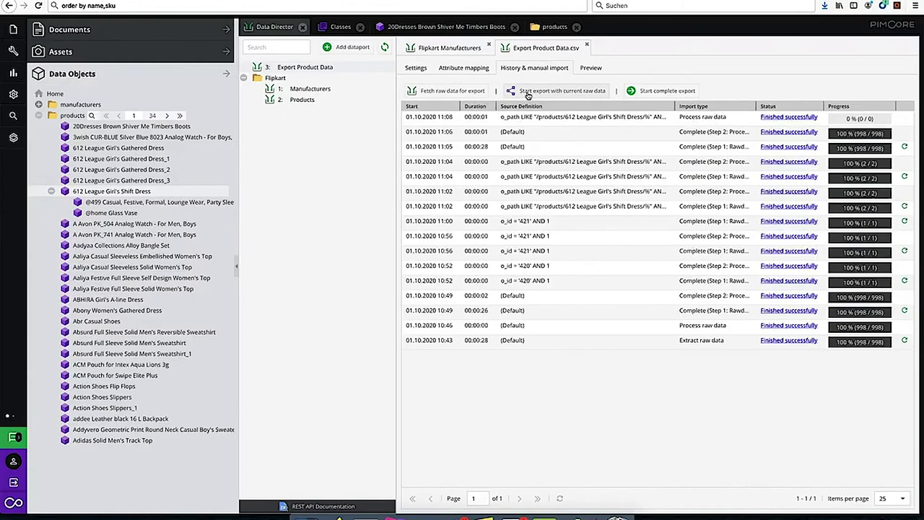
pyautogui.click(553, 94)
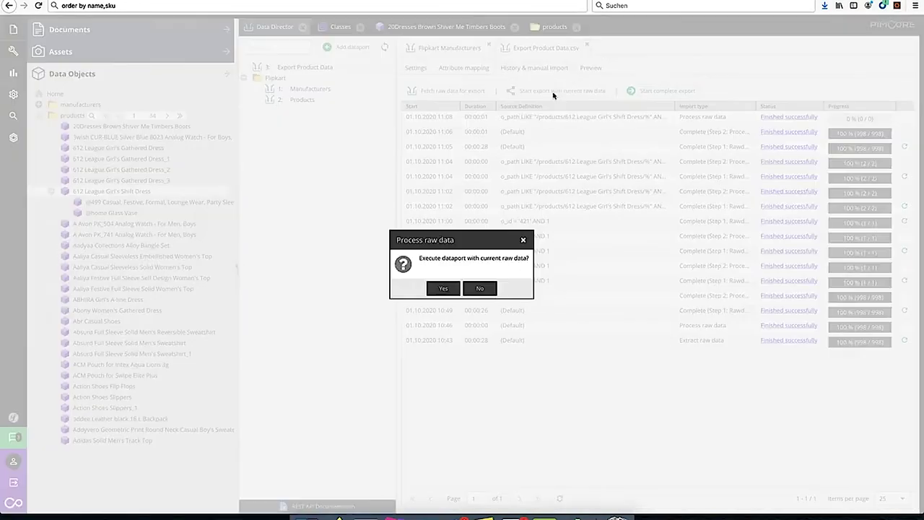
pyautogui.click(442, 288)
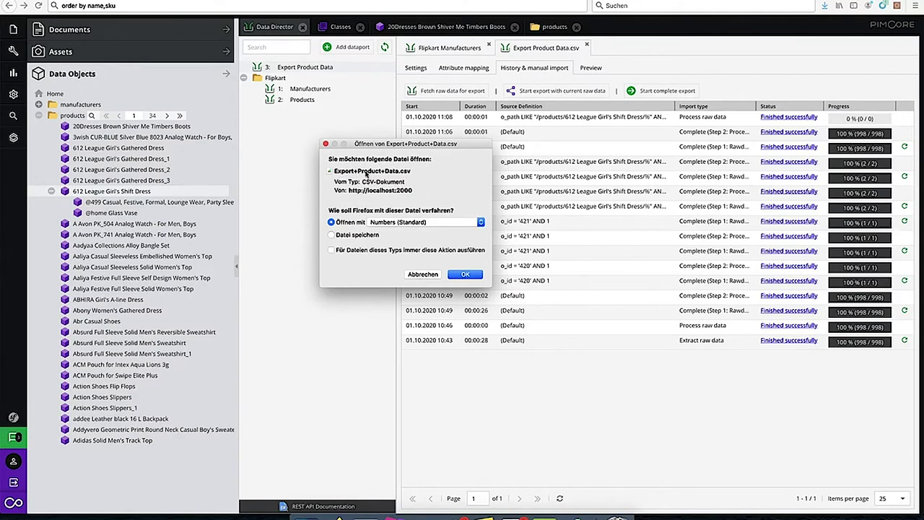
pyautogui.click(419, 277)
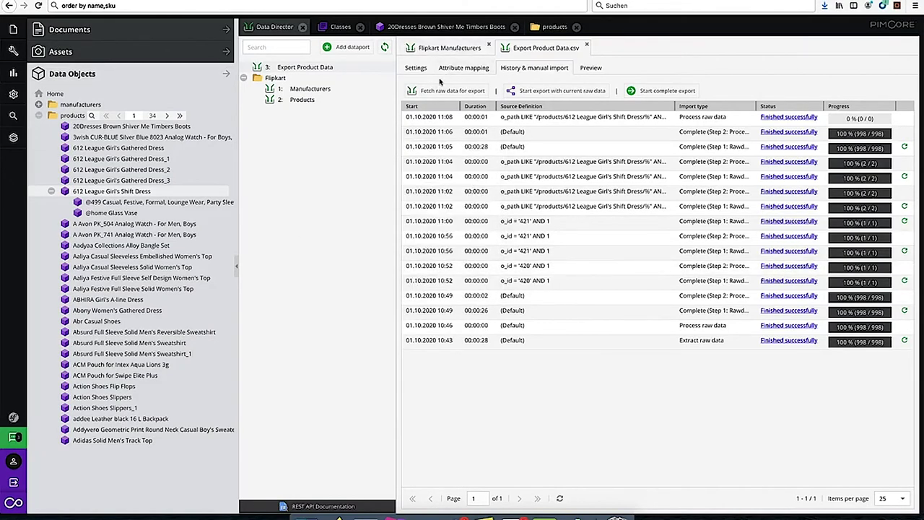
# - Examine the template and code of the result callback function in the dataport's attribute mapping
pyautogui.click(464, 68)
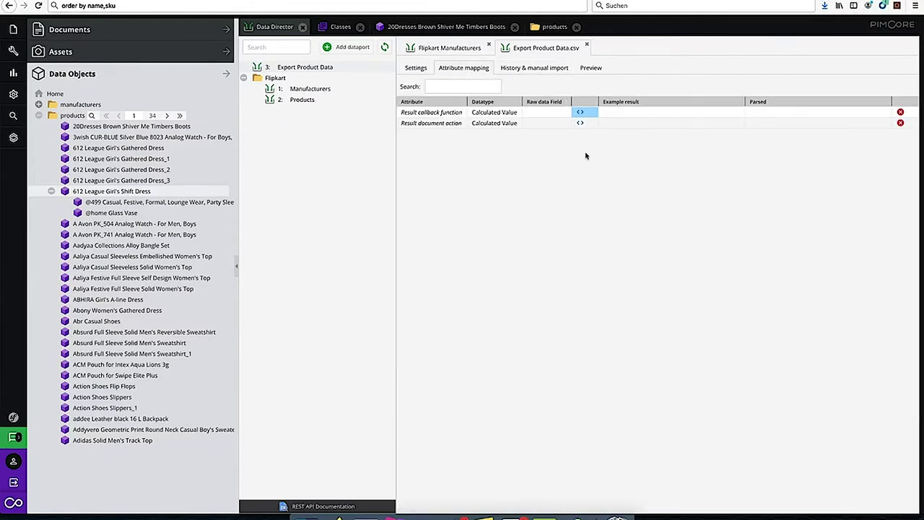
pyautogui.click(580, 114)
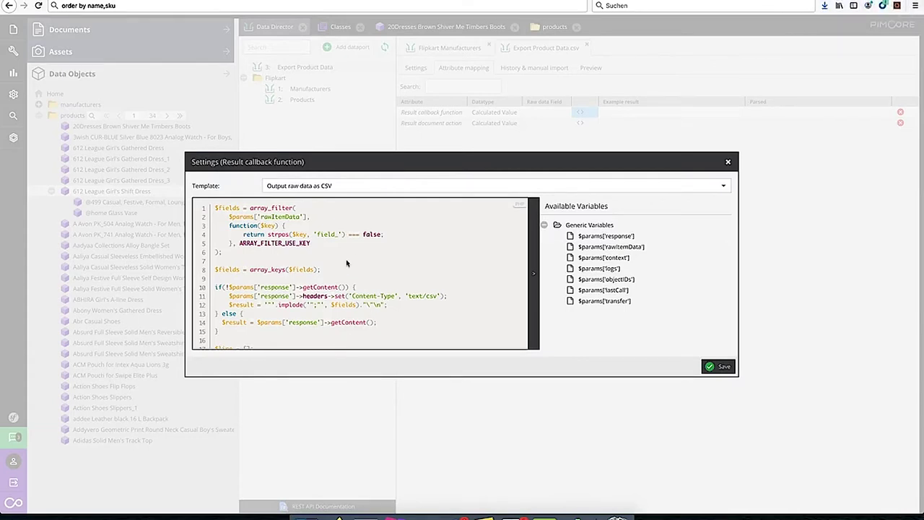
pyautogui.click(314, 186)
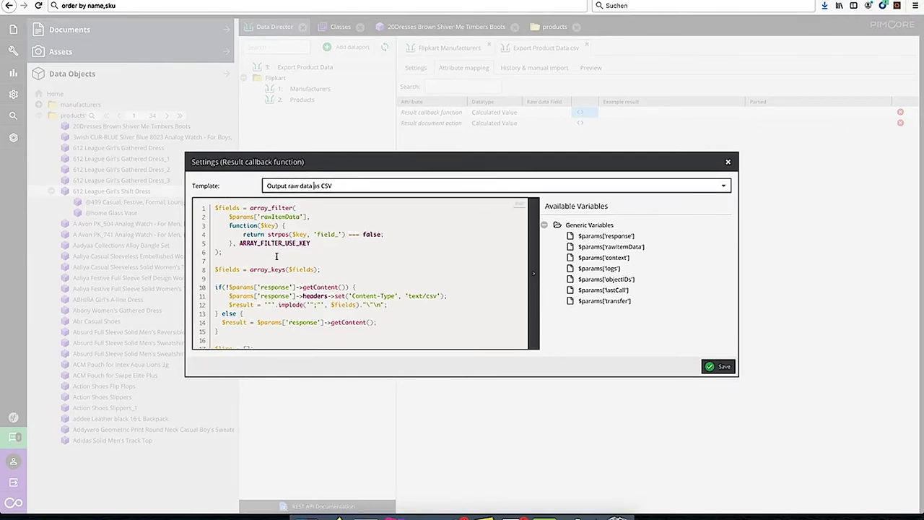
pyautogui.click(335, 256)
pyautogui.hotkey('ctrl', 'End')
pyautogui.scroll(8, 326, 303)
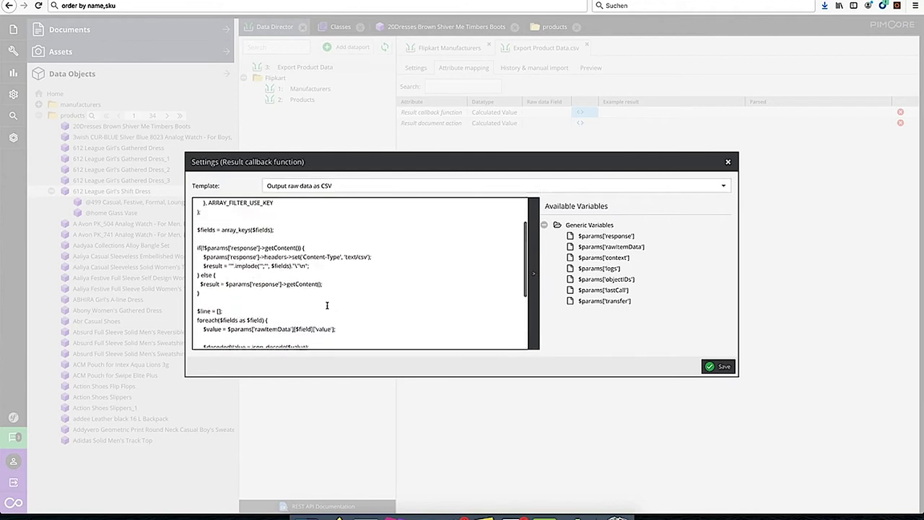
pyautogui.scroll(-3, 303, 289)
pyautogui.scroll(-5, 289, 280)
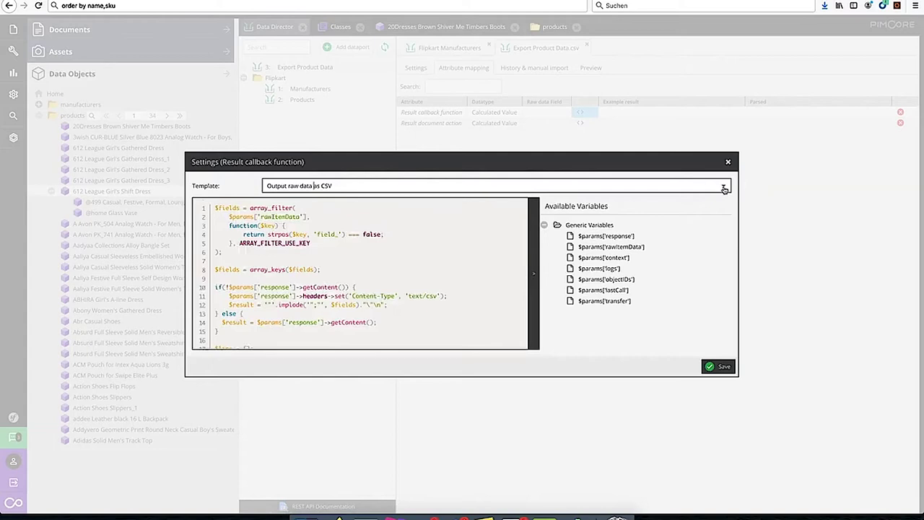
# - Change the result callback function's template to "Raw data as CSV, packed as Zip file incl. referenced assets", replacing the existing code, and save
pyautogui.click(723, 187)
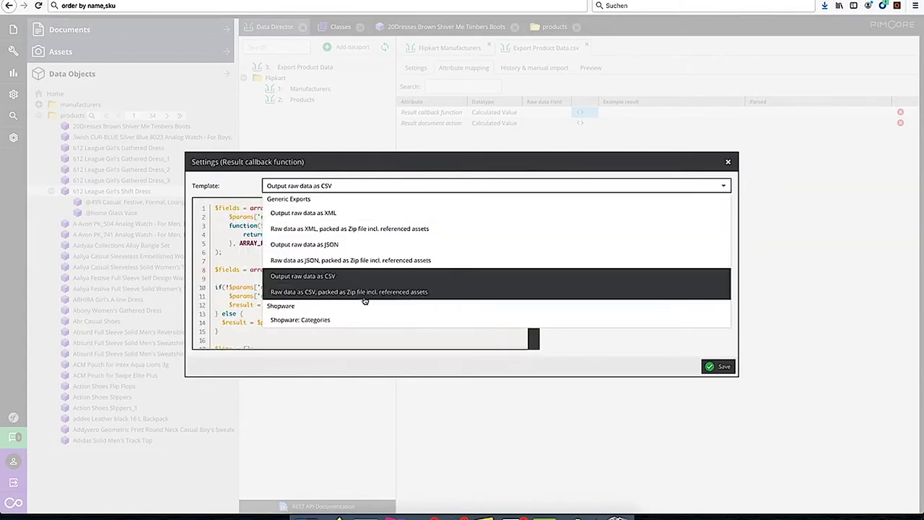
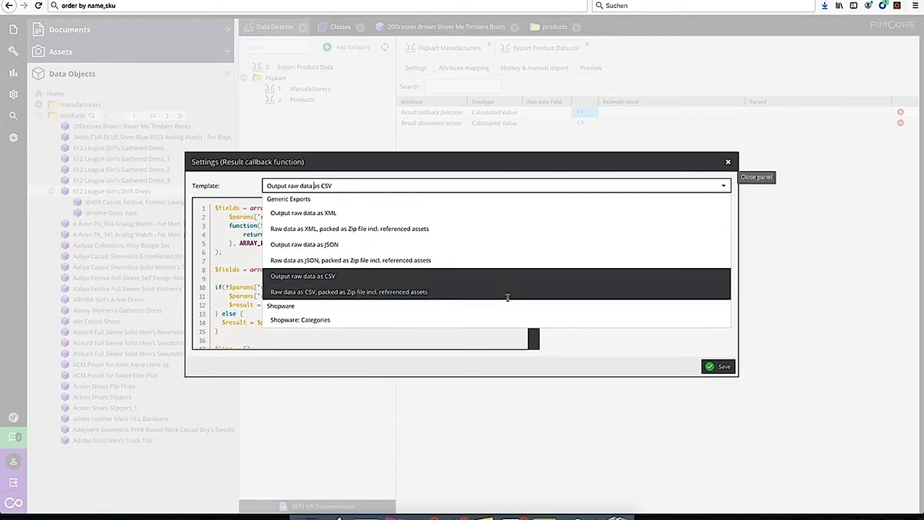
pyautogui.click(402, 291)
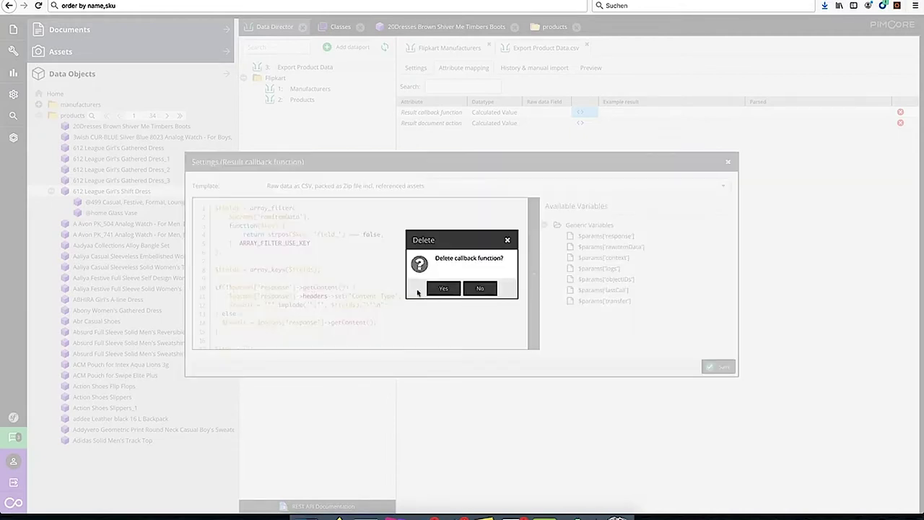
pyautogui.click(439, 288)
pyautogui.click(719, 367)
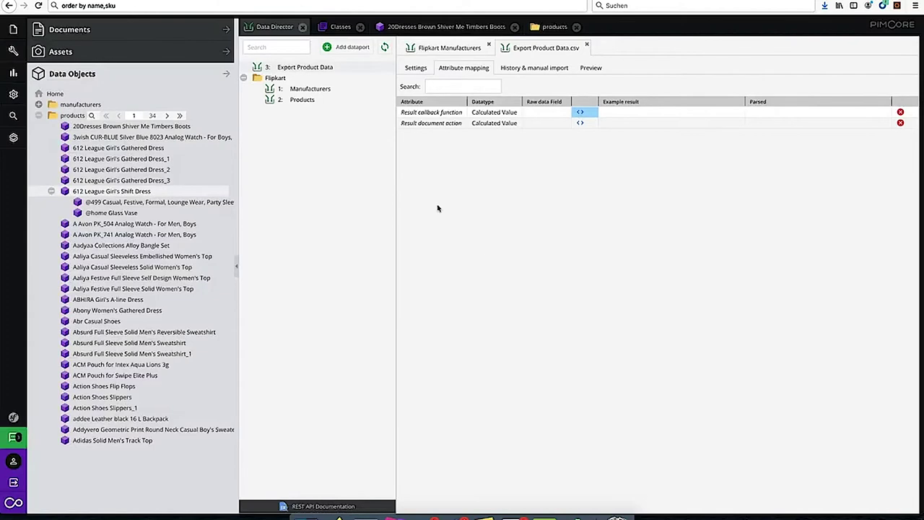
# - Open the product 612 League Girl's Gathered Dress_3 and upload Bildschirmfoto 2020-09-07 um 08.45.48.png from the desktop to the assets' Home folder
pyautogui.doubleClick(112, 181)
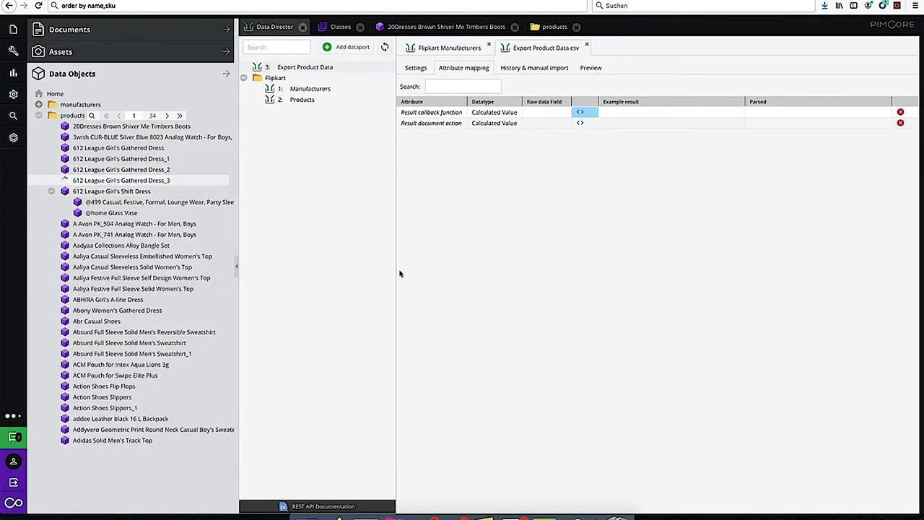
pyautogui.click(106, 57)
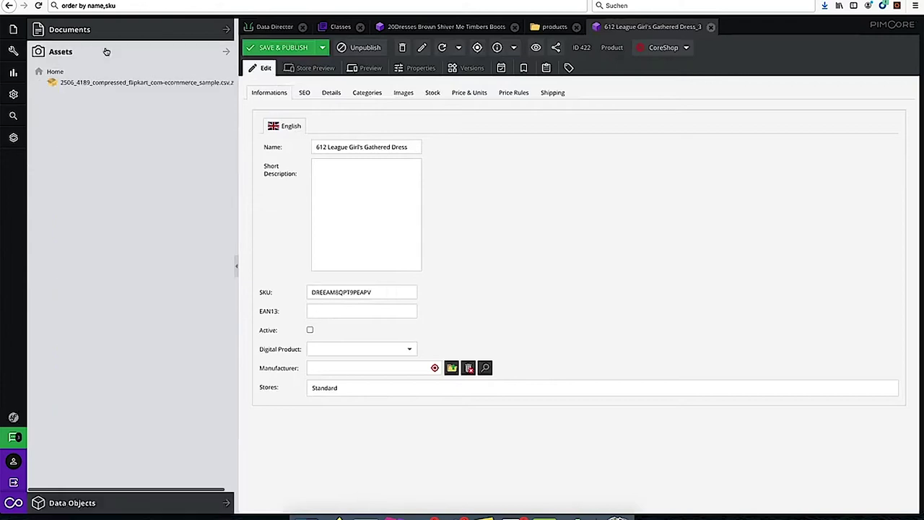
pyautogui.rightClick(50, 72)
pyautogui.click(138, 79)
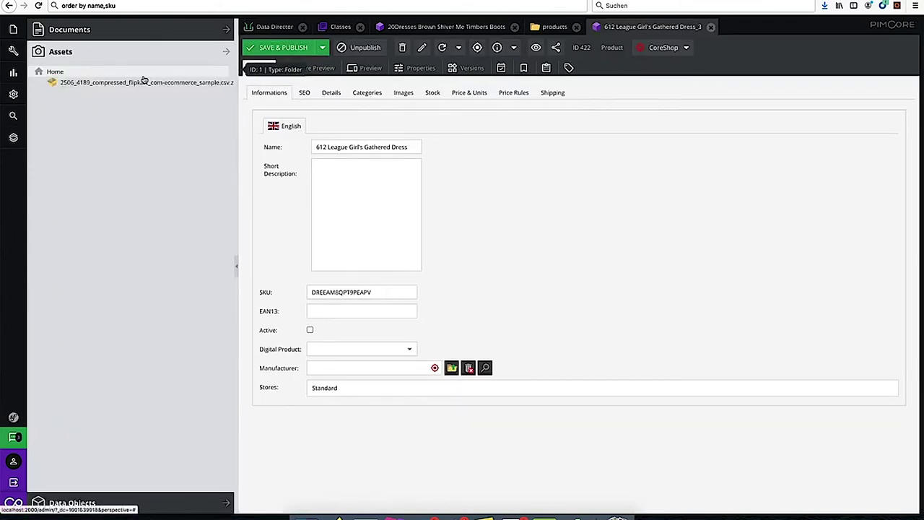
pyautogui.click(318, 124)
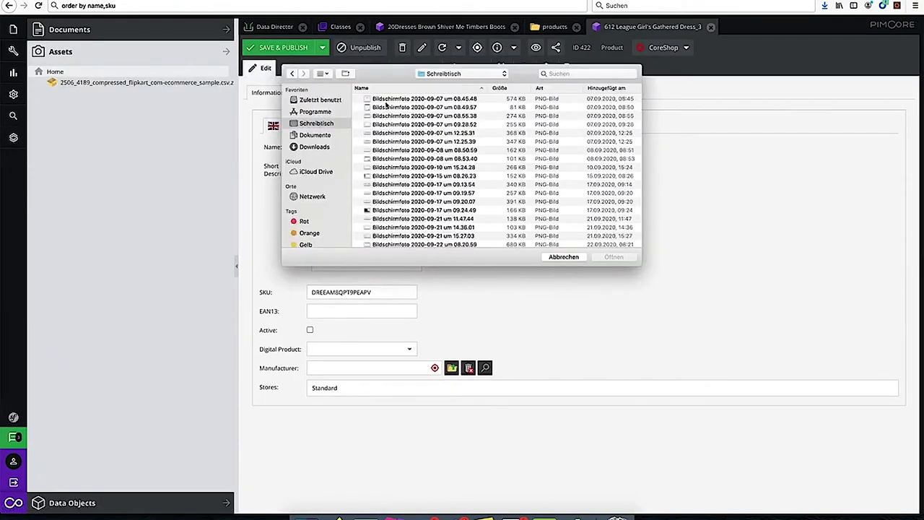
pyautogui.doubleClick(397, 100)
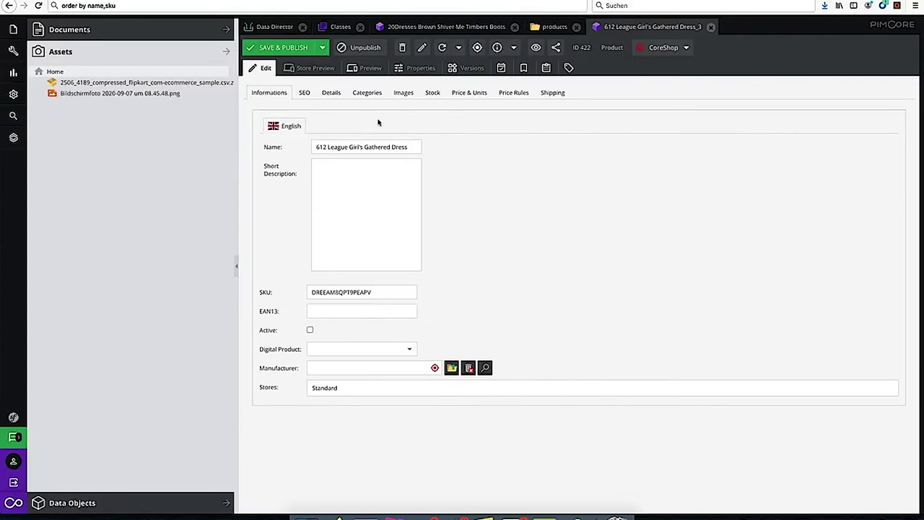
# - Add the uploaded screenshot to the product's images and save and publish the product
pyautogui.click(410, 94)
pyautogui.moveTo(70, 94); pyautogui.dragTo(341, 122)
pyautogui.click(283, 47)
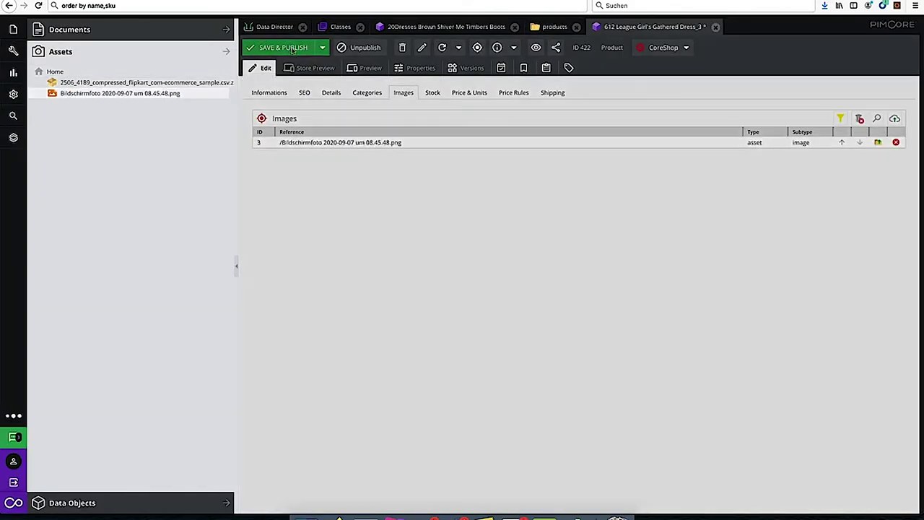
# - Review the image fields in the Export Product Data.csv settings, return to the data objects tree and close the product 612 League Girl's Gathered Dress_3
pyautogui.click(265, 26)
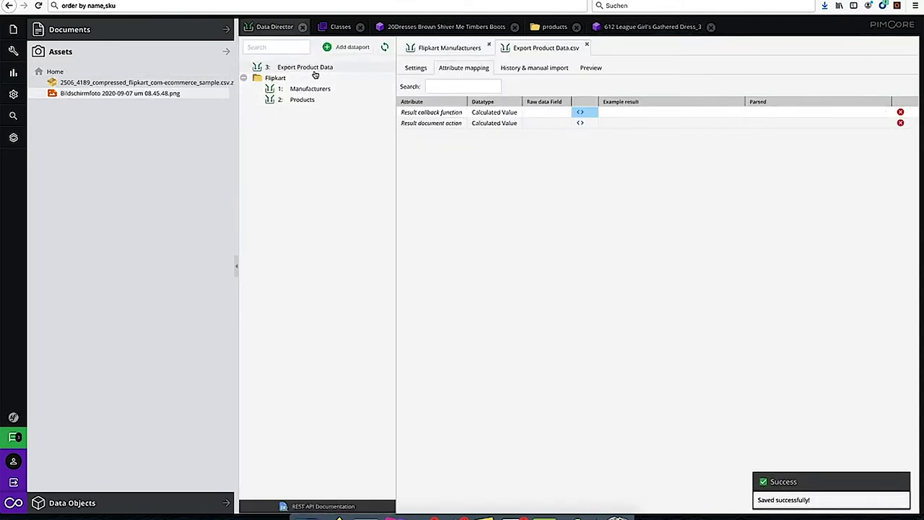
pyautogui.click(416, 67)
pyautogui.scroll(-5, 515, 351)
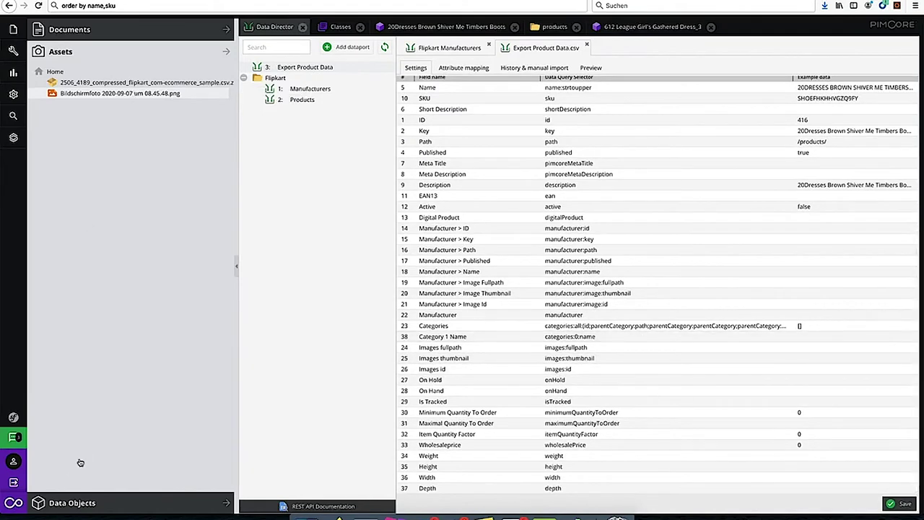
pyautogui.click(95, 507)
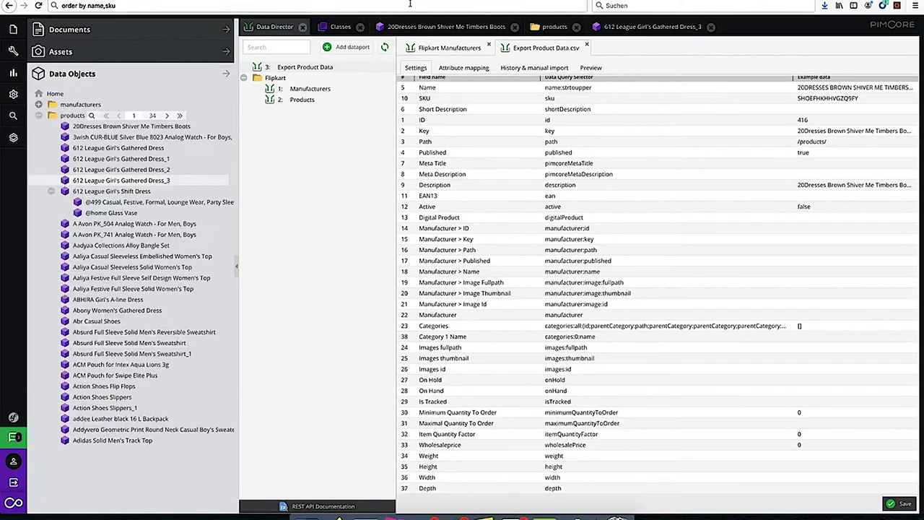
pyautogui.click(711, 27)
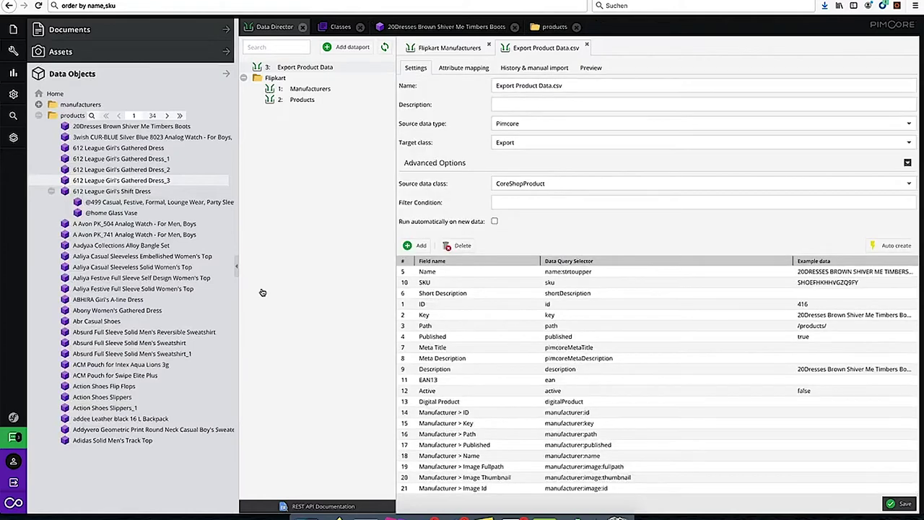
# - Export only the product 612 League Girl's Gathered Dress_3 with Export Product Data.csv and open the downloaded Zip archive
pyautogui.rightClick(116, 183)
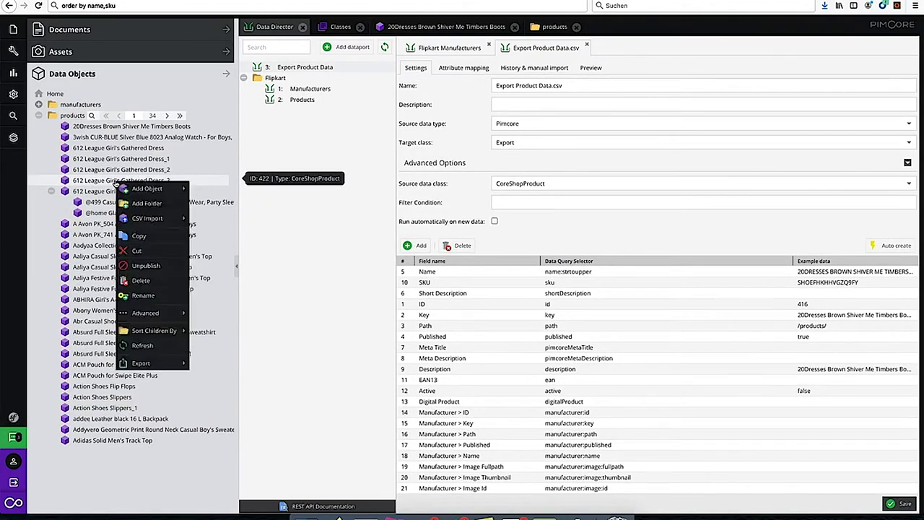
pyautogui.moveTo(163, 366)
pyautogui.click(215, 362)
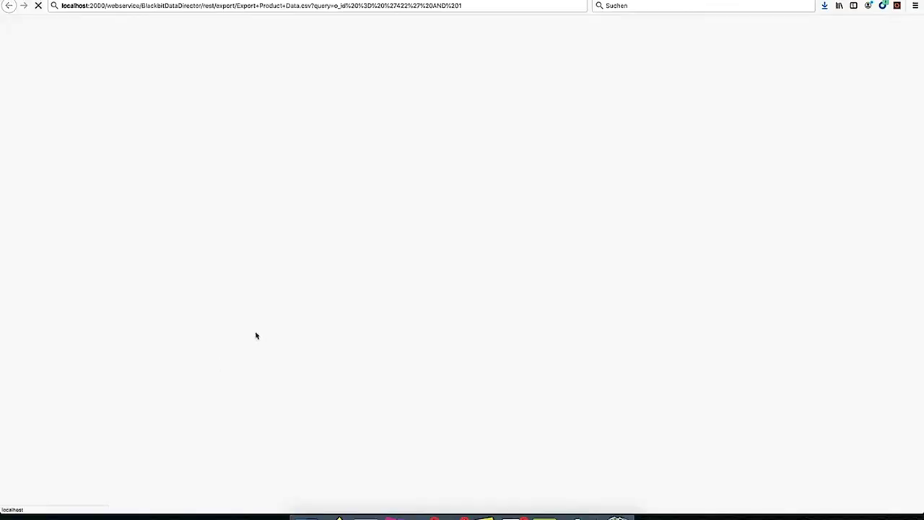
pyautogui.click(466, 275)
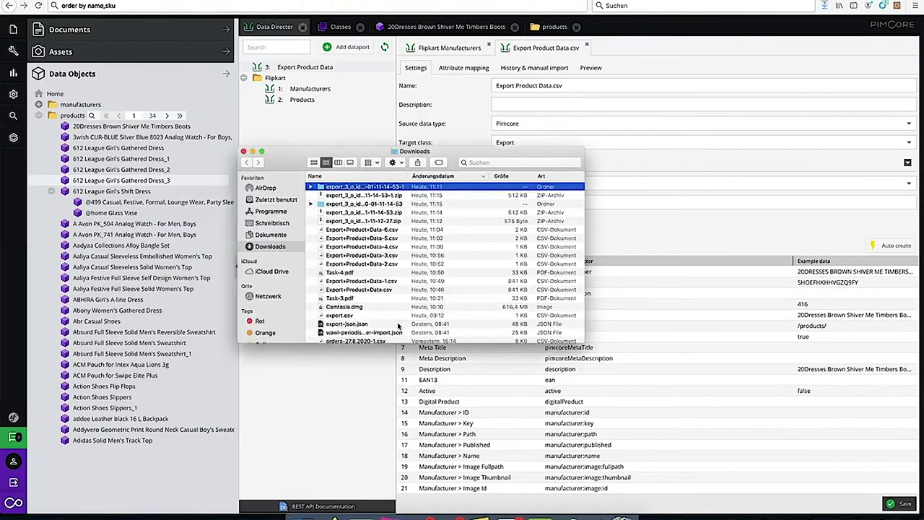
# - Open export.csv from the extracted export folder in Numbers and check the Image fullpath and Image thumbnail columns
pyautogui.click(387, 196)
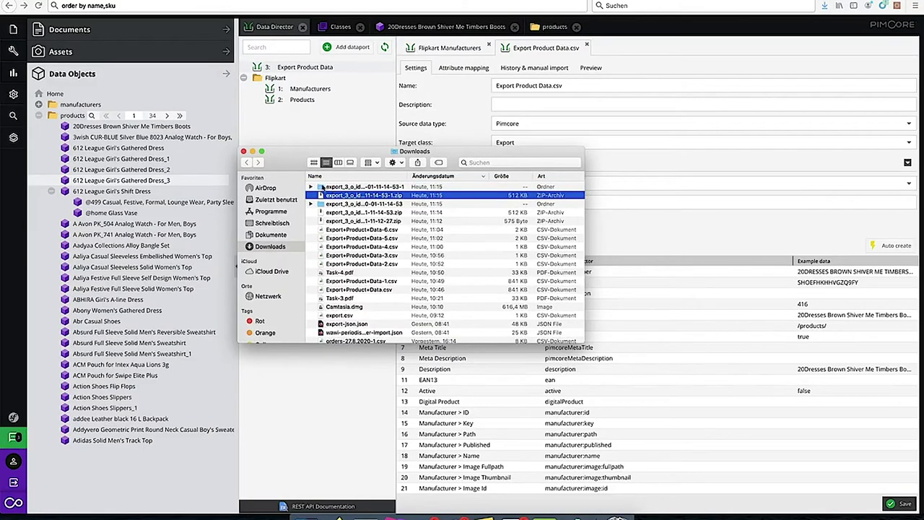
pyautogui.doubleClick(335, 187)
pyautogui.doubleClick(333, 197)
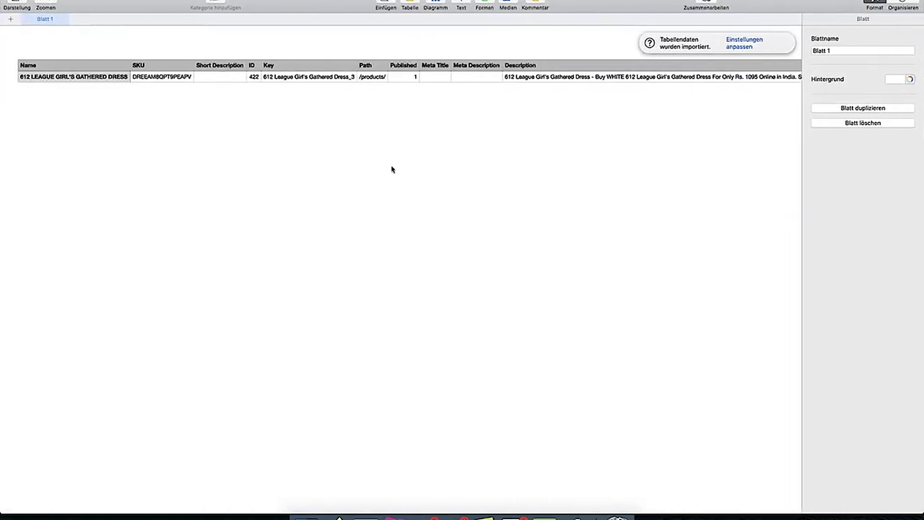
pyautogui.hscroll(20, 361, 146)
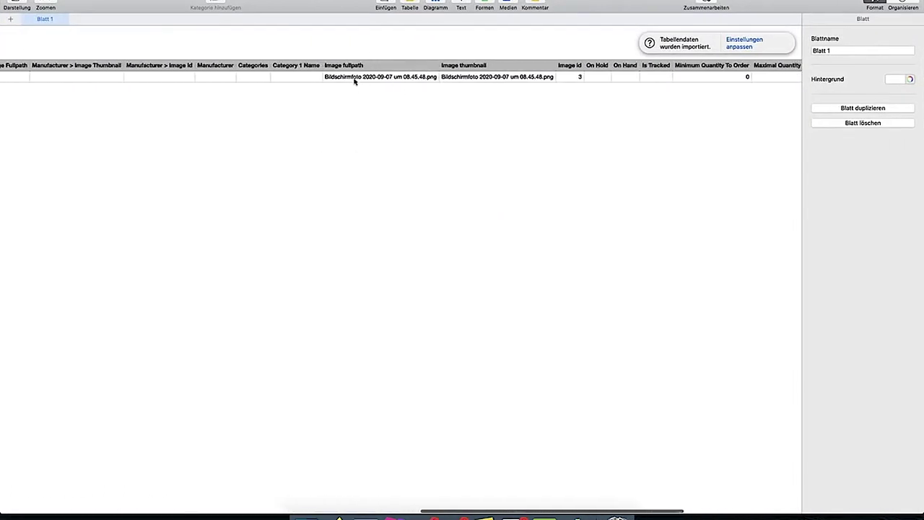
pyautogui.click(353, 81)
pyautogui.click(448, 80)
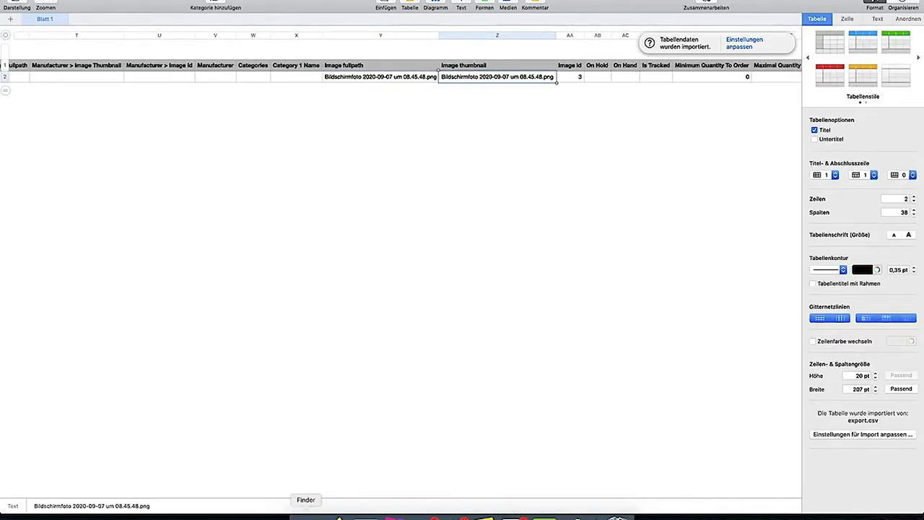
# - Switch to Finder, expand the export's assets folder and widen the Name column to check the exported image's full file name
pyautogui.click(306, 516)
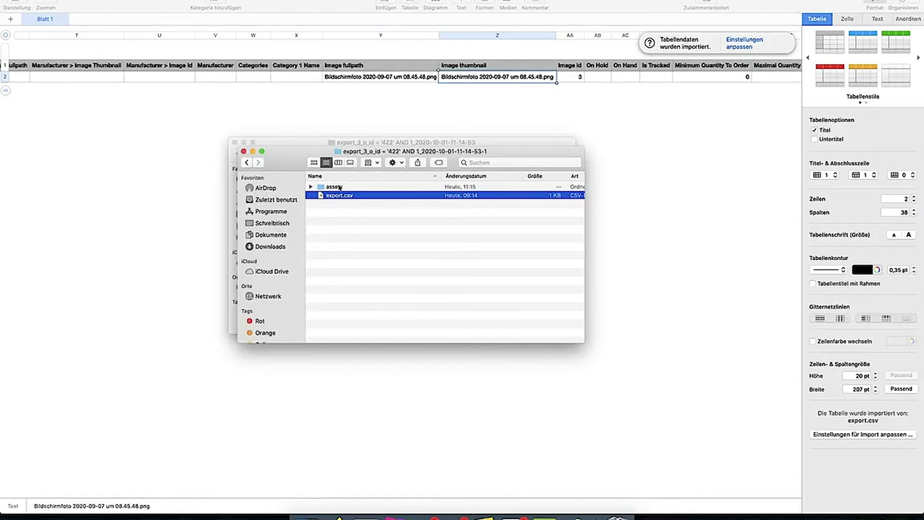
pyautogui.click(310, 186)
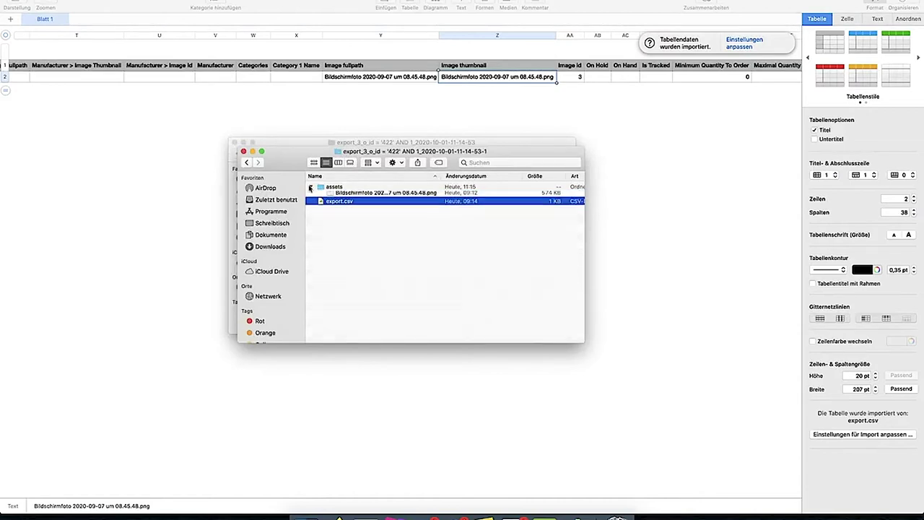
pyautogui.click(378, 195)
pyautogui.moveTo(438, 177); pyautogui.dragTo(516, 177)
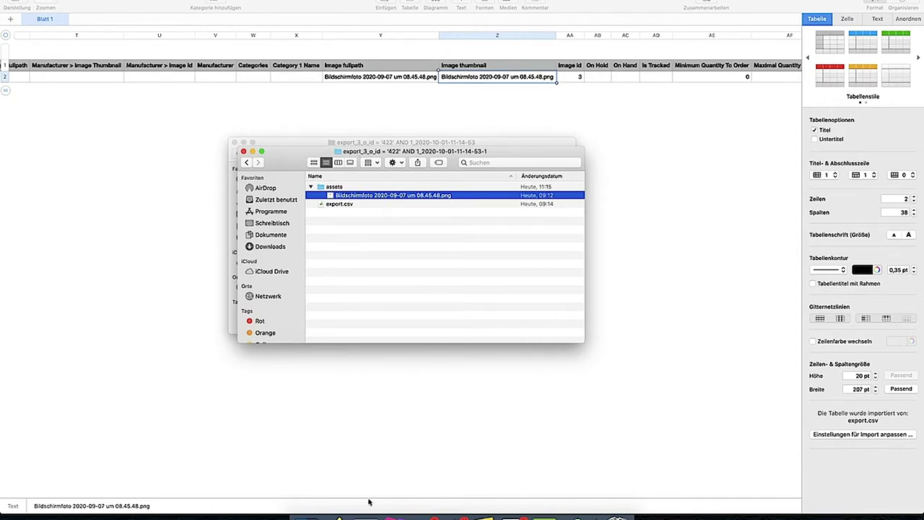
# - Switch back to Pimcore in Firefox and create a new image thumbnail configuration named monochrome
pyautogui.click(336, 514)
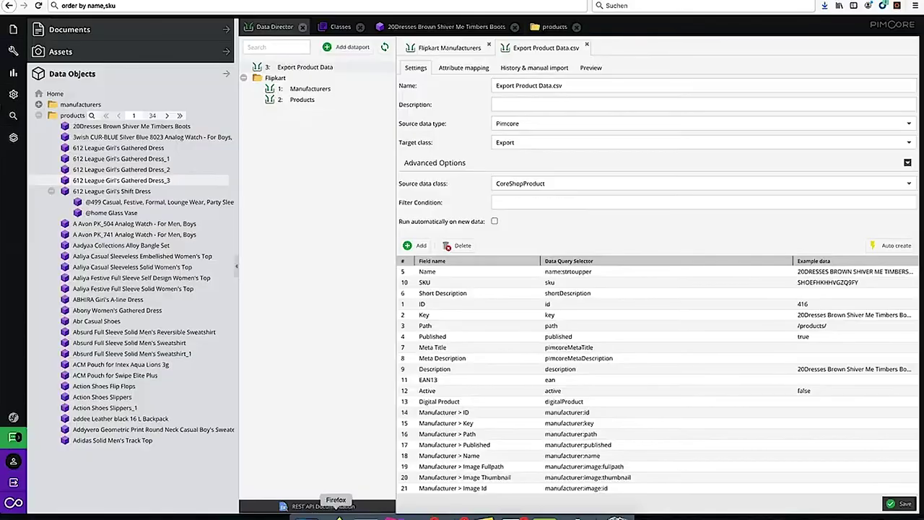
pyautogui.click(12, 94)
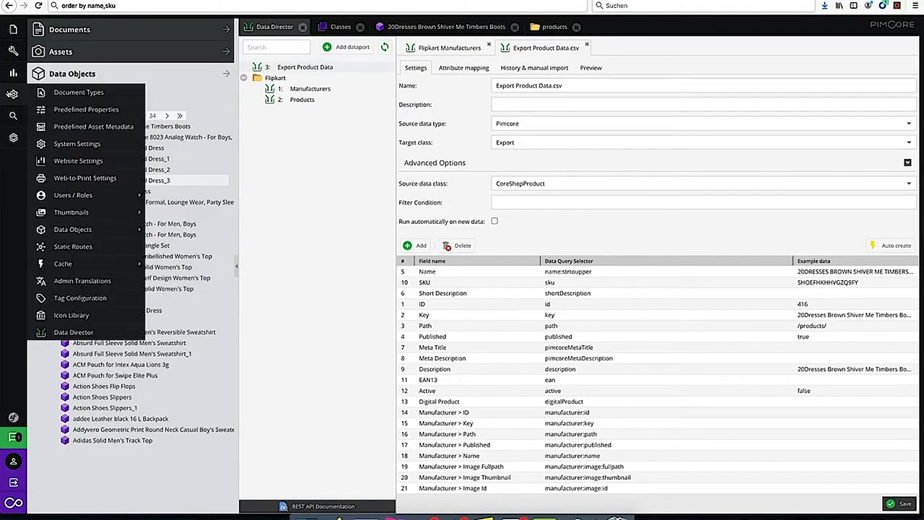
pyautogui.moveTo(87, 212)
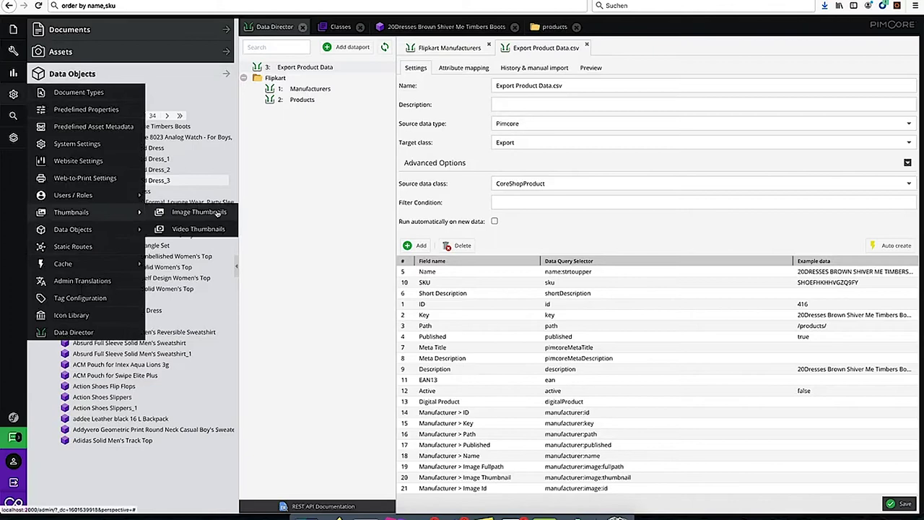
pyautogui.click(179, 210)
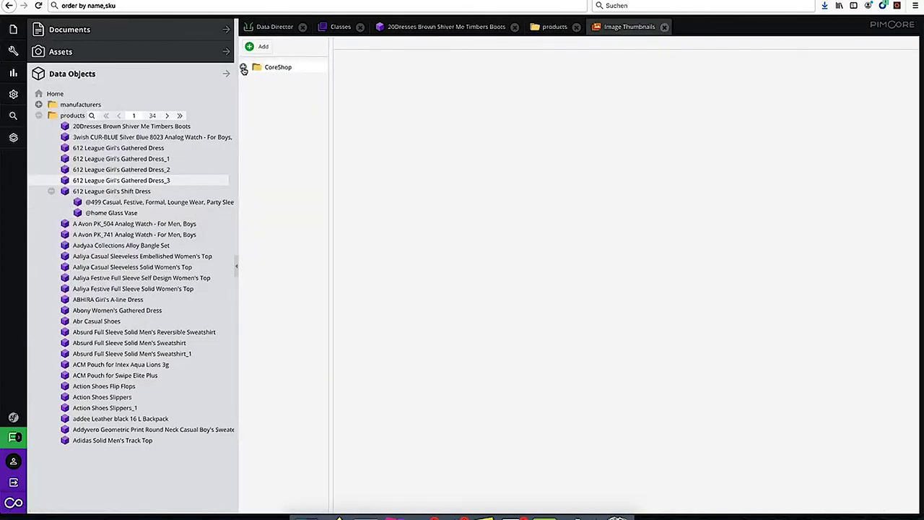
pyautogui.click(251, 46)
pyautogui.write('blamonochrome')
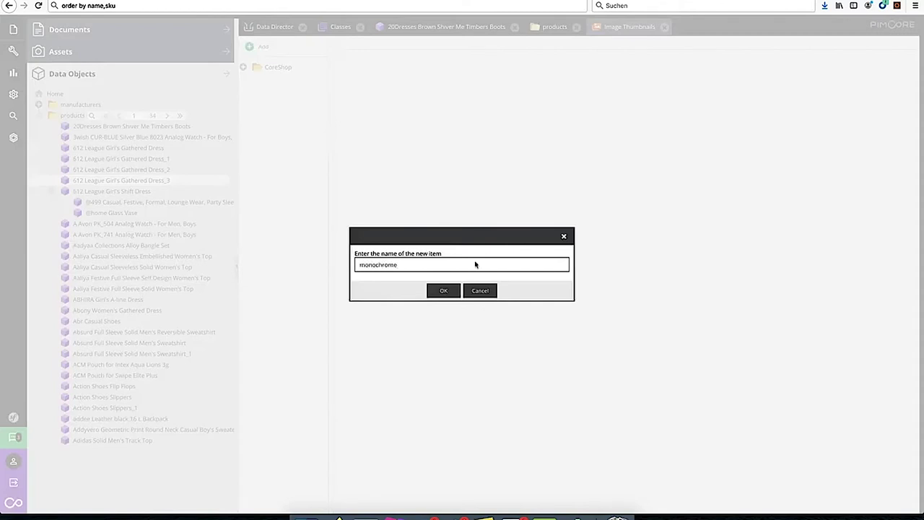
pyautogui.click(444, 291)
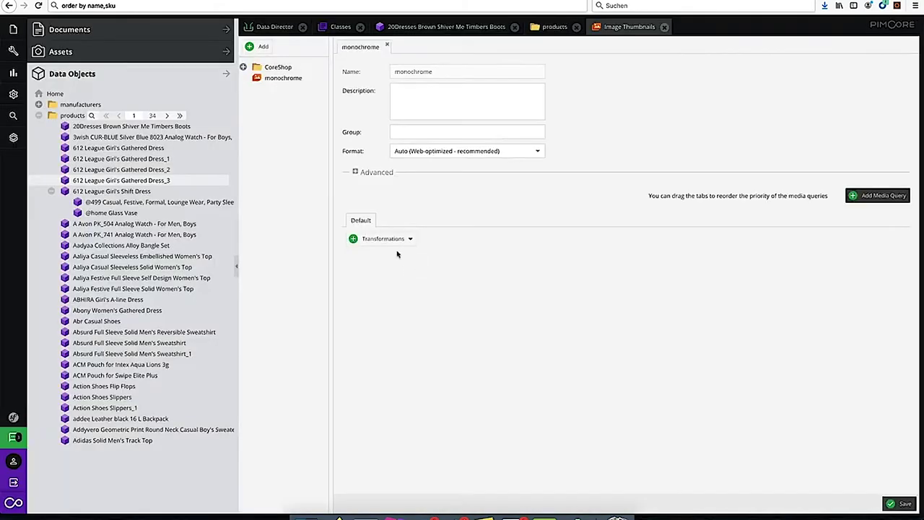
# - Add a Grayscale transformation to the monochrome thumbnail configuration and save it
pyautogui.click(404, 238)
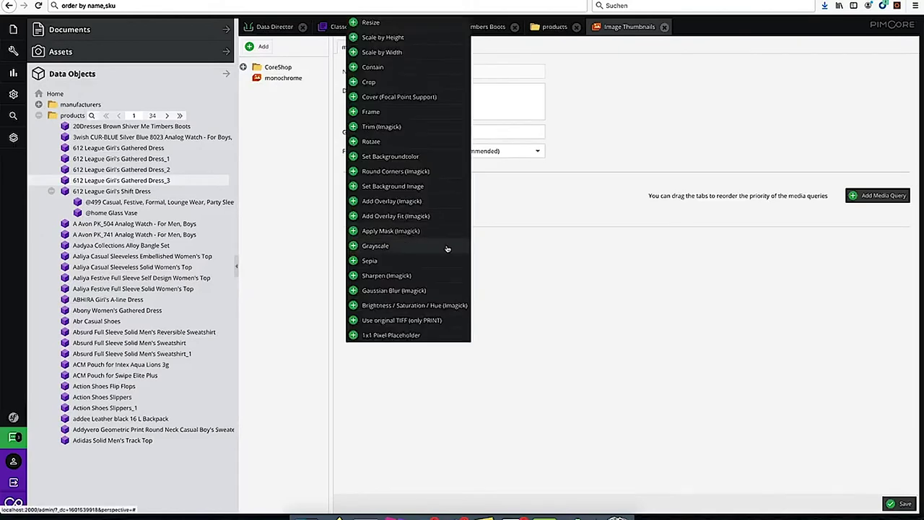
pyautogui.click(391, 247)
pyautogui.click(900, 505)
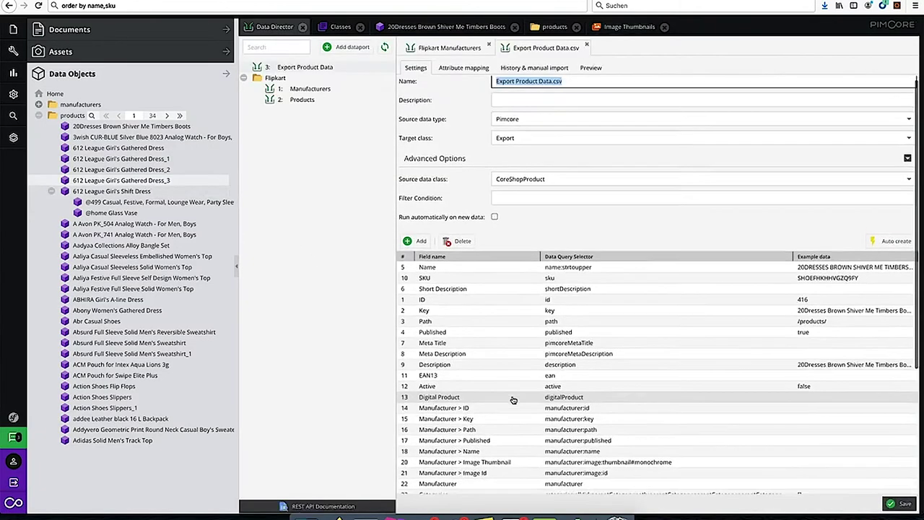
# - Set the Image thumbnail field's data query selector to images:0:thumbnail#monochrome in Export Product Data.csv and save the dataport
pyautogui.scroll(-5, 513, 399)
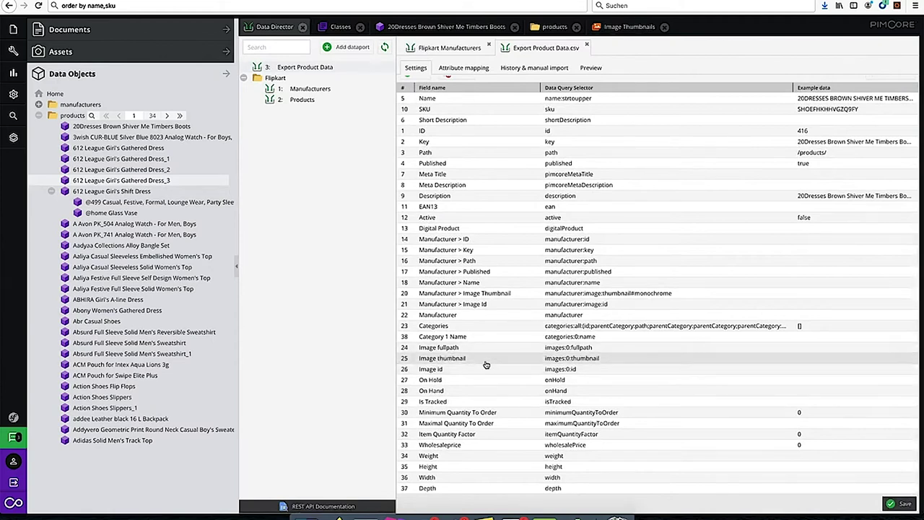
pyautogui.doubleClick(602, 359)
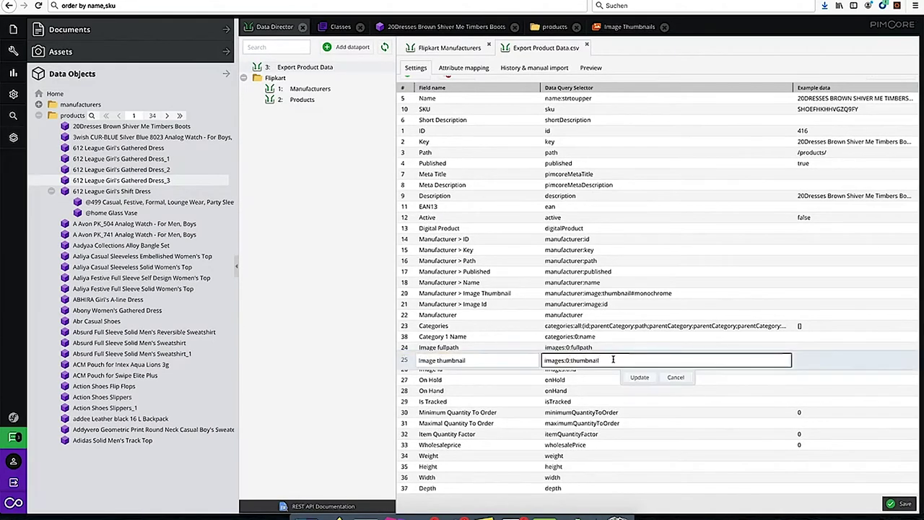
pyautogui.write('#monochrome')
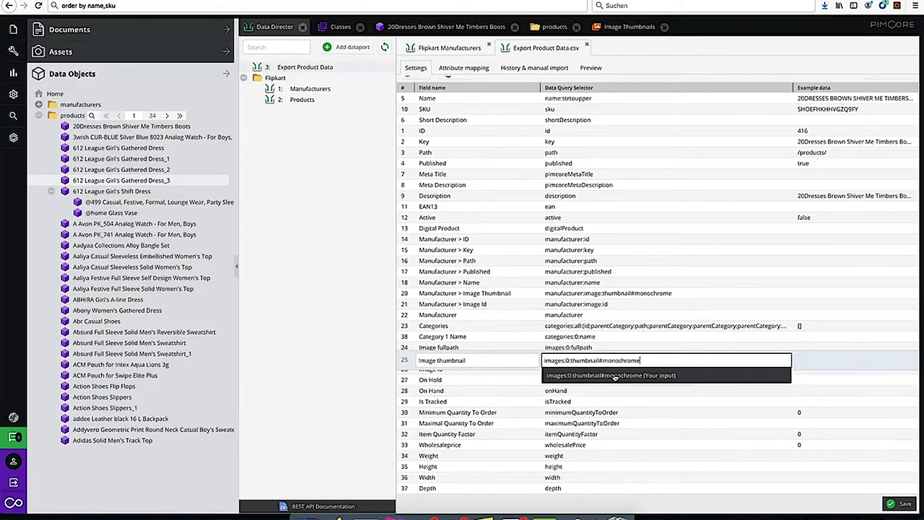
pyautogui.click(614, 376)
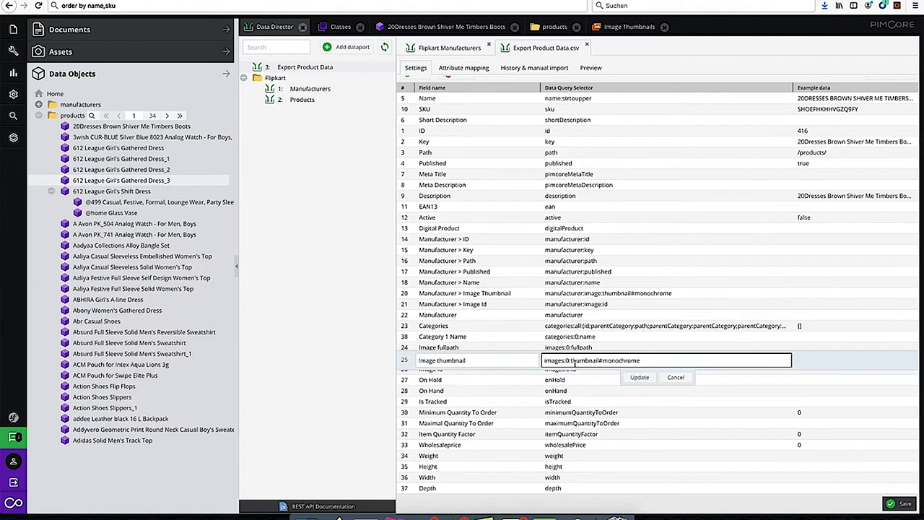
pyautogui.click(640, 377)
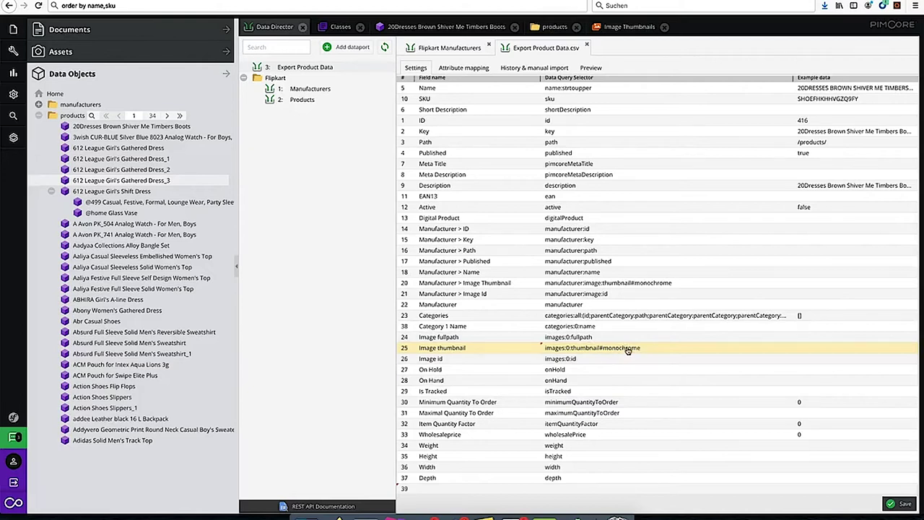
pyautogui.doubleClick(627, 349)
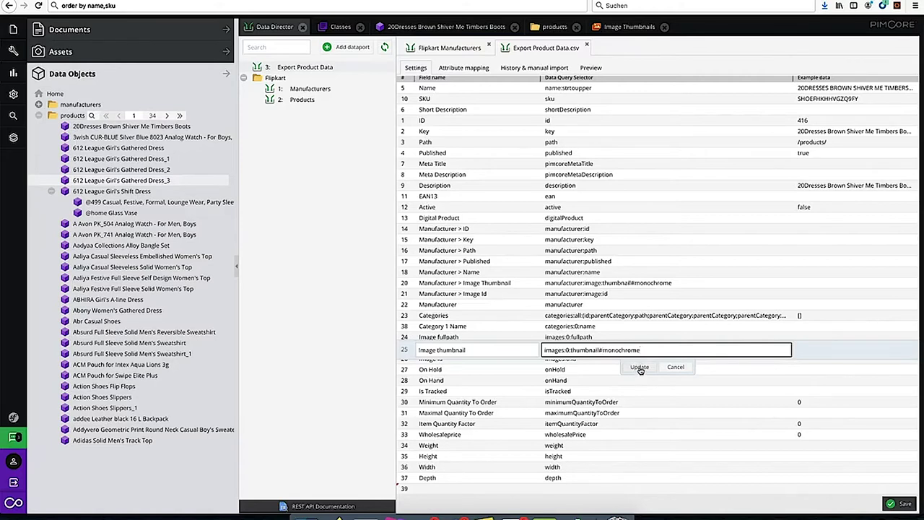
pyautogui.doubleClick(619, 351)
pyautogui.press('BackSpace')
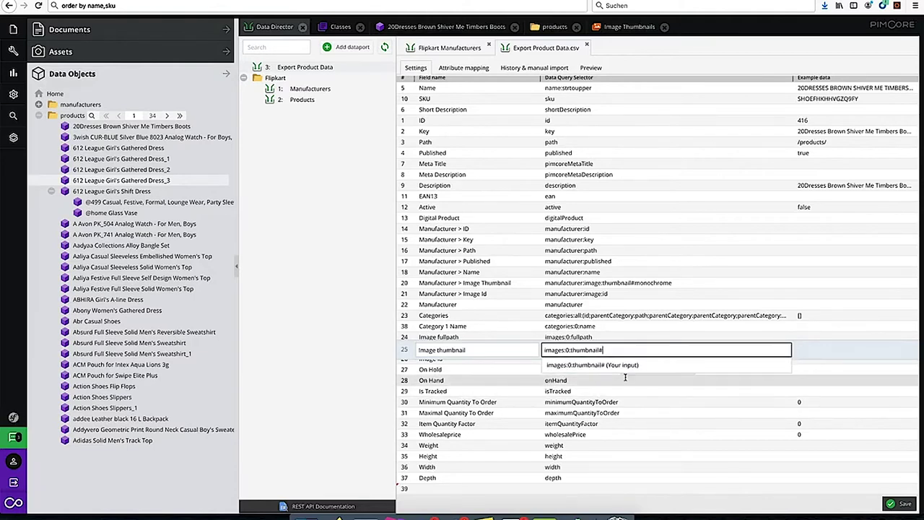
pyautogui.write('monochrome')
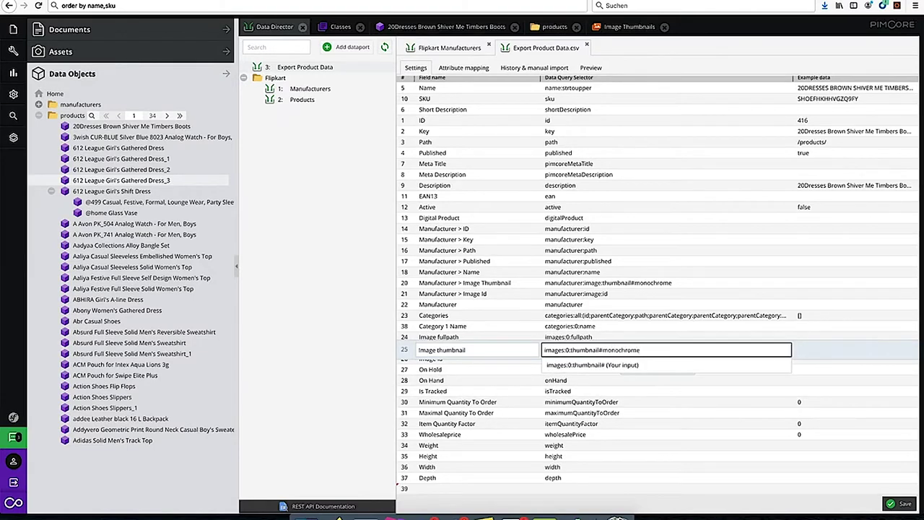
pyautogui.click(631, 365)
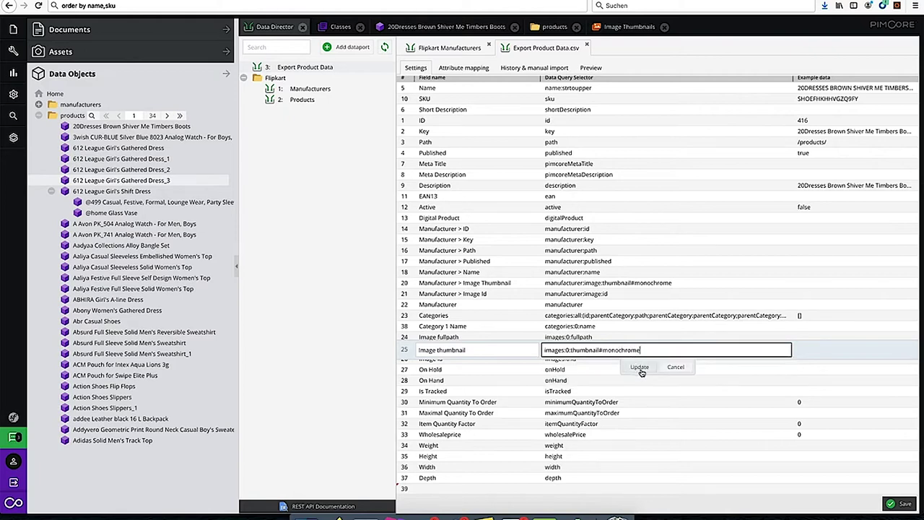
pyautogui.click(636, 370)
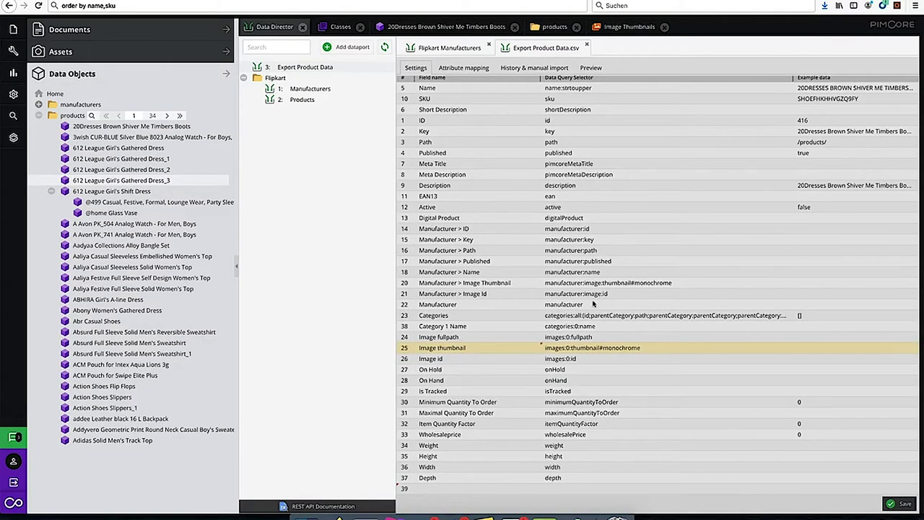
# - Export only the product 612 League Girl's Gathered Dress_3 with the updated dataport and open the downloaded Zip archive
pyautogui.scroll(-3, 613, 340)
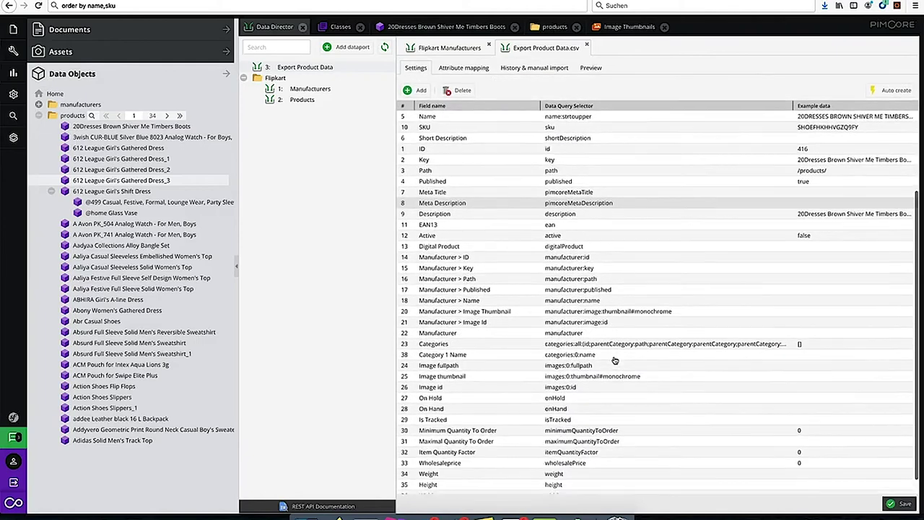
pyautogui.scroll(-1, 614, 360)
pyautogui.rightClick(96, 180)
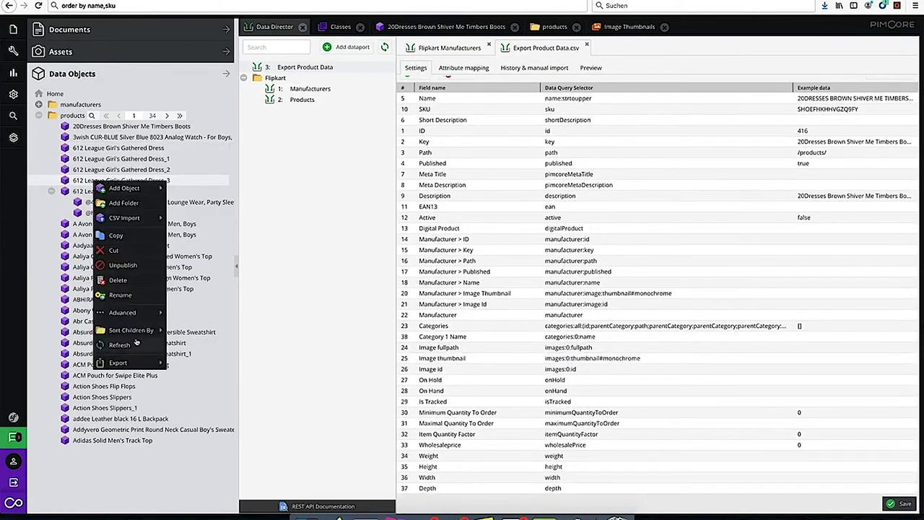
pyautogui.moveTo(118, 362)
pyautogui.click(213, 363)
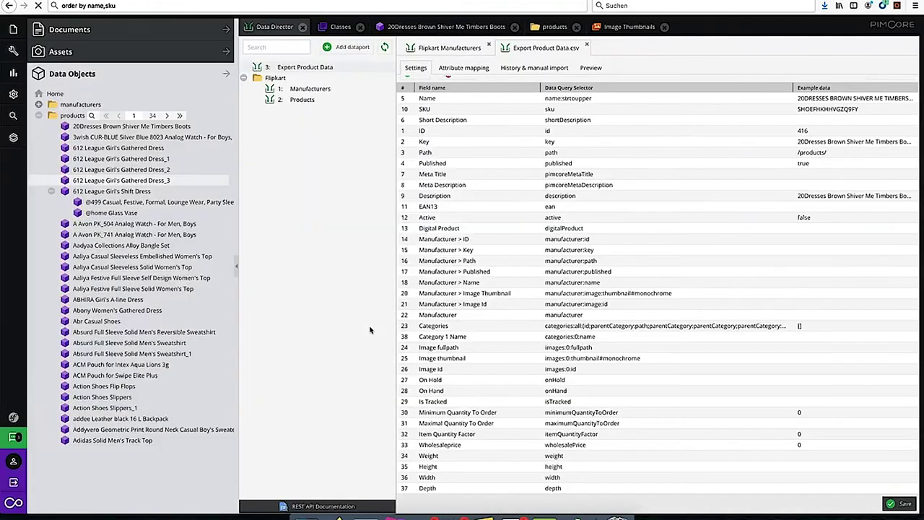
pyautogui.press('Return')
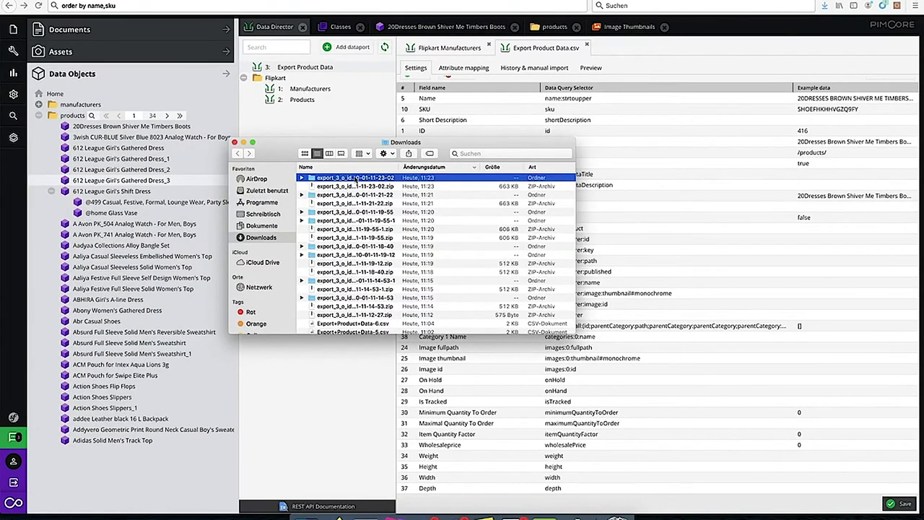
# - Open the newest extracted export folder and check the image files in its assets folder
pyautogui.doubleClick(355, 178)
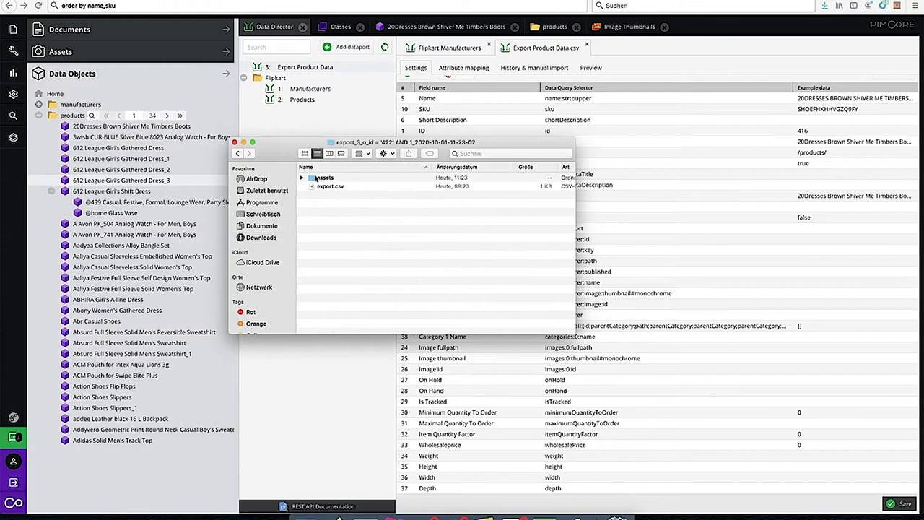
pyautogui.doubleClick(323, 178)
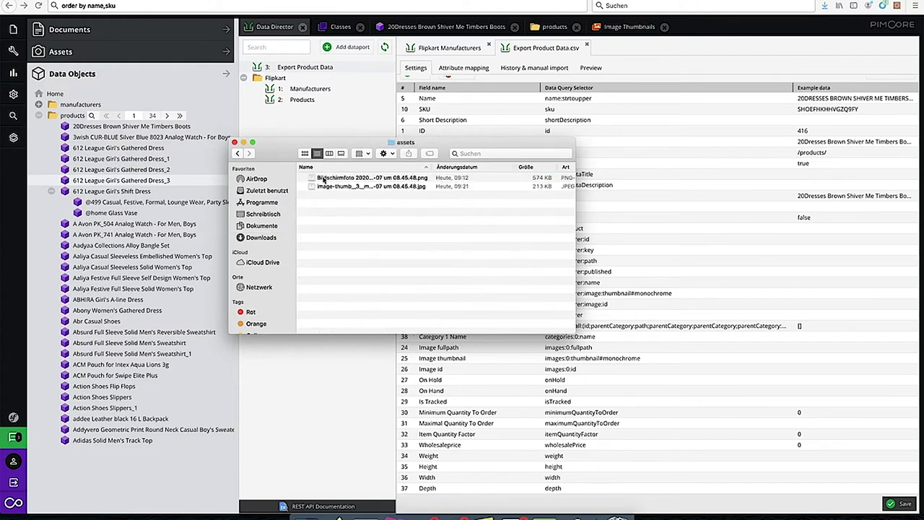
pyautogui.click(364, 179)
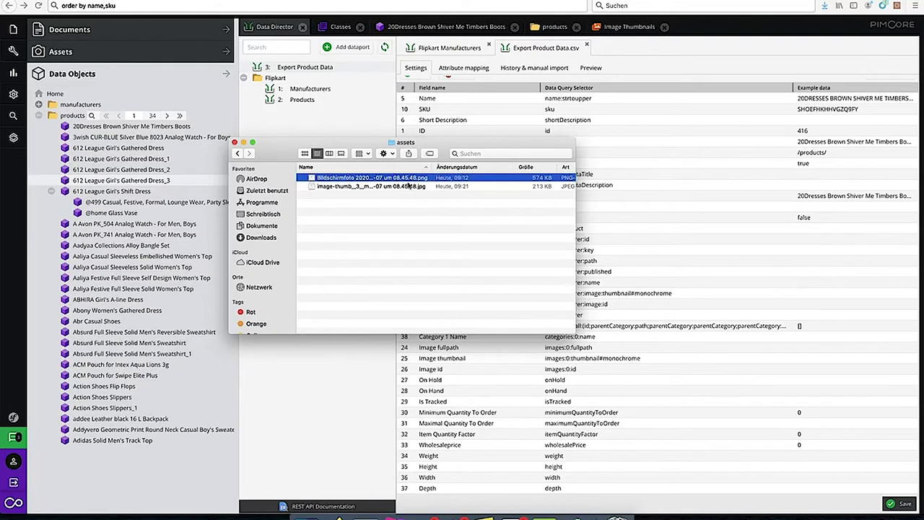
pyautogui.click(365, 186)
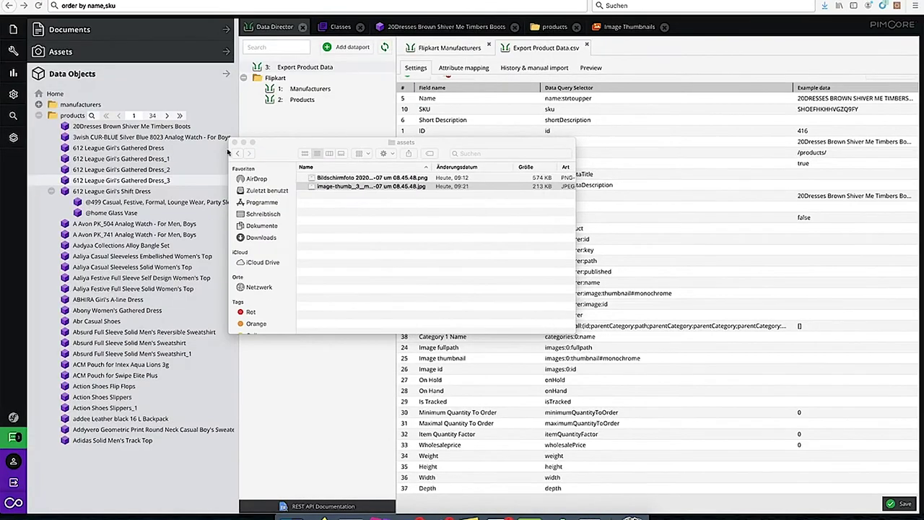
# - Open the new export.csv in Numbers and compare the Image fullpath and Image thumbnail values
pyautogui.click(237, 153)
pyautogui.doubleClick(333, 187)
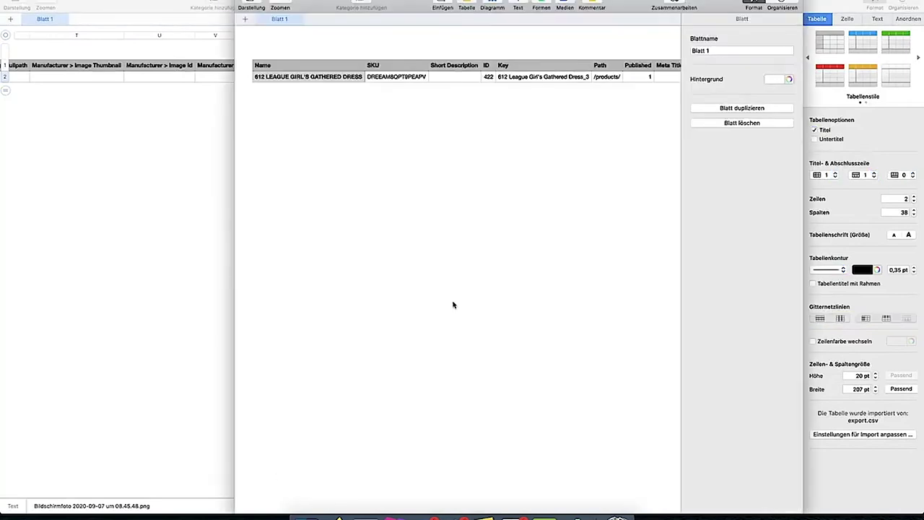
pyautogui.doubleClick(482, 6)
pyautogui.hscroll(10, 462, 131)
pyautogui.hscroll(15, 463, 131)
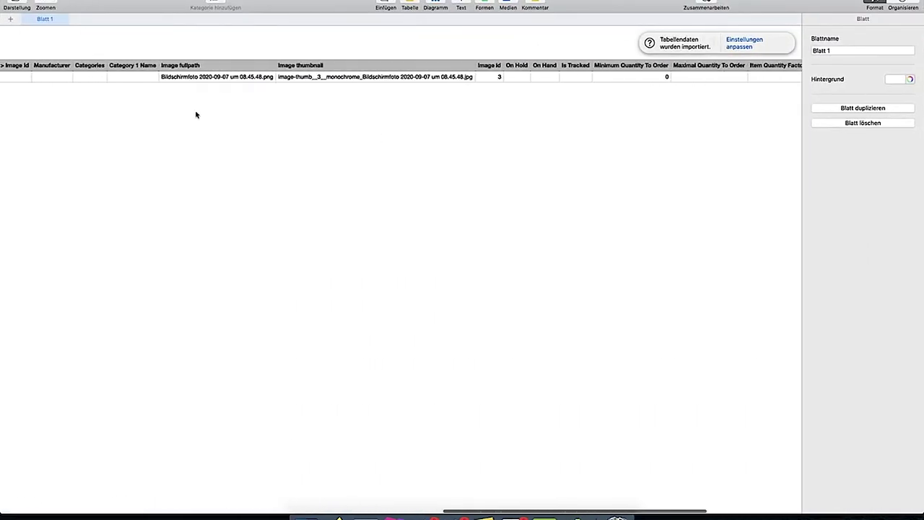
pyautogui.click(195, 78)
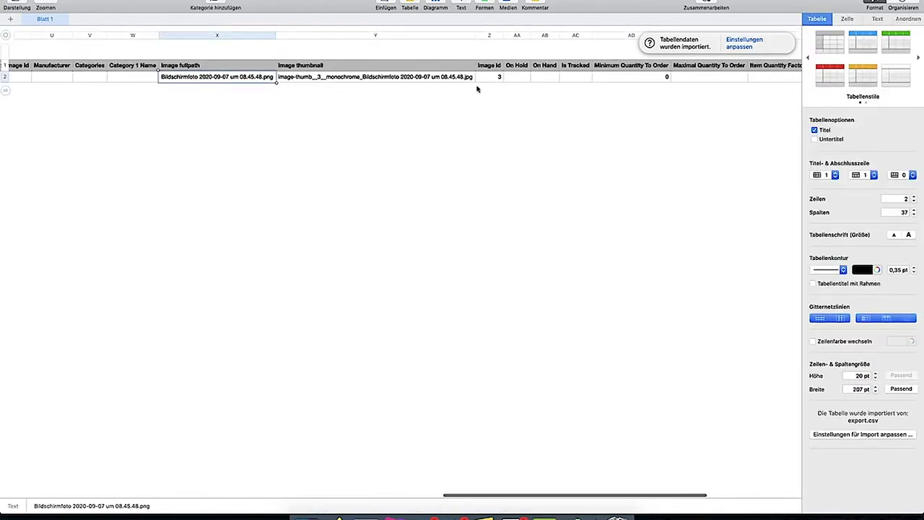
pyautogui.click(435, 79)
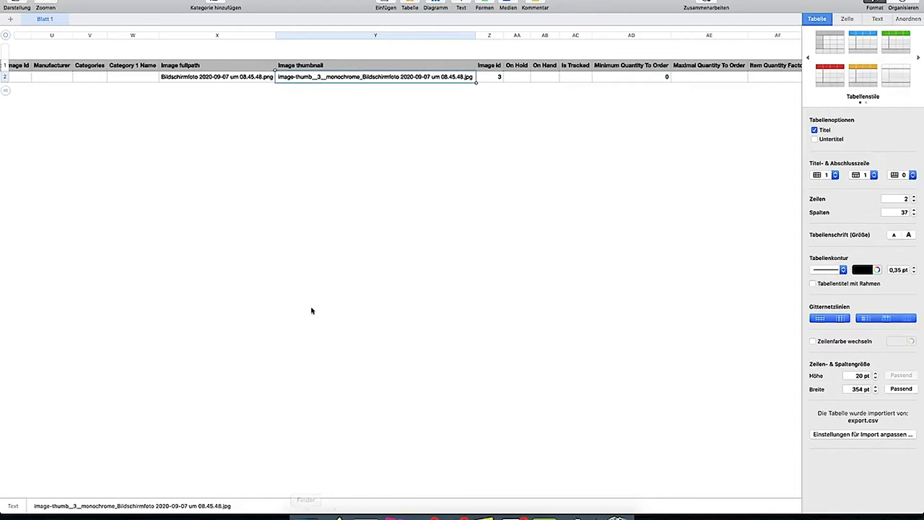
# - Switch back to Pimcore in Firefox, delete the Image fullpath field from Export Product Data.csv and save the dataport
pyautogui.click(338, 516)
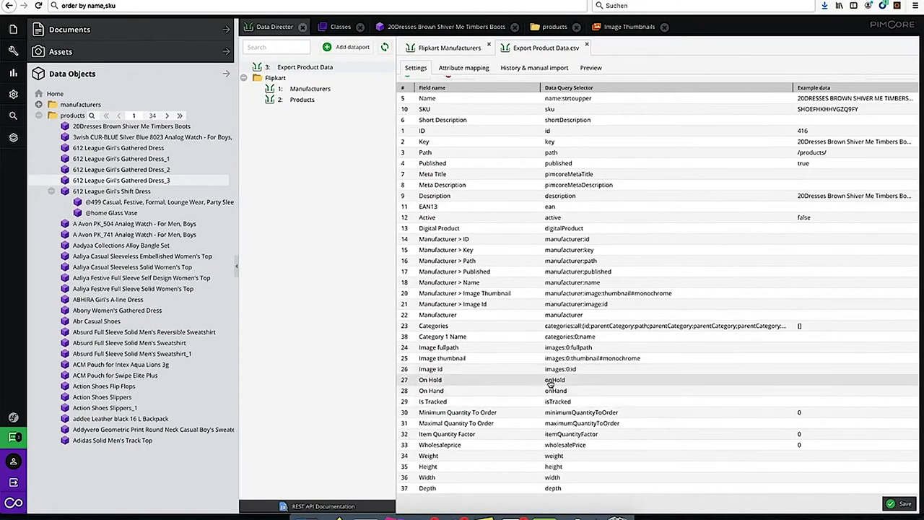
pyautogui.rightClick(583, 348)
pyautogui.click(608, 389)
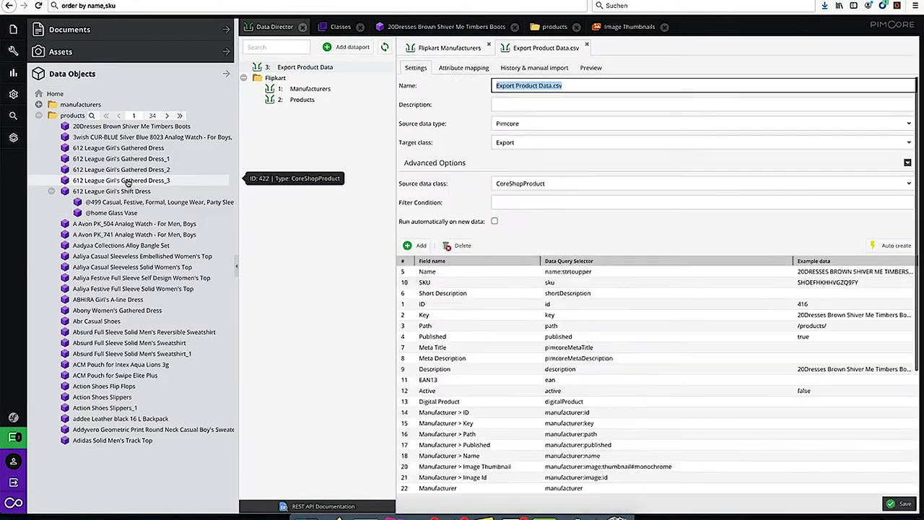
# - Export the product 612 League Girl's Gathered Dress_3 again, extract the Zip and open the export's assets folder
pyautogui.rightClick(131, 181)
pyautogui.moveTo(174, 361)
pyautogui.click(250, 366)
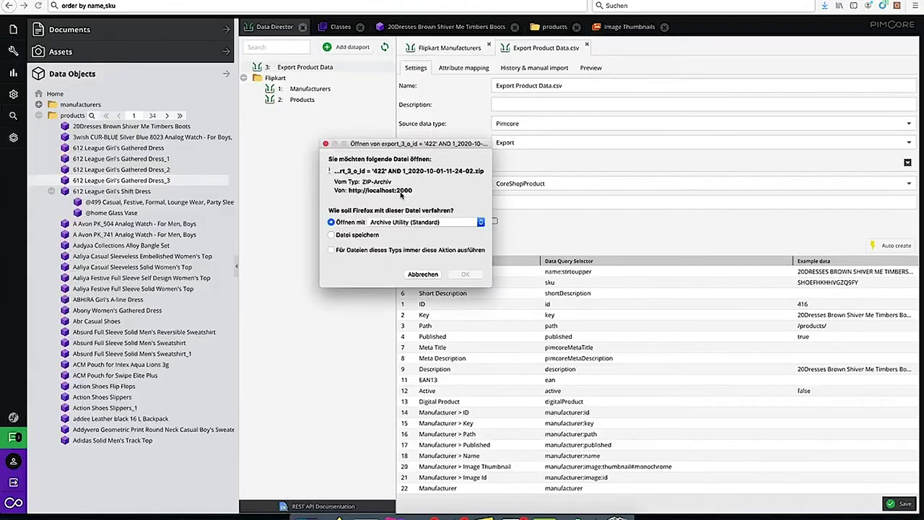
pyautogui.click(465, 274)
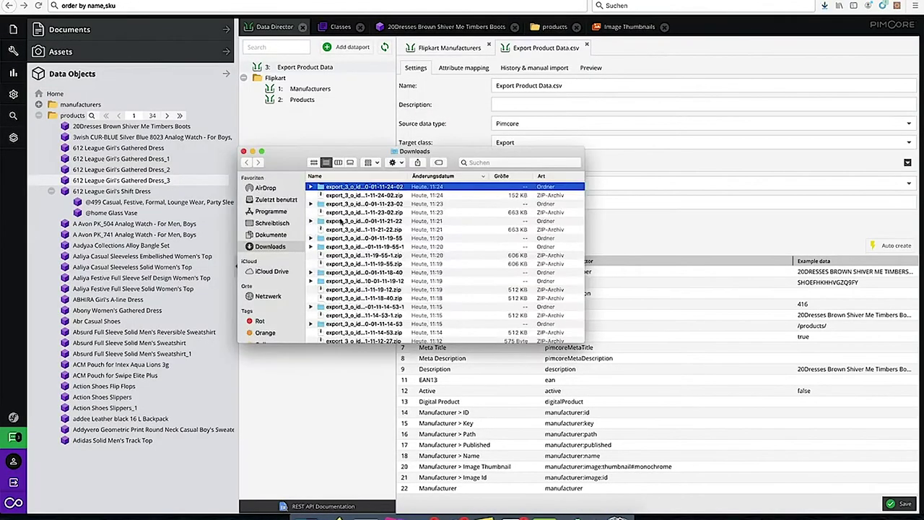
pyautogui.doubleClick(352, 186)
pyautogui.doubleClick(334, 187)
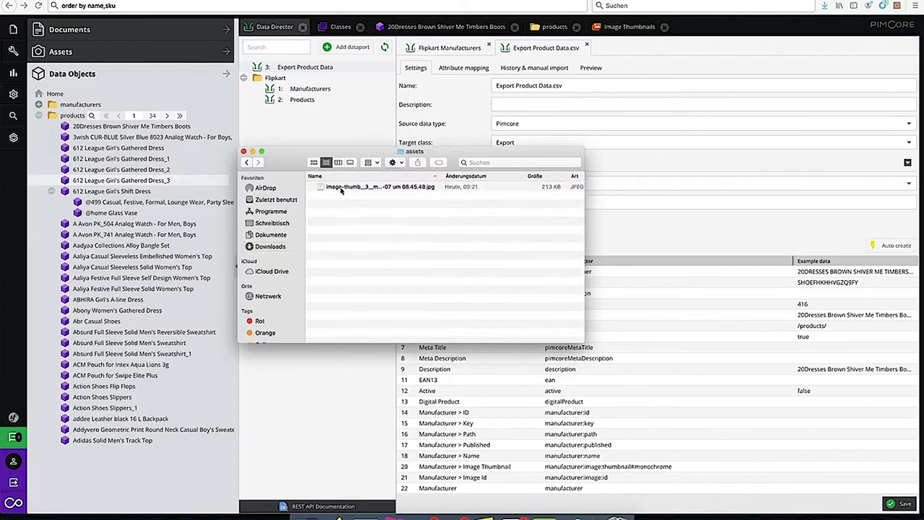
# - Select the exported thumbnail image, then switch to Task-4.pdf and review its export annotations and the section on chaining data query selectors
pyautogui.click(373, 188)
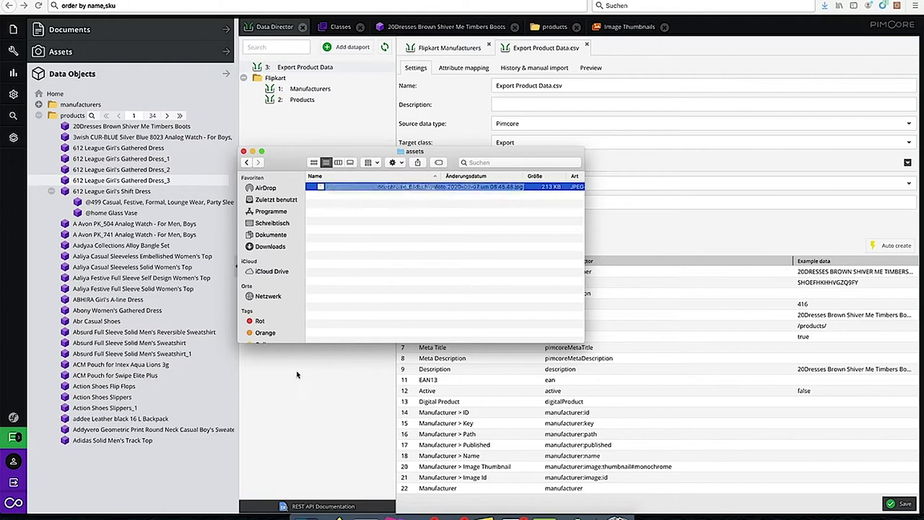
pyautogui.click(316, 408)
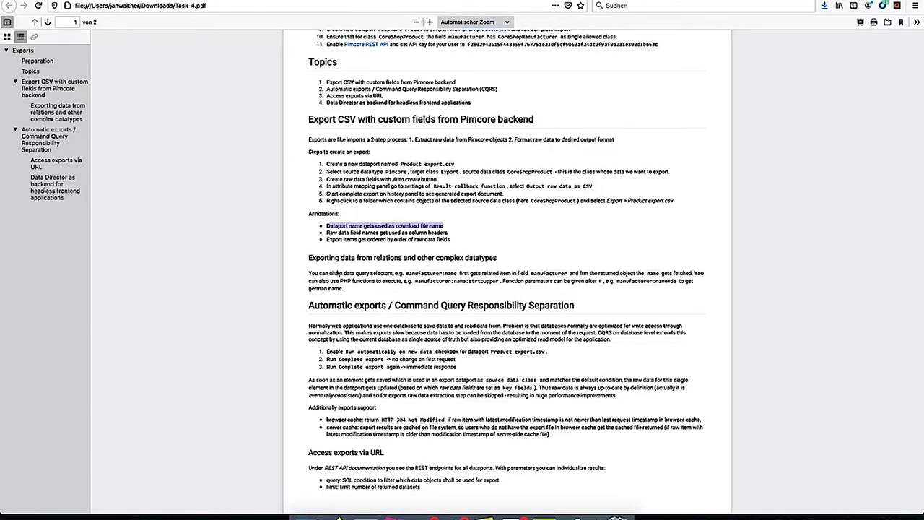
pyautogui.click(342, 227)
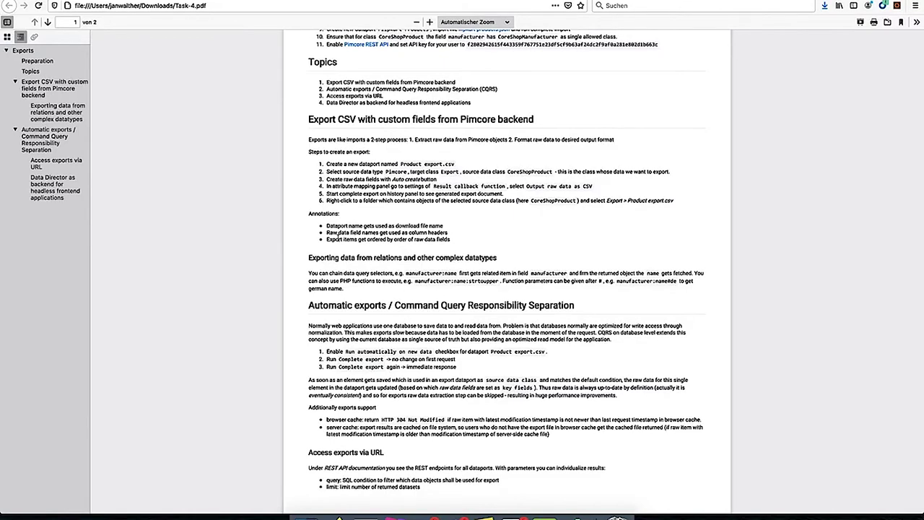
pyautogui.moveTo(327, 238); pyautogui.dragTo(469, 243)
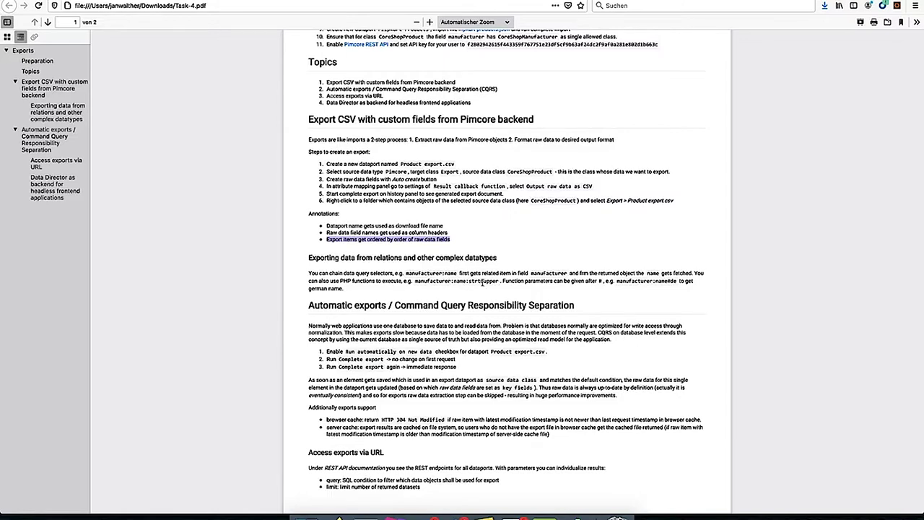
pyautogui.doubleClick(474, 281)
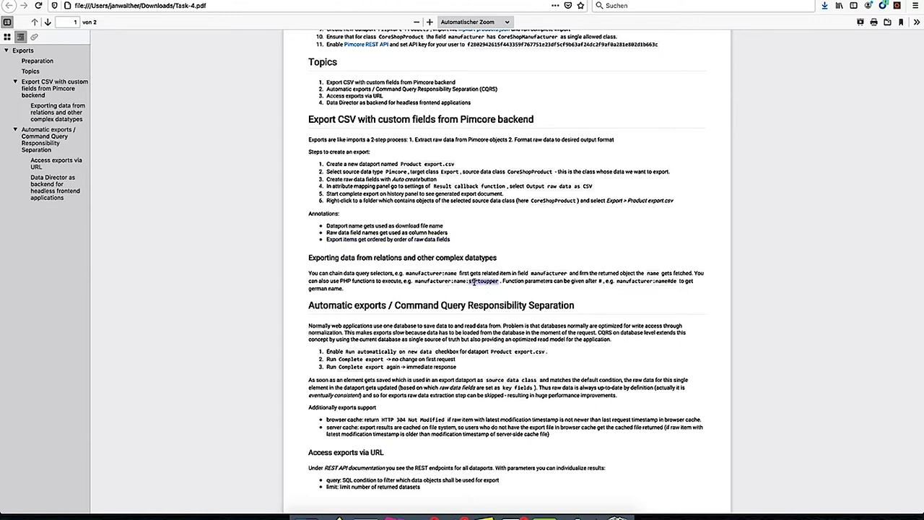
pyautogui.scroll(-1, 312, 271)
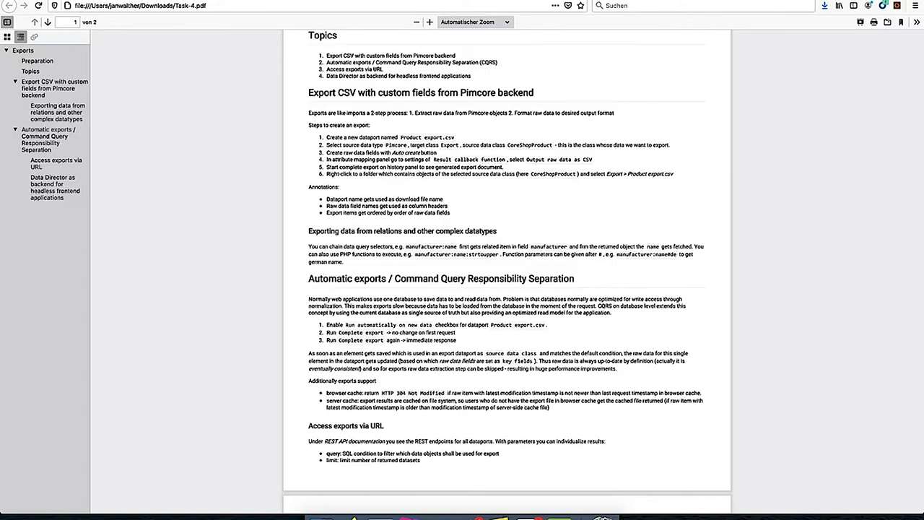
# - Switch to Pimcore and fit the Import type column of the Export Product Data.csv history to its contents
pyautogui.hotkey('ctrl', 'Tab')
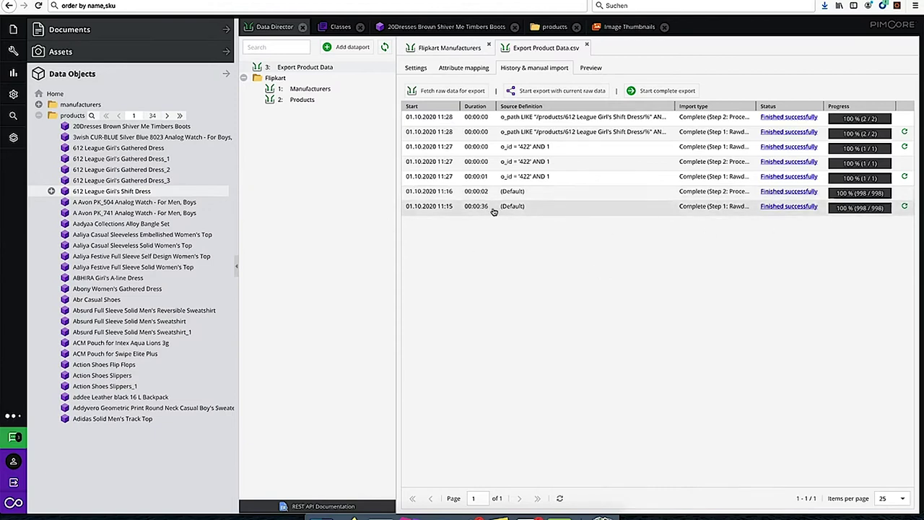
pyautogui.doubleClick(756, 106)
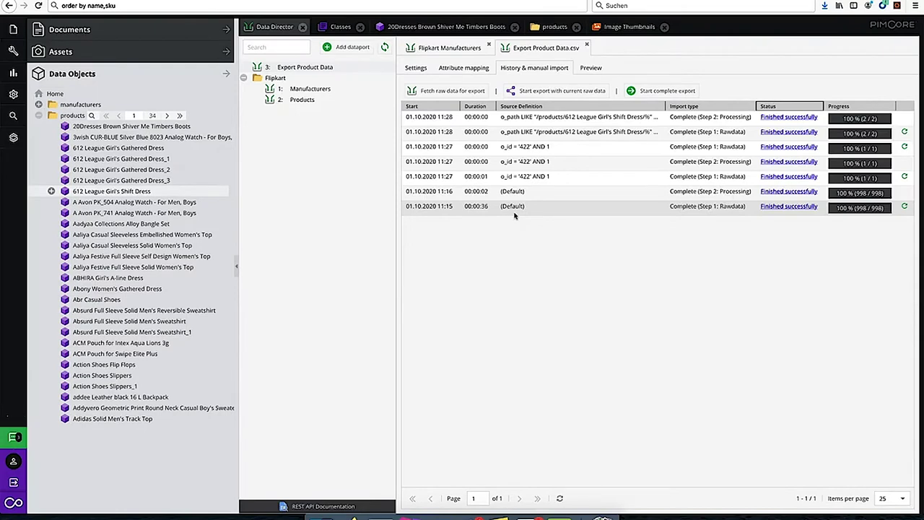
# - Return to Task-4.pdf and review the heading and section on Automatic exports / Command Query Responsibility Separation
pyautogui.hotkey('ctrl', 'Tab')
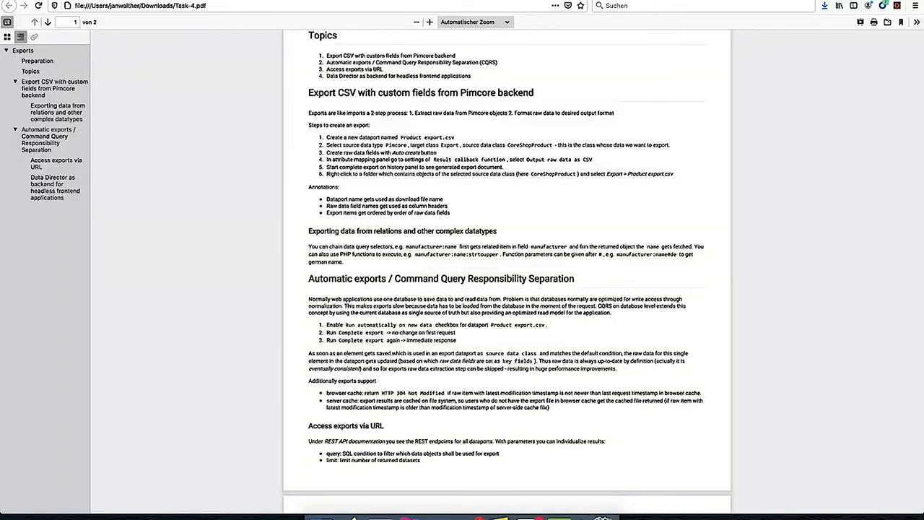
pyautogui.moveTo(309, 279); pyautogui.dragTo(582, 283)
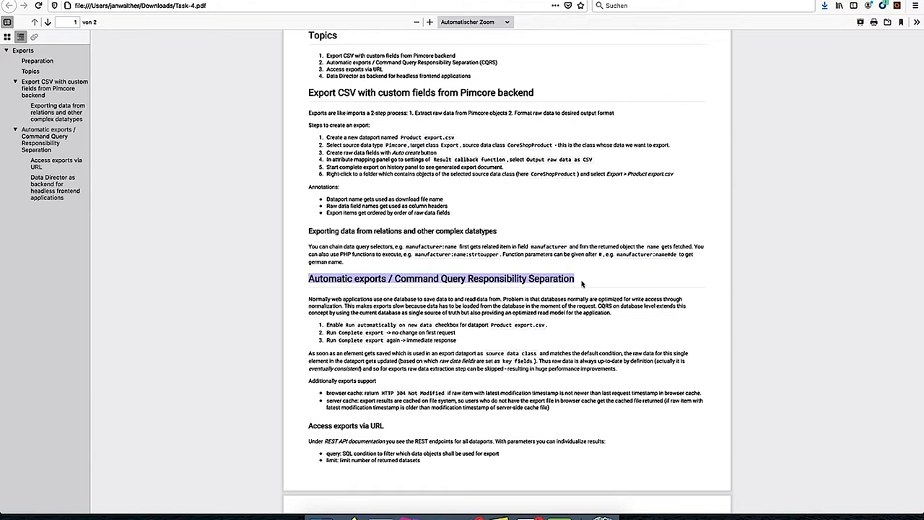
pyautogui.click(582, 284)
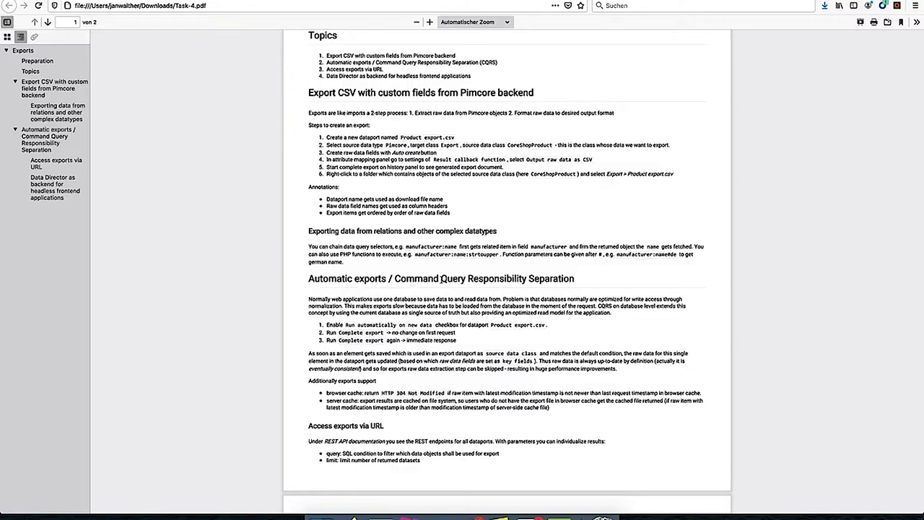
pyautogui.moveTo(441, 279); pyautogui.dragTo(467, 279)
pyautogui.doubleClick(411, 280)
pyautogui.doubleClick(451, 279)
pyautogui.doubleClick(423, 279)
pyautogui.doubleClick(455, 278)
pyautogui.doubleClick(415, 279)
pyautogui.doubleClick(452, 283)
# - Switch back to Pimcore, replace the Result callback function of Export Product Data.csv with the template Output raw data as CSV and save it
pyautogui.click(108, 3)
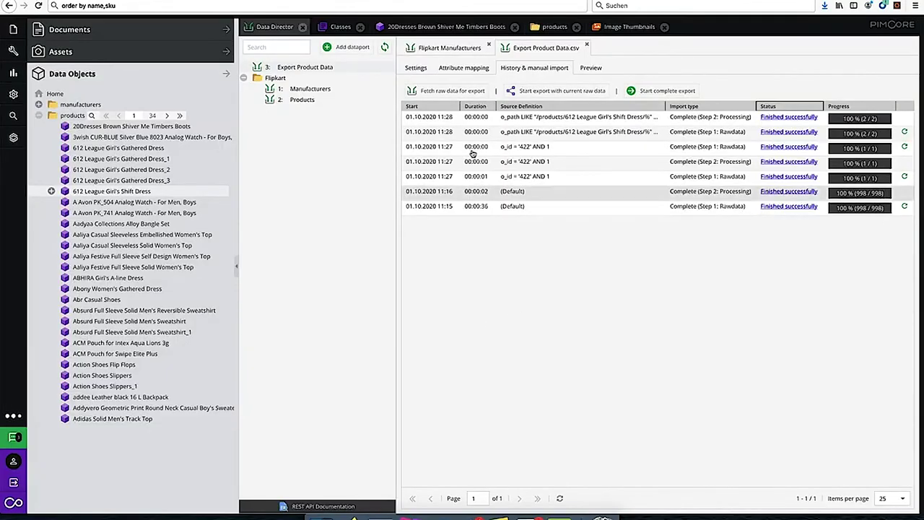
pyautogui.click(469, 67)
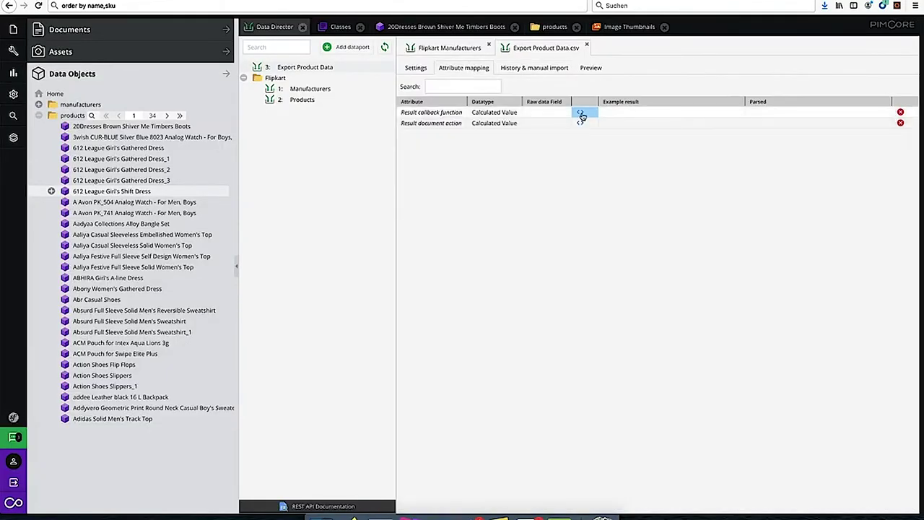
pyautogui.click(582, 114)
pyautogui.click(723, 185)
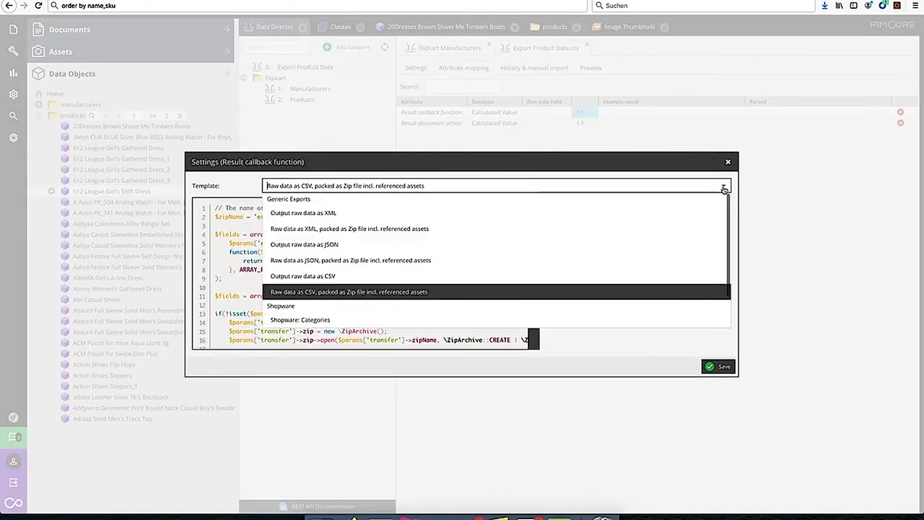
pyautogui.click(340, 278)
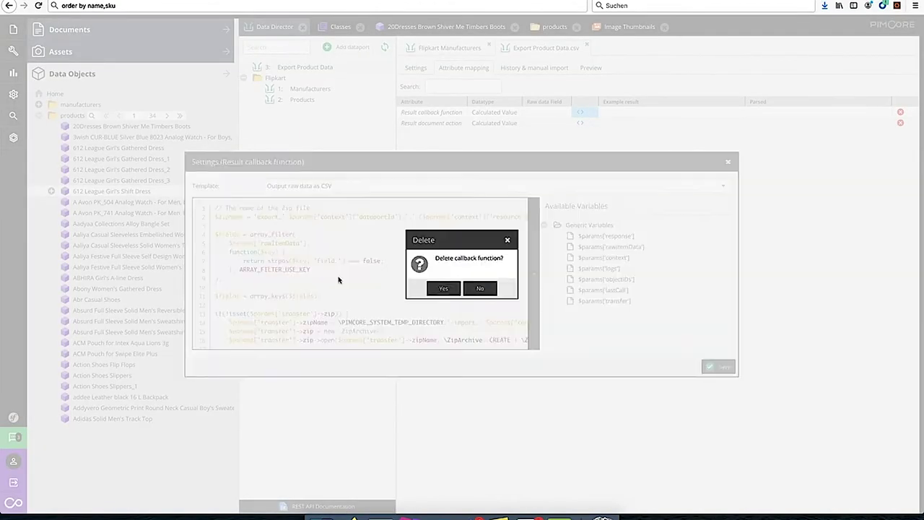
pyautogui.click(440, 288)
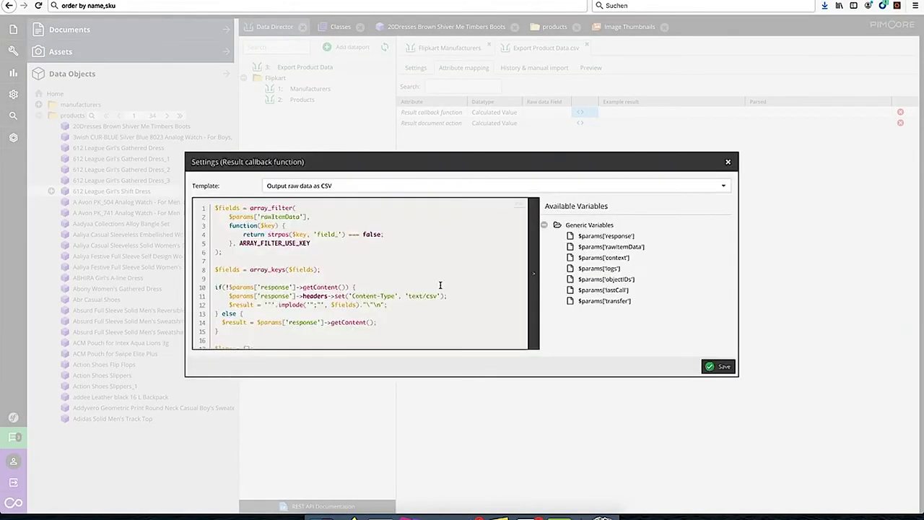
pyautogui.click(720, 367)
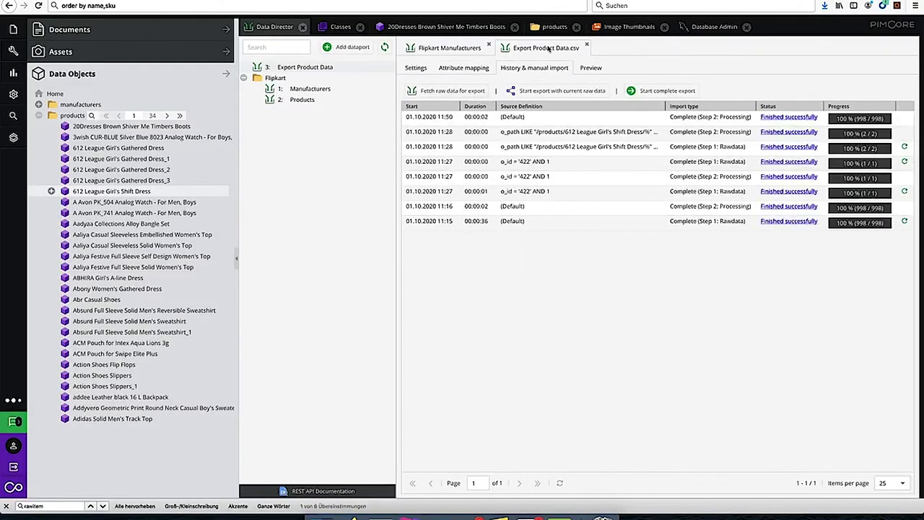
# - In the dataport settings, disable Run automatically on new data, close the page search bar, check the option's tooltip and enable the option again
pyautogui.click(417, 69)
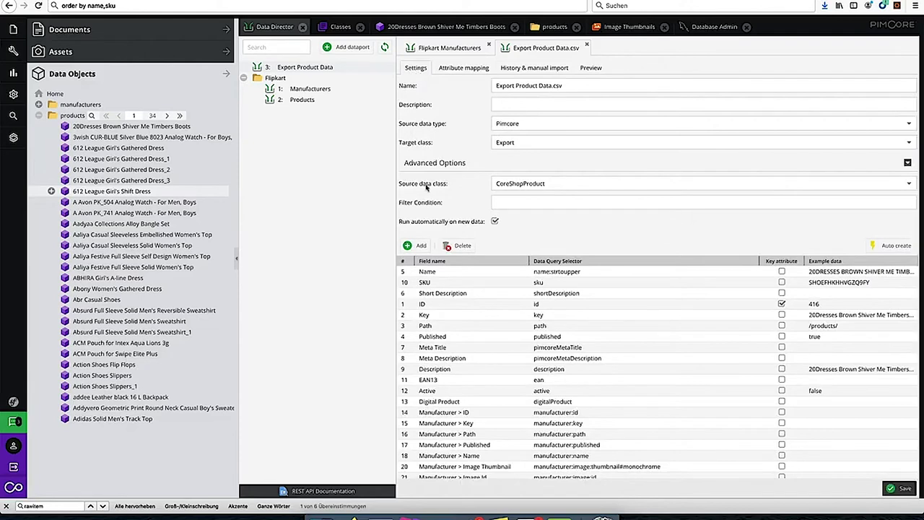
pyautogui.click(494, 221)
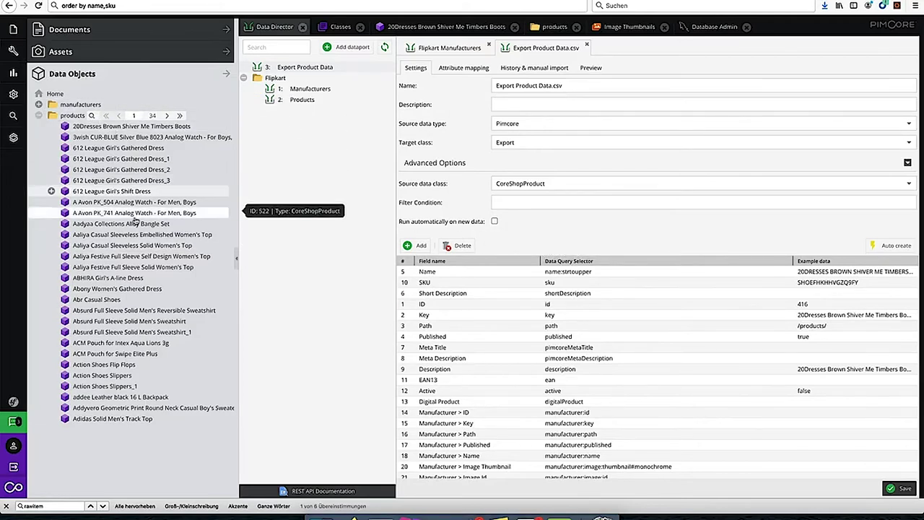
pyautogui.click(6, 506)
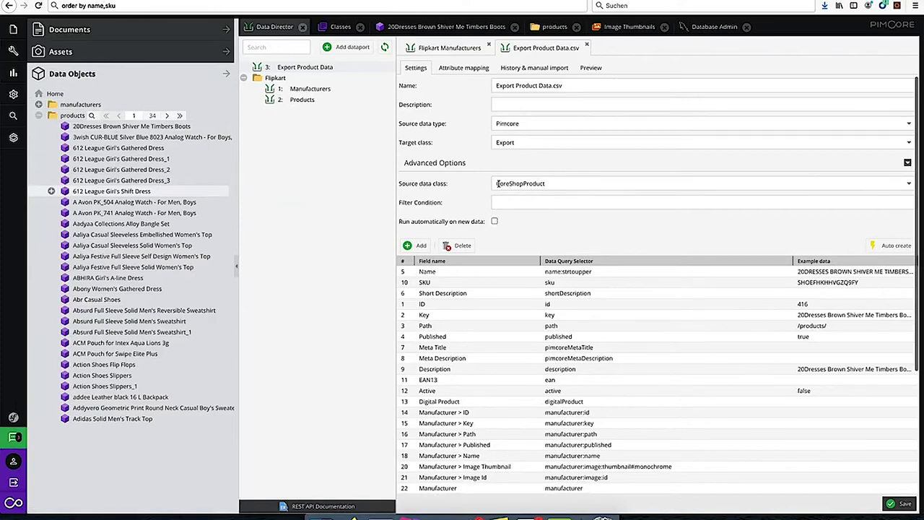
pyautogui.moveTo(471, 223)
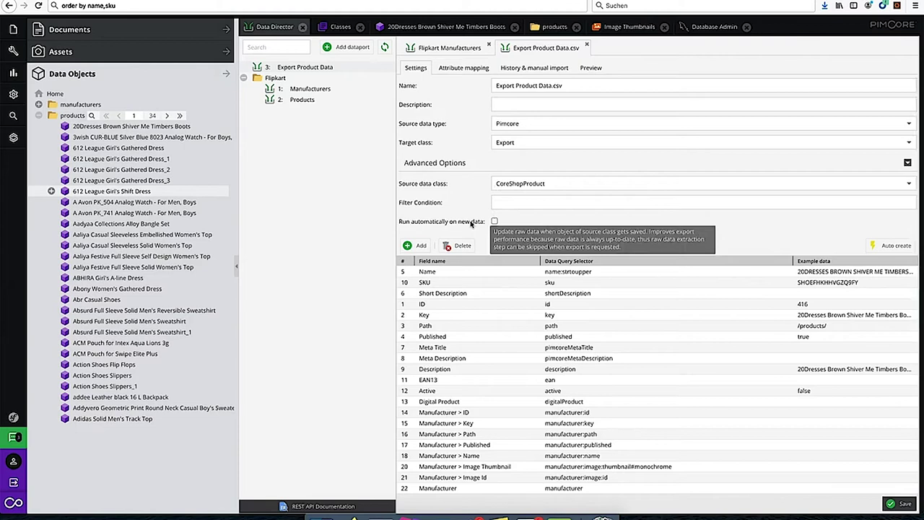
pyautogui.click(494, 222)
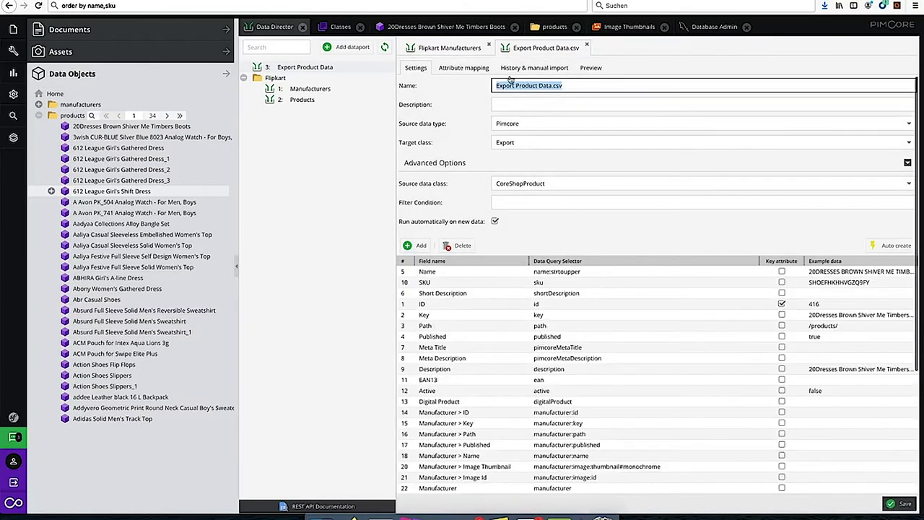
# - Run a complete export of Export Product Data.csv without a filter condition and cancel opening the generated CSV file
pyautogui.click(518, 67)
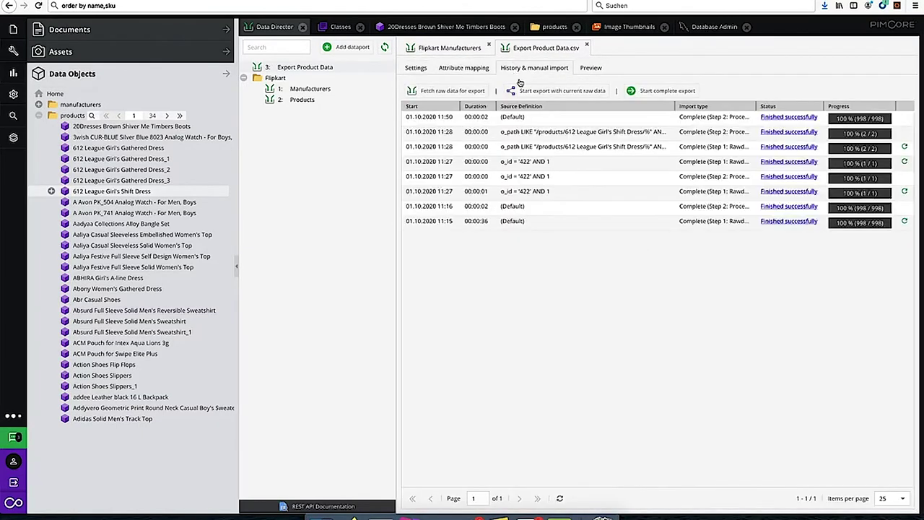
pyautogui.click(662, 92)
pyautogui.click(526, 323)
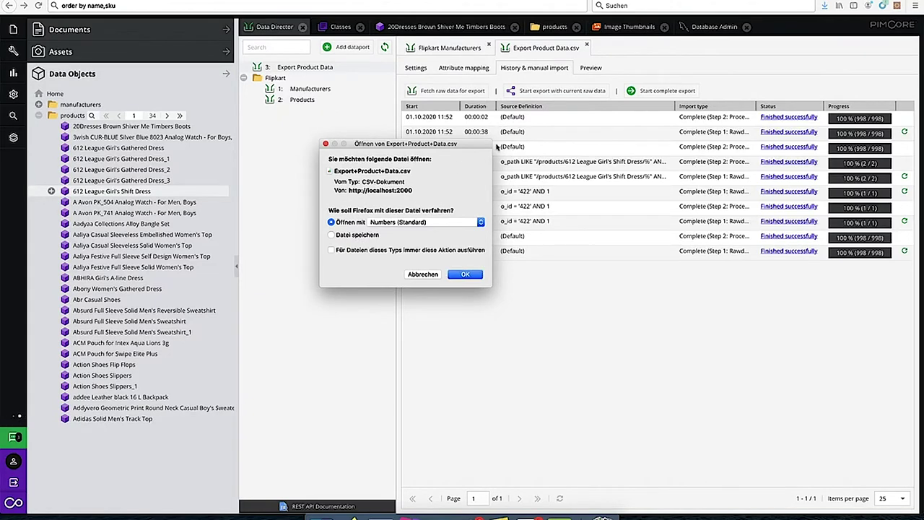
pyautogui.click(425, 275)
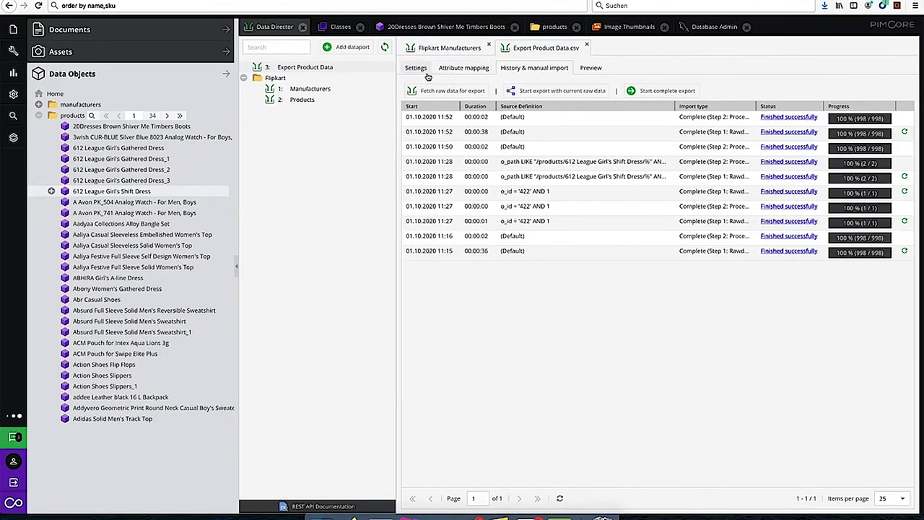
# - Start another complete export of Export Product Data.csv
pyautogui.click(667, 93)
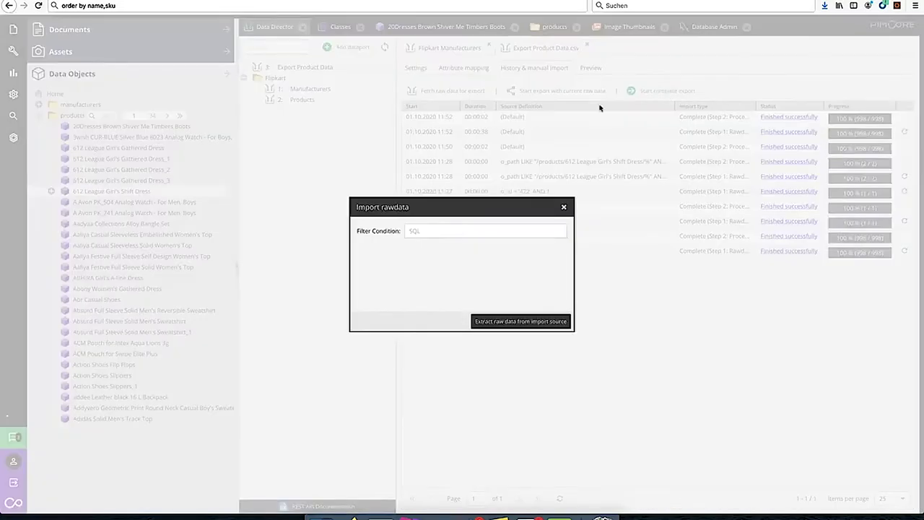
# - Run the complete product export with no filter condition, dismiss the CSV download, and view the dataport's raw data preview
pyautogui.click(523, 323)
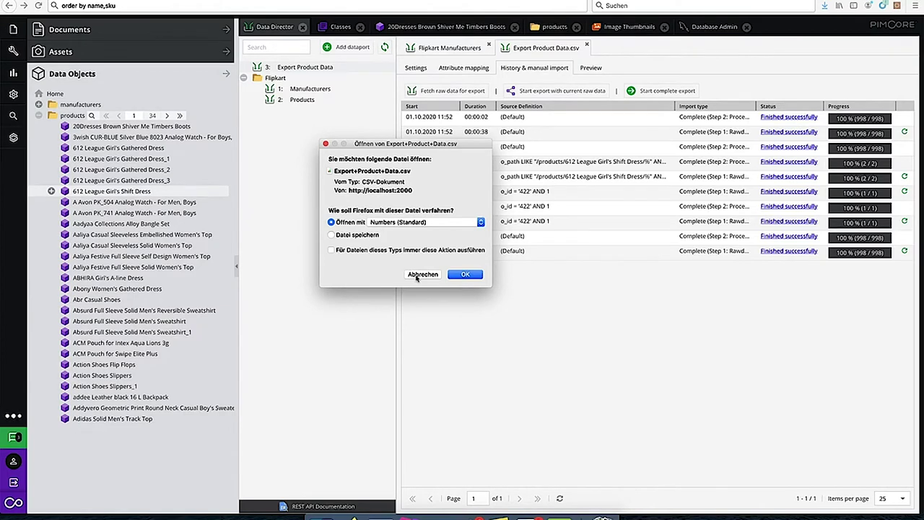
pyautogui.click(421, 275)
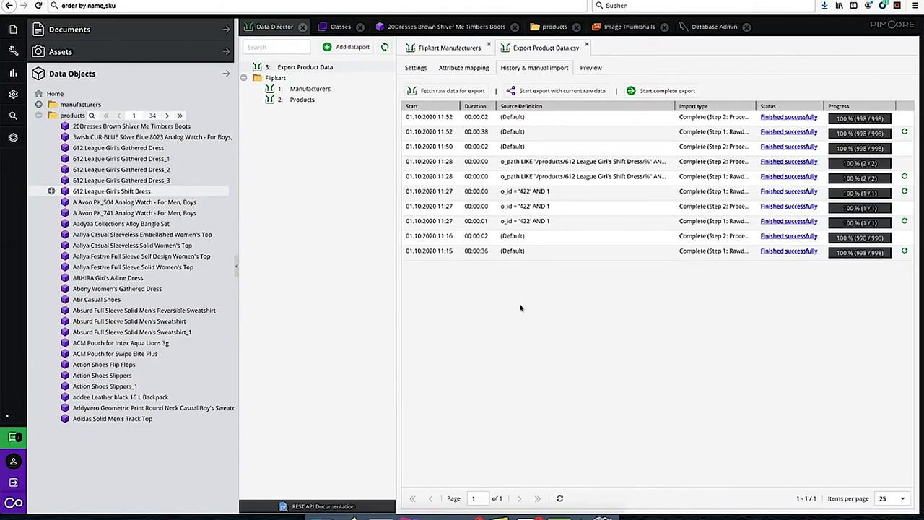
pyautogui.click(588, 68)
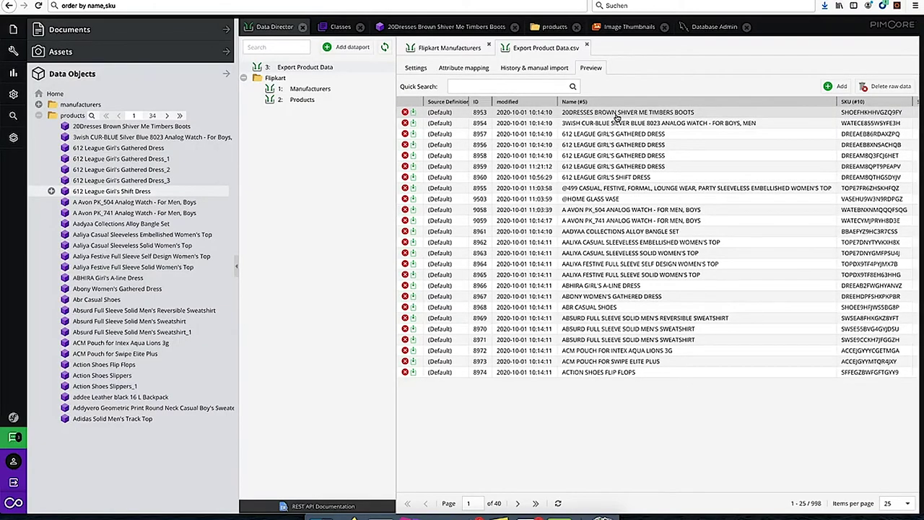
# - Change the SKU of the 20Dresses Brown Shiver Me Timbers Boots product to SHOEFHKHHVGZQ9FY_1 and publish it
pyautogui.click(151, 129)
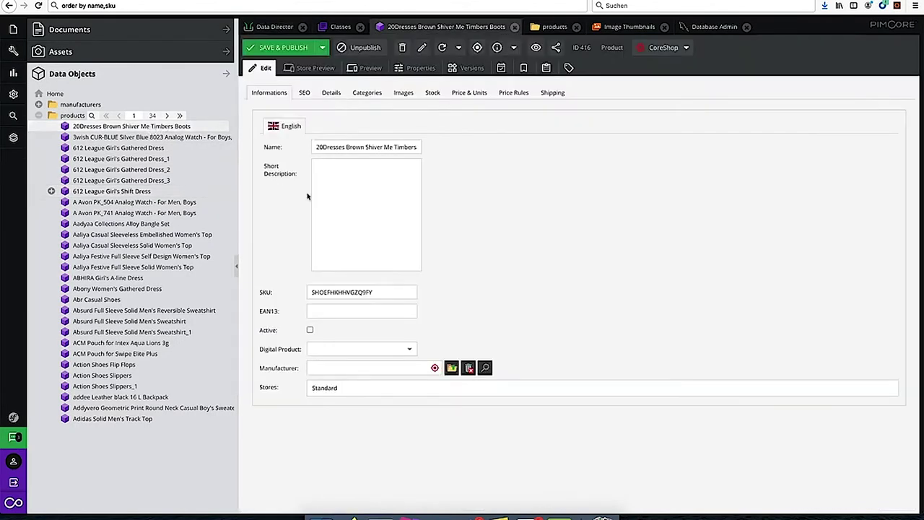
pyautogui.click(386, 294)
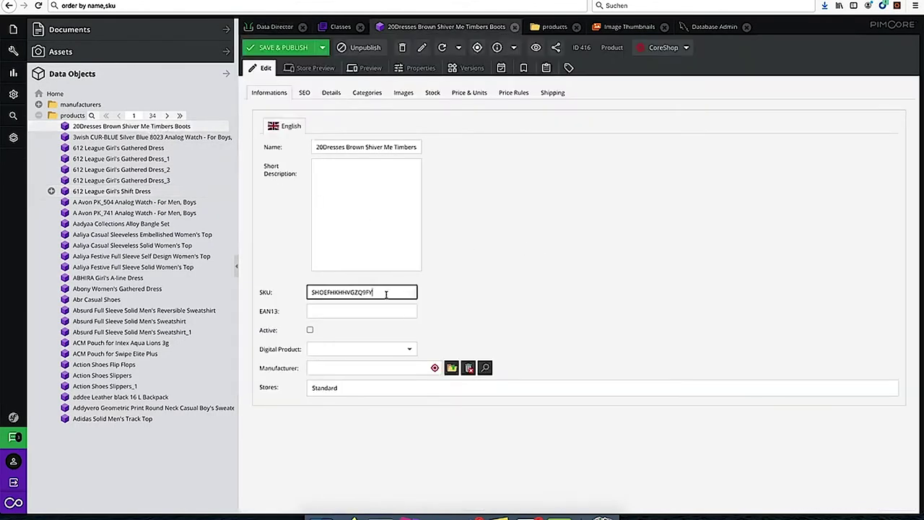
pyautogui.write('_1')
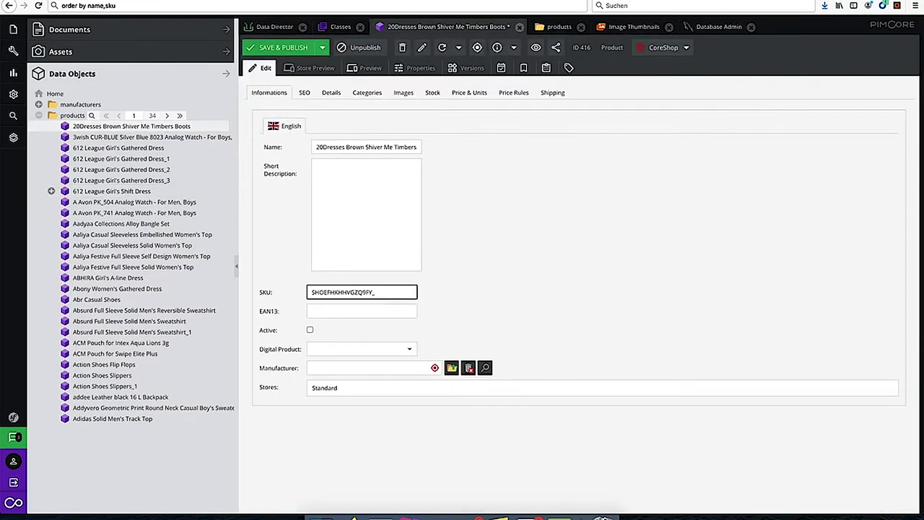
pyautogui.click(273, 48)
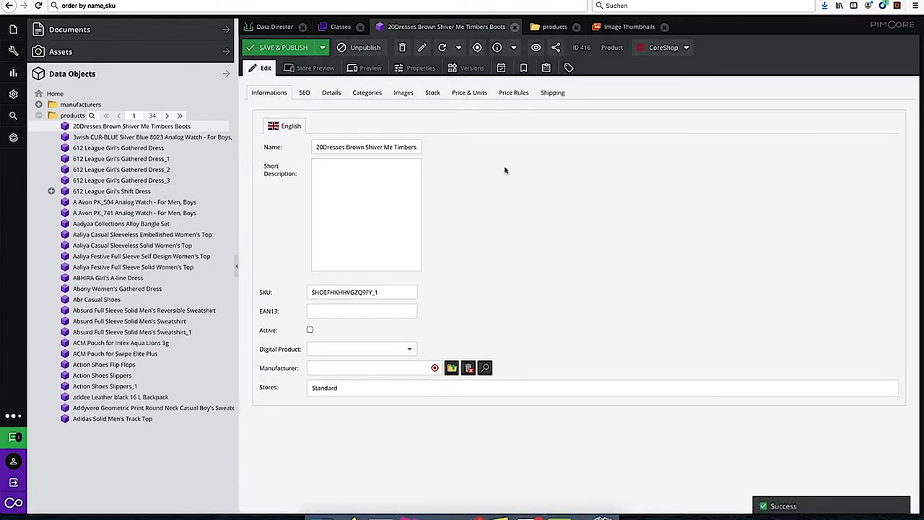
# - Examine the boots' SKU and the other extracted columns in the Export Product Data raw data preview
pyautogui.click(263, 28)
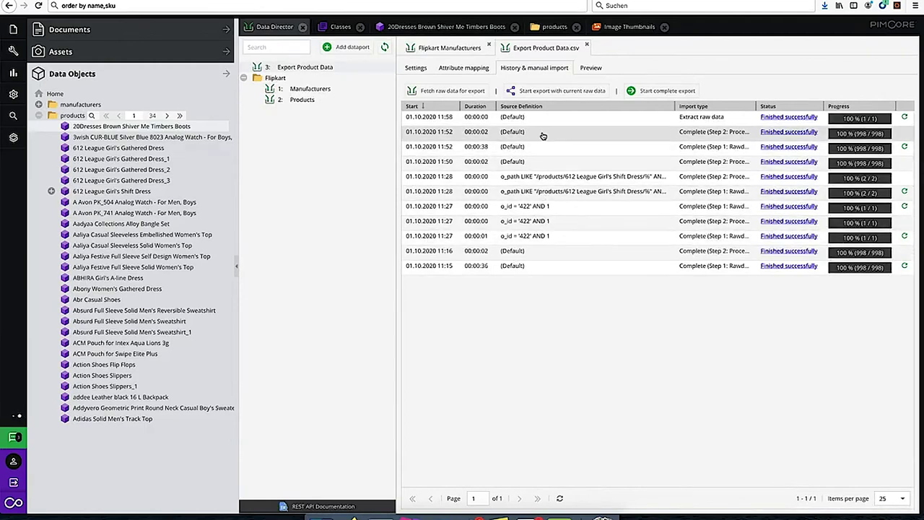
pyautogui.click(590, 67)
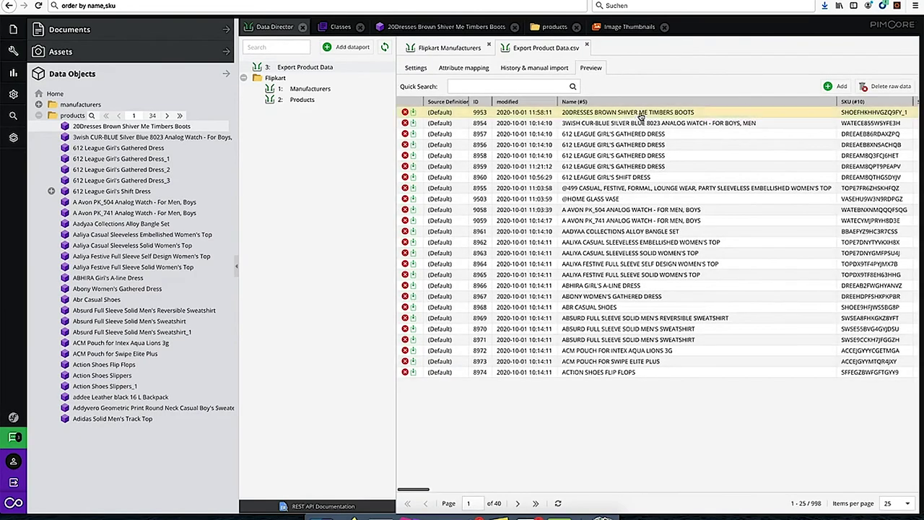
pyautogui.hscroll(3, 639, 115)
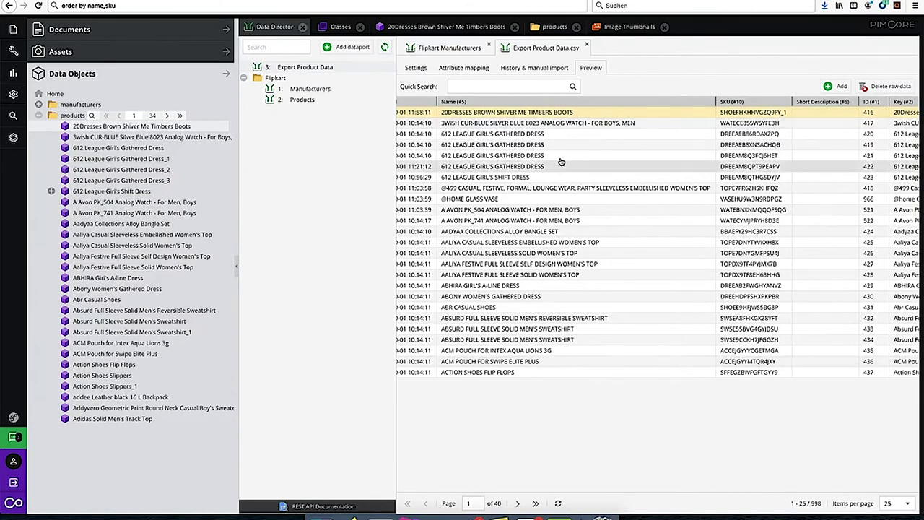
pyautogui.hscroll(-1, 538, 189)
pyautogui.hscroll(-4, 537, 189)
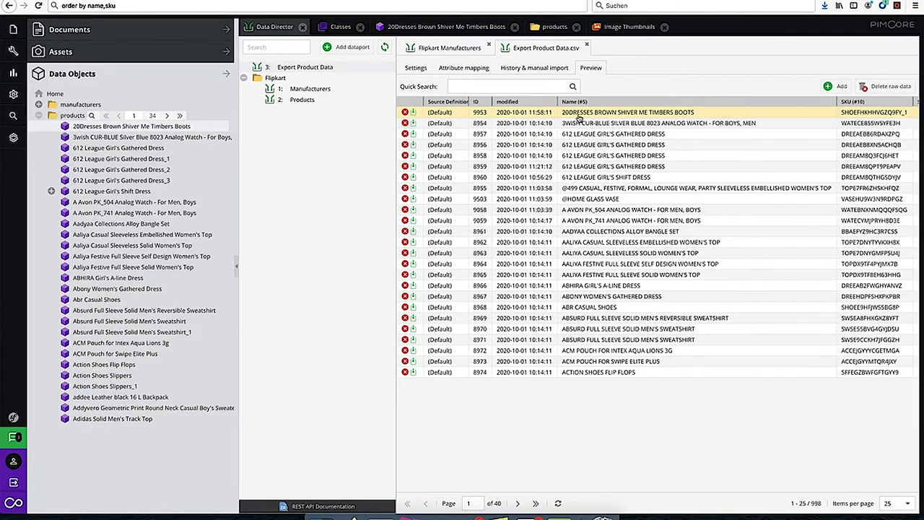
# - Run the complete product export without a filter condition and check the browser's recent downloads
pyautogui.click(521, 70)
pyautogui.click(658, 91)
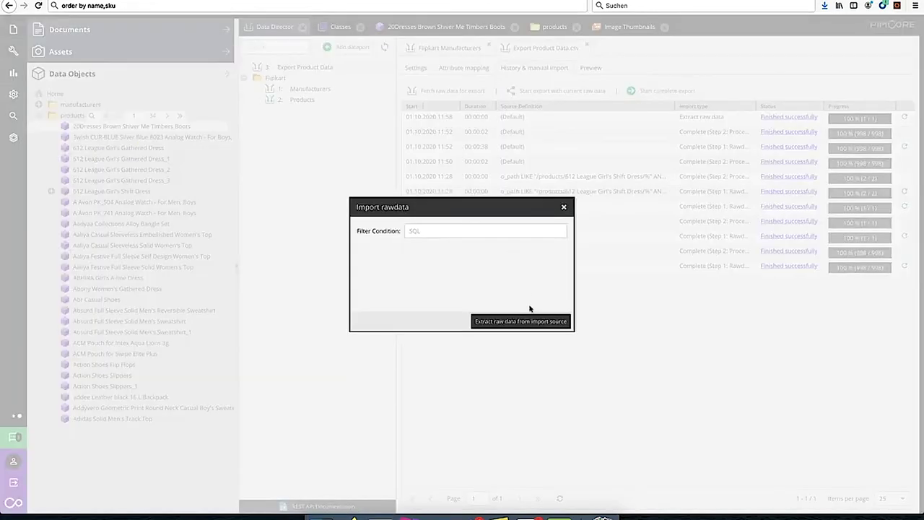
pyautogui.click(564, 321)
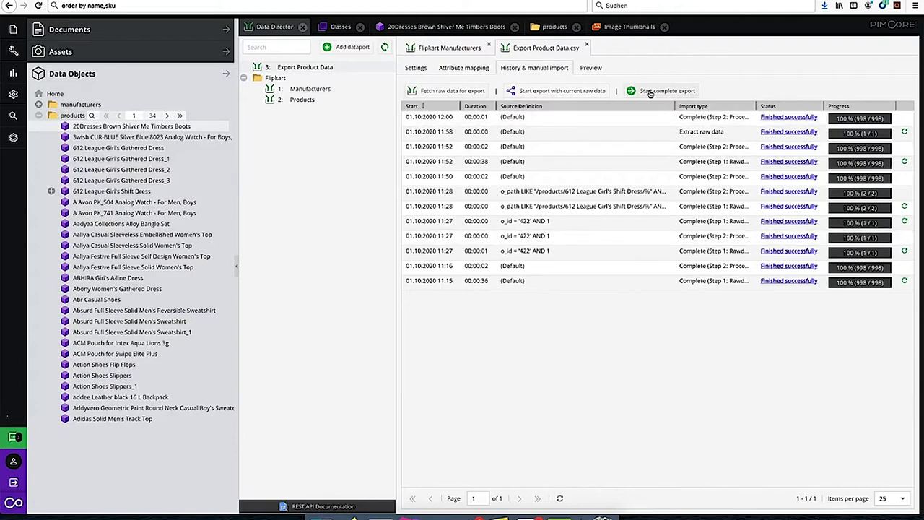
pyautogui.click(826, 6)
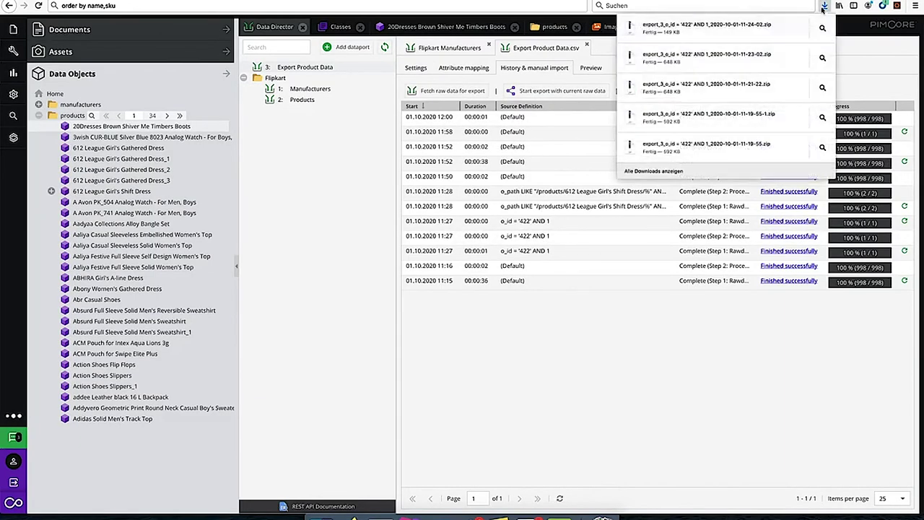
pyautogui.click(869, 67)
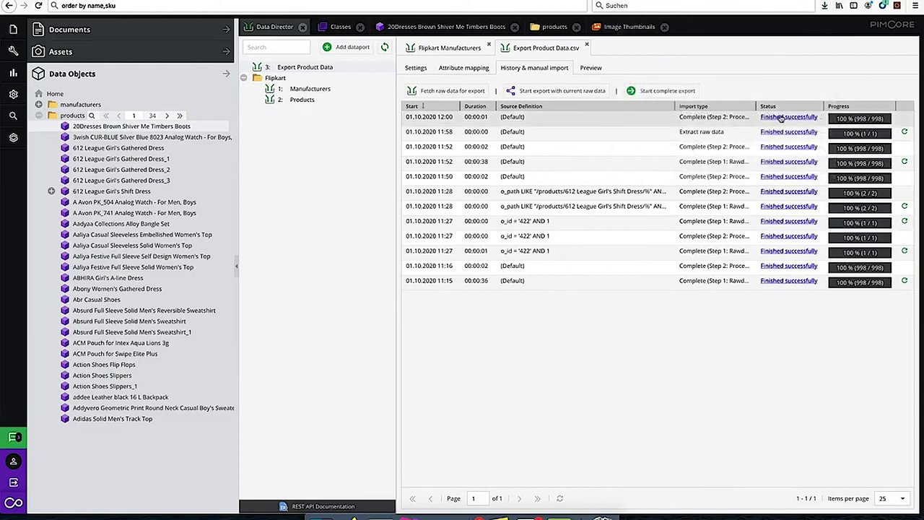
# - Repeat the complete product export, open the CSV in Numbers to check the first product's SKU, and return to Pimcore
pyautogui.click(672, 91)
pyautogui.click(507, 322)
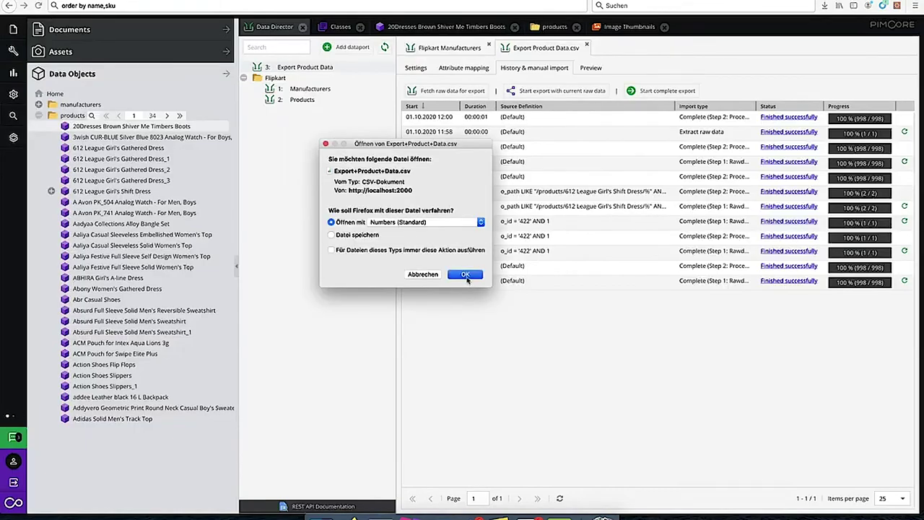
pyautogui.click(465, 275)
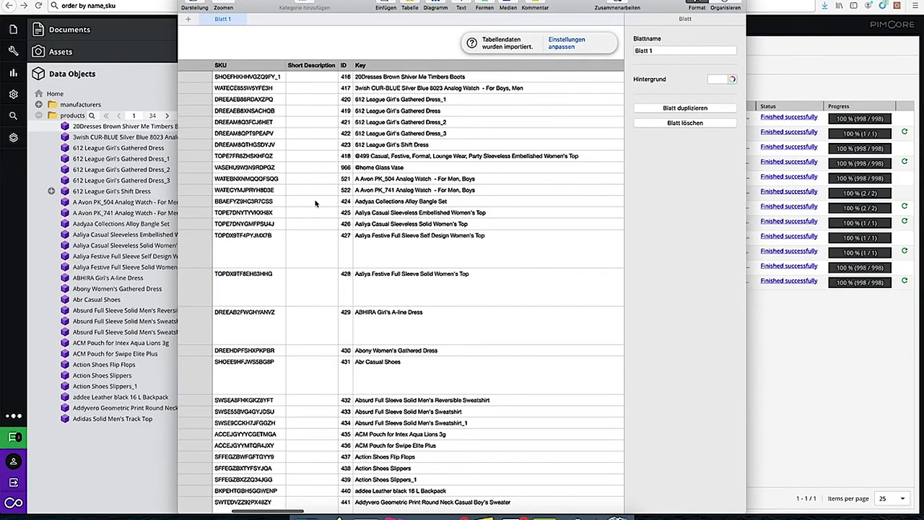
pyautogui.click(256, 78)
pyautogui.click(799, 352)
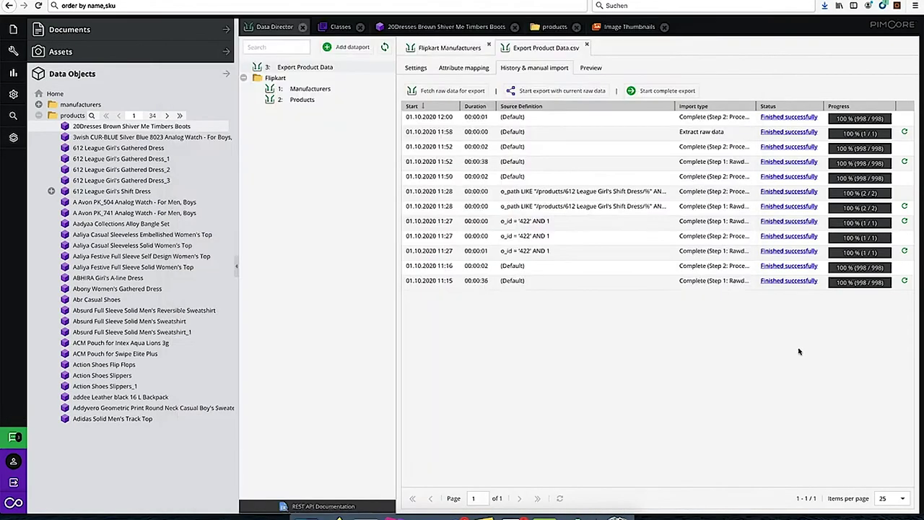
# - Set the SKU of the 20Dresses Brown Shiver Me Timbers Boots product to SHOEFHKHHVGZQ9FY_2 and publish it
pyautogui.click(91, 128)
pyautogui.click(375, 291)
pyautogui.press('BackSpace')
pyautogui.write('2')
pyautogui.click(300, 49)
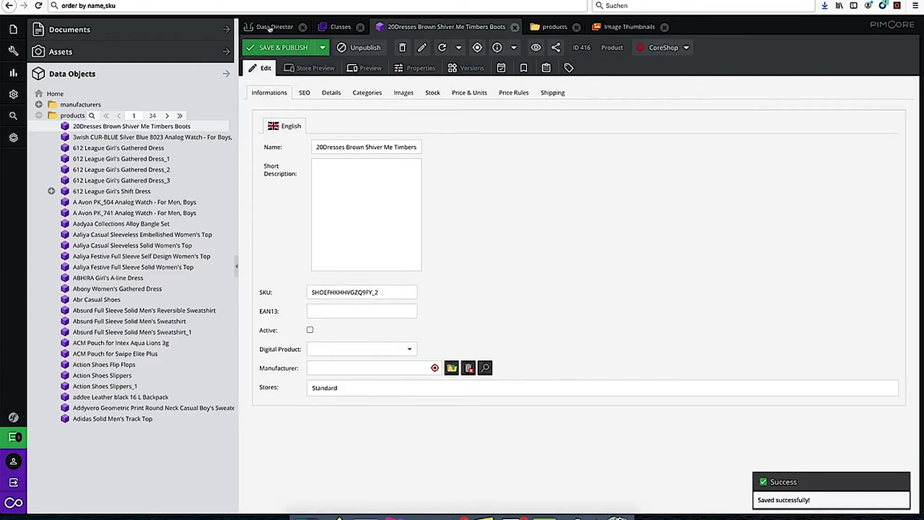
# - Run the complete export from the Export Product Data dataport with no filter and open the CSV in Numbers
pyautogui.click(270, 27)
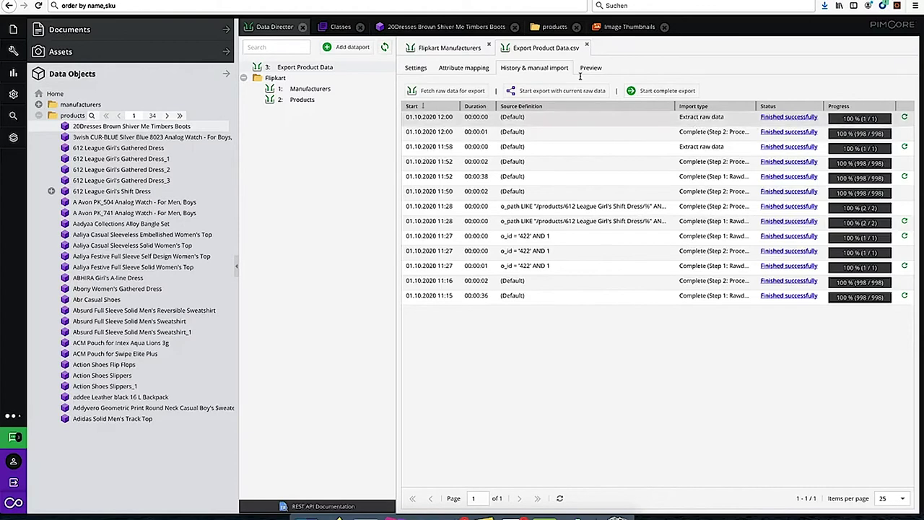
pyautogui.click(660, 91)
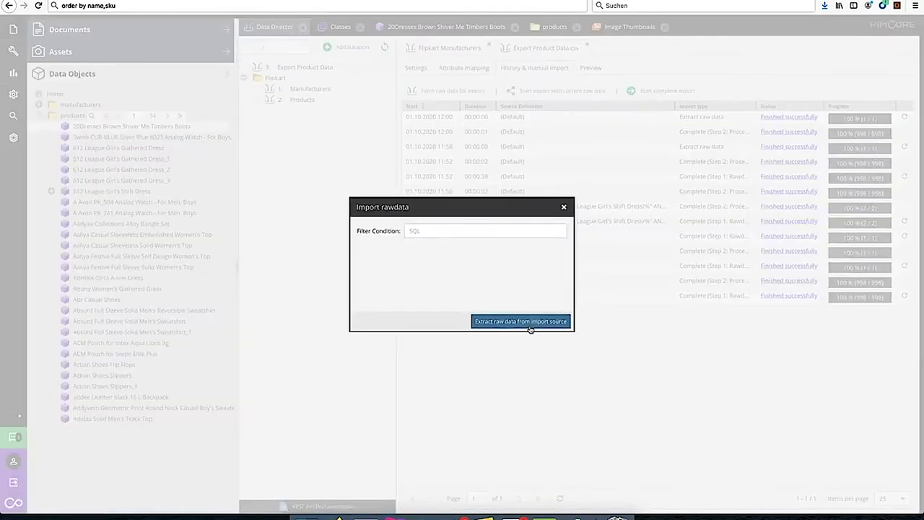
pyautogui.click(529, 326)
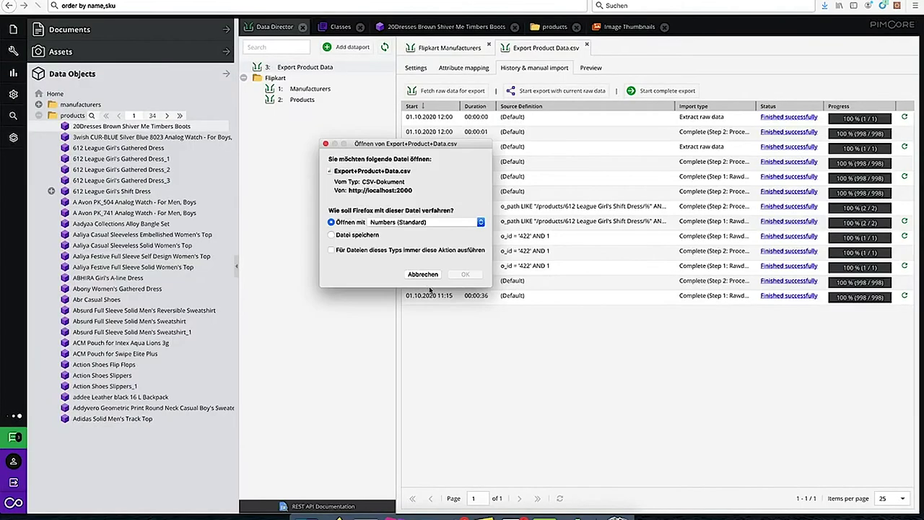
pyautogui.click(466, 275)
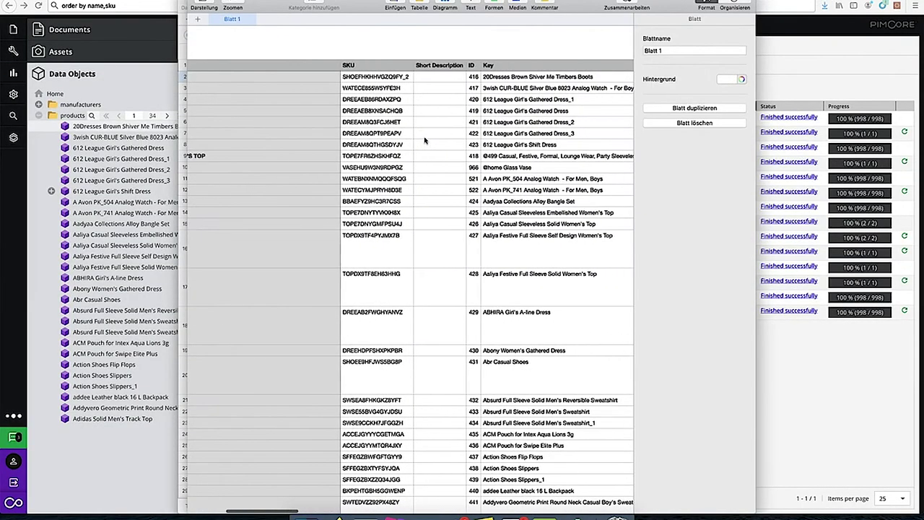
# - Check the boots' SKU in the exported spreadsheet, and compare it with the entry in Pimcore's raw data preview
pyautogui.click(337, 81)
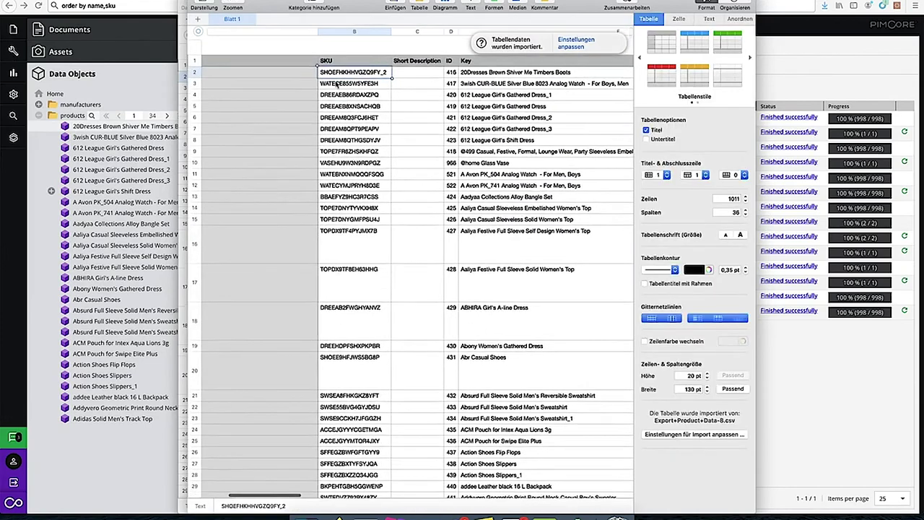
pyautogui.hscroll(-2, 389, 77)
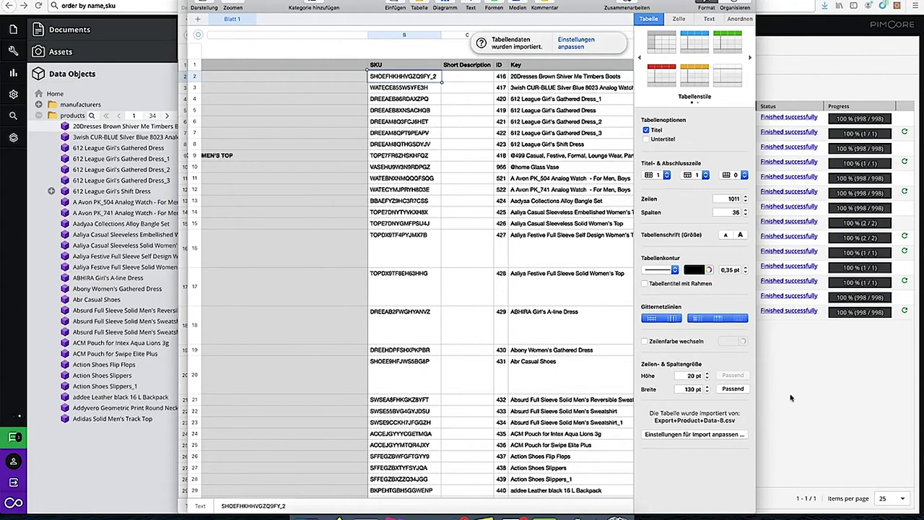
pyautogui.press('super+Tab')
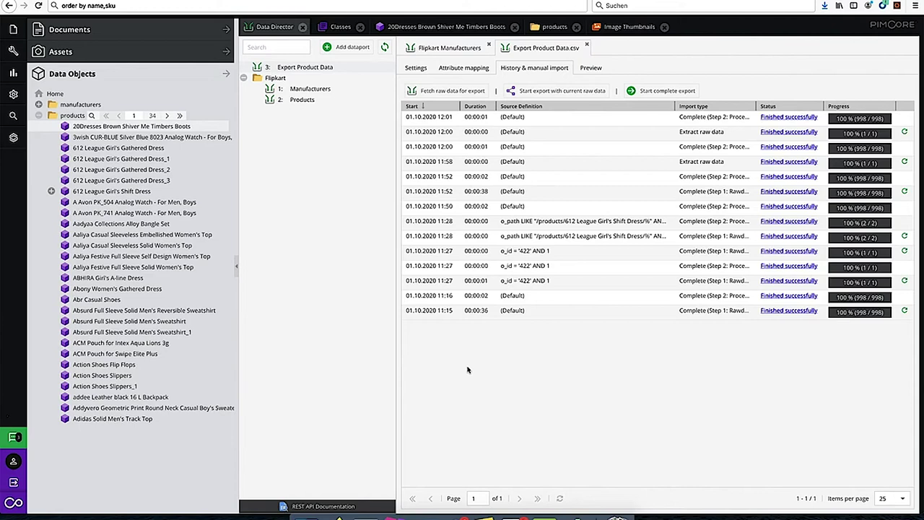
pyautogui.click(590, 67)
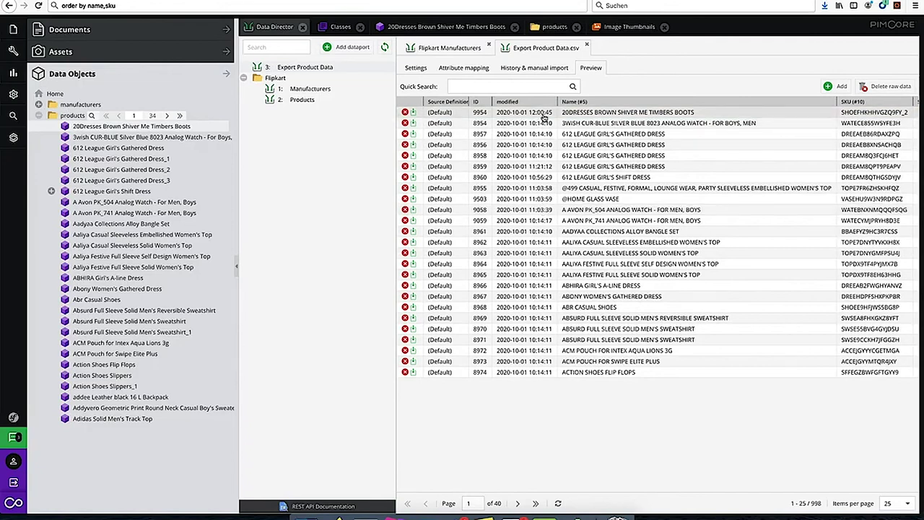
pyautogui.click(537, 116)
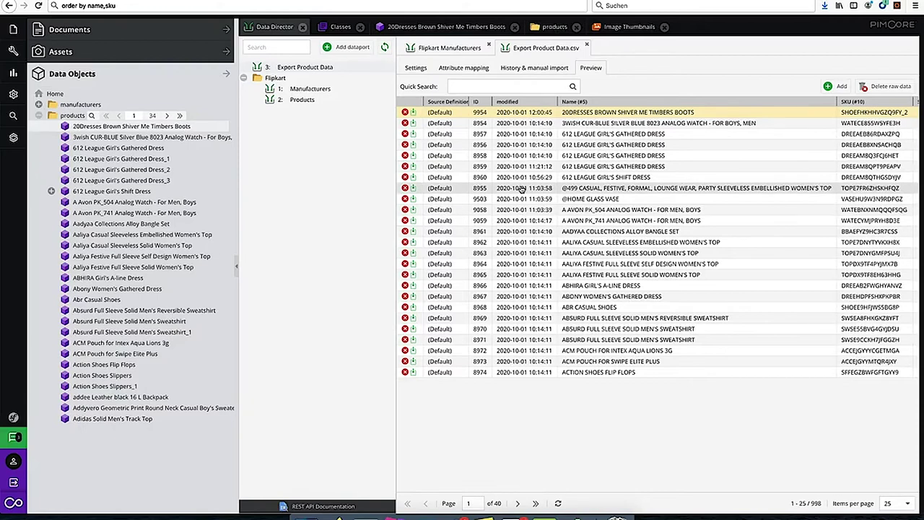
# - Start another complete export of the product data, leaving the filter condition empty
pyautogui.click(527, 70)
pyautogui.click(669, 91)
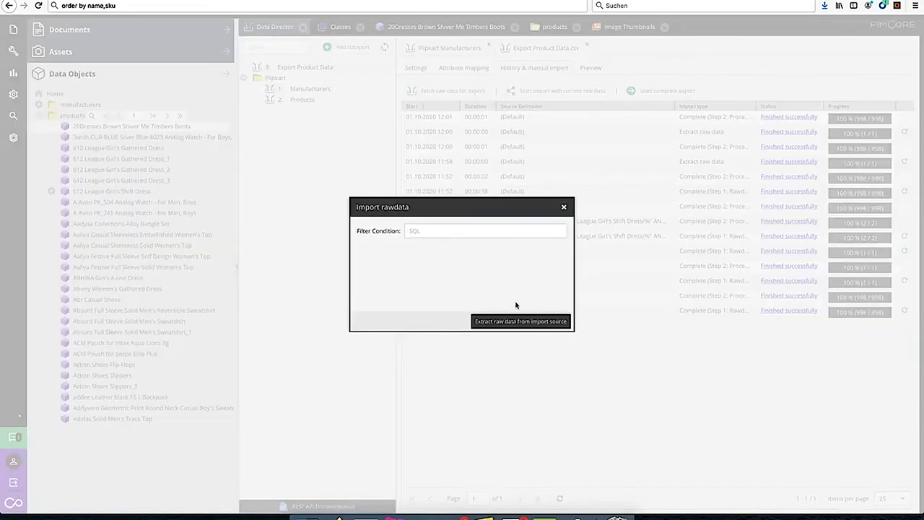
pyautogui.click(514, 323)
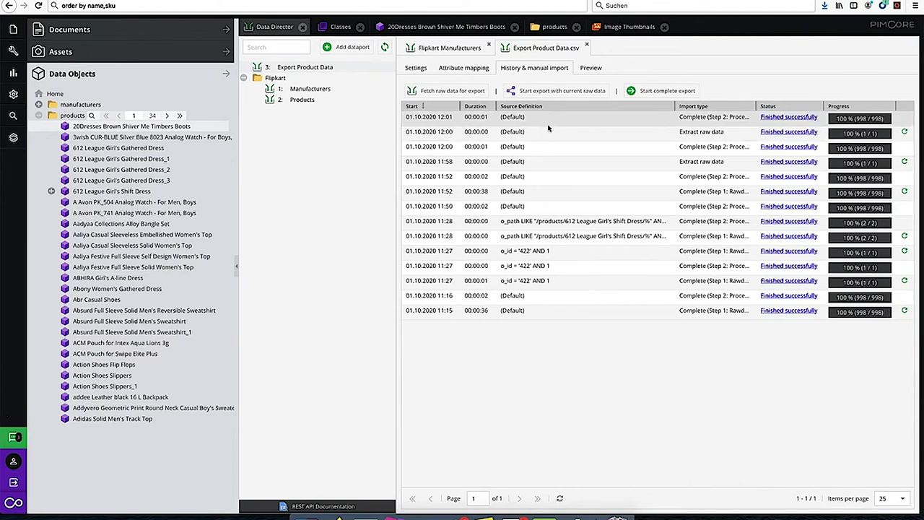
# - Update the SKU of the 20Dresses Brown Shiver Me Timbers Boots product to SHOEFHKHHVGZQ9FY_3 and save it
pyautogui.click(154, 126)
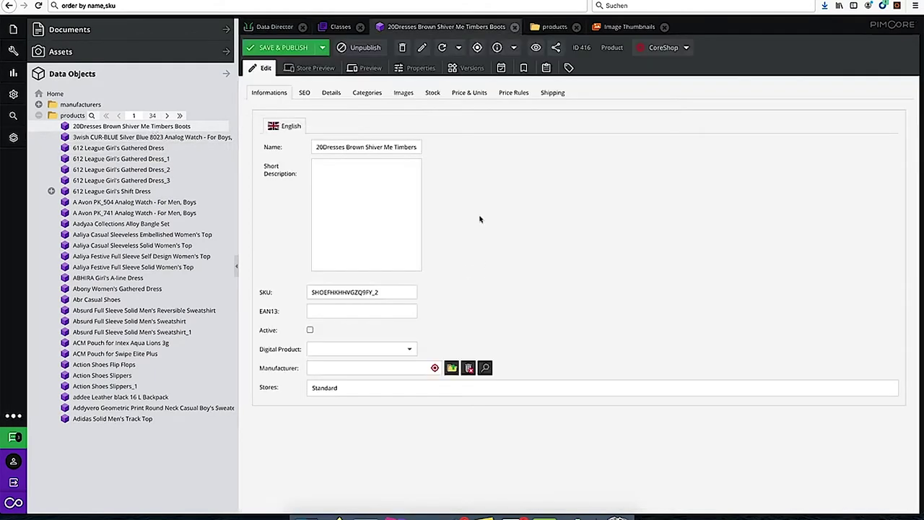
pyautogui.click(397, 291)
pyautogui.press('BackSpace')
pyautogui.write('3')
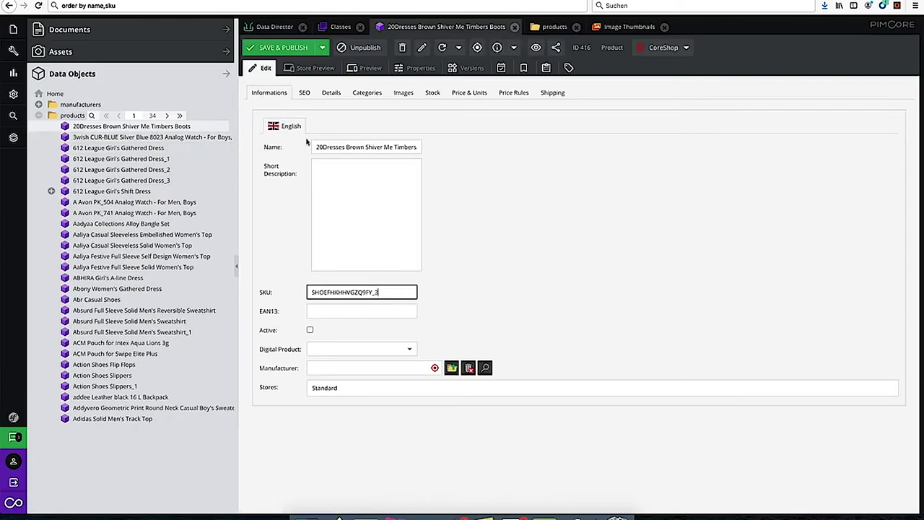
pyautogui.hotkey('ctrl', 's')
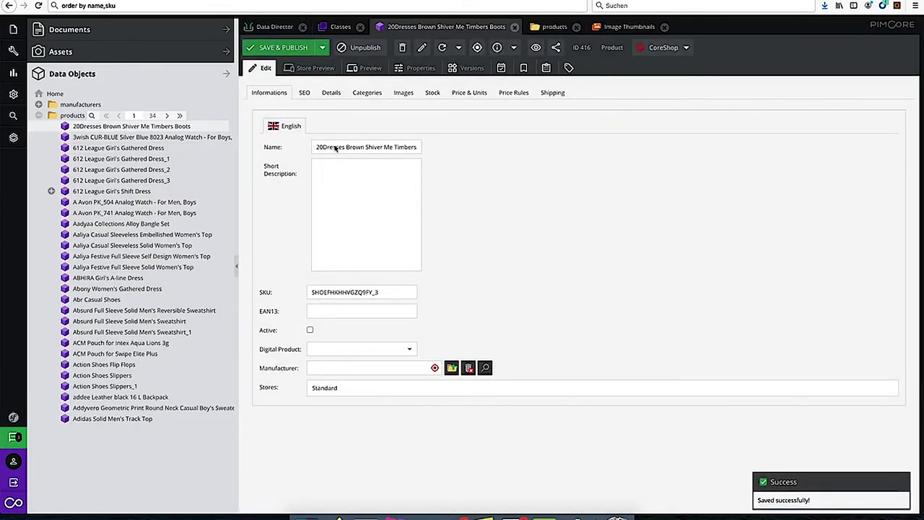
# - Check the boots' modification time and SKU in the product export's raw data preview
pyautogui.click(272, 29)
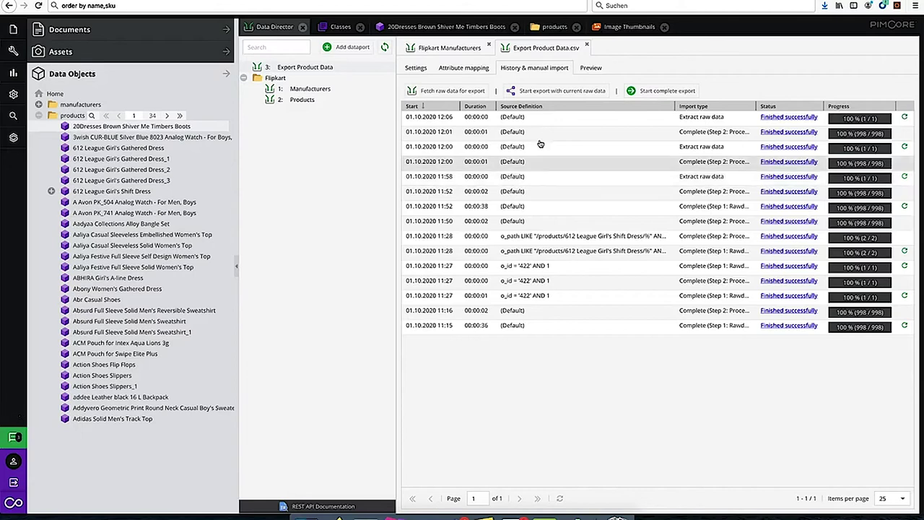
pyautogui.click(591, 68)
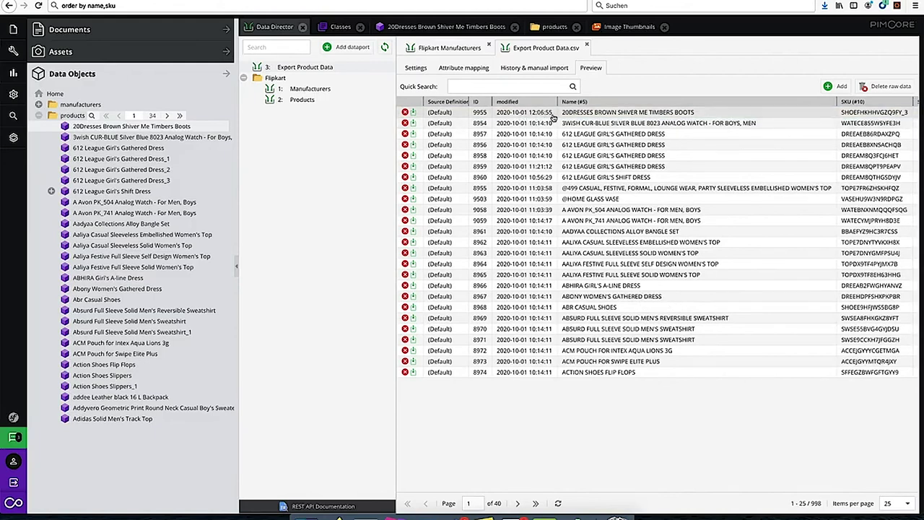
# - Run a complete export of the product data with an empty filter condition, and dismiss the offered CSV file
pyautogui.click(534, 67)
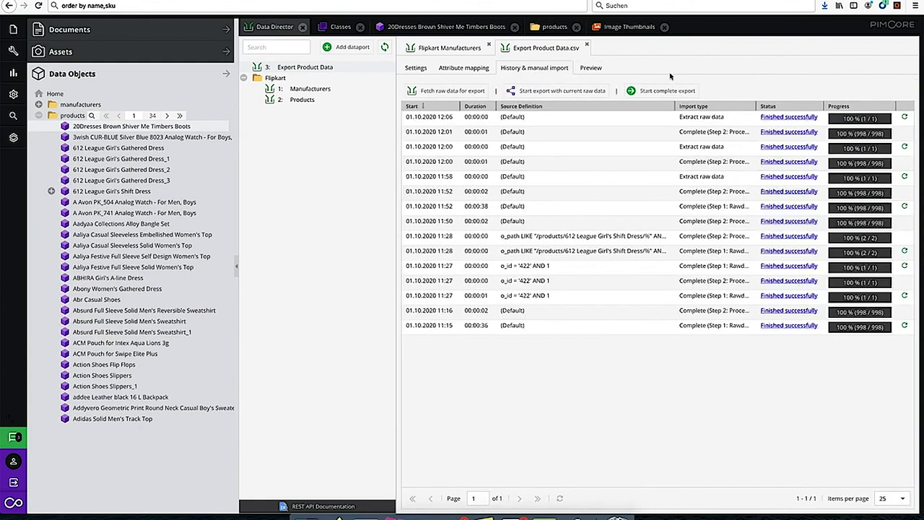
pyautogui.click(649, 91)
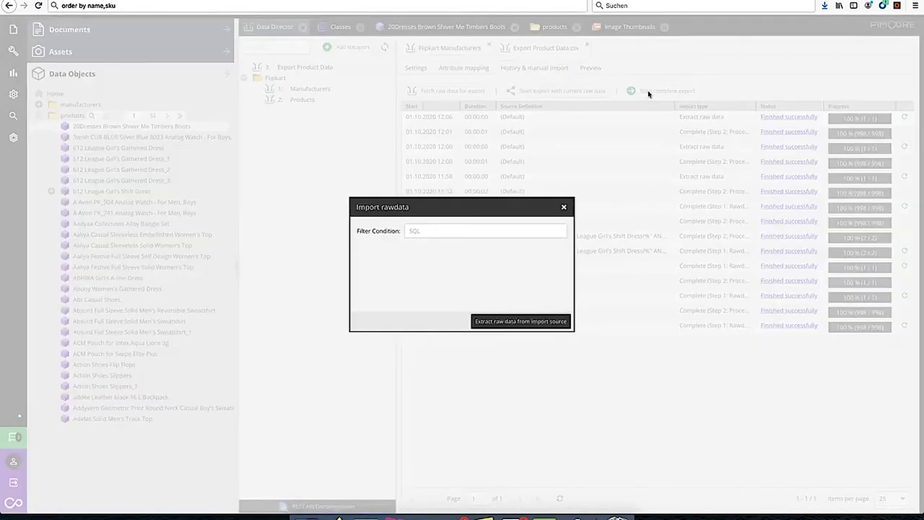
pyautogui.click(496, 324)
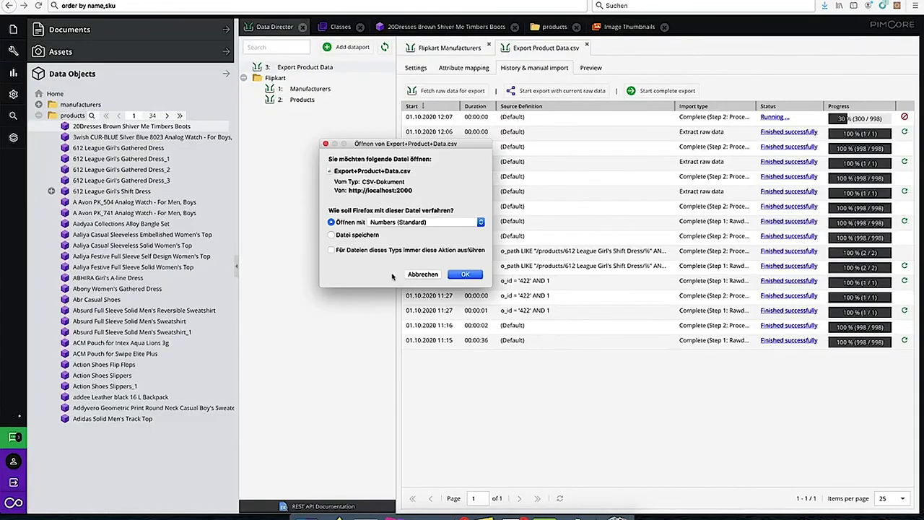
pyautogui.click(425, 277)
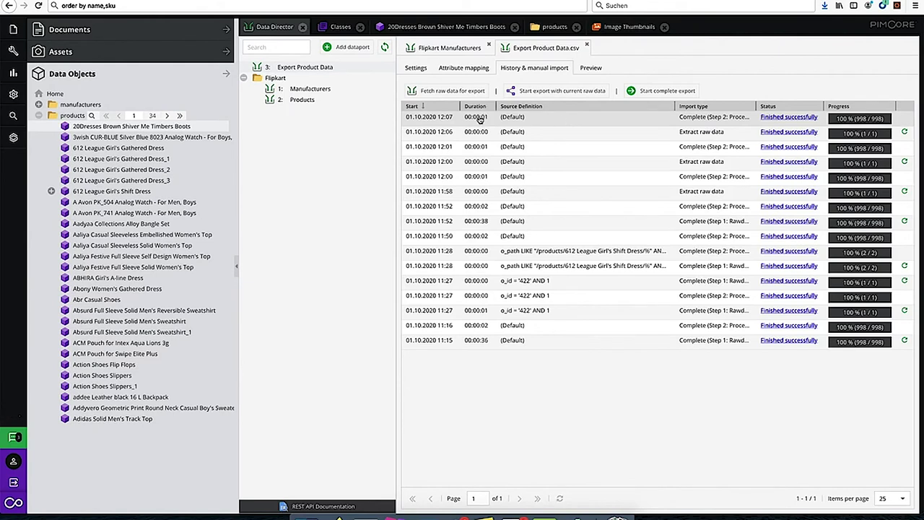
# - Repeat the complete product export without a filter condition, and cancel opening the CSV again
pyautogui.click(643, 93)
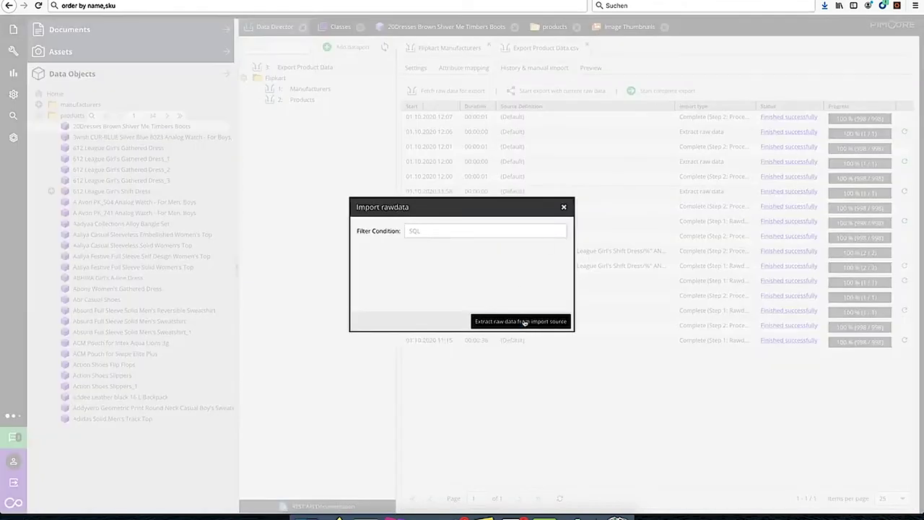
pyautogui.click(523, 321)
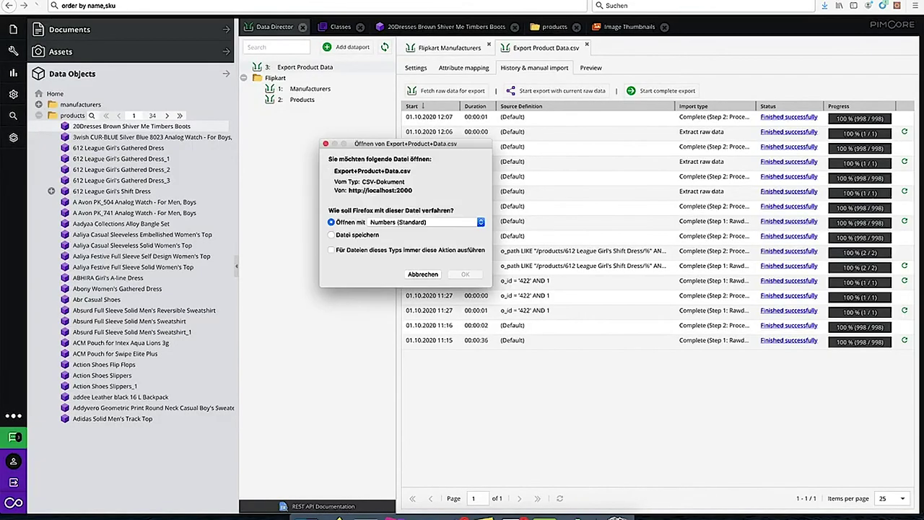
pyautogui.click(420, 276)
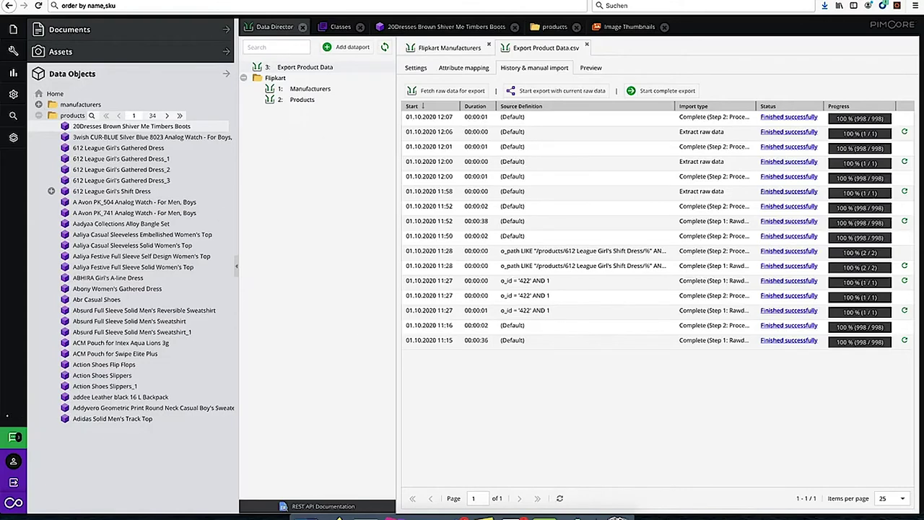
# - Read the "Access exports via URL" section in Task-4.pdf, and return to Pimcore
pyautogui.click(210, 0)
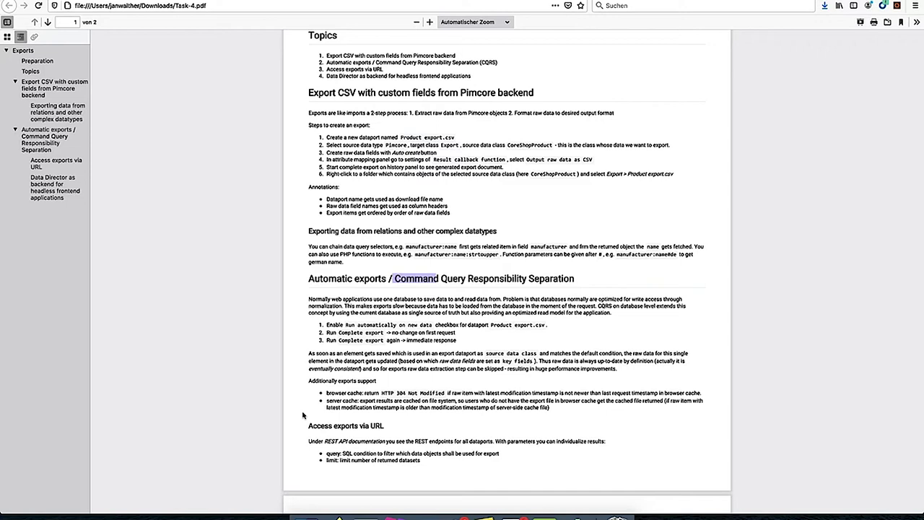
pyautogui.moveTo(306, 426); pyautogui.dragTo(396, 431)
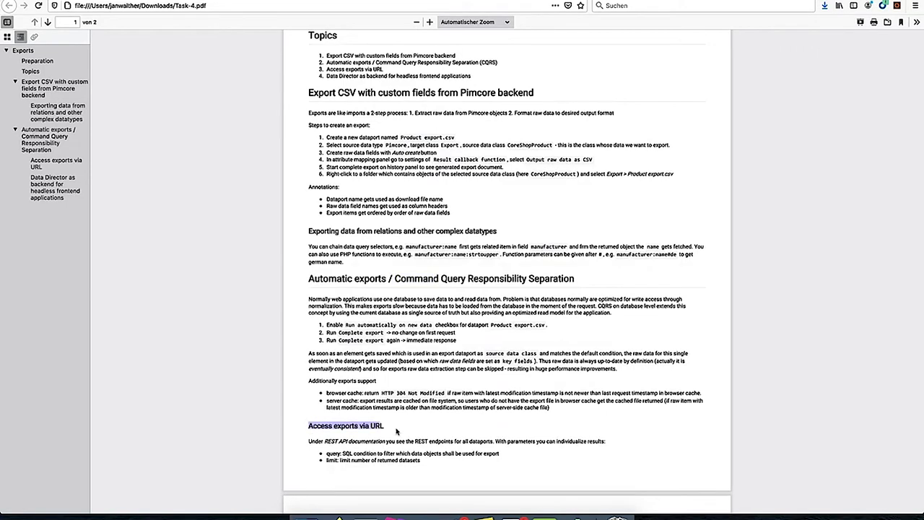
pyautogui.scroll(-5, 375, 404)
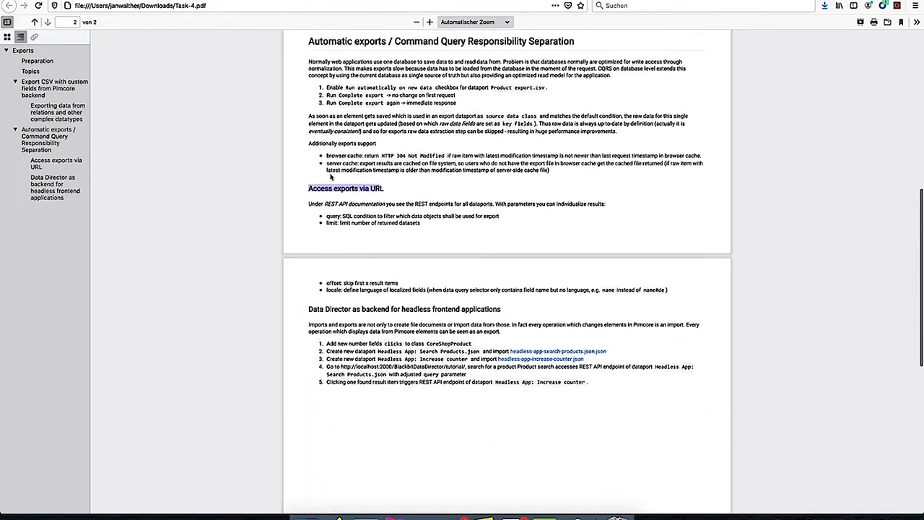
pyautogui.hotkey('ctrl', 'shift', 'Tab')
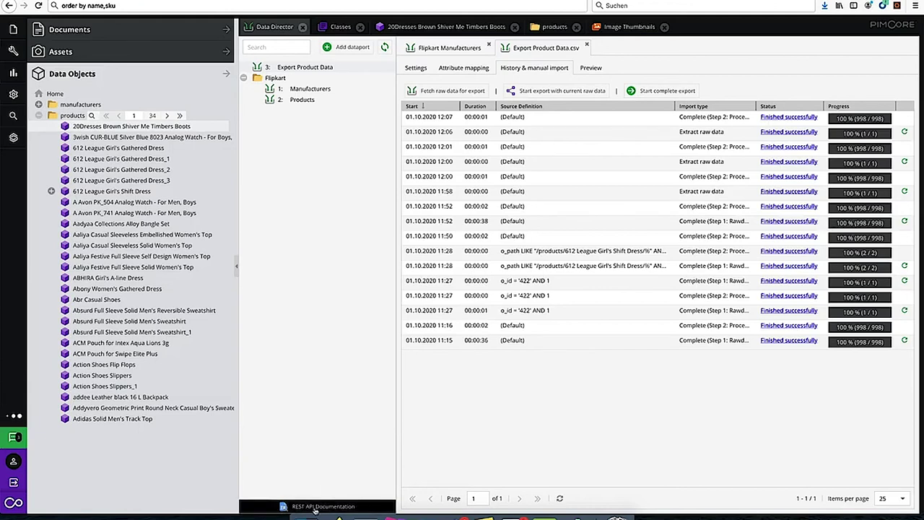
# - Open the REST API documentation, and display the parameters of the Export Product Data.csv GET endpoint
pyautogui.click(316, 507)
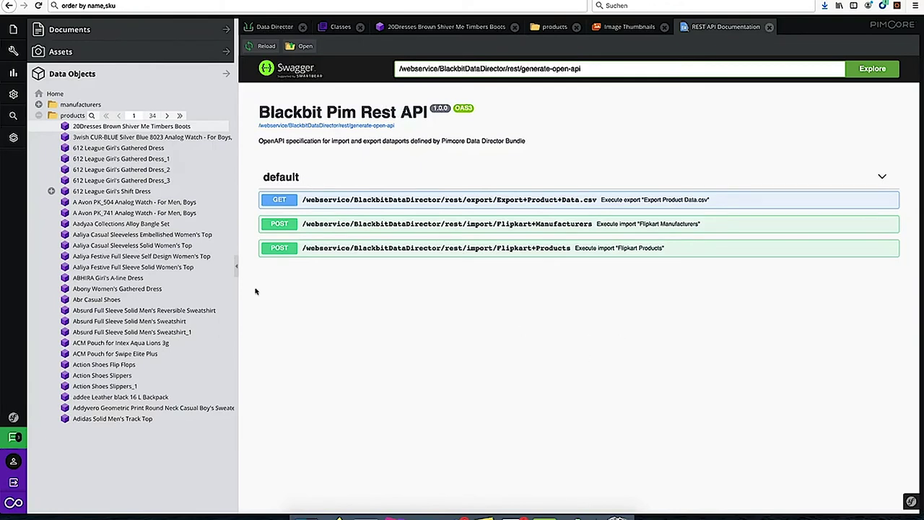
pyautogui.click(270, 28)
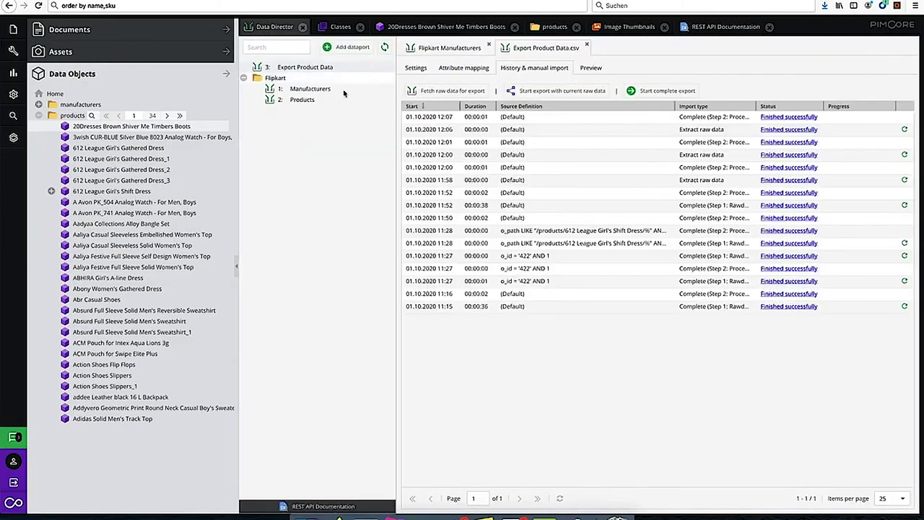
pyautogui.click(724, 27)
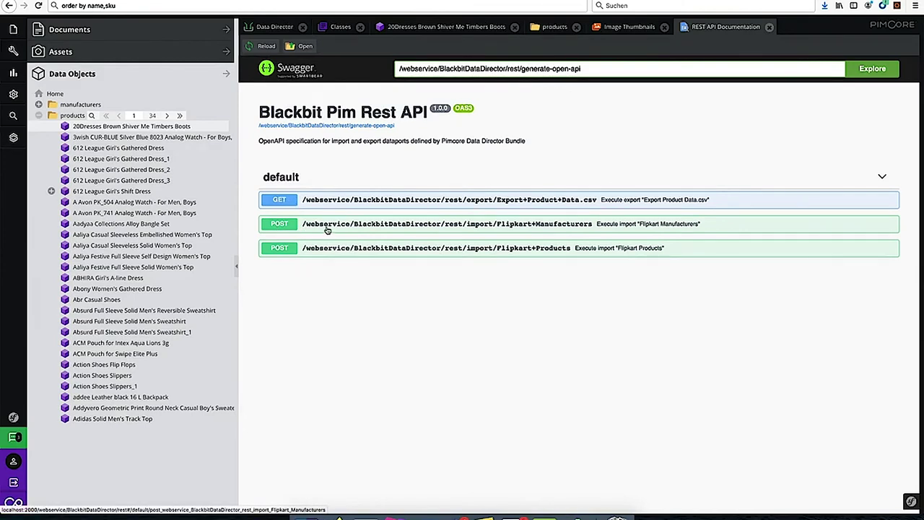
pyautogui.click(536, 203)
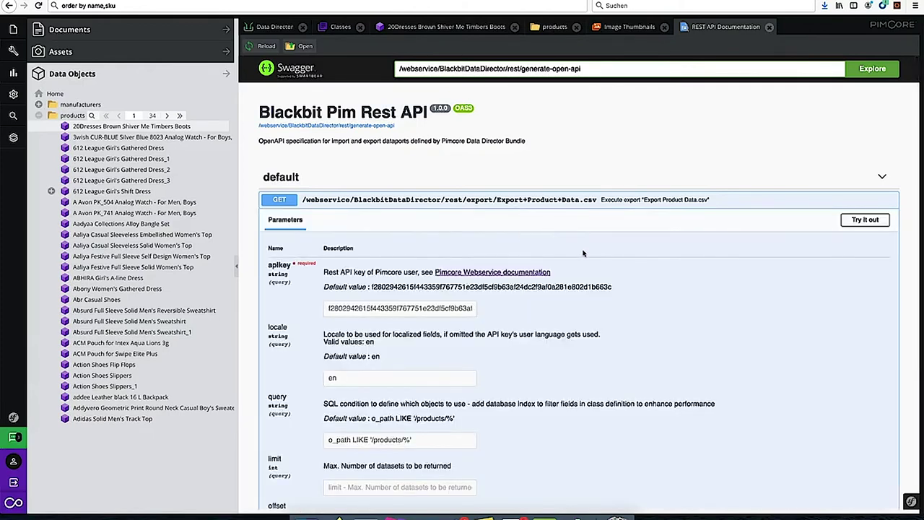
pyautogui.scroll(-4, 617, 296)
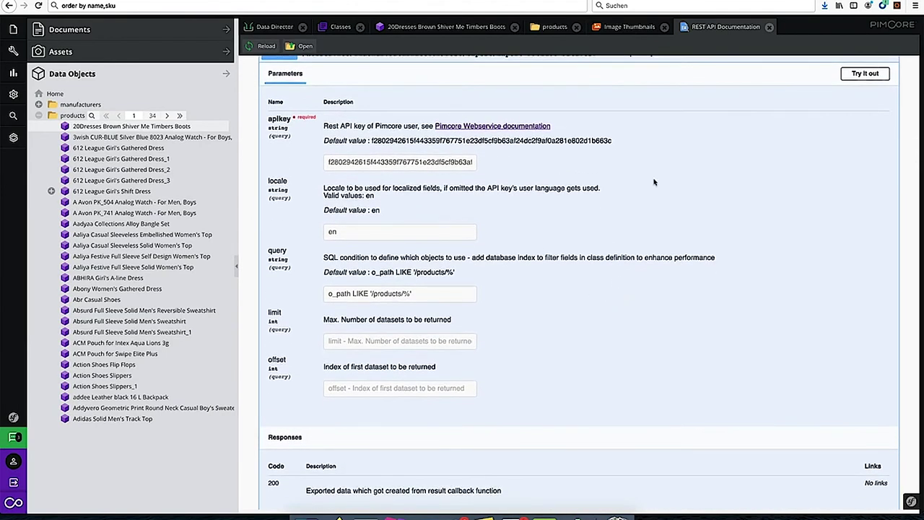
# - Execute a trial request on the Export Product Data.csv endpoint with its default parameters, and check its progress in the dataport history
pyautogui.click(863, 74)
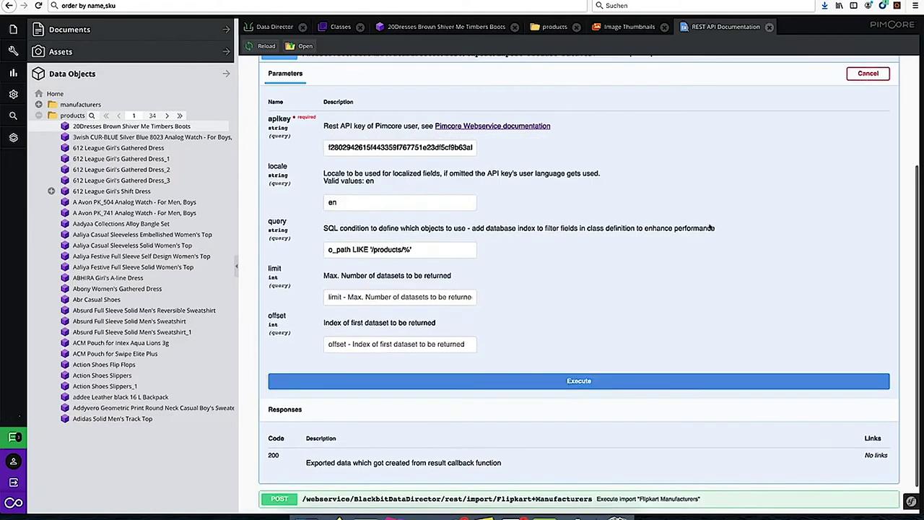
pyautogui.click(471, 388)
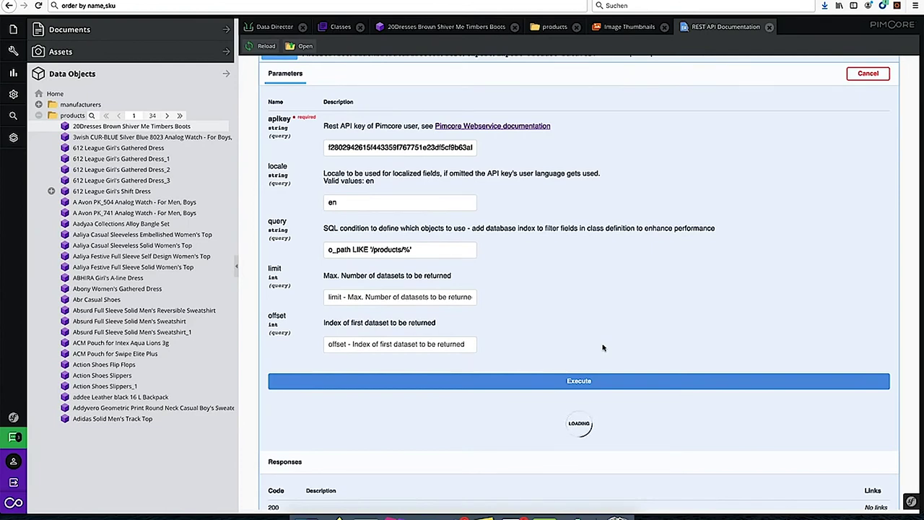
pyautogui.scroll(-1, 548, 326)
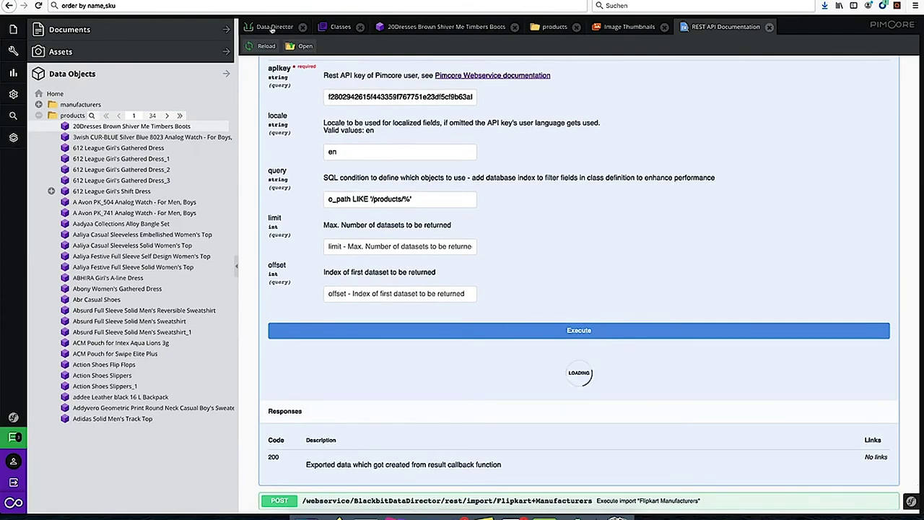
pyautogui.click(275, 29)
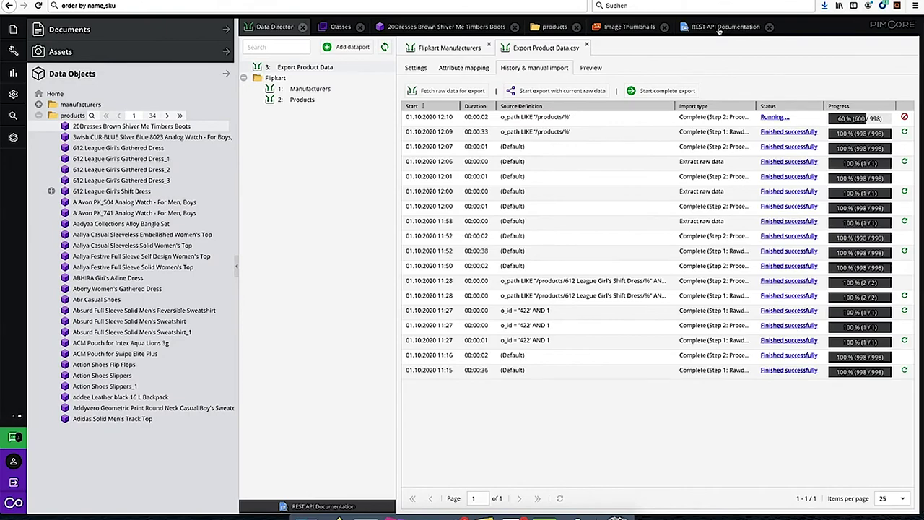
pyautogui.click(718, 27)
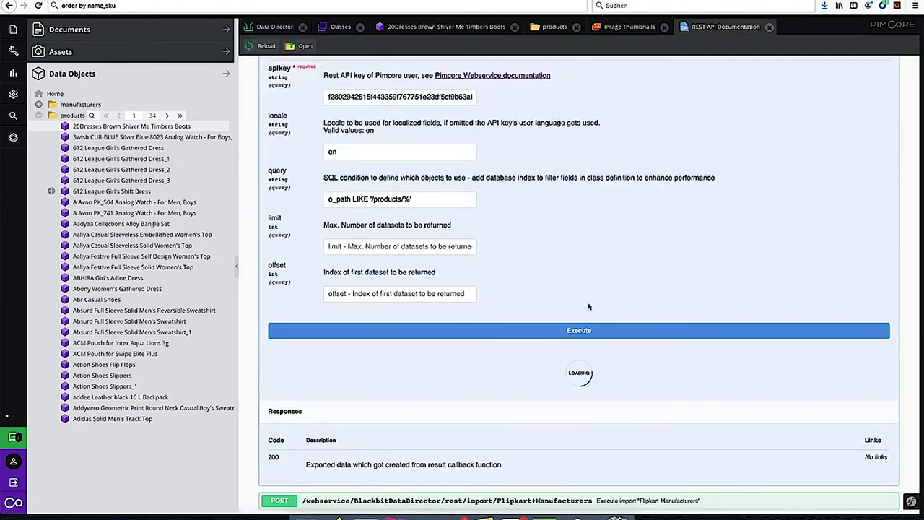
pyautogui.scroll(-5, 441, 374)
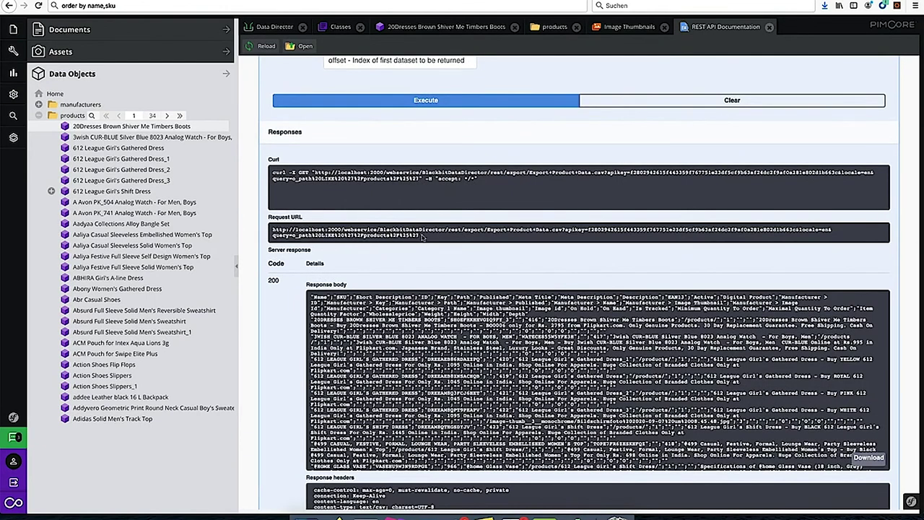
# - Load the generated request URL, including its API key, in a new browser tab, and inspect the returned CSV in Numbers
pyautogui.moveTo(422, 236); pyautogui.dragTo(272, 230)
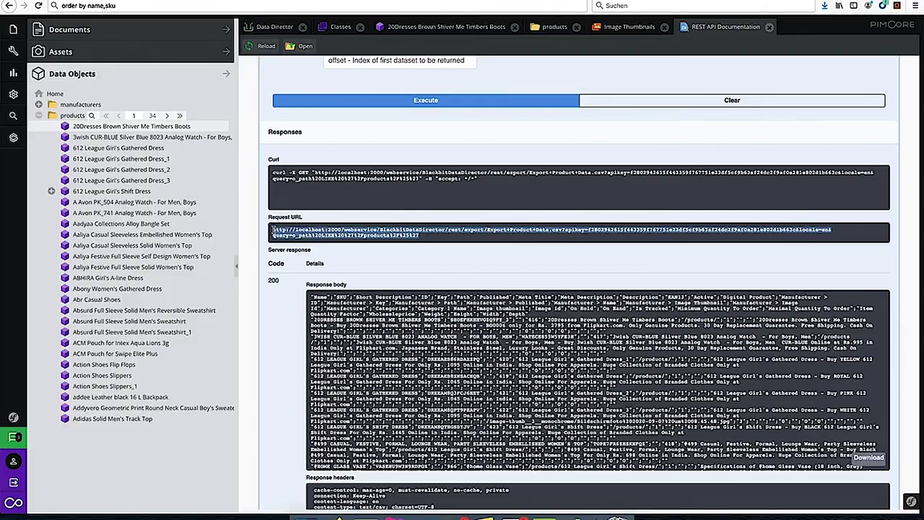
pyautogui.hotkey('ctrl', 'c')
pyautogui.hotkey('ctrl', 't')
pyautogui.hotkey('ctrl', 'v')
pyautogui.press('Return')
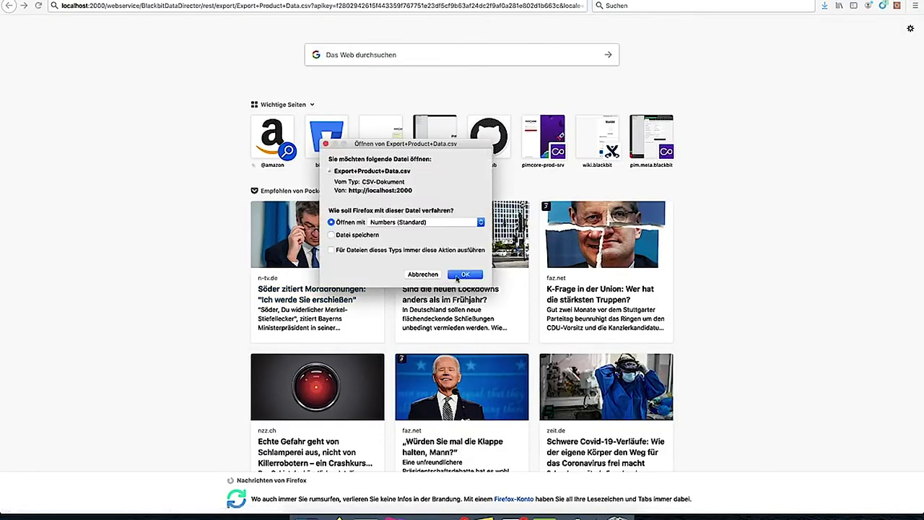
pyautogui.click(465, 274)
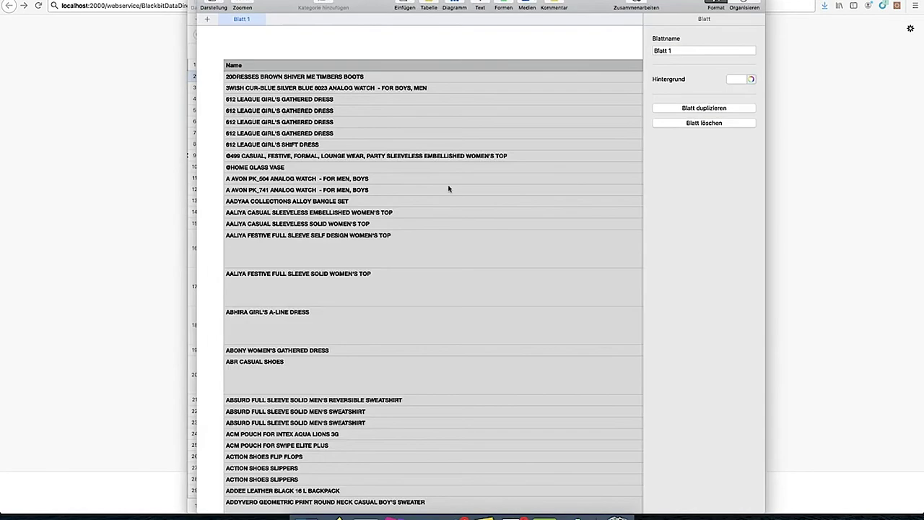
pyautogui.hscroll(5, 466, 168)
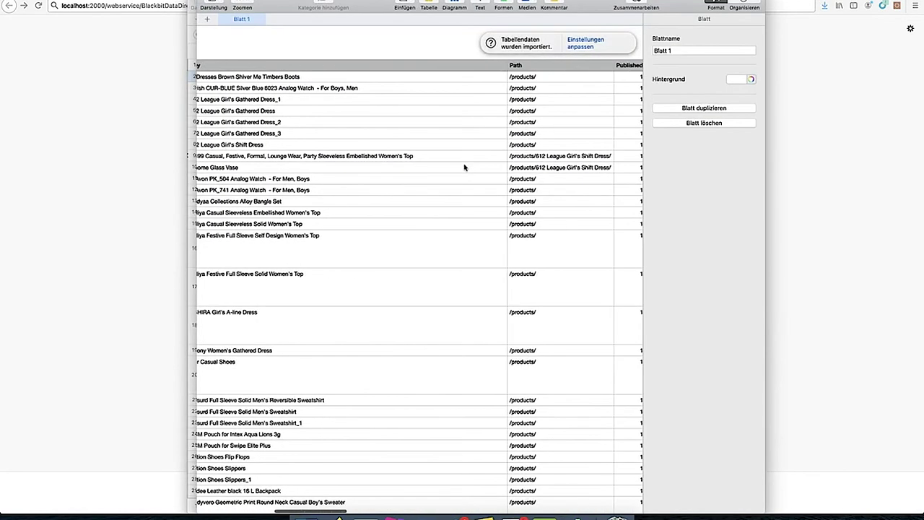
pyautogui.click(101, 149)
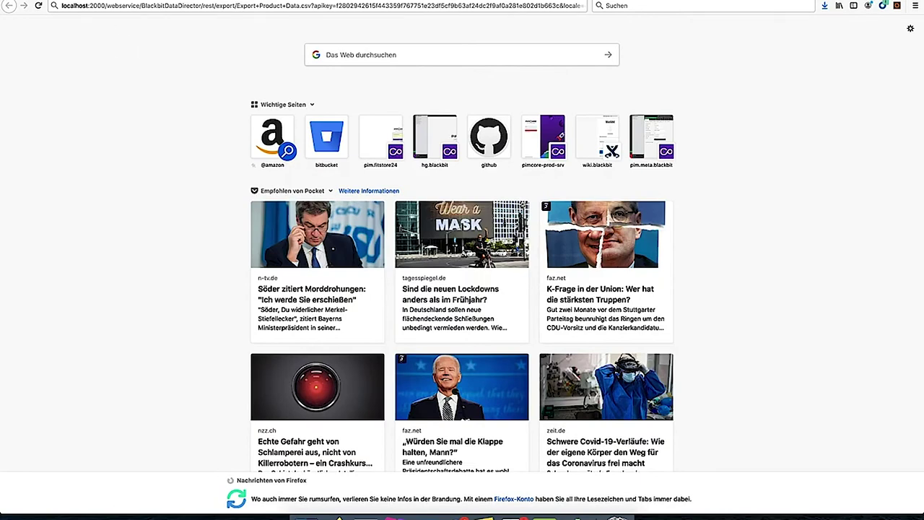
# - Back in the REST API documentation, examine the request URL's apikey and the endpoint's locale parameter
pyautogui.hotkey('ctrl', 'shift', 'Tab')
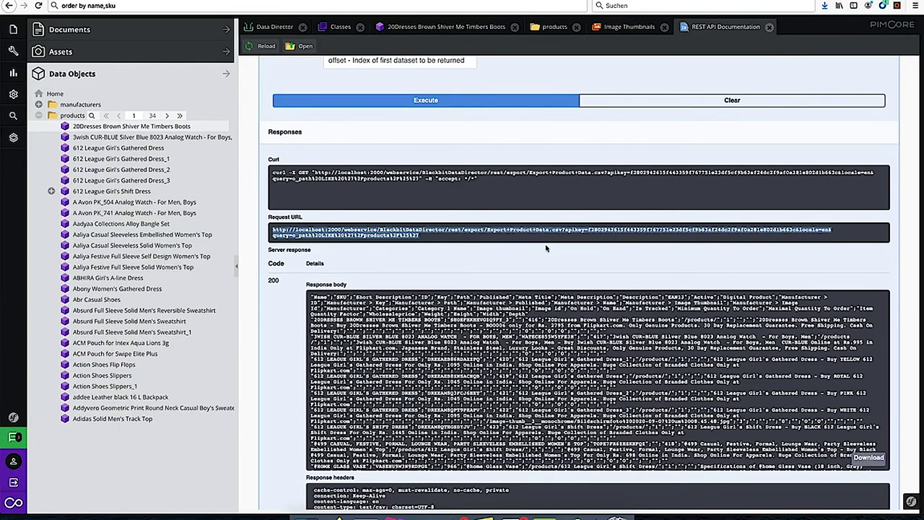
pyautogui.scroll(3, 545, 249)
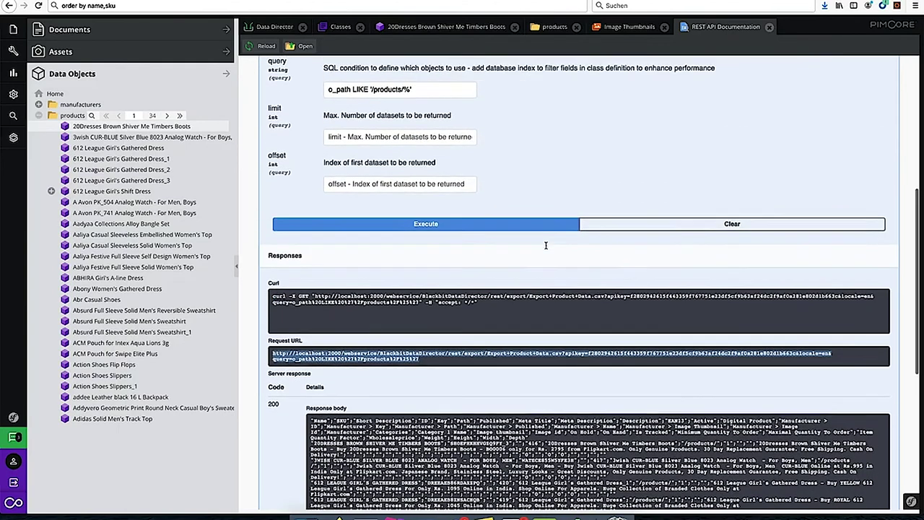
pyautogui.click(433, 363)
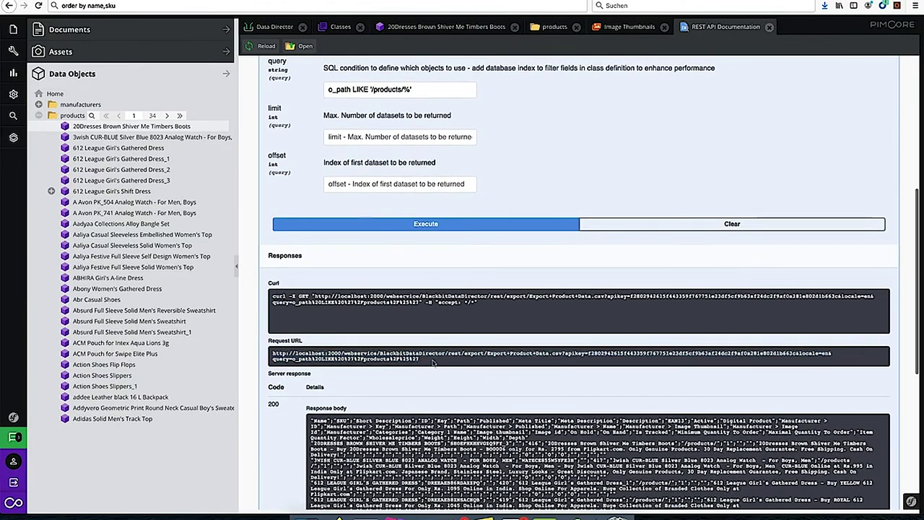
pyautogui.doubleClick(570, 354)
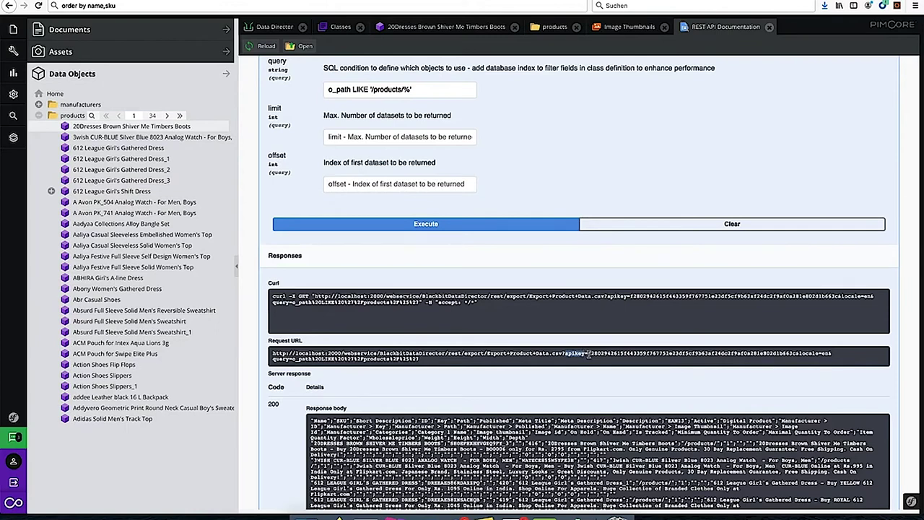
pyautogui.scroll(4, 588, 354)
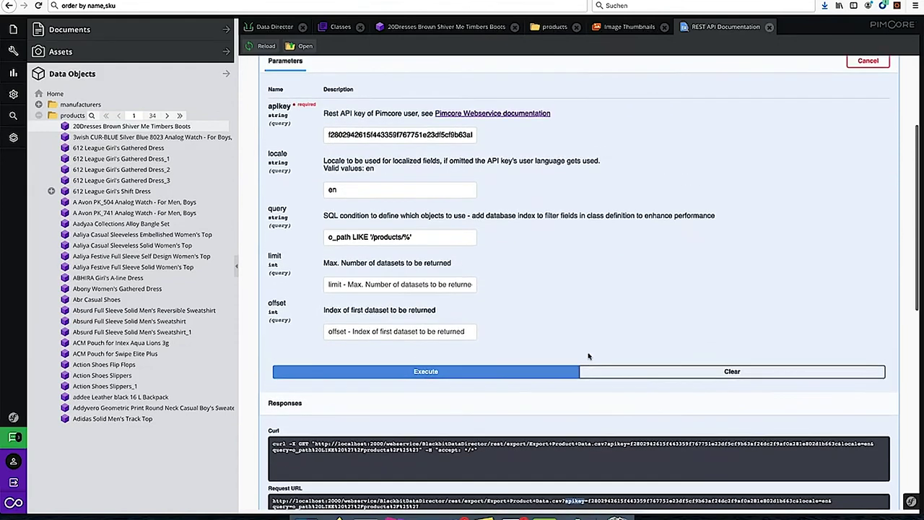
pyautogui.scroll(2, 588, 355)
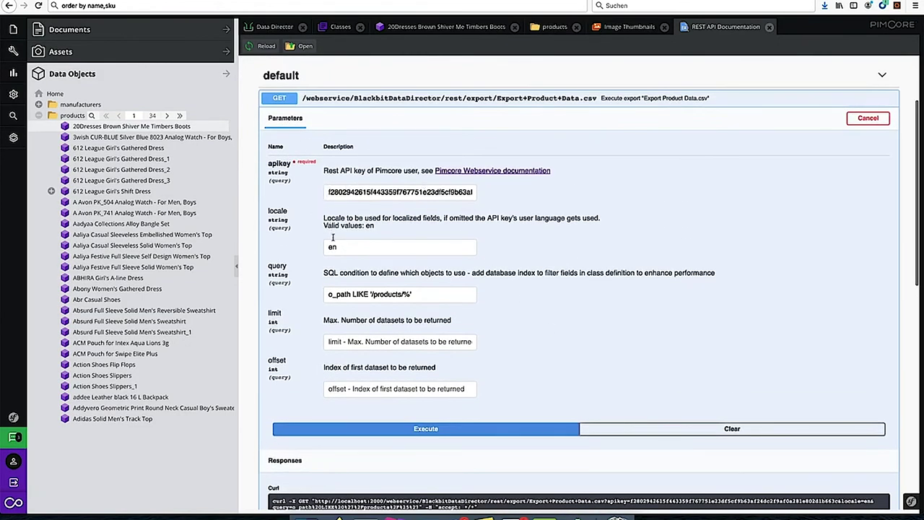
pyautogui.doubleClick(277, 210)
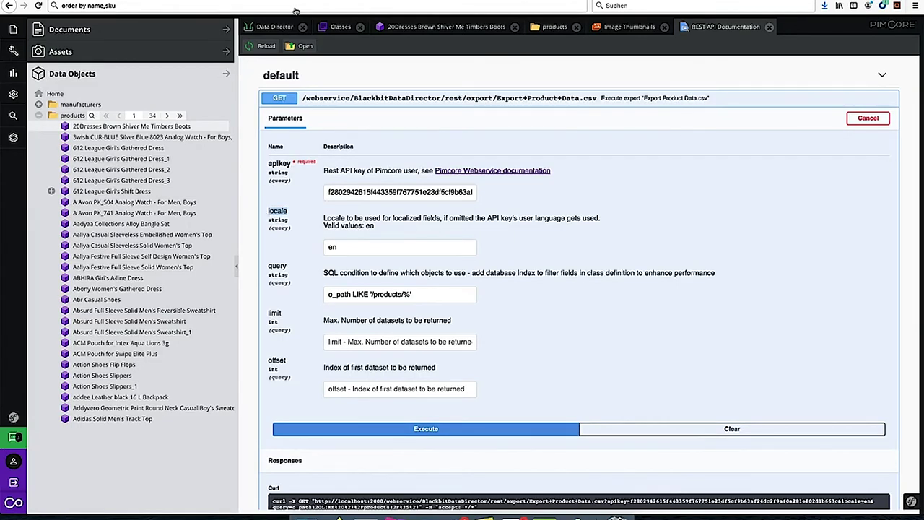
# - In the Export Product Data.csv dataport settings, set the Name field's data query selector to name#en:strtoupper
pyautogui.click(273, 27)
pyautogui.click(410, 69)
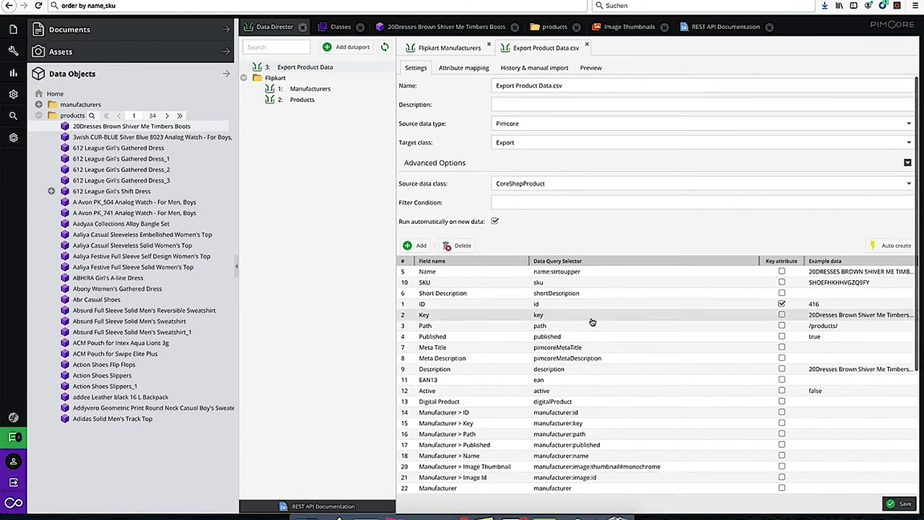
pyautogui.click(538, 272)
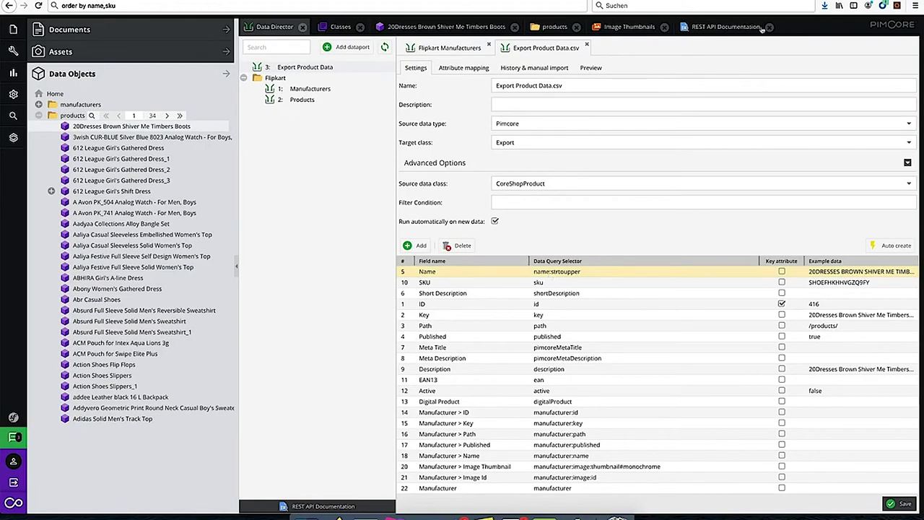
pyautogui.doubleClick(548, 272)
pyautogui.write('#de')
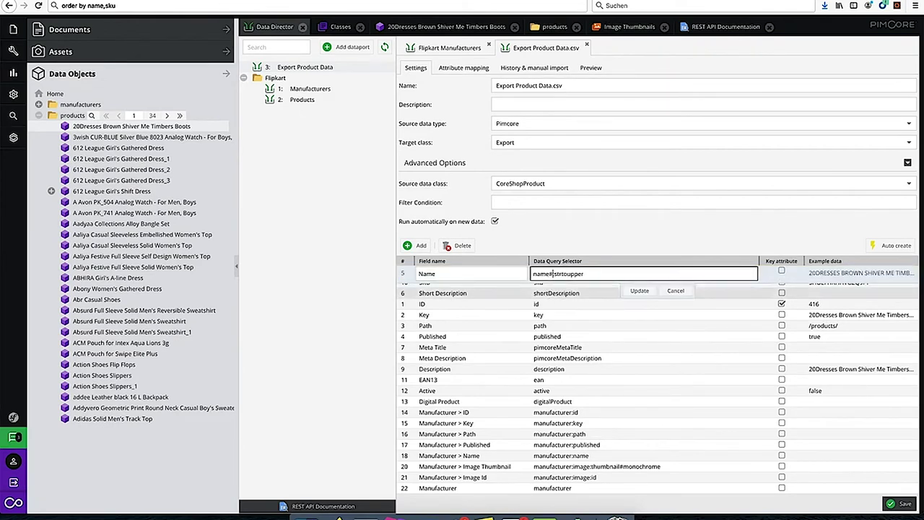
pyautogui.press('Return')
pyautogui.press('BackSpace')
pyautogui.press('BackSpace')
pyautogui.press('Delete')
pyautogui.write('en:')
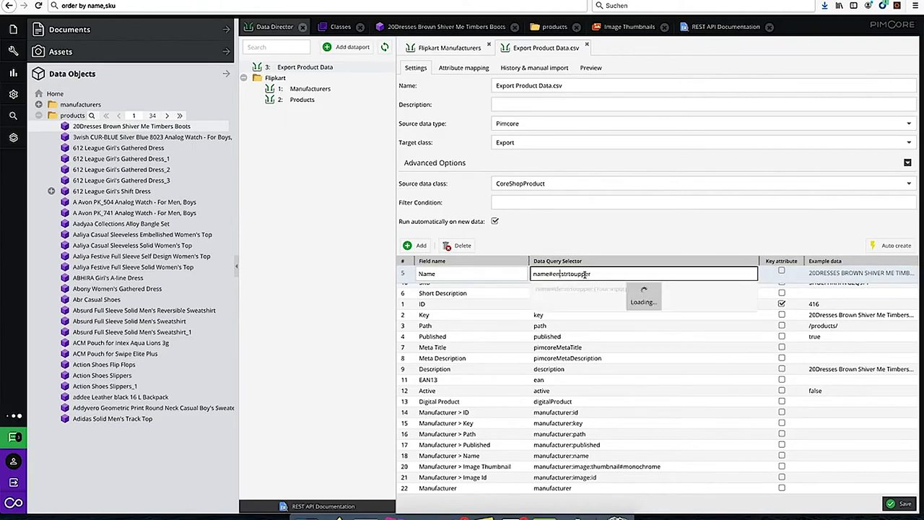
pyautogui.click(576, 292)
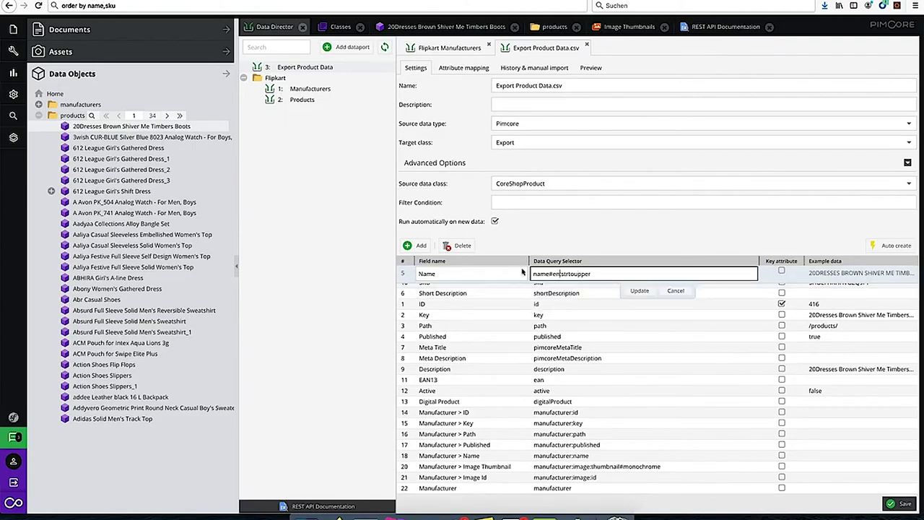
# - Remove the strtoupper function from the Name field's selector, leaving name#en, and save the dataport
pyautogui.moveTo(560, 274); pyautogui.dragTo(623, 274)
pyautogui.press('BackSpace')
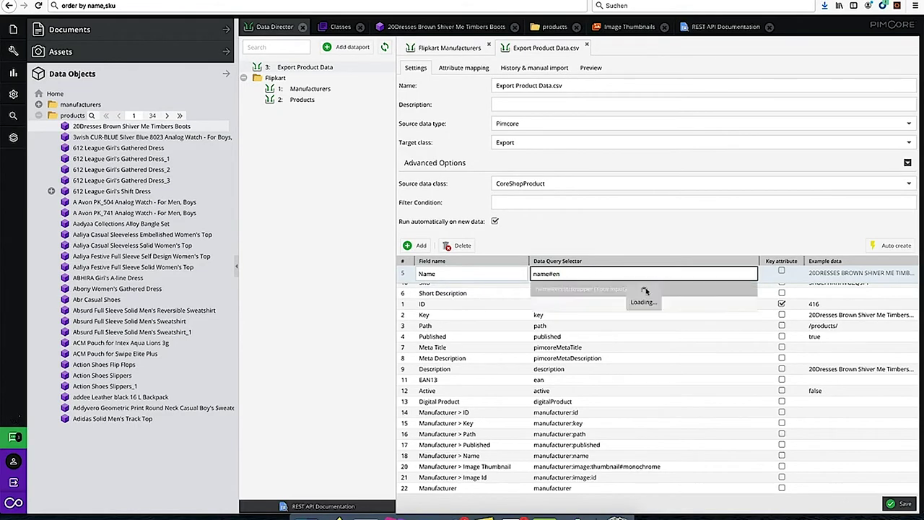
pyautogui.click(639, 293)
pyautogui.click(638, 292)
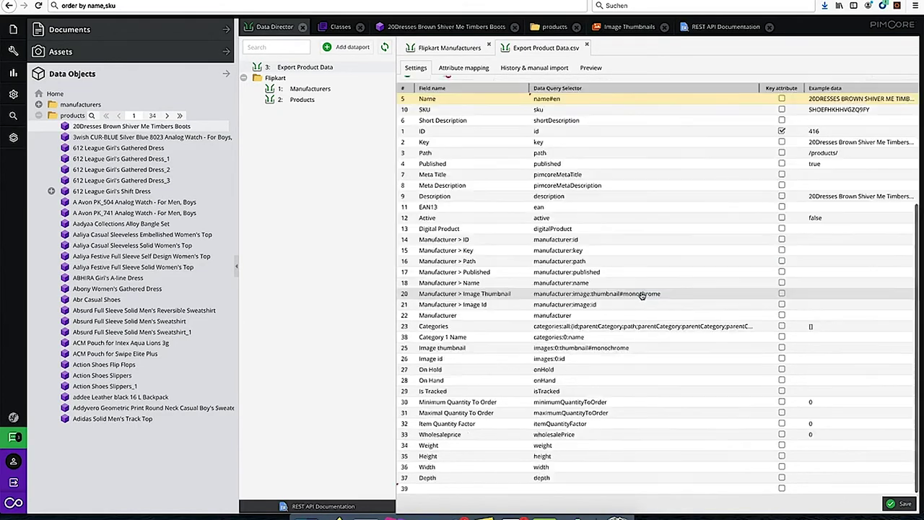
pyautogui.click(900, 505)
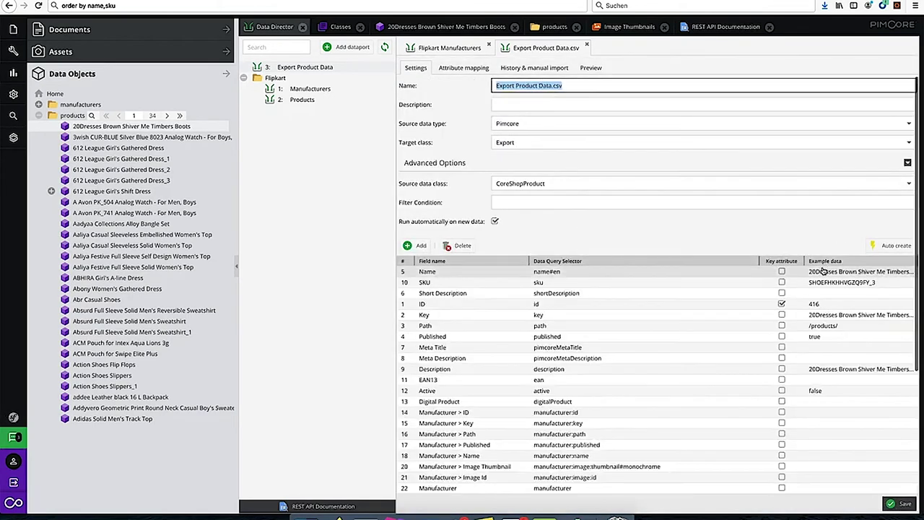
# - Reset the Name field's data query selector to name without a language suffix, and save the dataport
pyautogui.doubleClick(565, 272)
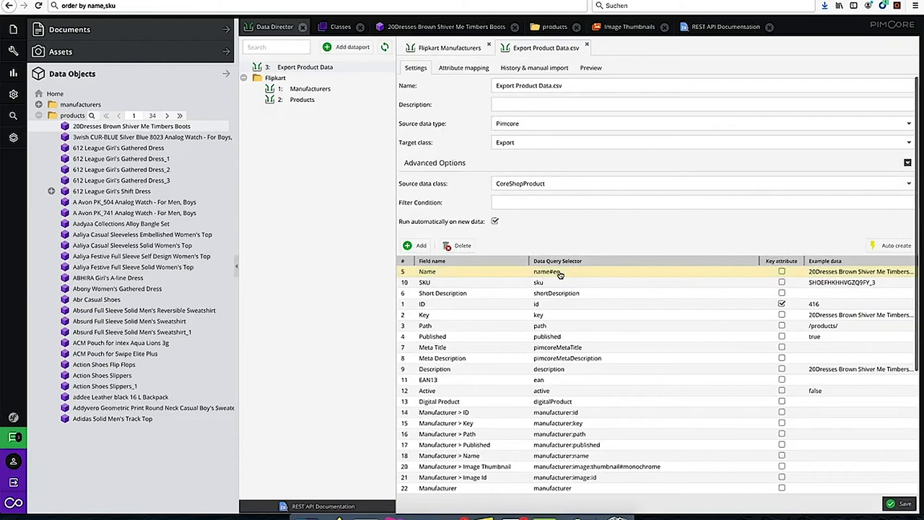
pyautogui.press('BackSpace')
pyautogui.press('BackSpace')
pyautogui.press('BackSpace')
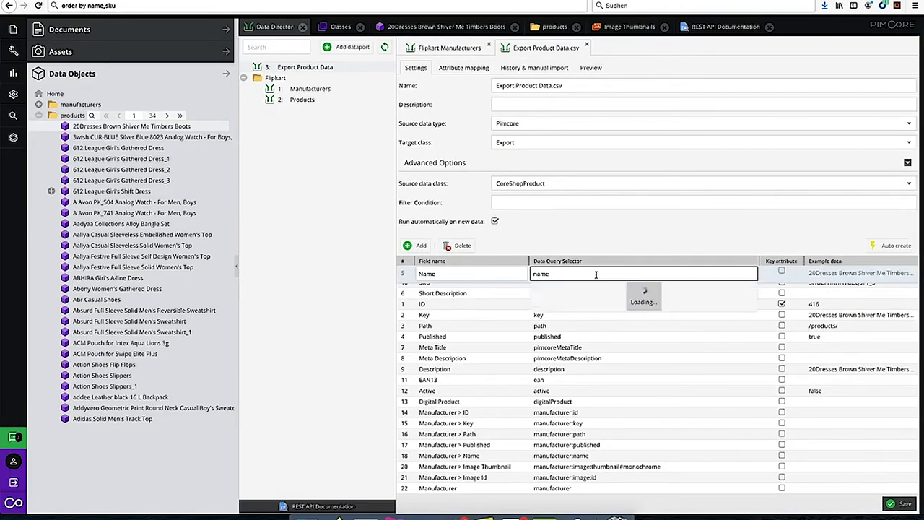
pyautogui.scroll(-3, 585, 328)
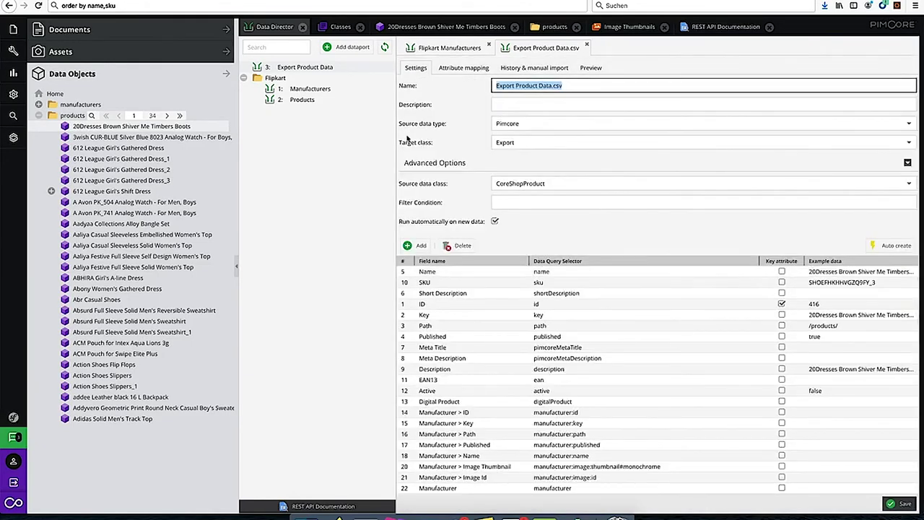
# - Examine the locale value en in the REST API documentation and the matching locale parameter in the request URL loaded in the browser
pyautogui.click(724, 28)
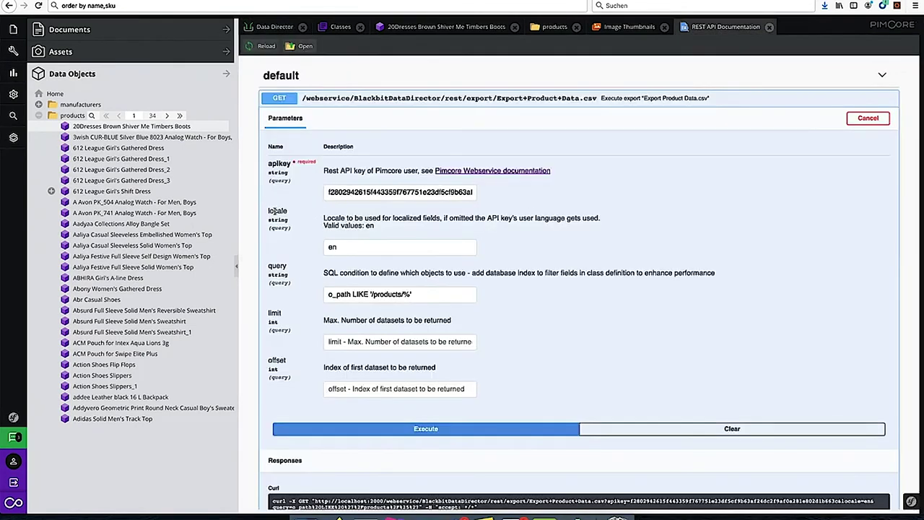
pyautogui.click(337, 247)
pyautogui.doubleClick(331, 247)
pyautogui.scroll(-1, 474, 450)
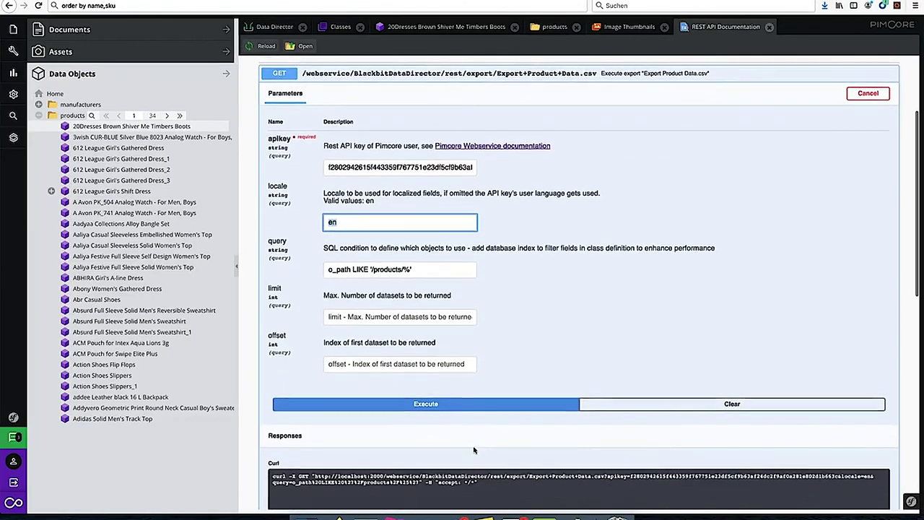
pyautogui.scroll(-3, 474, 450)
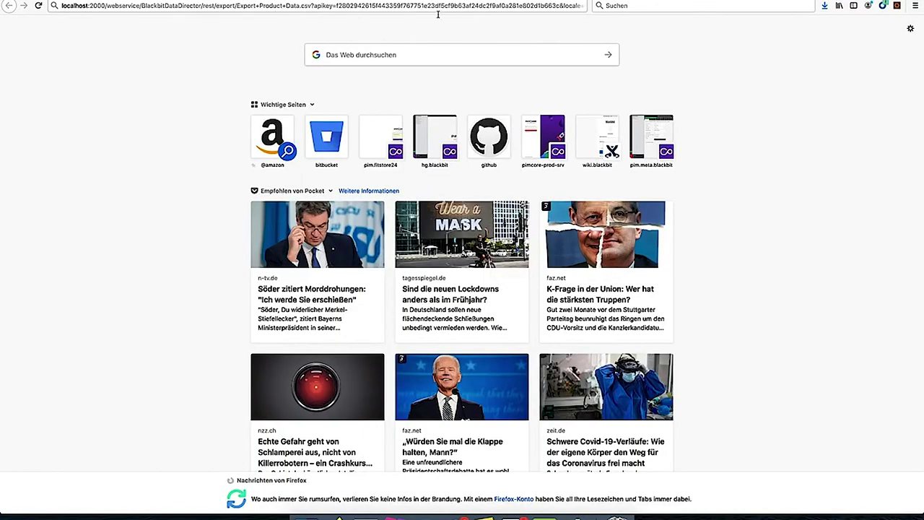
pyautogui.click(491, 10)
pyautogui.moveTo(491, 10); pyautogui.dragTo(650, 22)
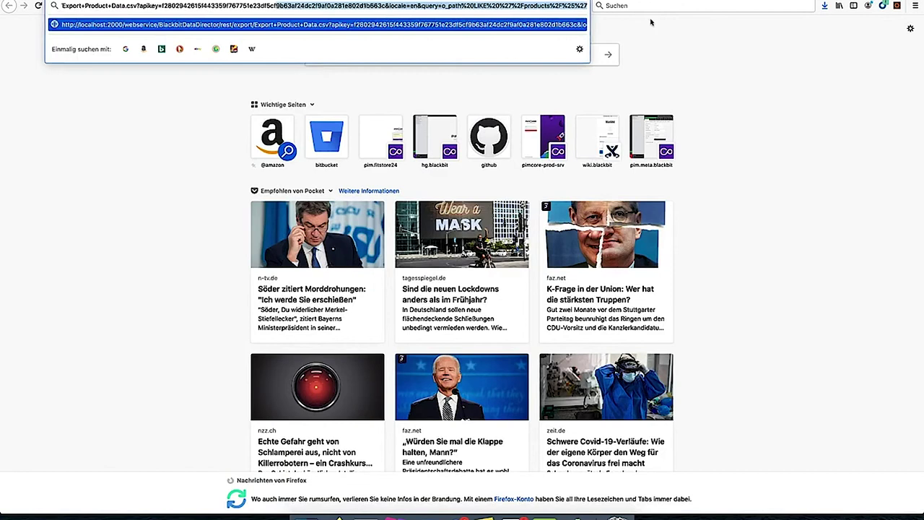
pyautogui.doubleClick(413, 5)
pyautogui.write('der by name,sku')
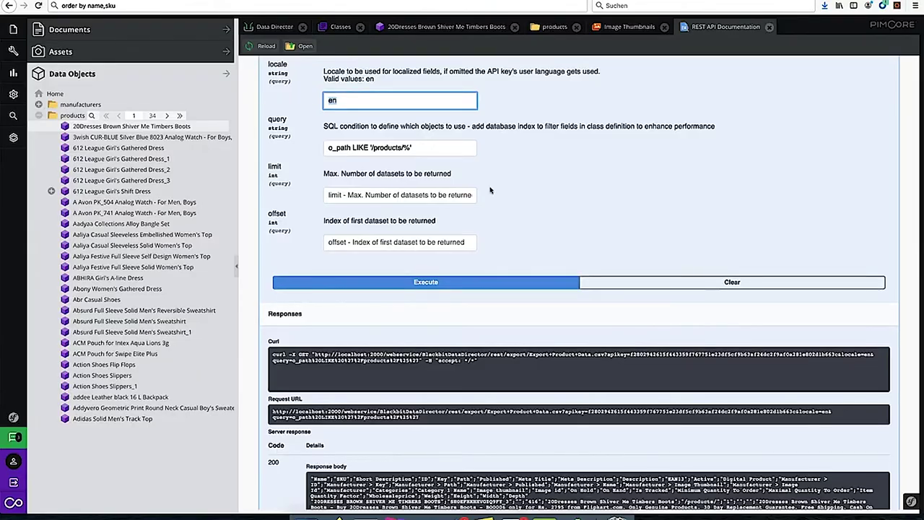
# - Examine the endpoint's query parameter, and compare it with the products folder's export options and the dataport's Filter Condition
pyautogui.scroll(2, 500, 172)
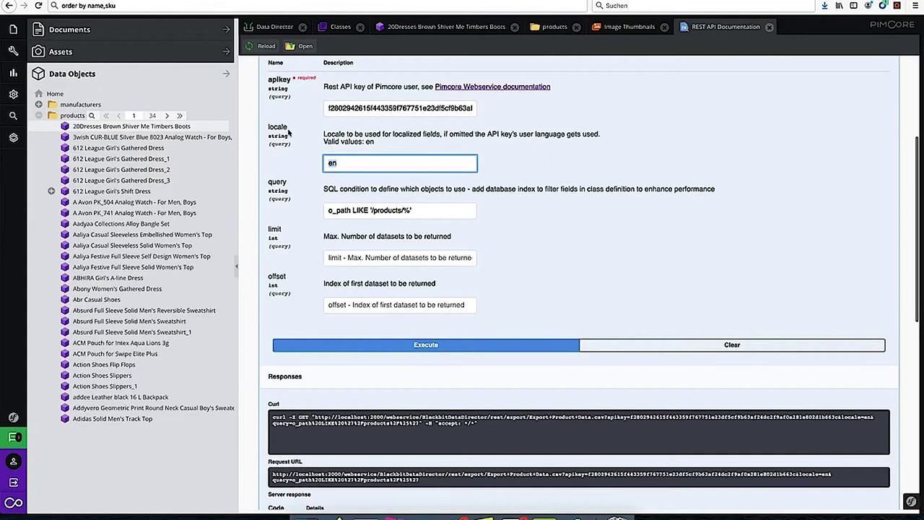
pyautogui.click(286, 192)
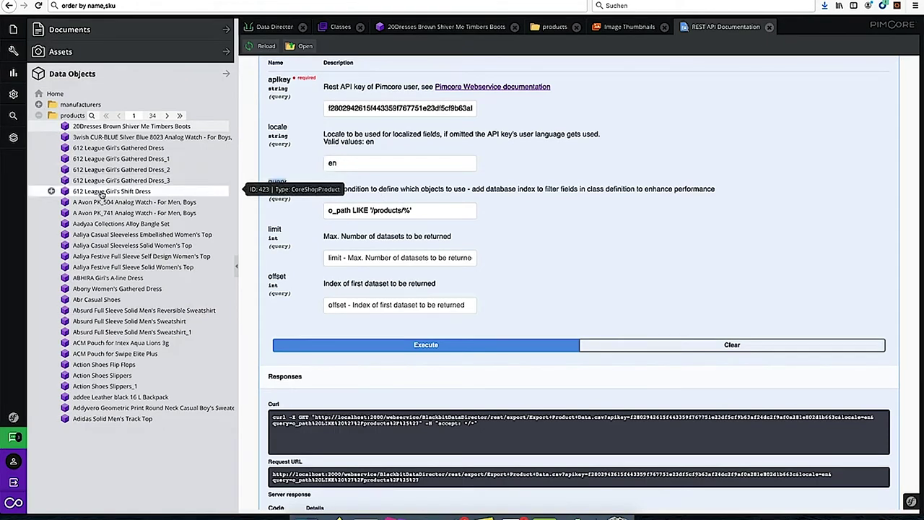
pyautogui.rightClick(70, 116)
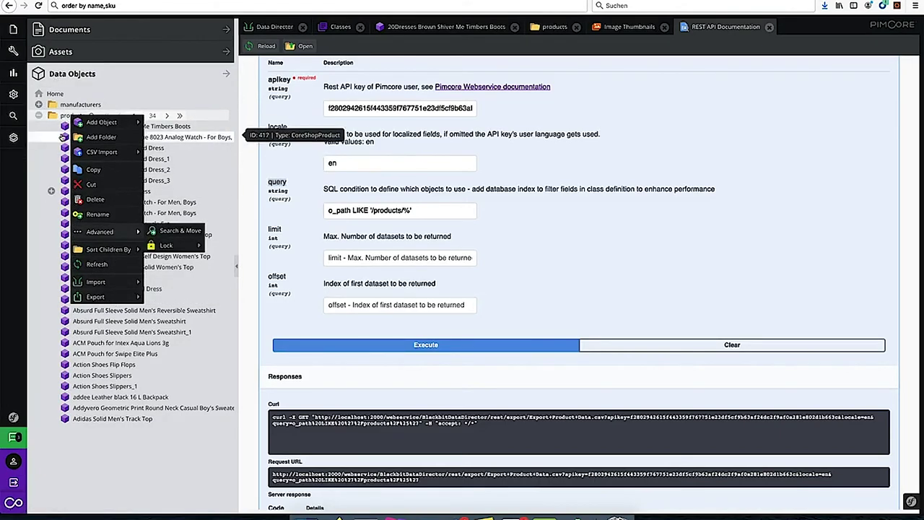
pyautogui.moveTo(117, 296)
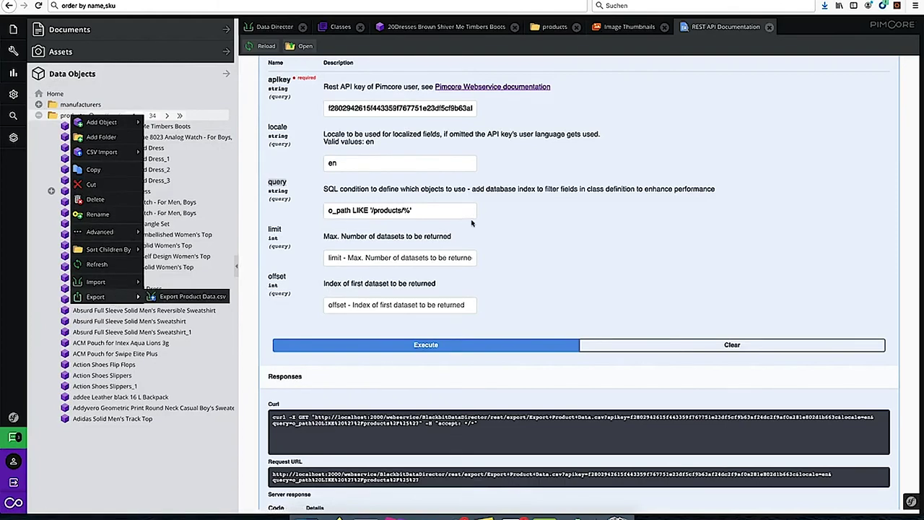
pyautogui.click(426, 210)
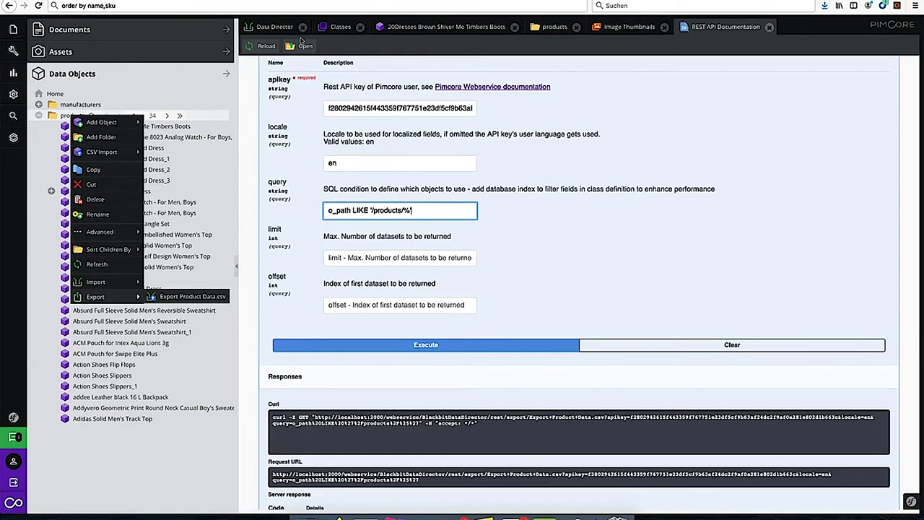
pyautogui.click(268, 29)
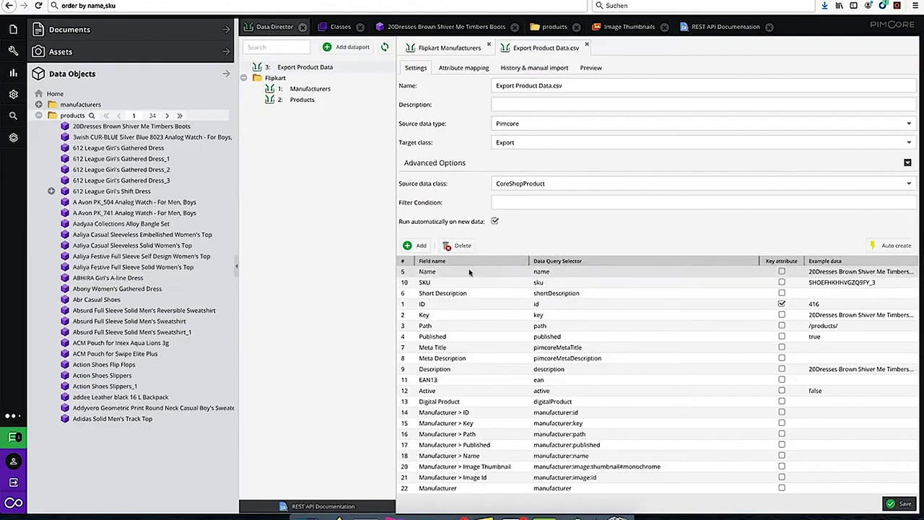
pyautogui.click(519, 203)
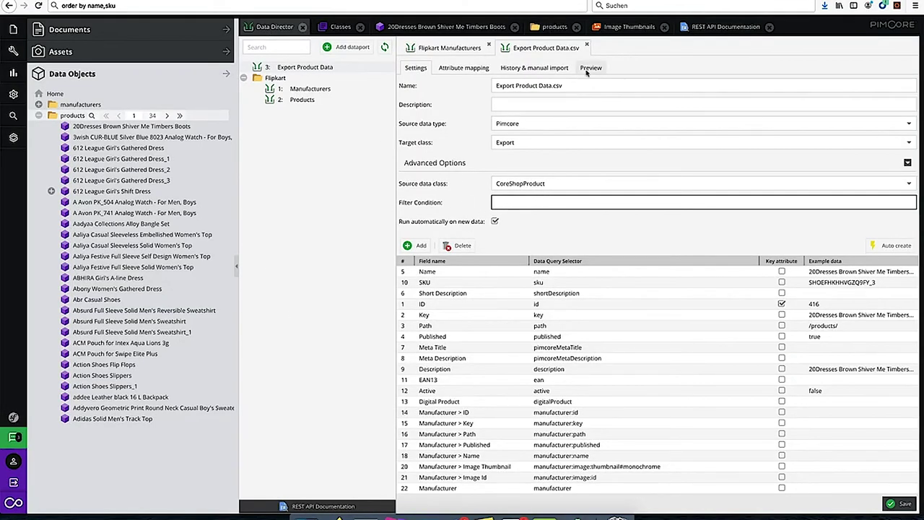
# - In the REST API documentation, set the query parameter to o_key LIKE '6%' and execute the request
pyautogui.click(707, 28)
pyautogui.moveTo(438, 212); pyautogui.dragTo(300, 210)
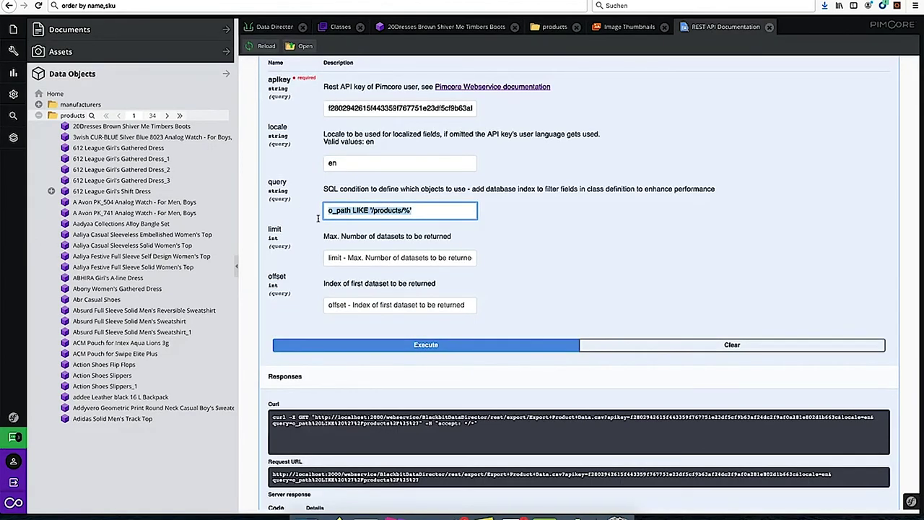
pyautogui.write('o_key LIKE')
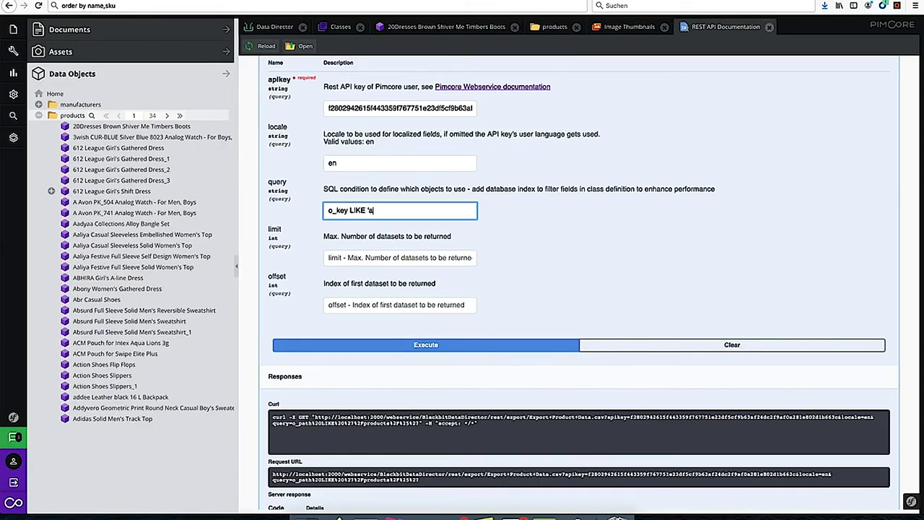
pyautogui.write("'6%")
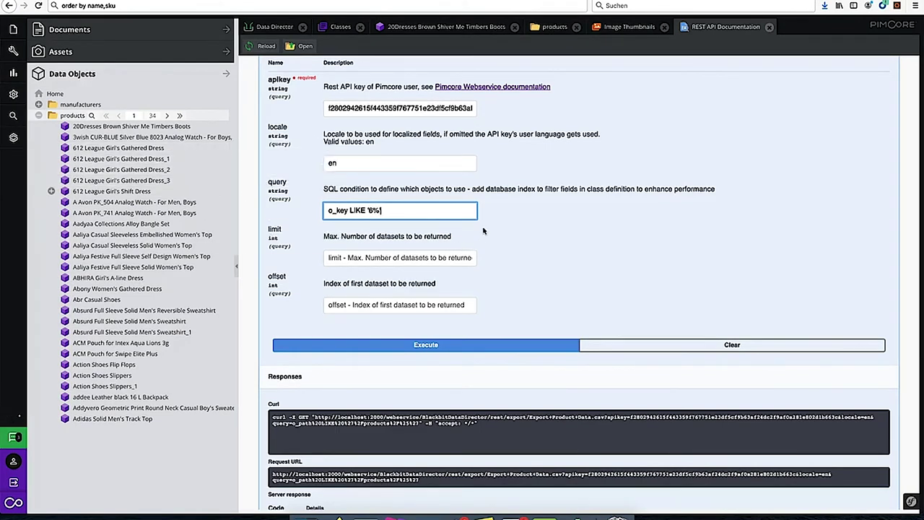
pyautogui.click(443, 345)
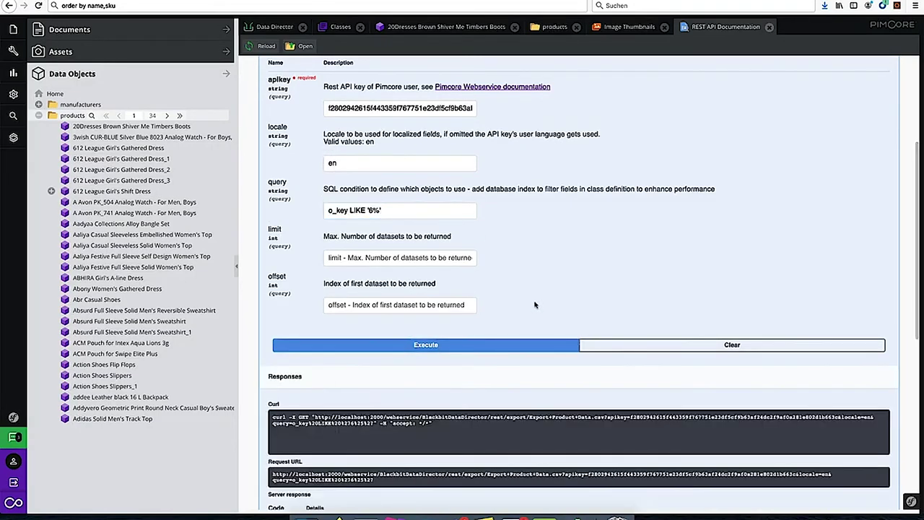
# - Load the new request URL, including its API key, in a new browser tab, and open the returned CSV in Numbers
pyautogui.scroll(-2, 535, 304)
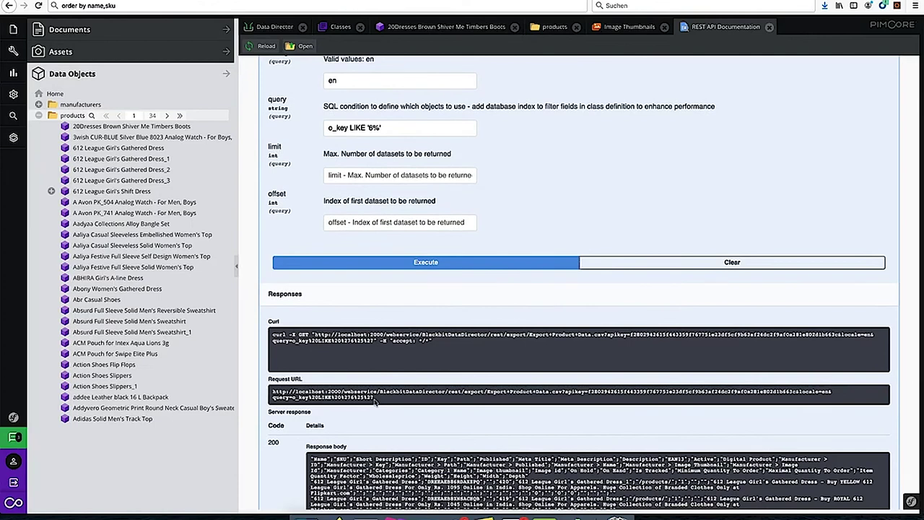
pyautogui.moveTo(375, 399); pyautogui.dragTo(273, 393)
pyautogui.press('super+c')
pyautogui.press('super+t')
pyautogui.press('super+v')
pyautogui.press('Return')
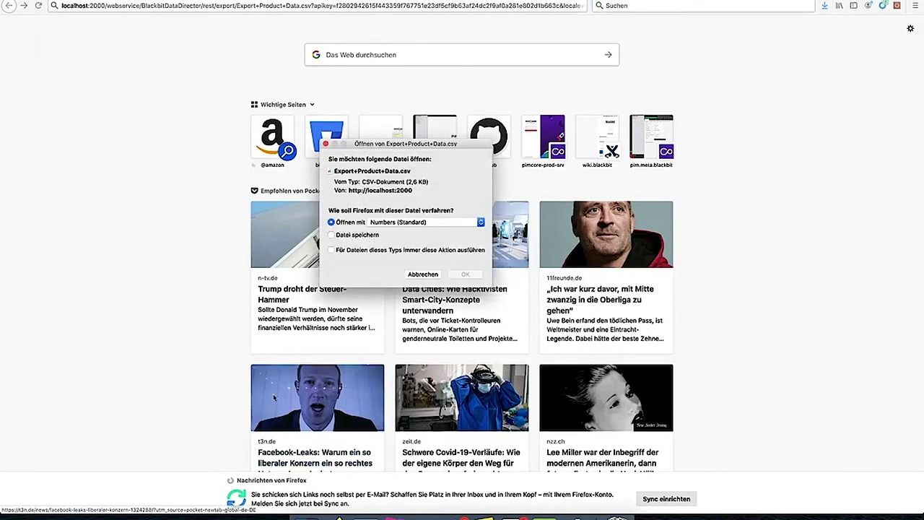
pyautogui.click(473, 274)
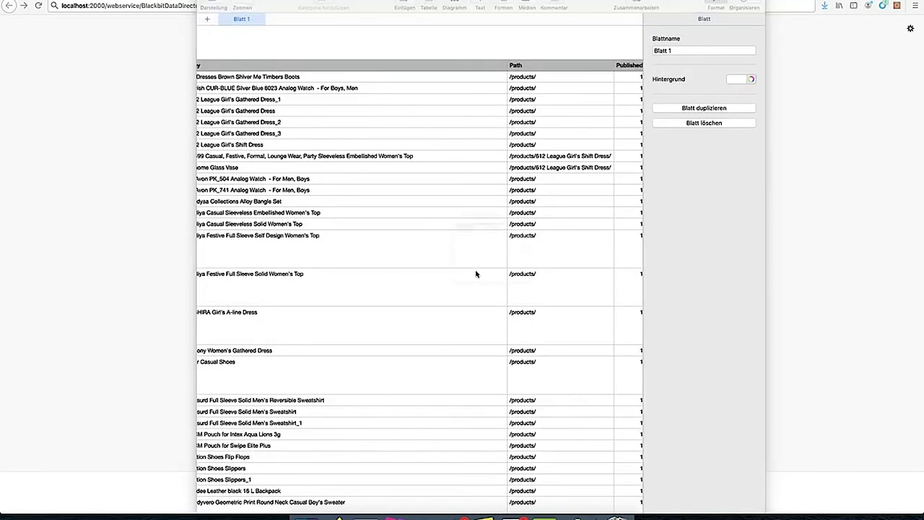
# - Inspect the Name and Key columns of the filtered product export in Numbers, and return to the browser
pyautogui.click(236, 77)
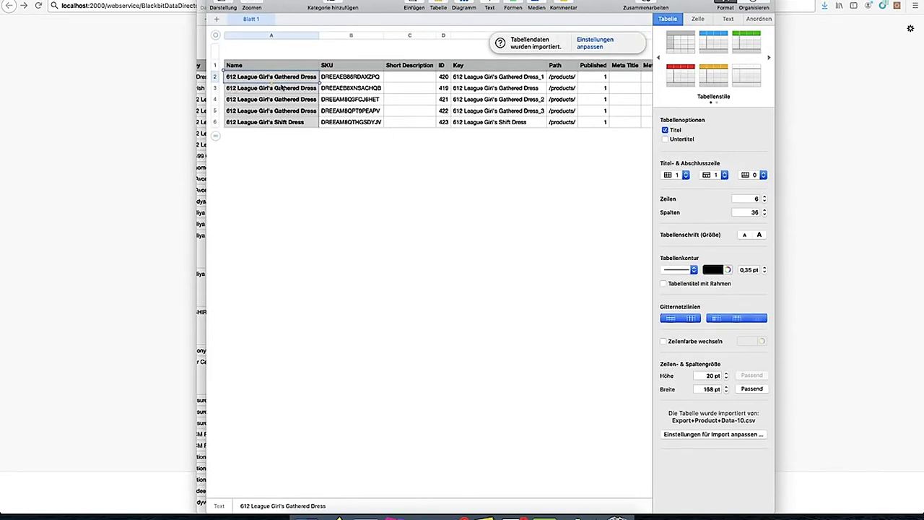
pyautogui.click(473, 79)
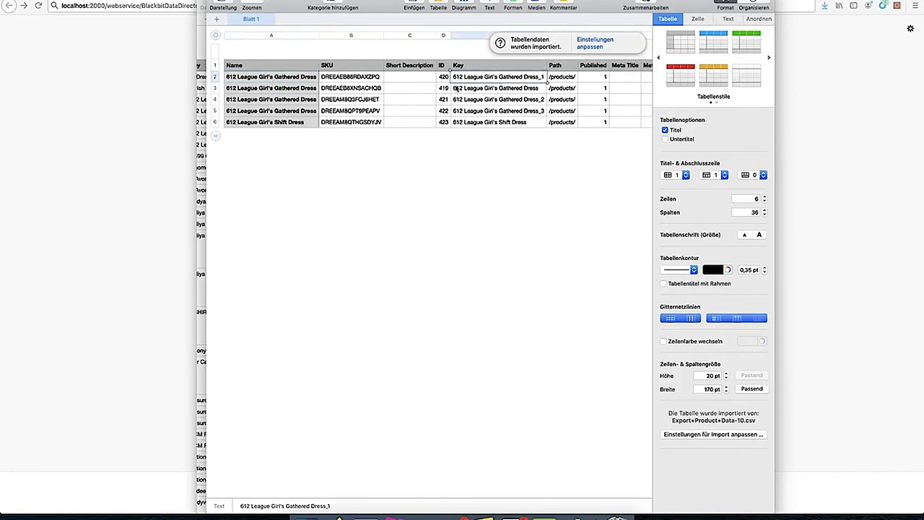
pyautogui.click(335, 515)
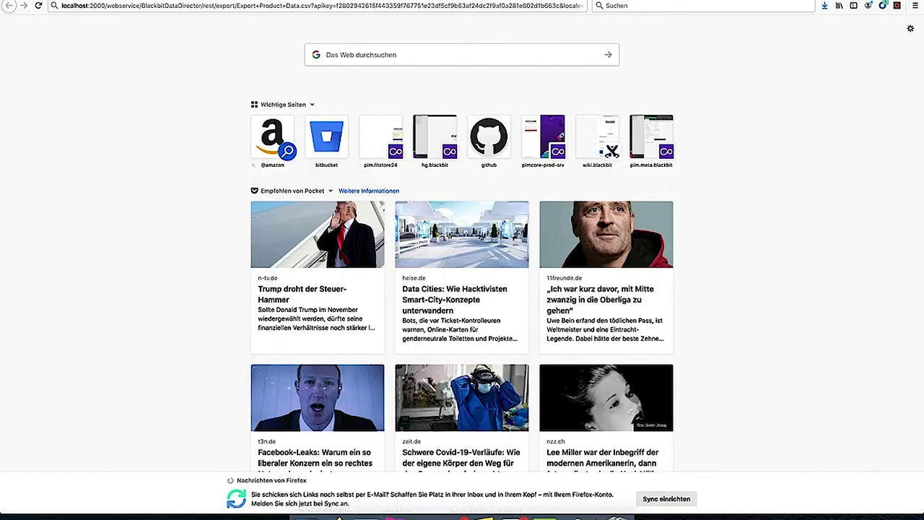
pyautogui.click(560, 509)
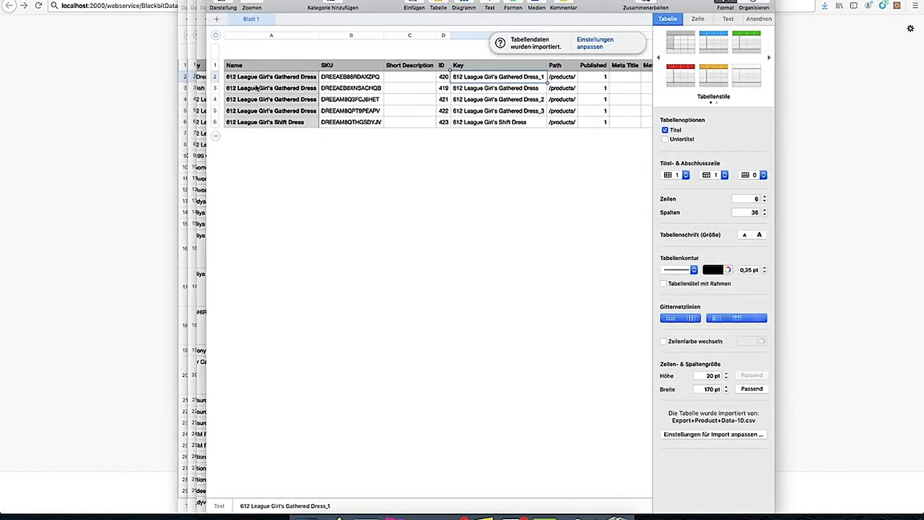
pyautogui.click(335, 514)
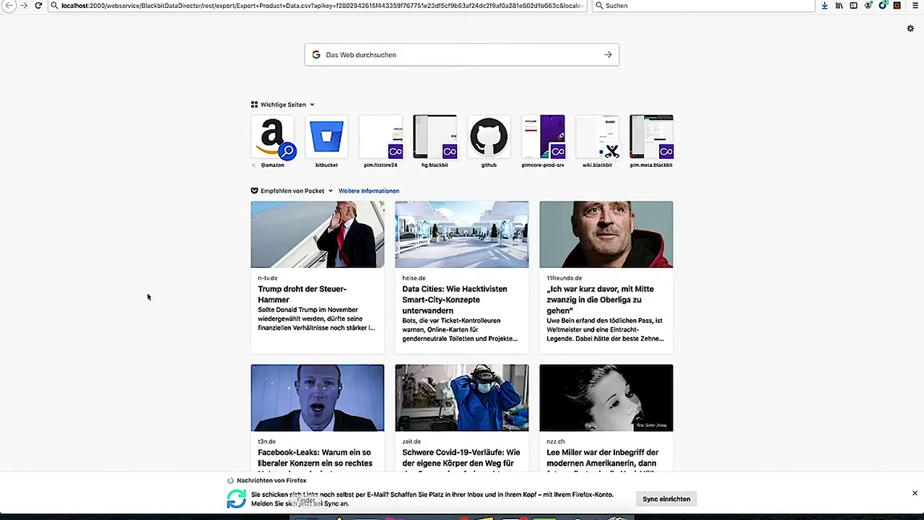
# - Return to the REST API documentation, set the limit parameter to 3, and execute the request
pyautogui.press('super+grave')
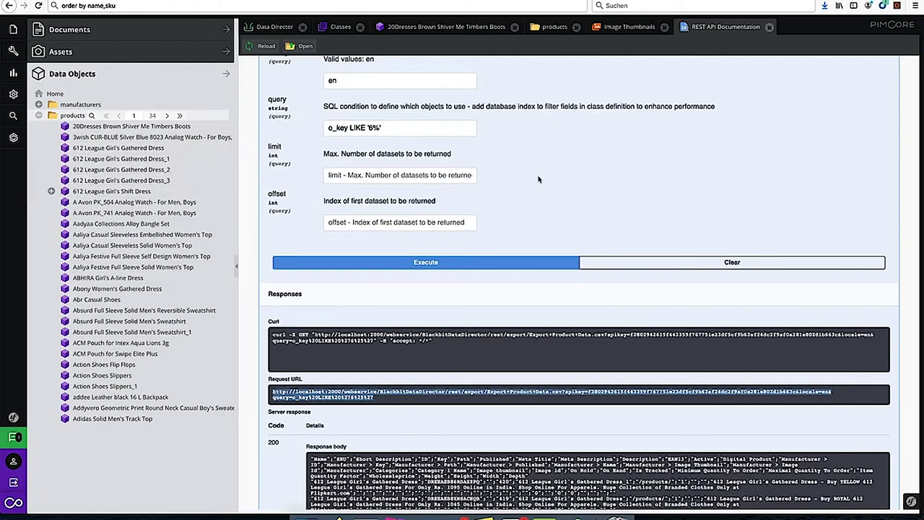
pyautogui.click(549, 194)
pyautogui.scroll(3, 548, 194)
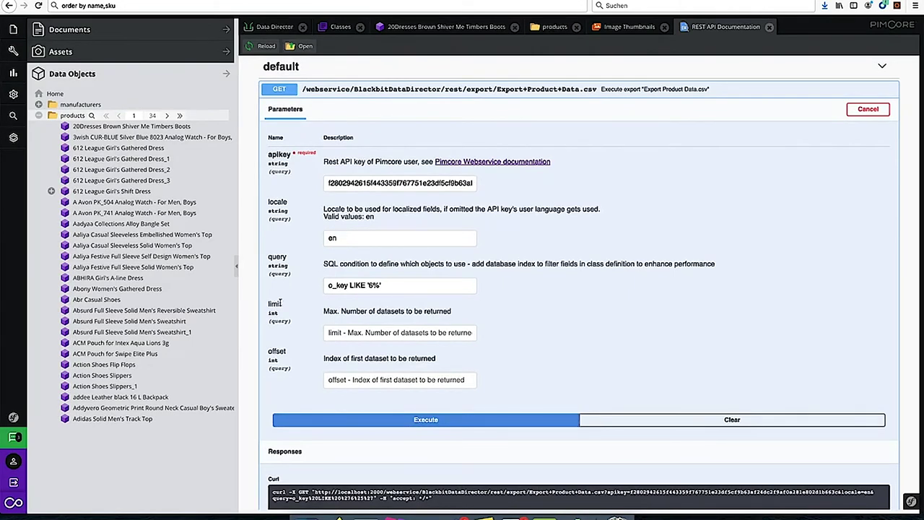
pyautogui.click(350, 334)
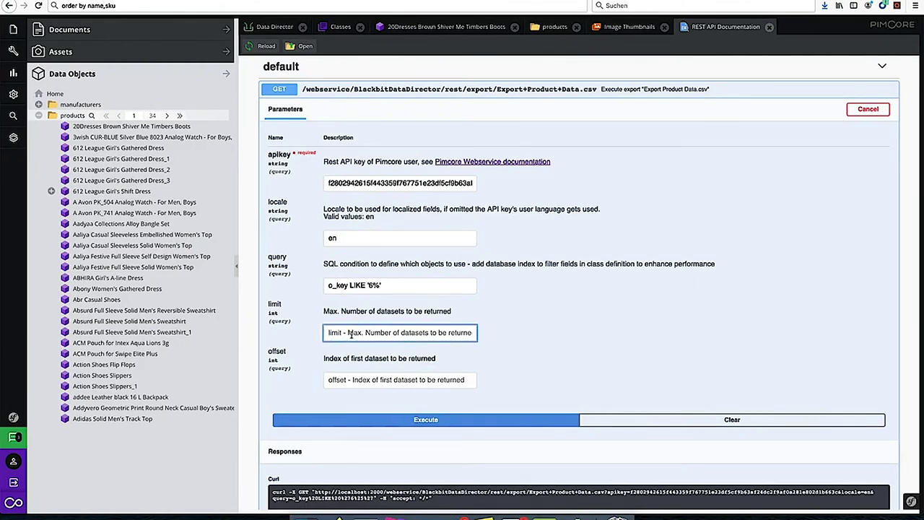
pyautogui.write('3')
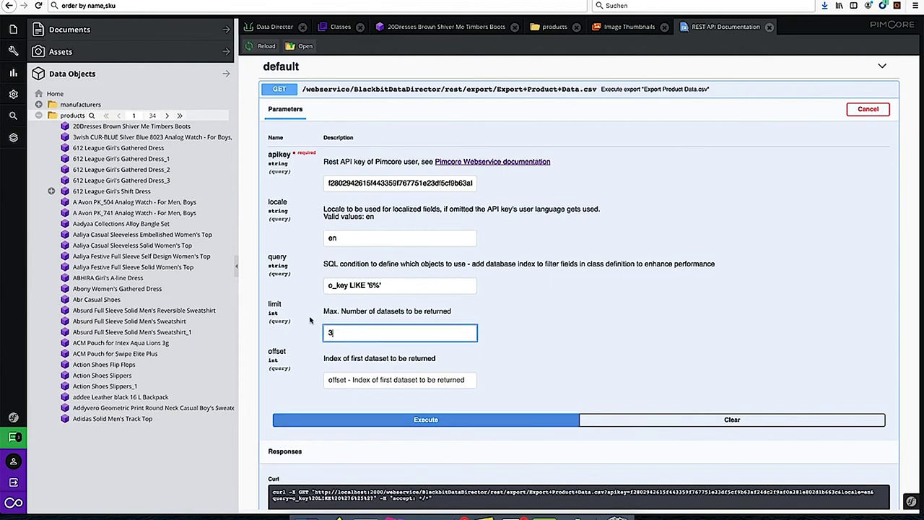
pyautogui.click(391, 290)
pyautogui.scroll(-2, 534, 350)
pyautogui.click(513, 347)
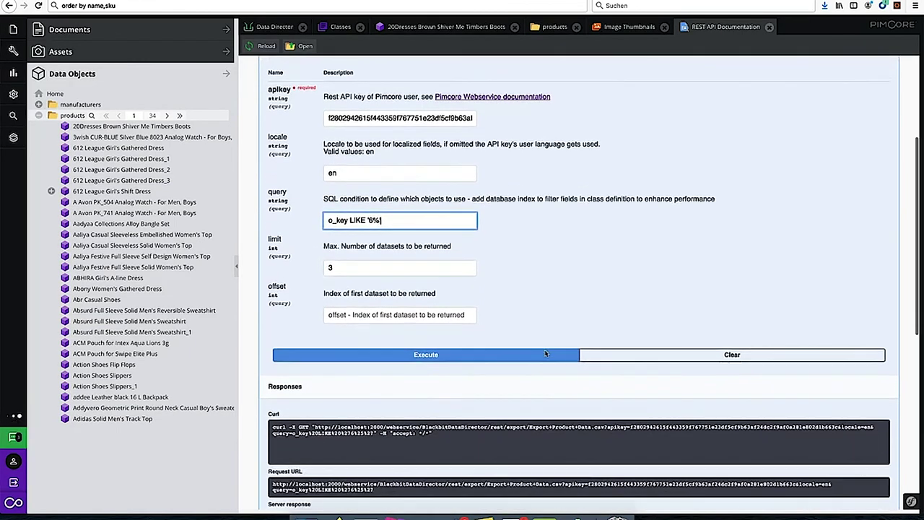
pyautogui.click(514, 347)
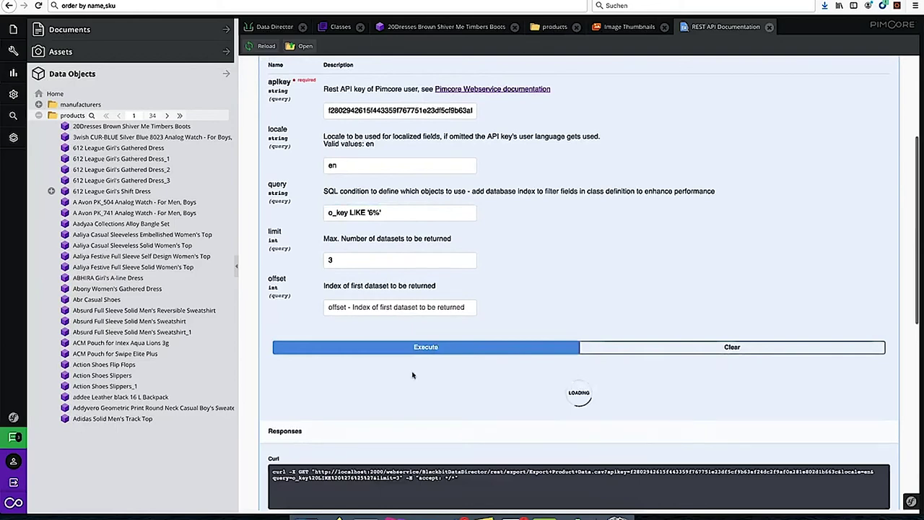
# - Load the limited request URL, including its API key, in a new browser tab and open the returned CSV in Numbers
pyautogui.scroll(-2, 402, 392)
pyautogui.moveTo(401, 403); pyautogui.dragTo(274, 396)
pyautogui.press('super+c')
pyautogui.press('super+t')
pyautogui.press('super+v')
pyautogui.press('Return')
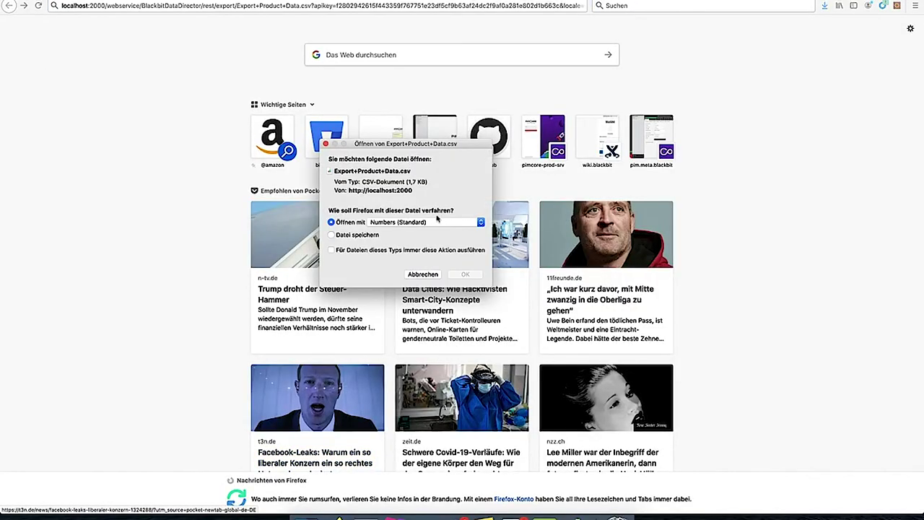
pyautogui.click(474, 275)
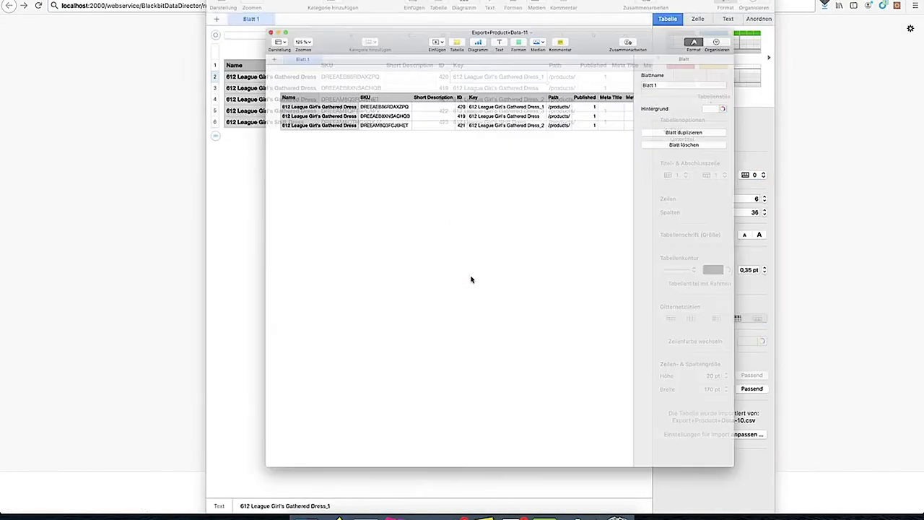
# - Place the limited export beside the earlier unlimited one in Numbers, compare their product rows, and return to Firefox
pyautogui.click(266, 77)
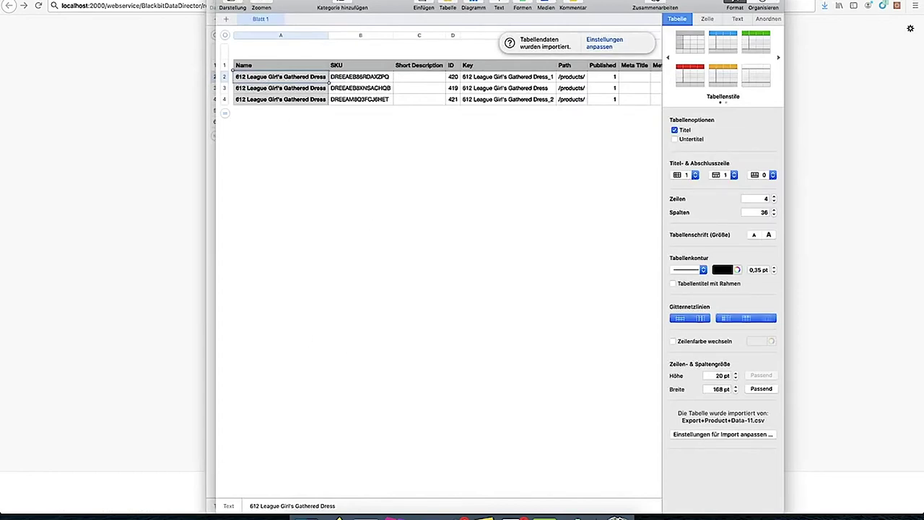
pyautogui.moveTo(433, 10); pyautogui.dragTo(625, 11)
pyautogui.moveTo(324, 11); pyautogui.dragTo(231, 11)
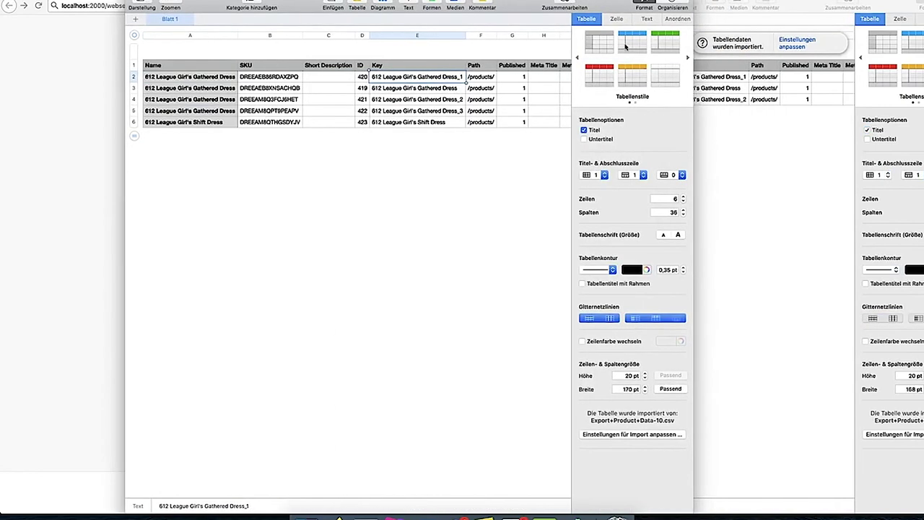
pyautogui.click(731, 145)
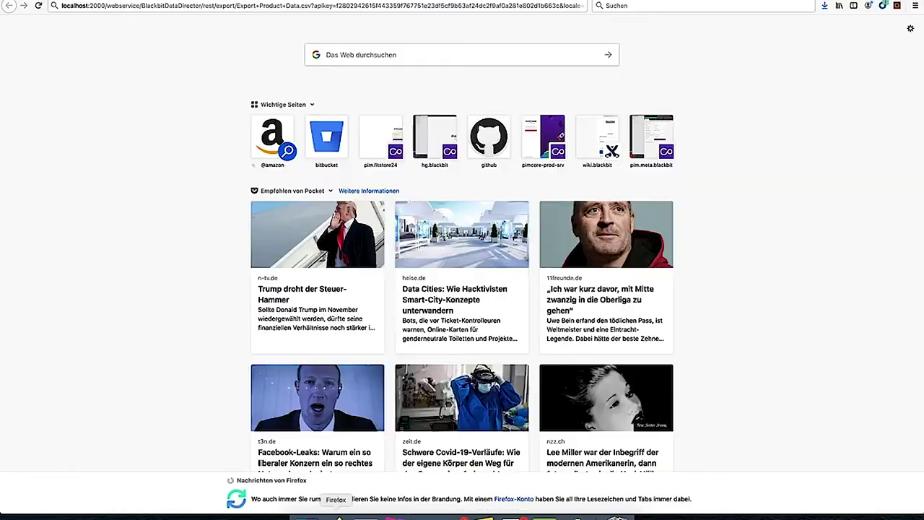
pyautogui.click(334, 515)
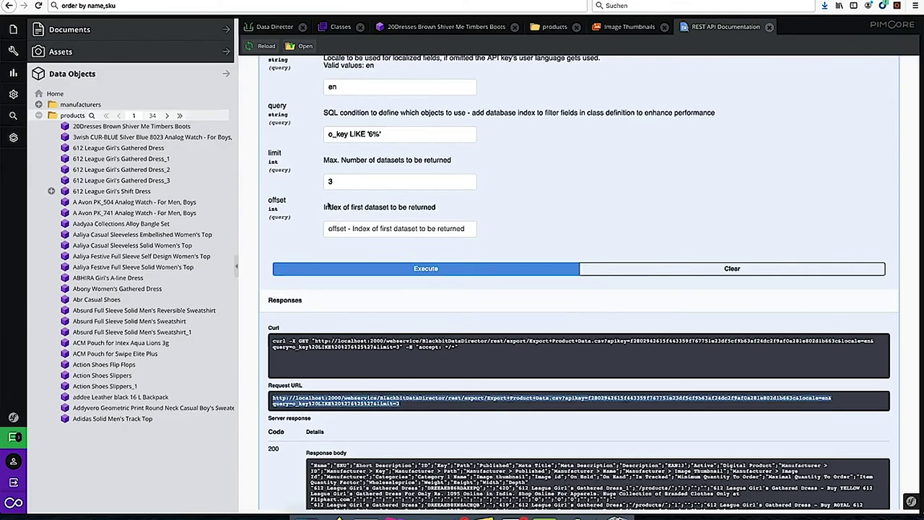
# - Set the offset parameter to 1 in the REST API documentation and execute the request
pyautogui.click(345, 231)
pyautogui.write('1')
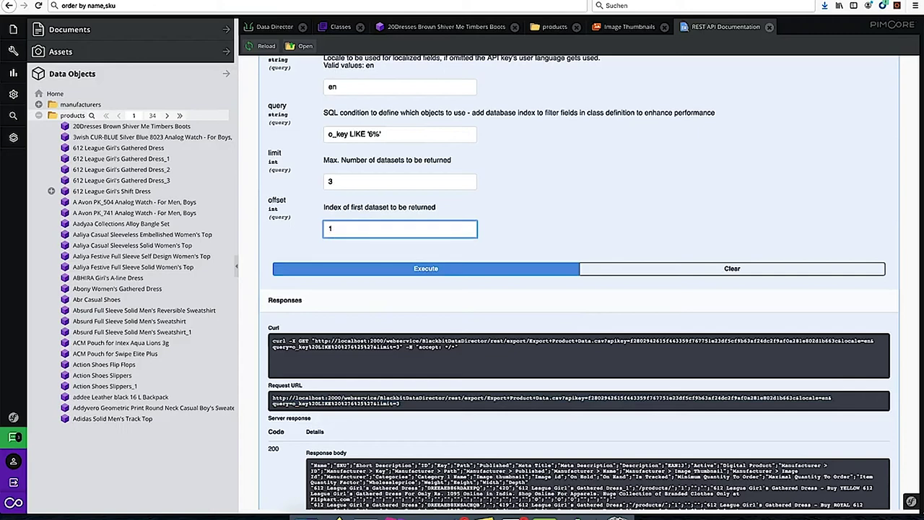
pyautogui.click(402, 271)
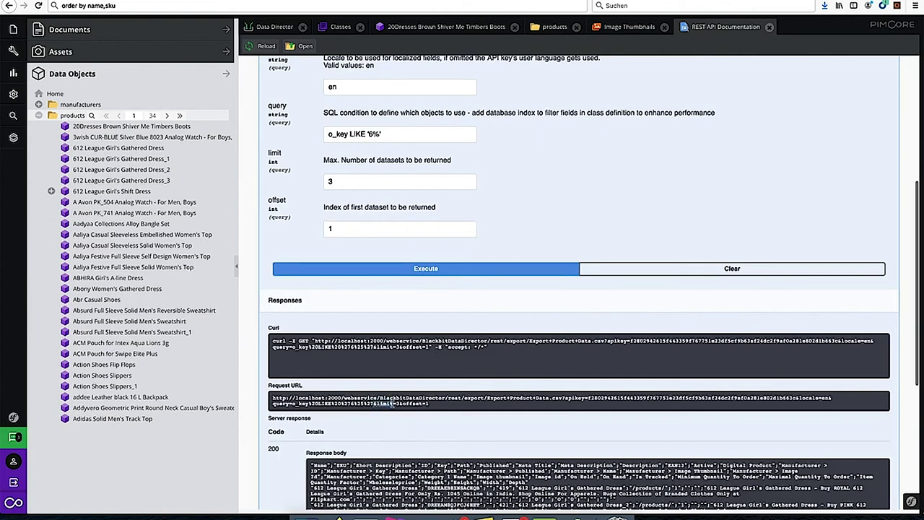
# - Load the request URL with limit and offset, including its API key, in a new tab and open the CSV in Numbers
pyautogui.moveTo(425, 403); pyautogui.dragTo(272, 398)
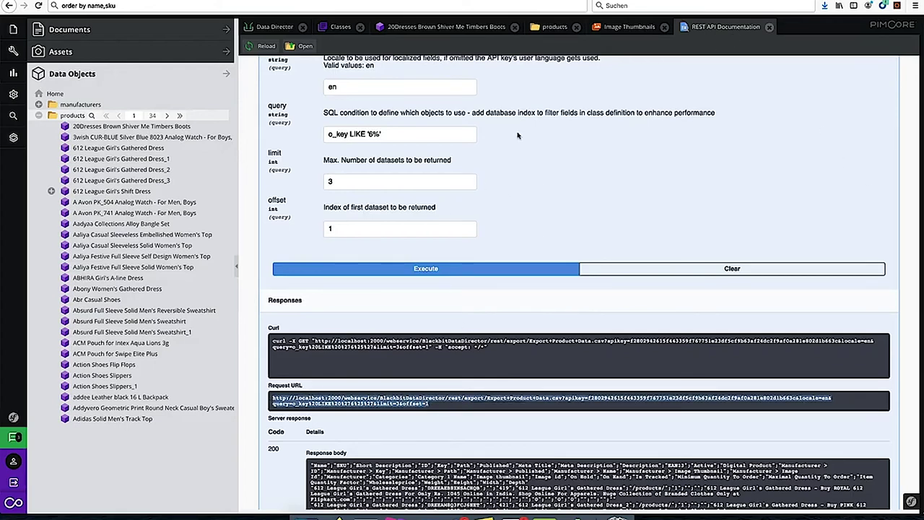
pyautogui.hotkey('ctrl', 't')
pyautogui.hotkey('ctrl', 'v')
pyautogui.click(454, 11)
pyautogui.press('Return')
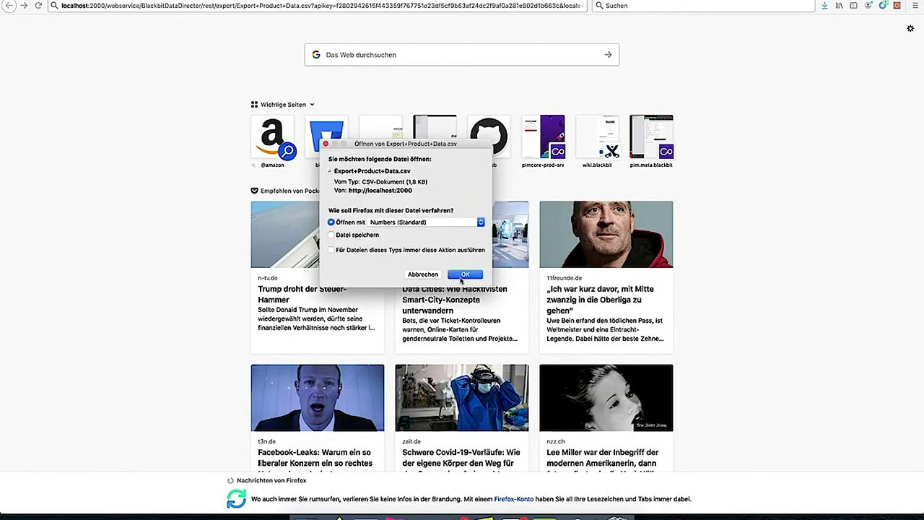
pyautogui.click(462, 278)
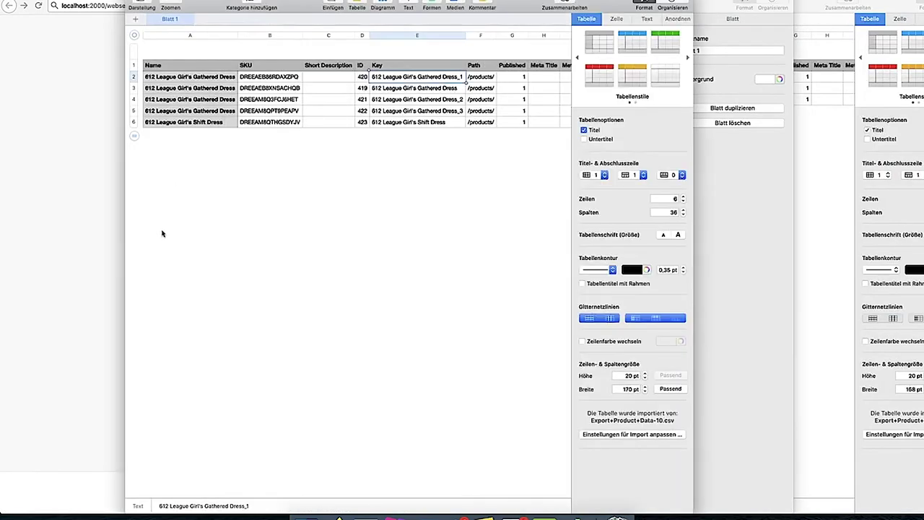
# - Compare the offset export with the earlier product export in Numbers, and return to the REST API documentation in Firefox
pyautogui.moveTo(256, 13); pyautogui.dragTo(425, 13)
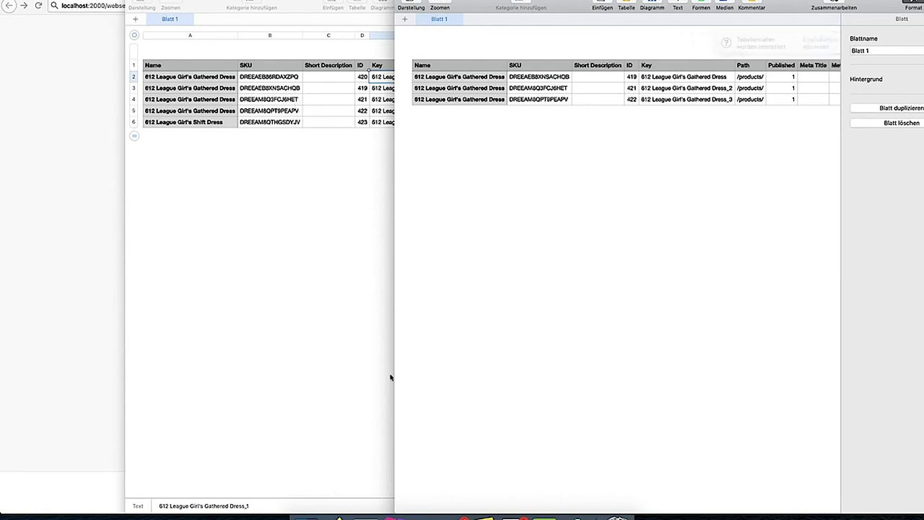
pyautogui.press('super+Tab')
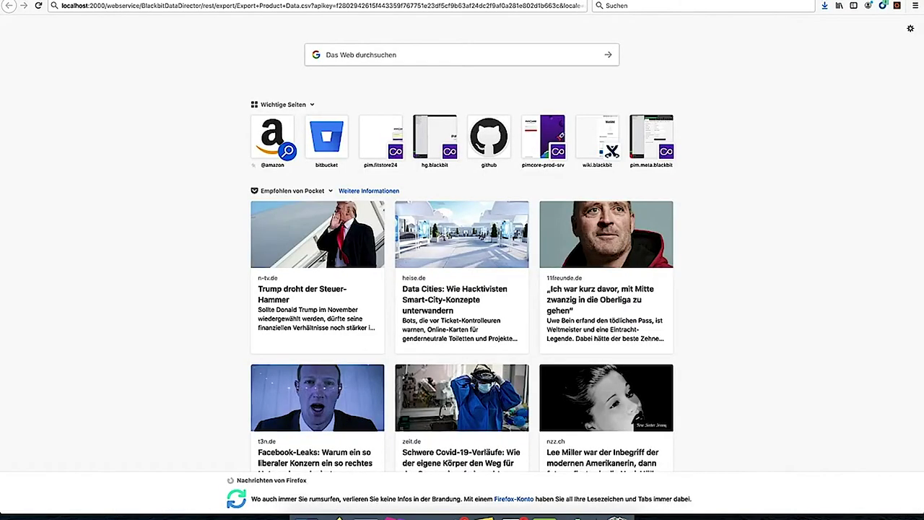
pyautogui.hotkey('ctrl', 'w')
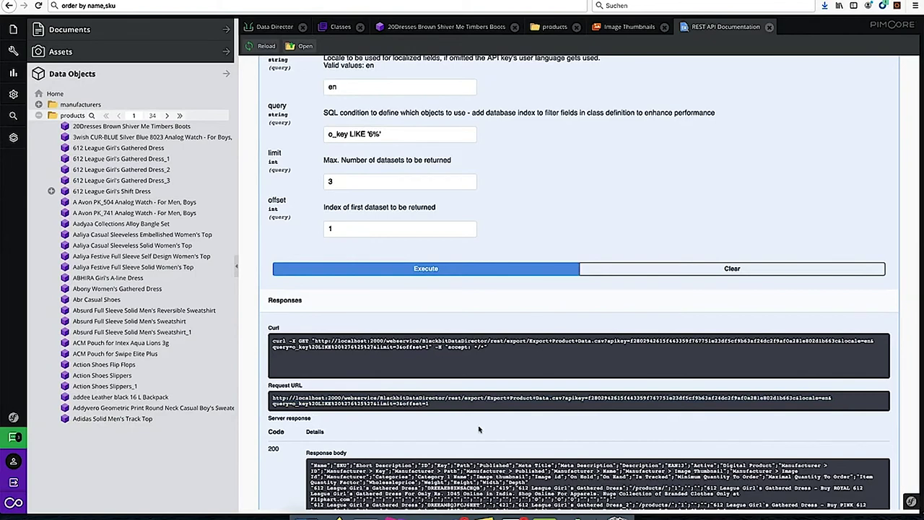
# - Paste the export URL with its API key, locale de and the o_path query for /products/ into a new tab, and copy it whole
pyautogui.scroll(5, 543, 178)
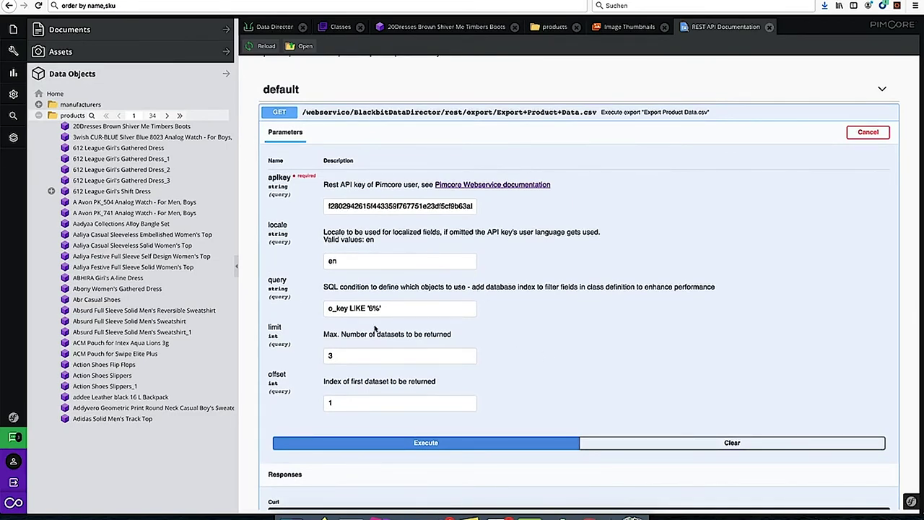
pyautogui.hotkey('ctrl', 't')
pyautogui.hotkey('ctrl', 'v')
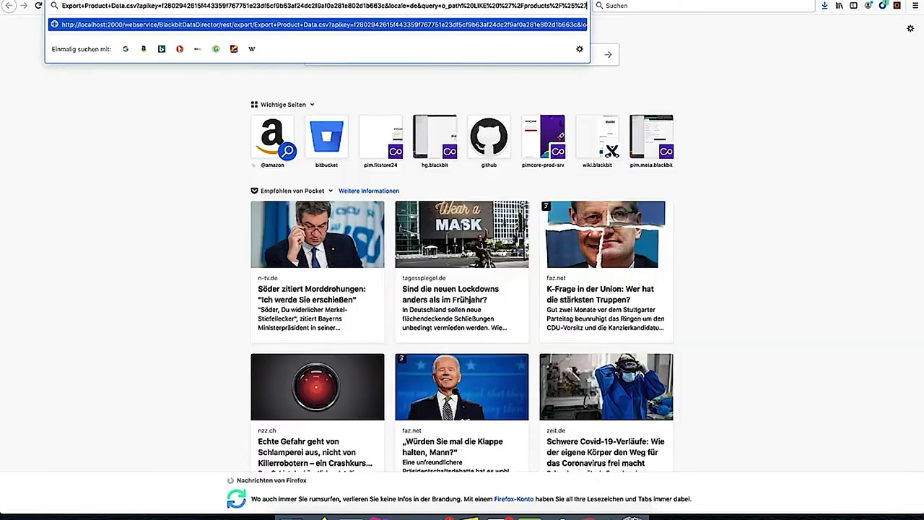
pyautogui.moveTo(458, 6); pyautogui.dragTo(608, 5)
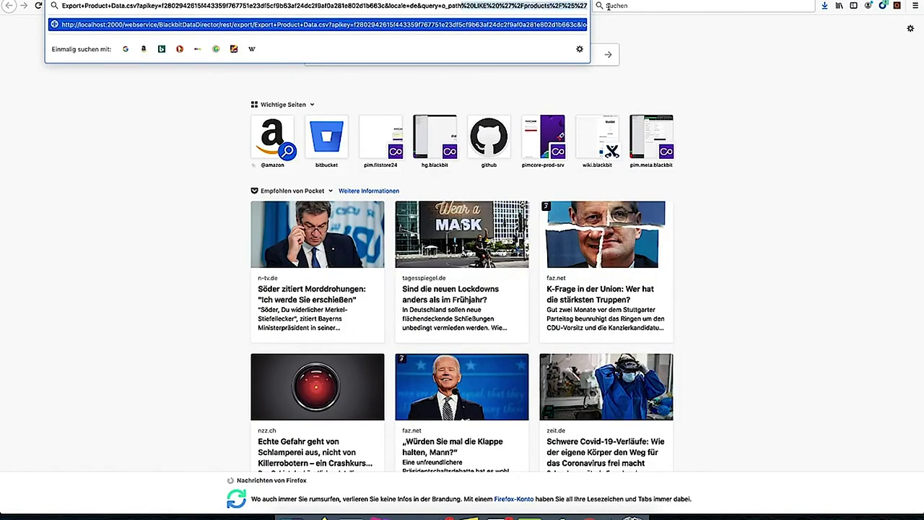
pyautogui.hotkey('ctrl', 'a')
pyautogui.press('super+c')
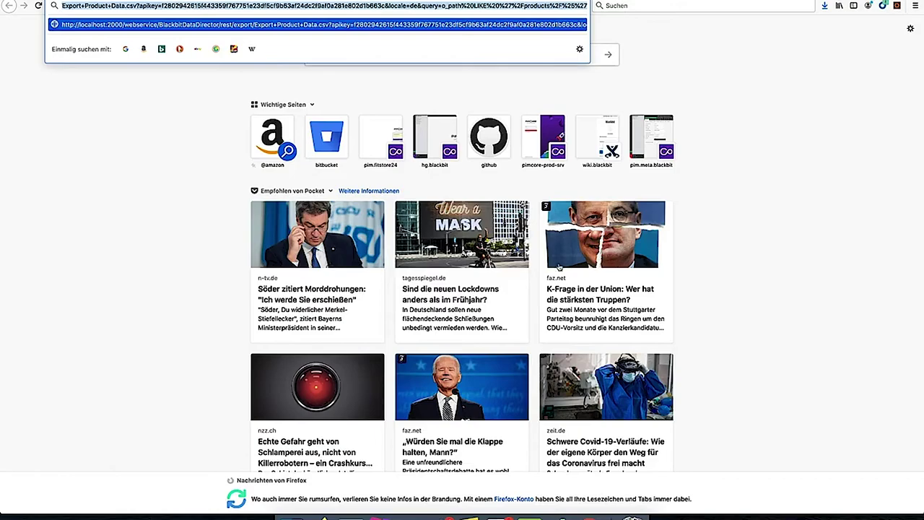
# - Switch to Chrome, show the network log in the developer tools, and load the copied export URL including its API key
pyautogui.click(589, 515)
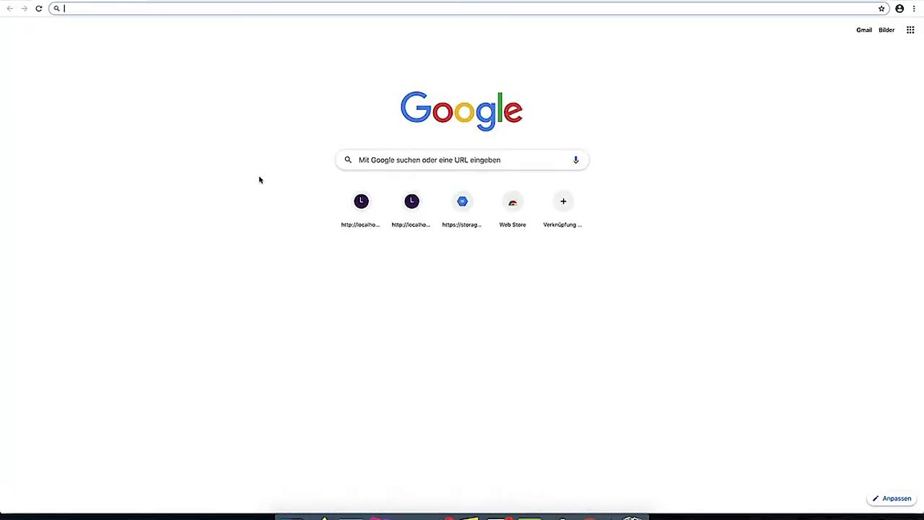
pyautogui.press('super+alt+i')
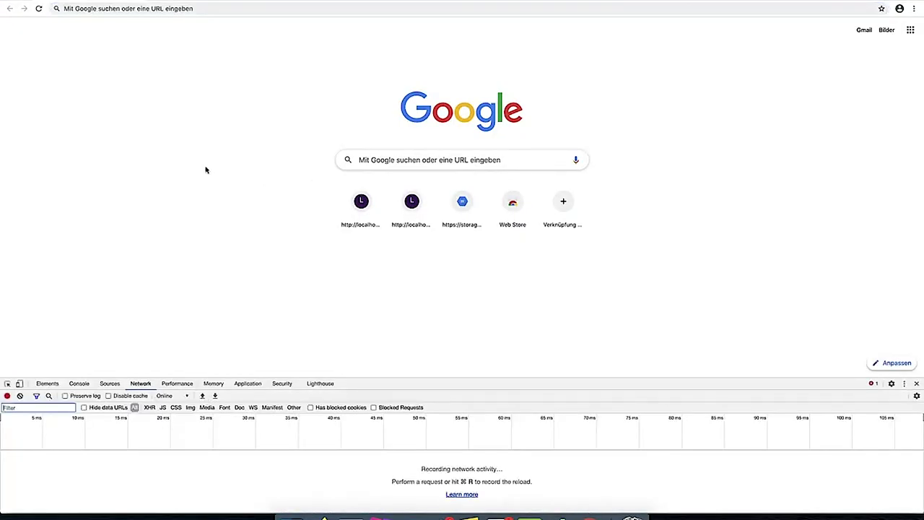
pyautogui.click(174, 8)
pyautogui.press('super+v')
pyautogui.press('Return')
pyautogui.click(626, 10)
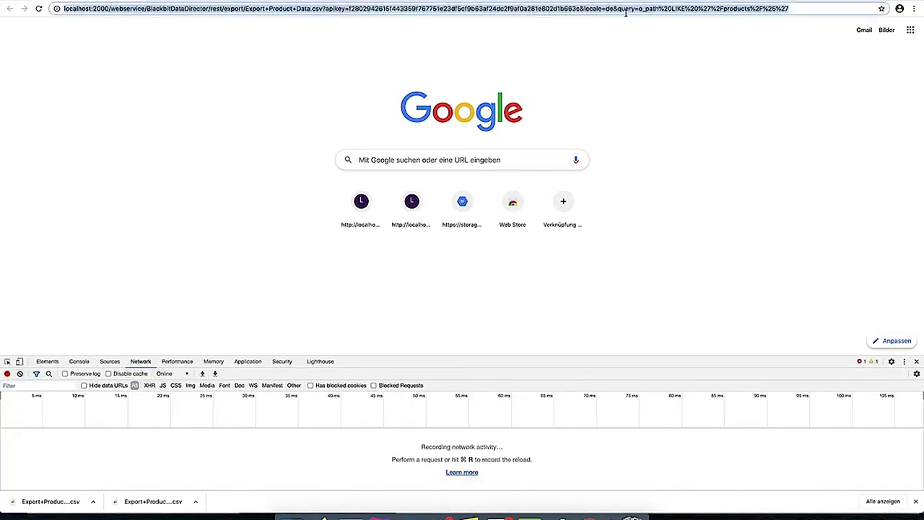
pyautogui.press('Return')
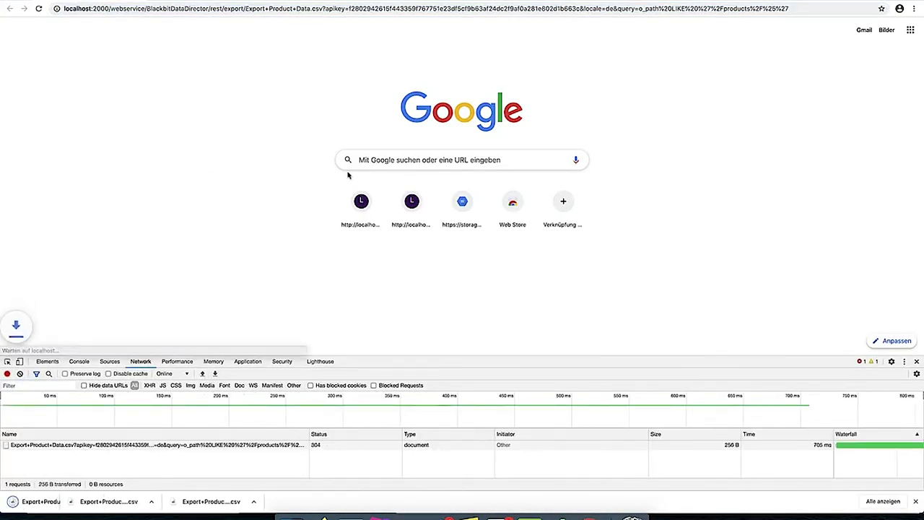
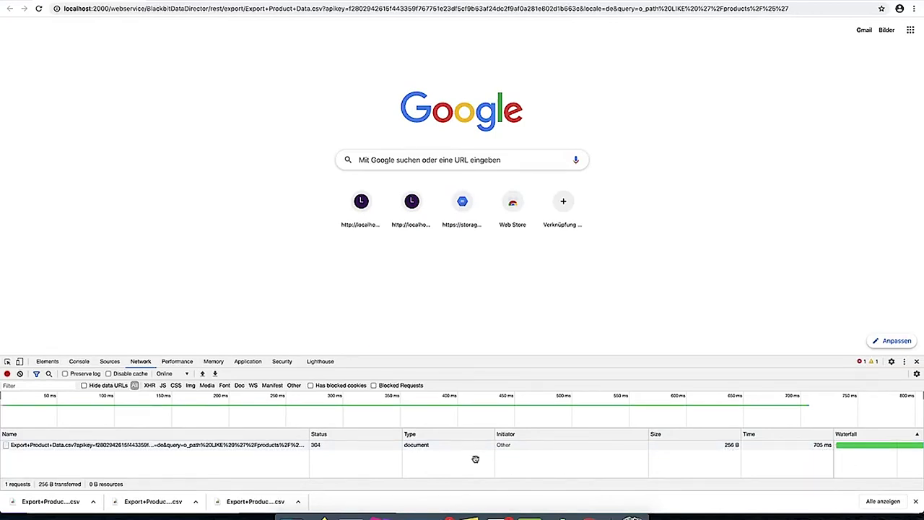
# - Request the same export URL again in Chrome, and inspect the headers and response of the logged network requests
pyautogui.click(258, 9)
pyautogui.press('Return')
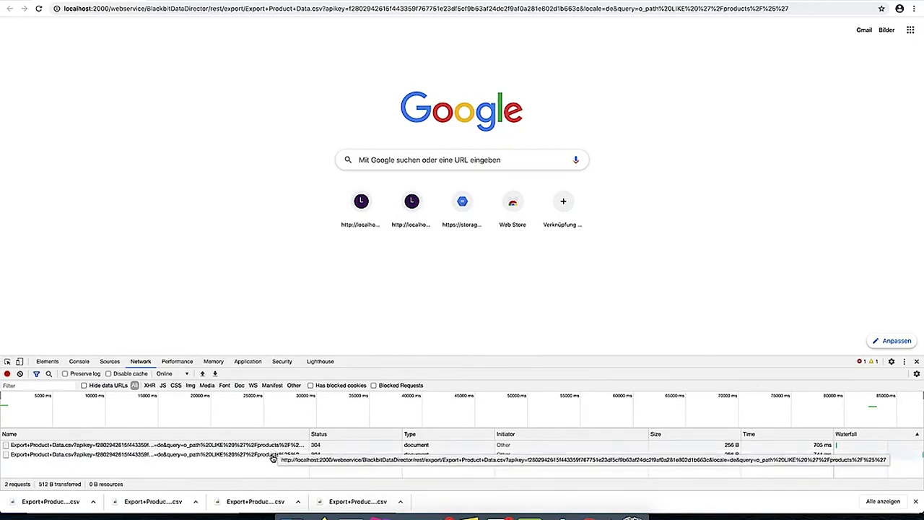
pyautogui.click(272, 456)
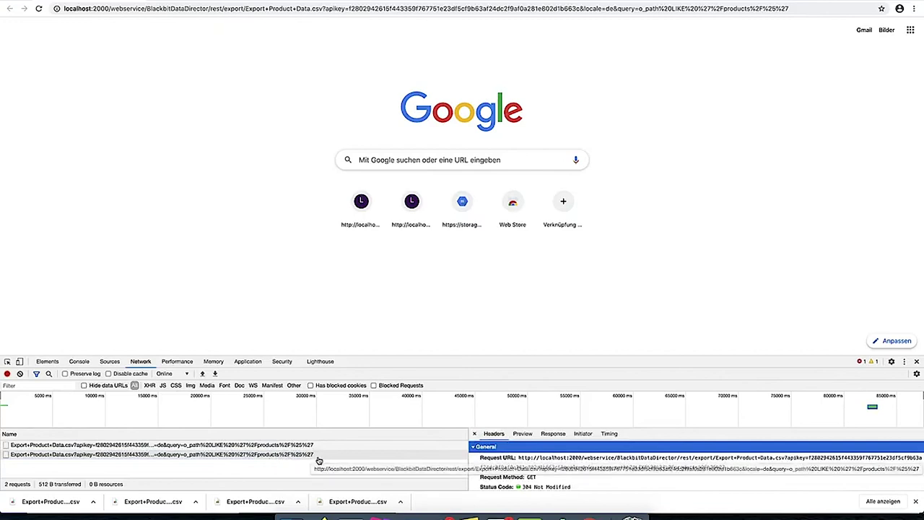
pyautogui.click(290, 446)
pyautogui.click(552, 433)
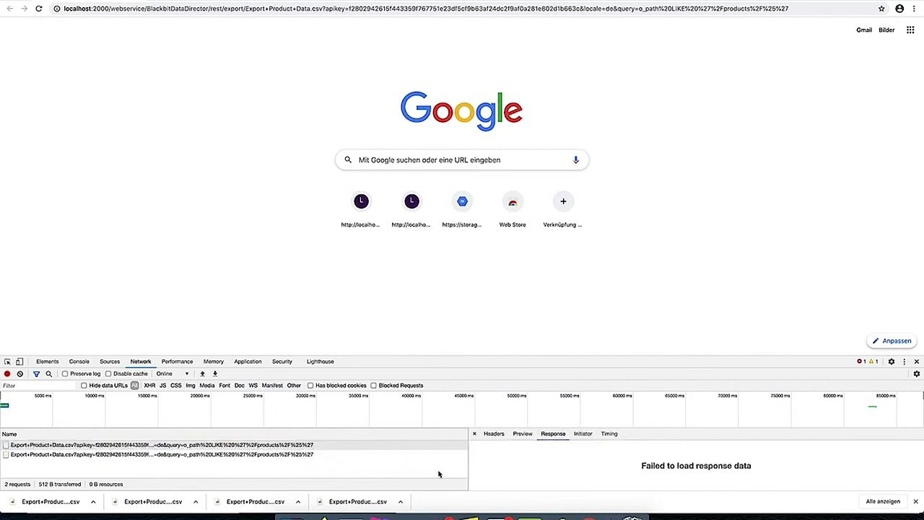
pyautogui.click(474, 433)
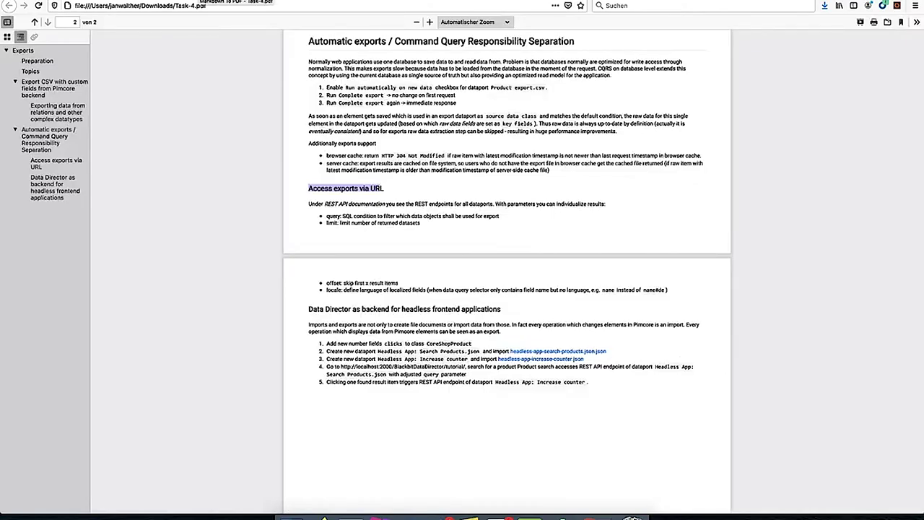
# - Return to Task-4.pdf in Firefox and close all tabs to the right of it
pyautogui.rightClick(200, 1)
pyautogui.moveTo(322, 70)
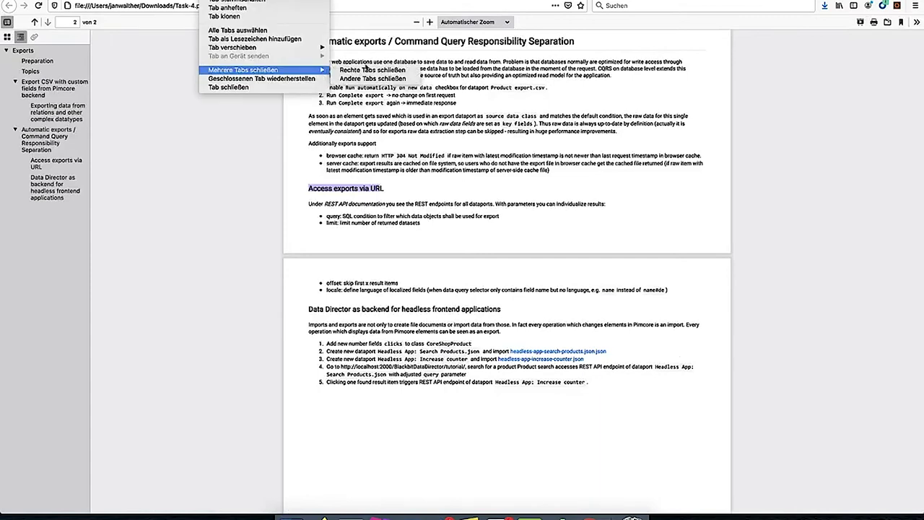
pyautogui.click(377, 73)
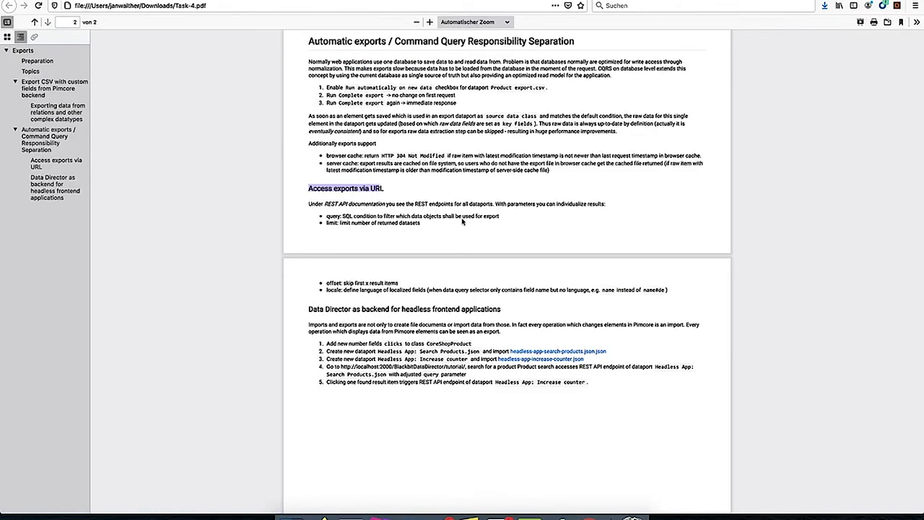
# - Highlight the headless frontend notes in the PDF, from Command Query Responsibility Separation to adding the clicks field to CoreShopProduct
pyautogui.click(397, 189)
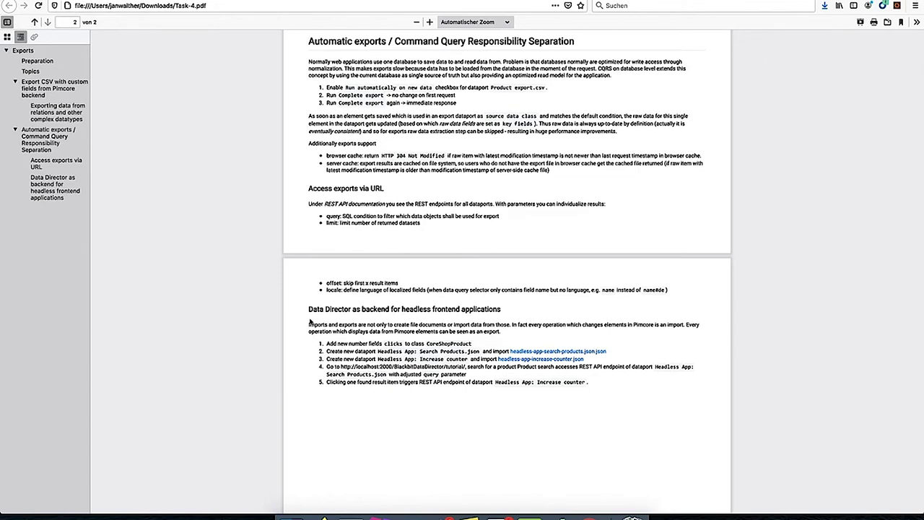
pyautogui.moveTo(395, 41); pyautogui.dragTo(581, 46)
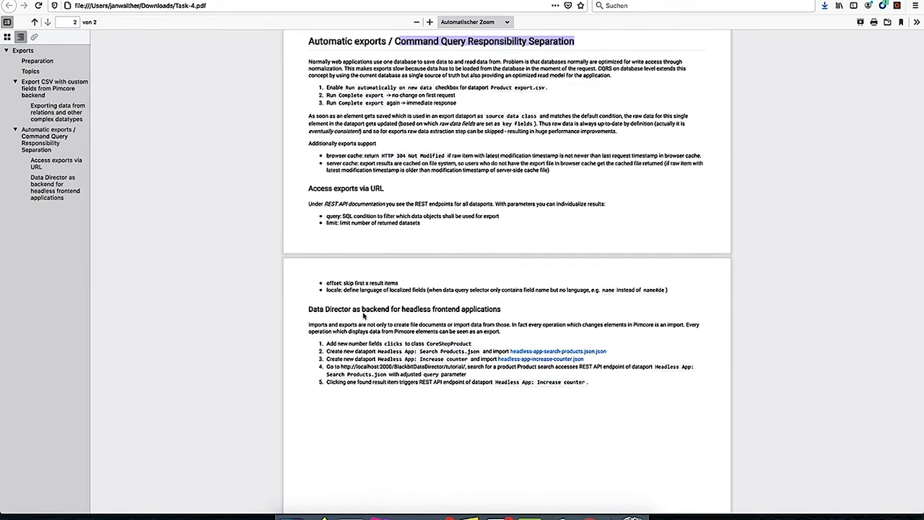
pyautogui.moveTo(511, 324); pyautogui.dragTo(686, 327)
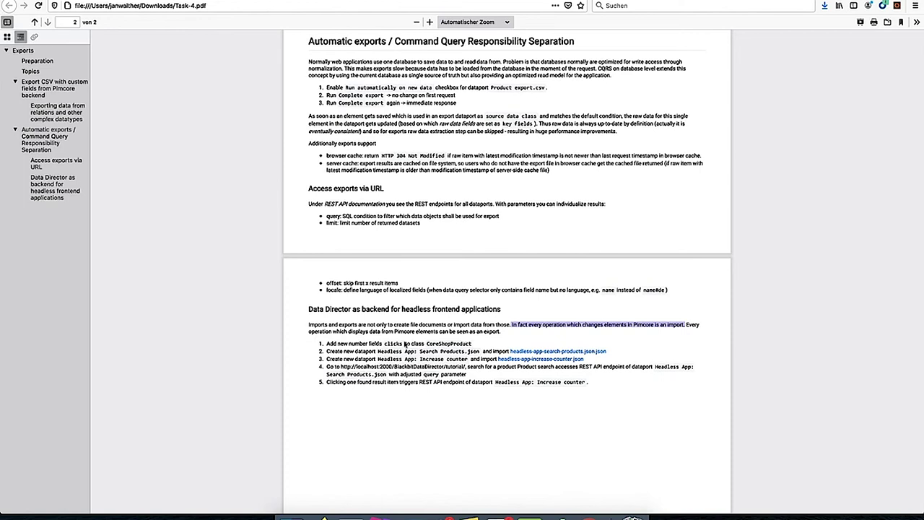
pyautogui.moveTo(384, 344); pyautogui.dragTo(473, 345)
pyautogui.click(474, 345)
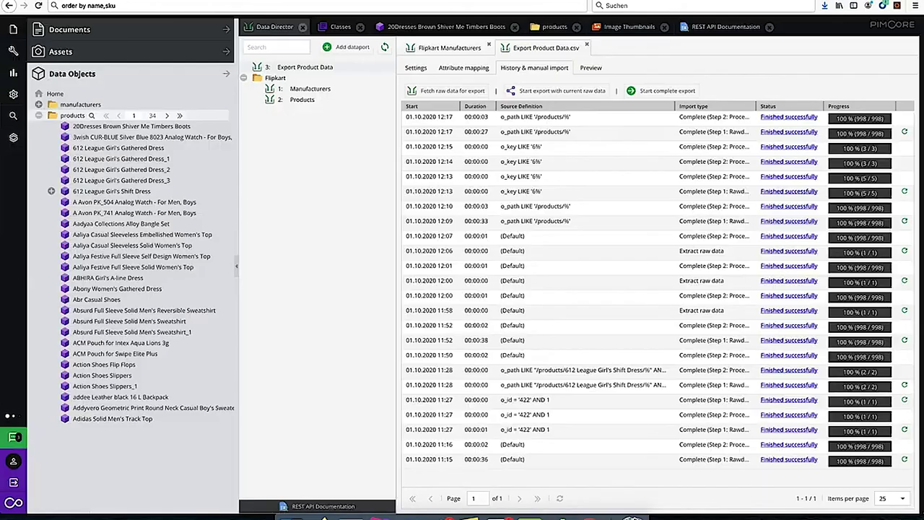
# - Add a number field named clicks to the informations layout of the CoreShopProduct class and save the class
pyautogui.click(13, 94)
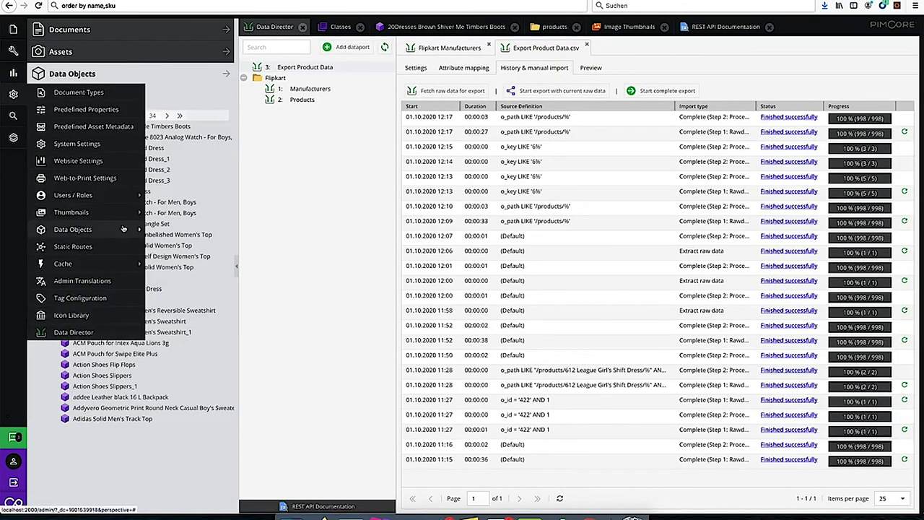
pyautogui.moveTo(108, 228)
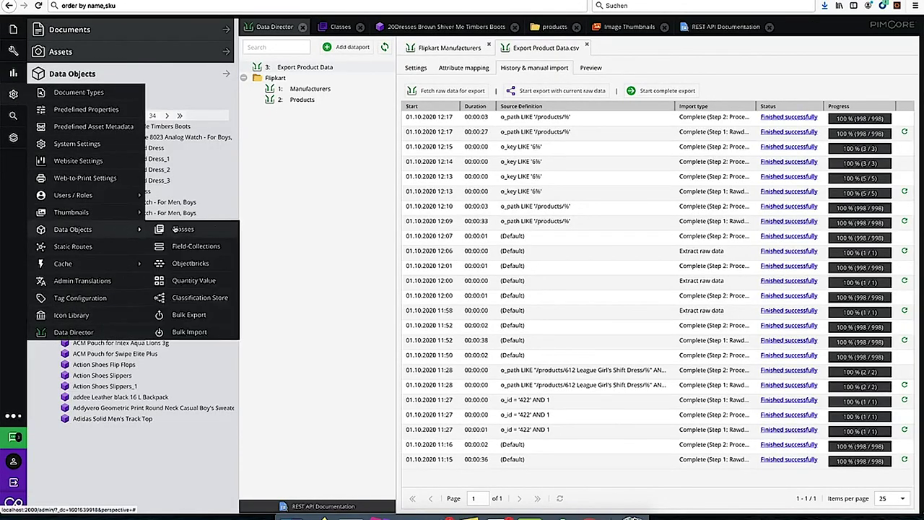
pyautogui.click(210, 231)
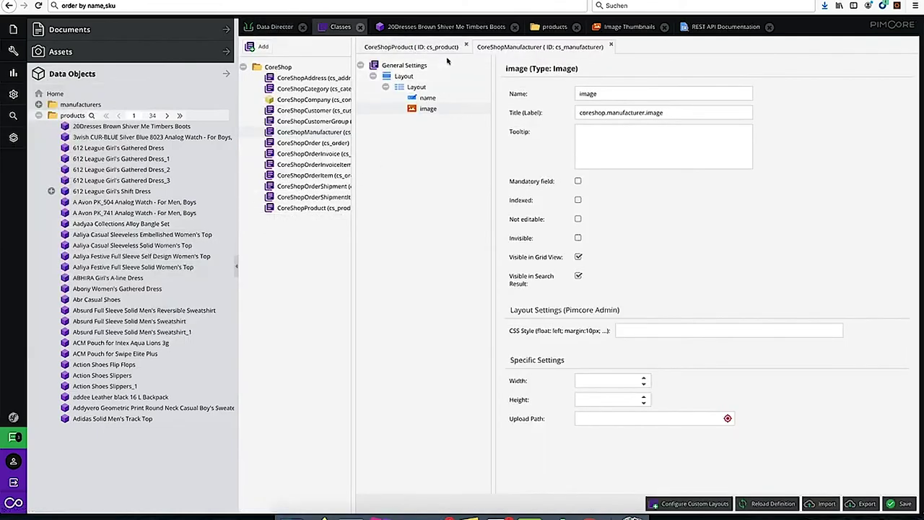
pyautogui.click(422, 48)
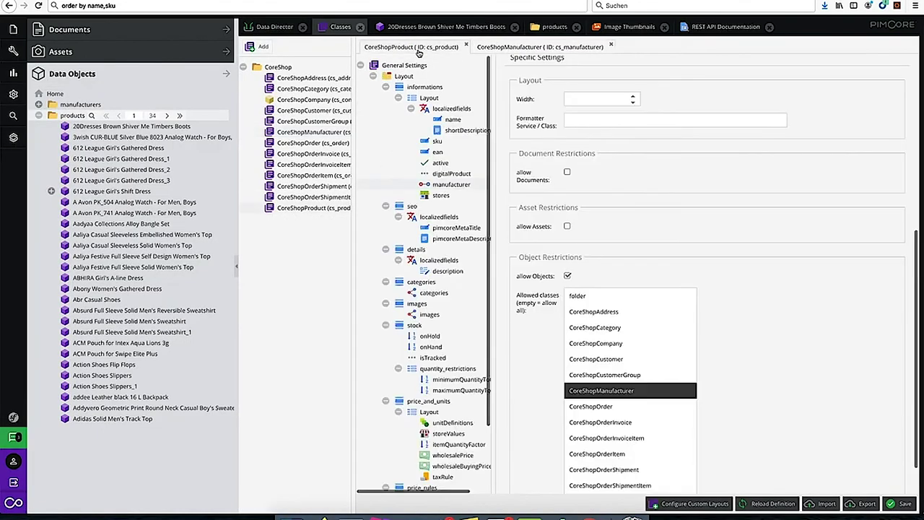
pyautogui.rightClick(425, 98)
pyautogui.moveTo(497, 121)
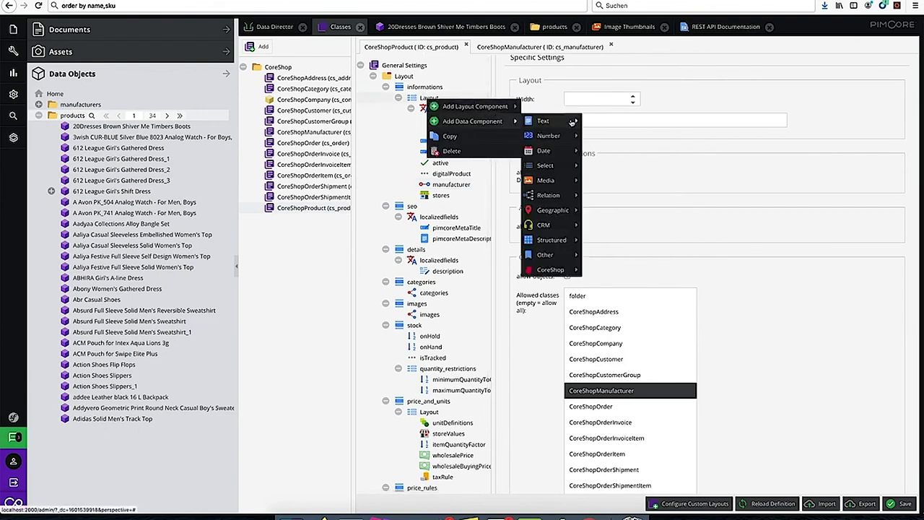
pyautogui.moveTo(569, 137)
pyautogui.click(628, 136)
pyautogui.write('clicks')
pyautogui.click(900, 504)
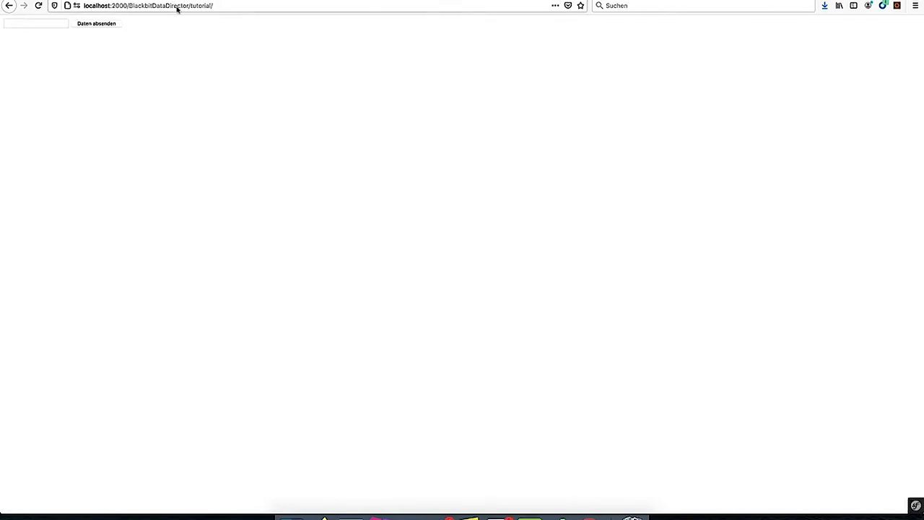
# - Try a product search for adidas on the BlackbitDataDirector tutorial page and dismiss the resulting dialog
pyautogui.click(26, 24)
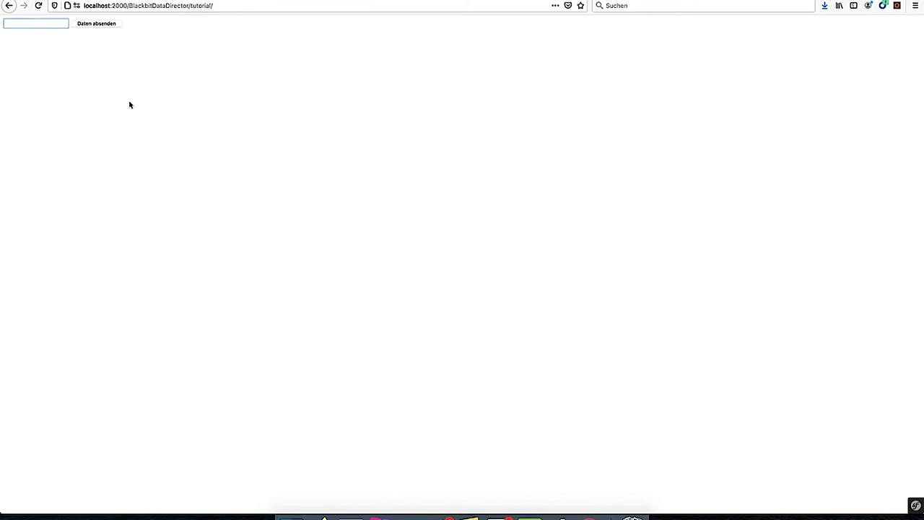
pyautogui.write('adidas')
pyautogui.click(95, 24)
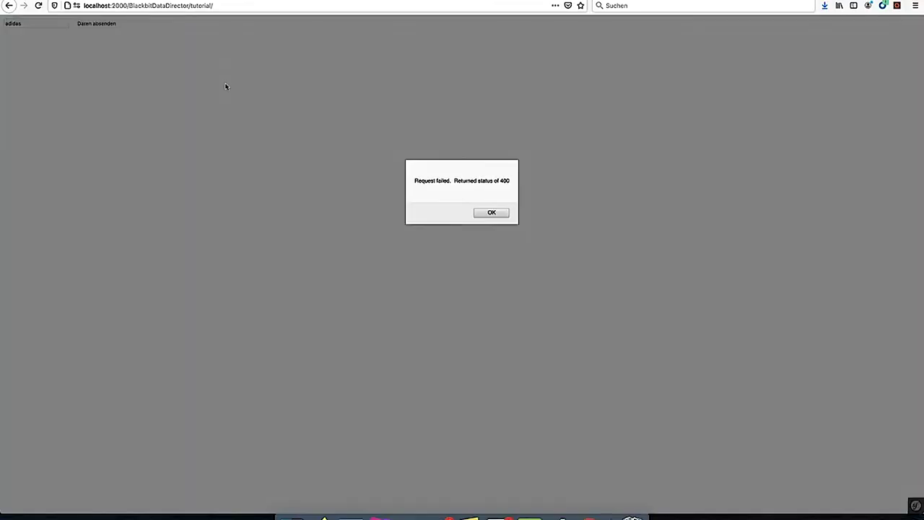
pyautogui.click(497, 215)
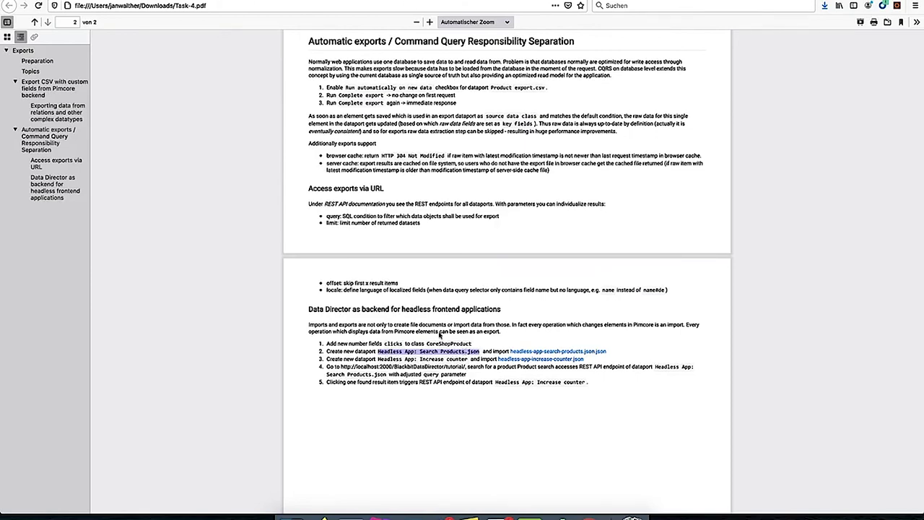
# - Create a new dataport named Headless App: Search Products.json in Data Director
pyautogui.hotkey('ctrl', 'Tab')
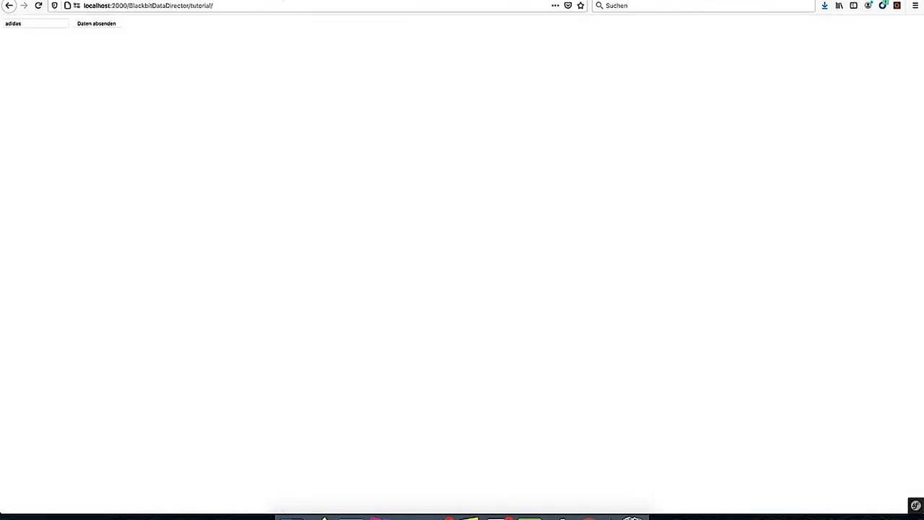
pyautogui.hotkey('ctrl', 'Tab')
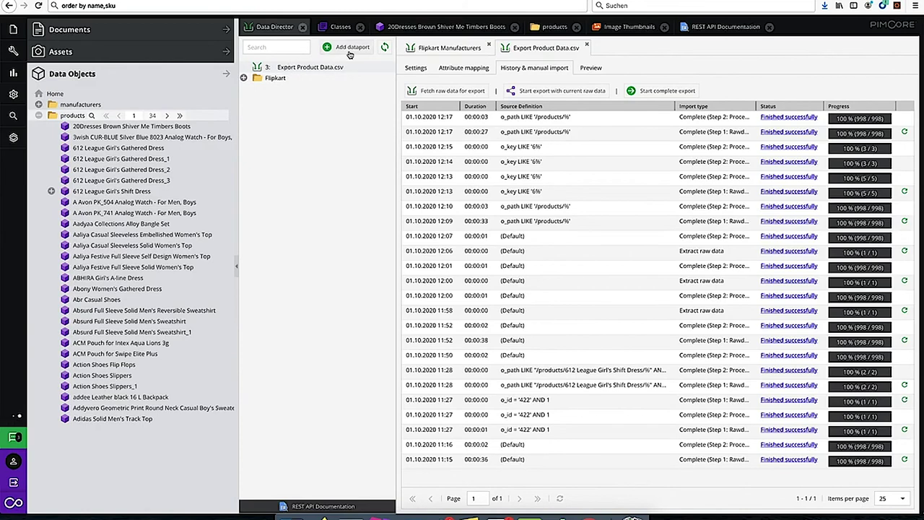
pyautogui.click(348, 47)
pyautogui.hotkey('ctrl', 'v')
pyautogui.click(444, 291)
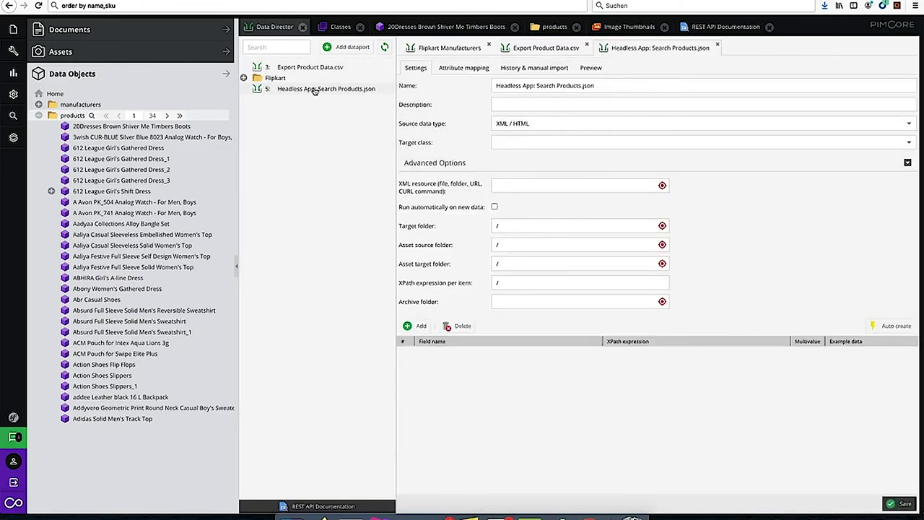
# - Import headless-app-search-products.json.json into the Headless App: Search Products.json dataport, overwriting its configuration
pyautogui.rightClick(311, 90)
pyautogui.click(339, 113)
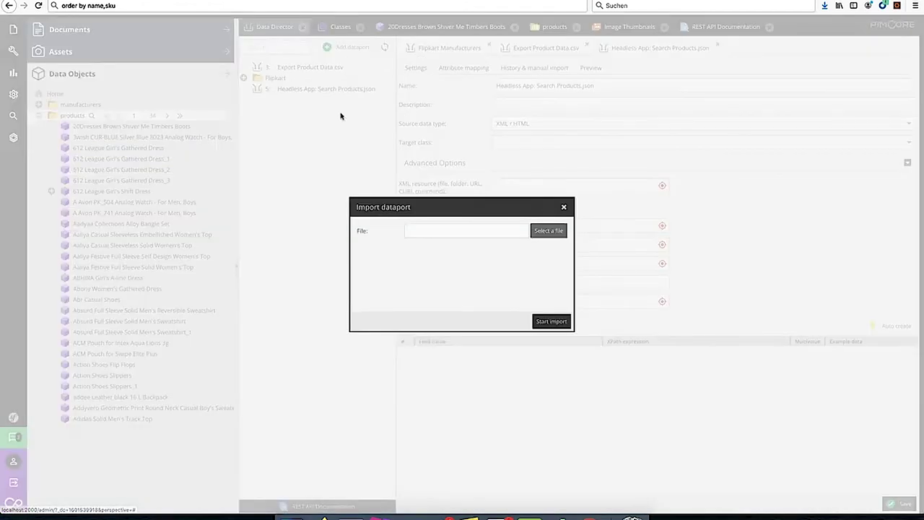
pyautogui.click(549, 231)
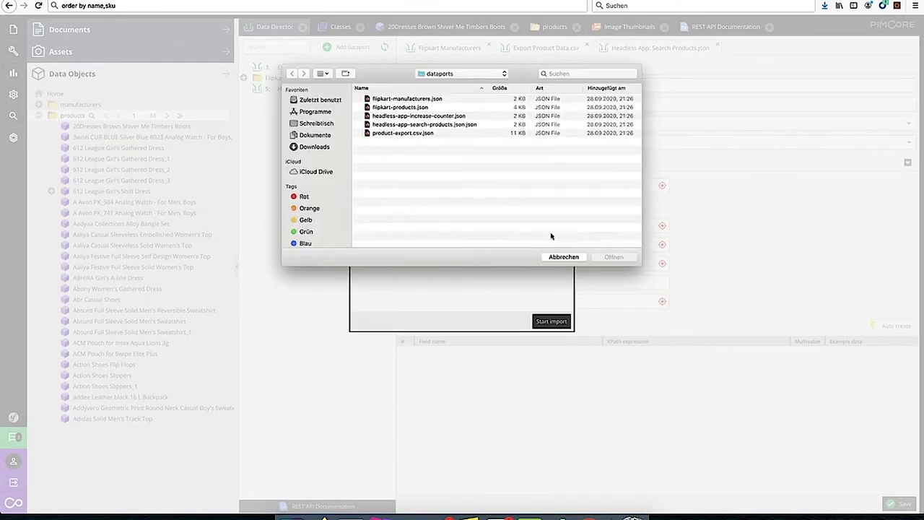
pyautogui.click(429, 125)
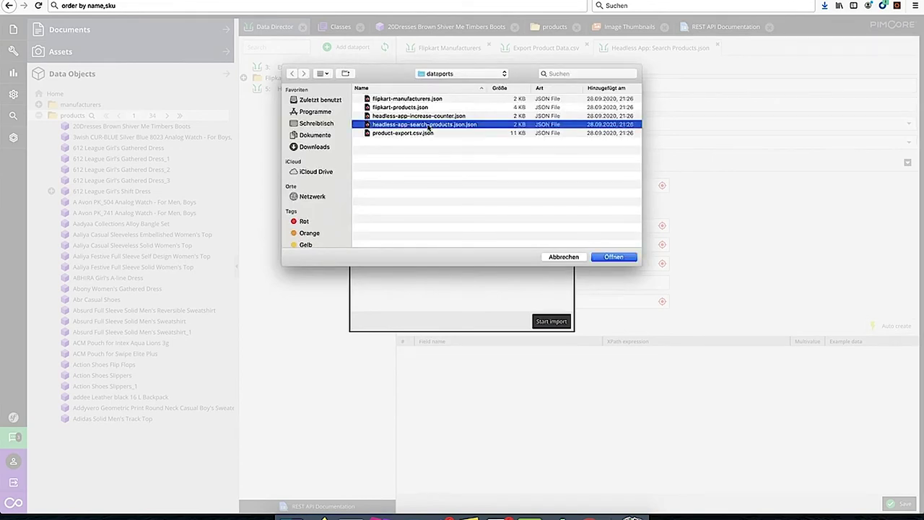
pyautogui.click(614, 257)
pyautogui.click(551, 321)
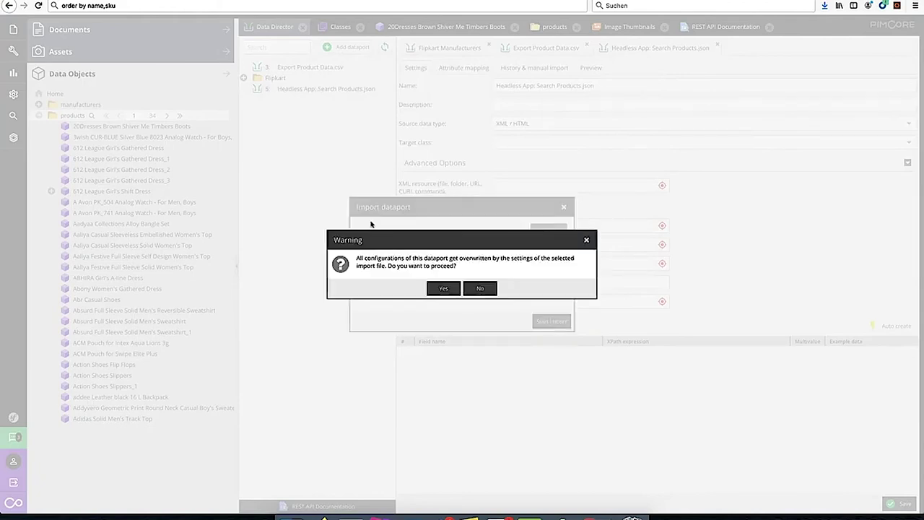
pyautogui.click(443, 287)
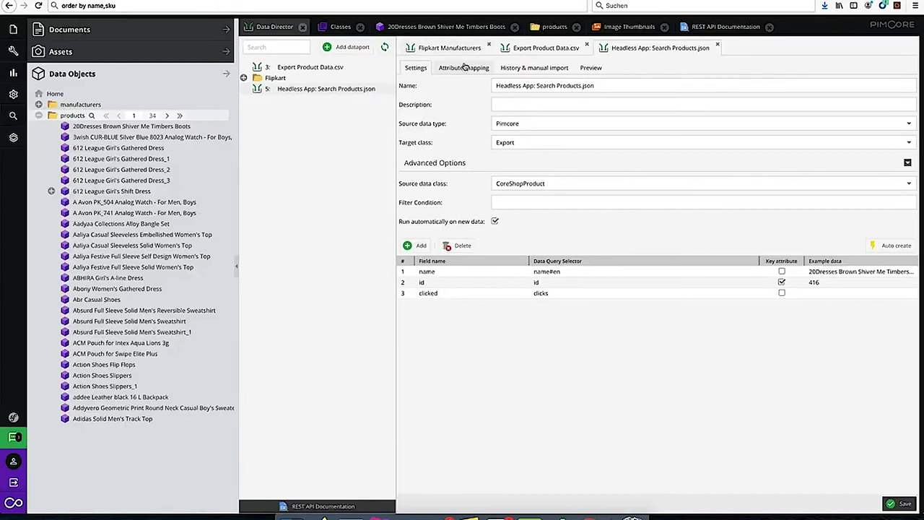
# - Apply the Output raw data as JSON template to the dataport's Result callback function and save it
pyautogui.click(464, 67)
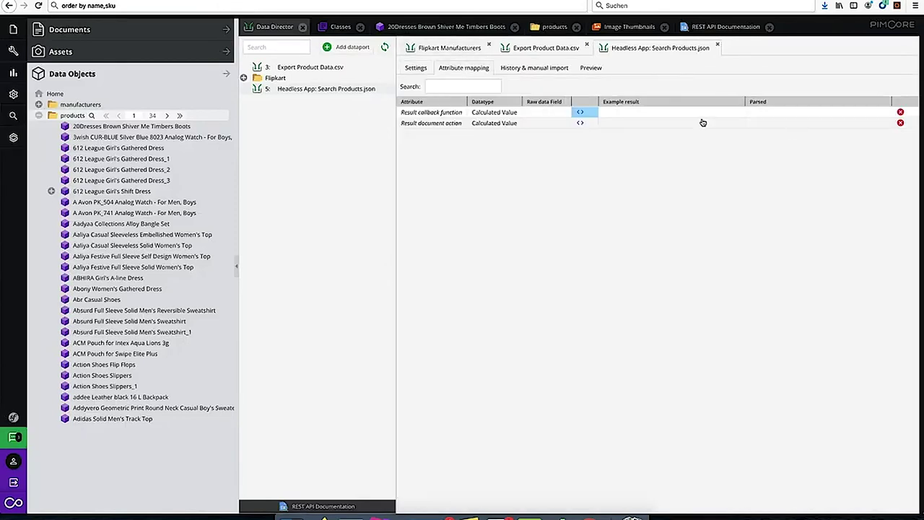
pyautogui.click(580, 112)
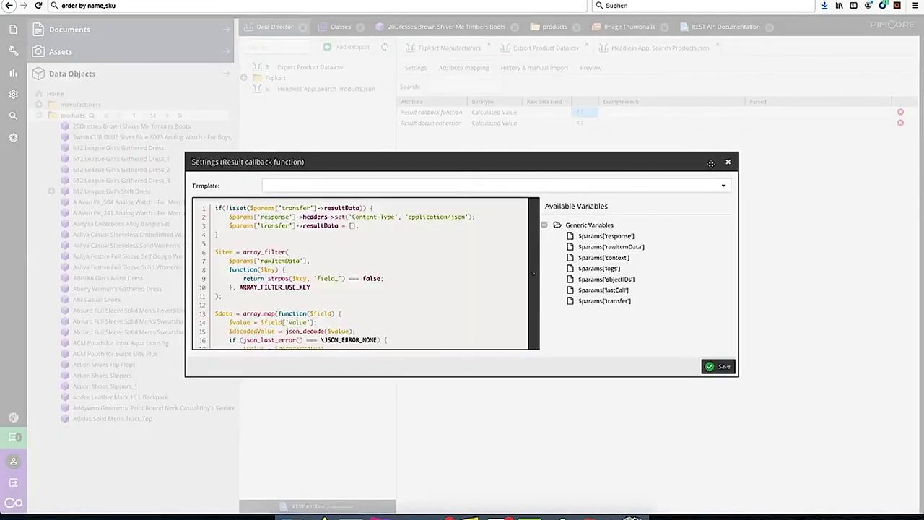
pyautogui.click(722, 186)
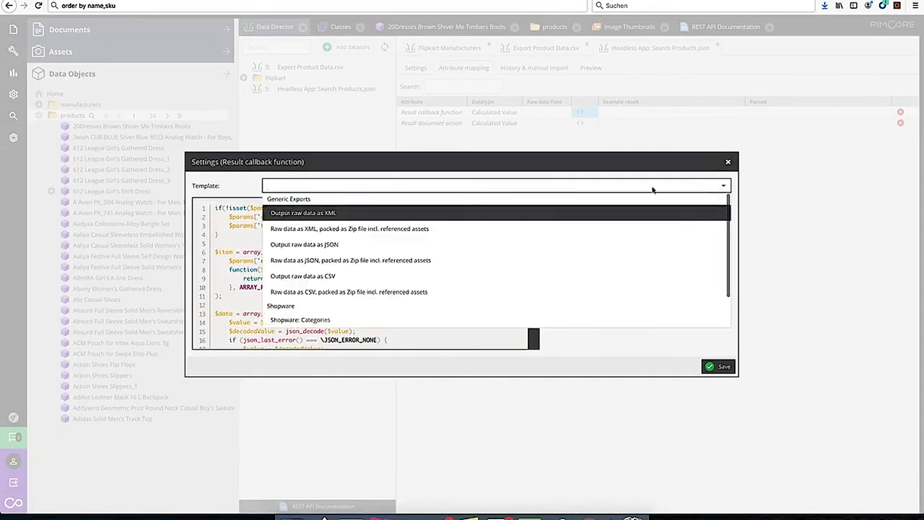
pyautogui.click(340, 245)
pyautogui.click(439, 287)
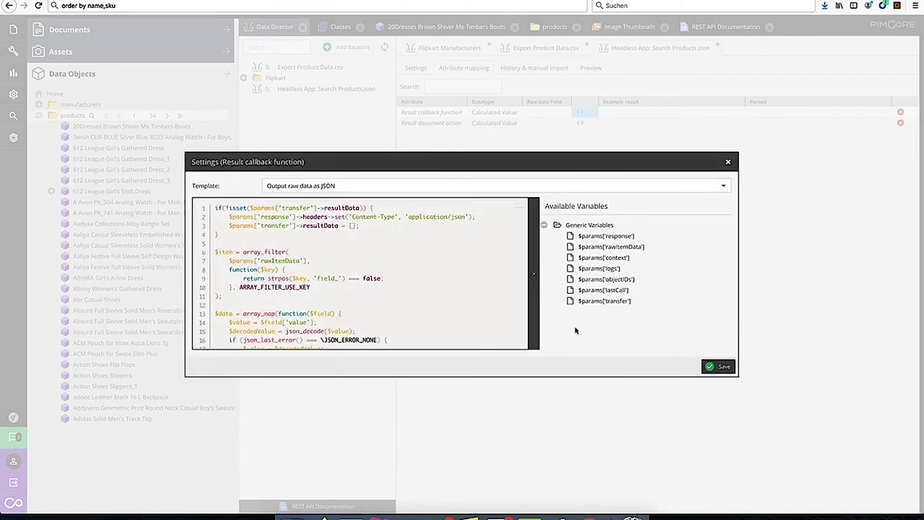
pyautogui.click(720, 368)
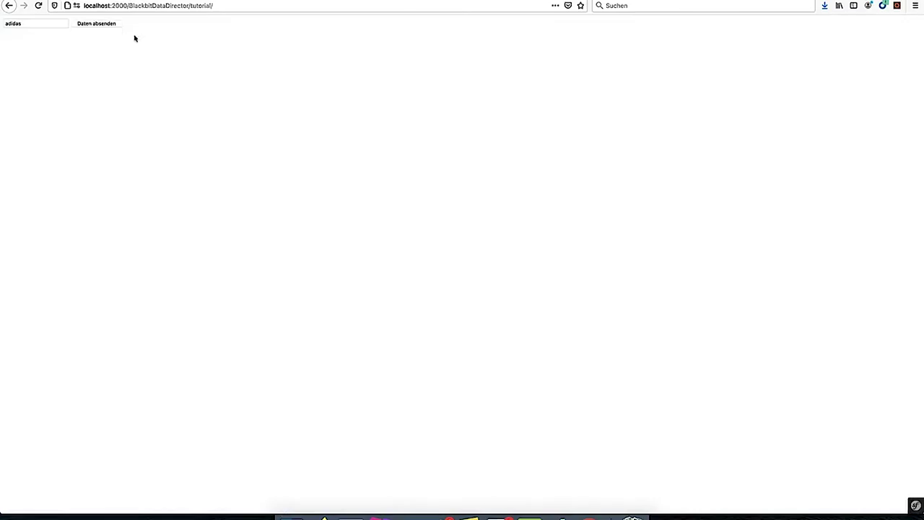
# - Run the product search for adidas and for avon on the tutorial page
pyautogui.click(96, 23)
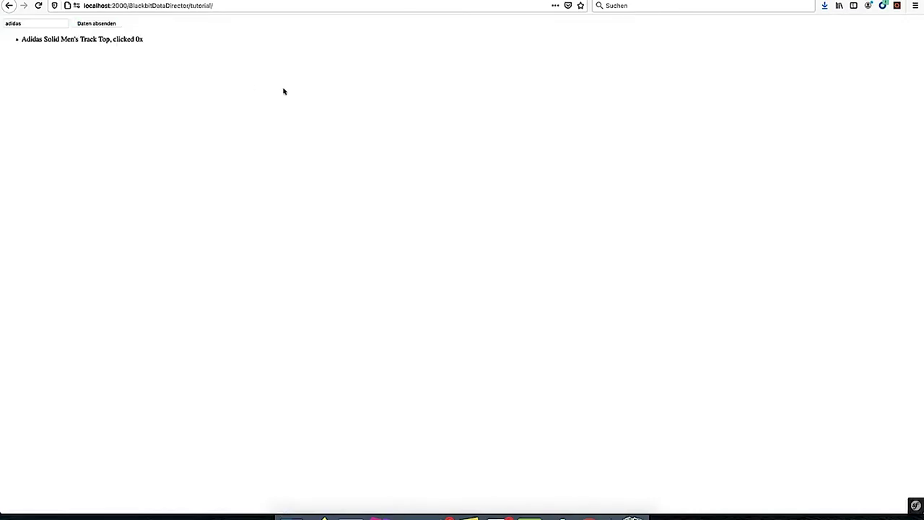
pyautogui.doubleClick(20, 22)
pyautogui.write('avon')
pyautogui.click(99, 24)
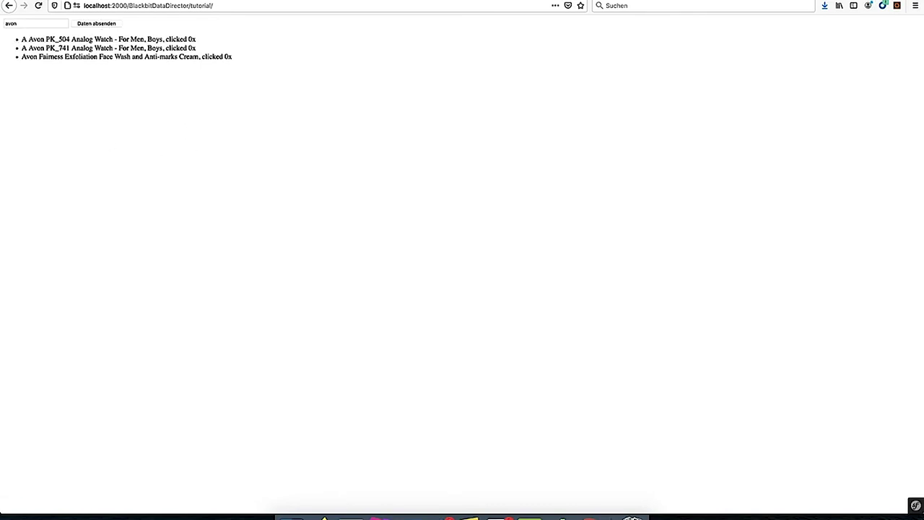
# - Switch to PhpStorm, open TutorialController.php and highlight its empty indexAction function
pyautogui.click(377, 513)
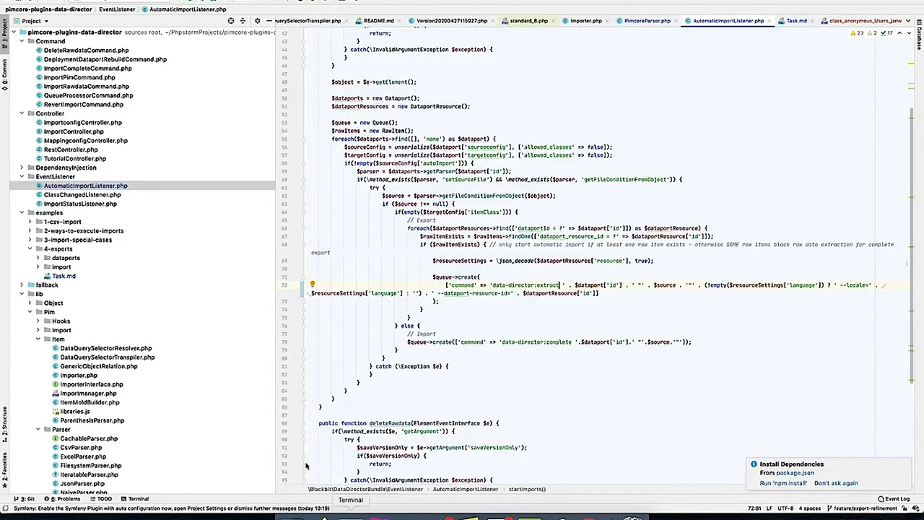
pyautogui.doubleClick(75, 158)
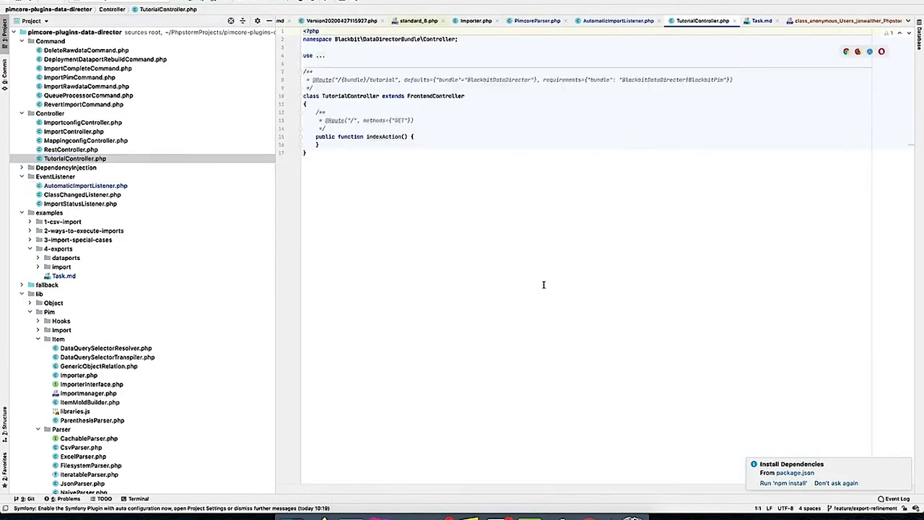
pyautogui.moveTo(321, 145); pyautogui.dragTo(315, 136)
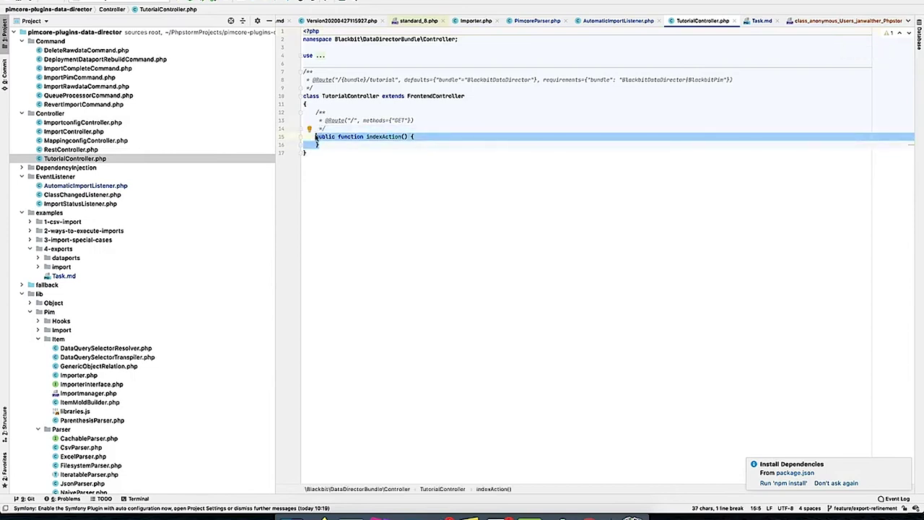
# - Collapse the examples, lib and model folders in the project tree and expand the Tutorial folder under Resources/views
pyautogui.click(22, 211)
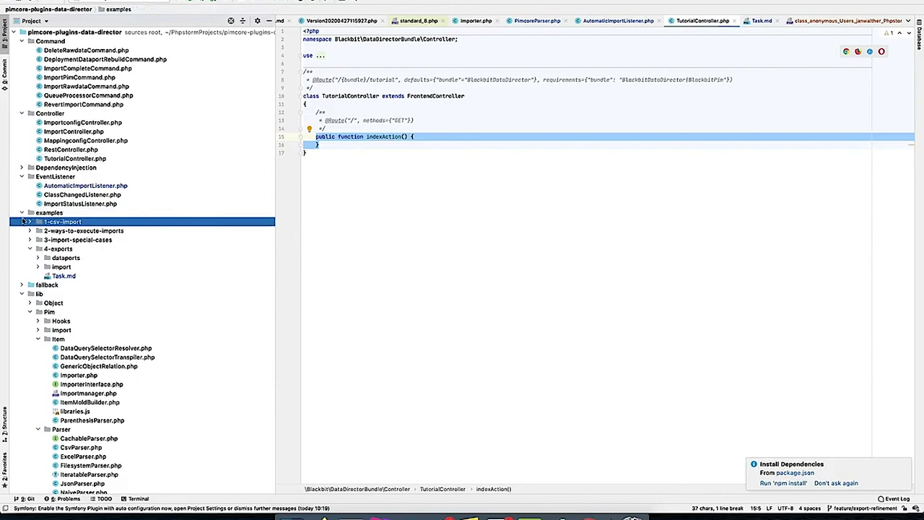
pyautogui.click(22, 213)
pyautogui.click(22, 230)
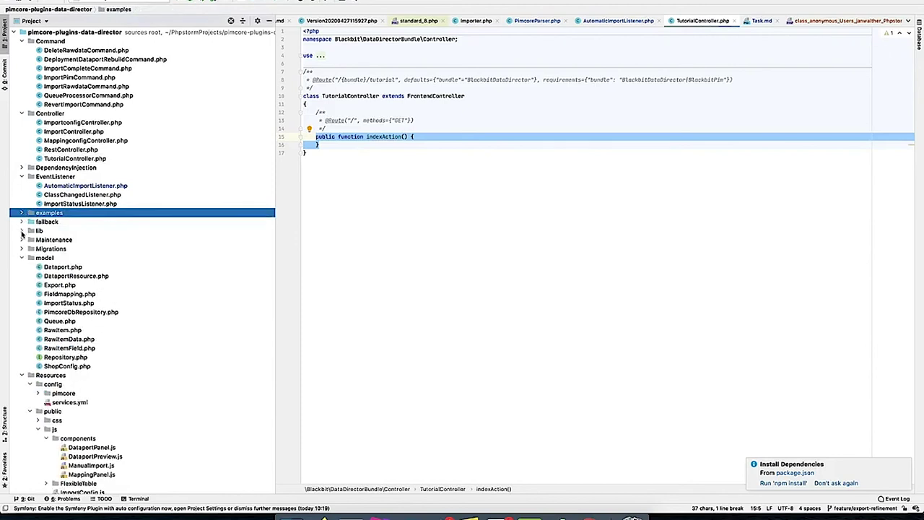
pyautogui.click(22, 257)
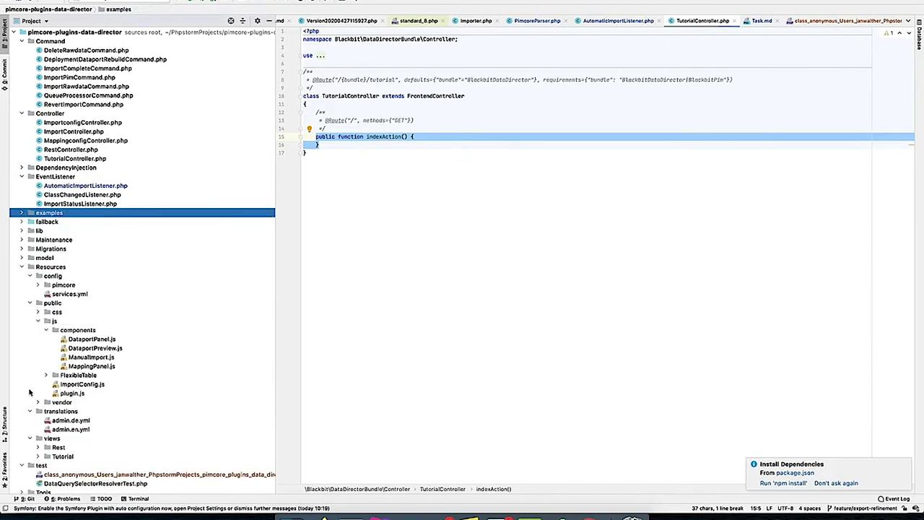
pyautogui.click(38, 456)
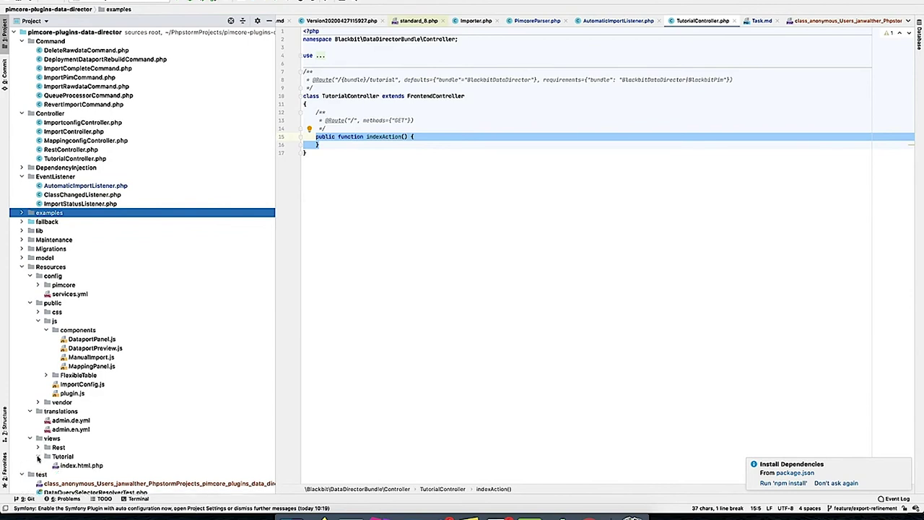
# - Open index.html.php from the Tutorial views and highlight its search_term input, submit input, results list and the submit element reference
pyautogui.doubleClick(71, 466)
pyautogui.click(660, 174)
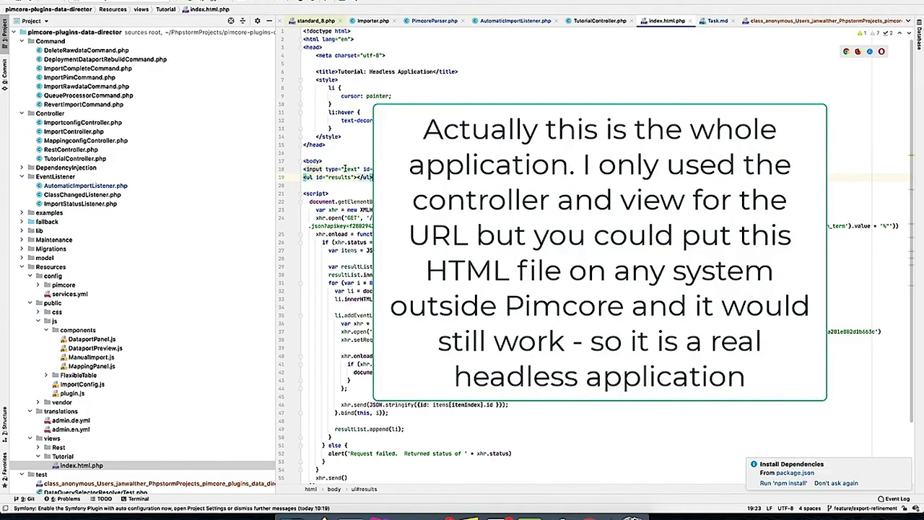
pyautogui.moveTo(306, 169); pyautogui.dragTo(360, 169)
pyautogui.moveTo(420, 169); pyautogui.dragTo(526, 169)
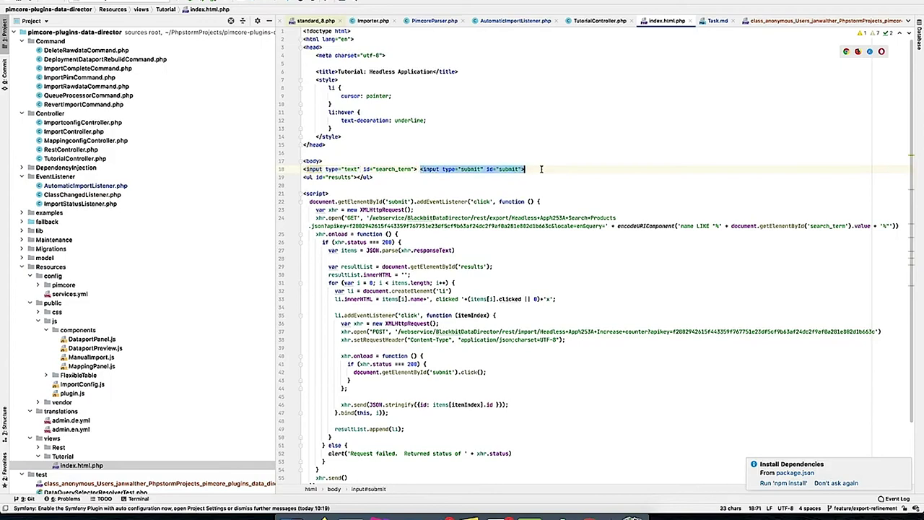
pyautogui.moveTo(372, 176); pyautogui.dragTo(304, 177)
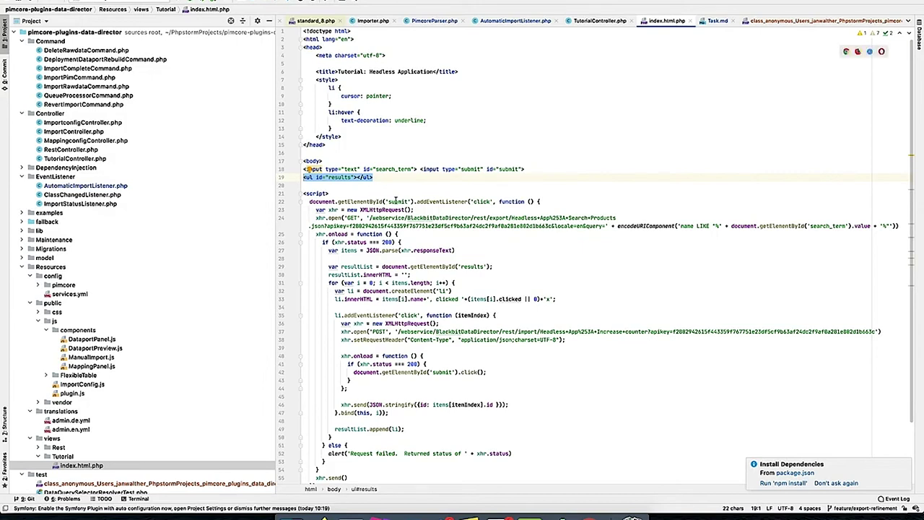
pyautogui.doubleClick(395, 202)
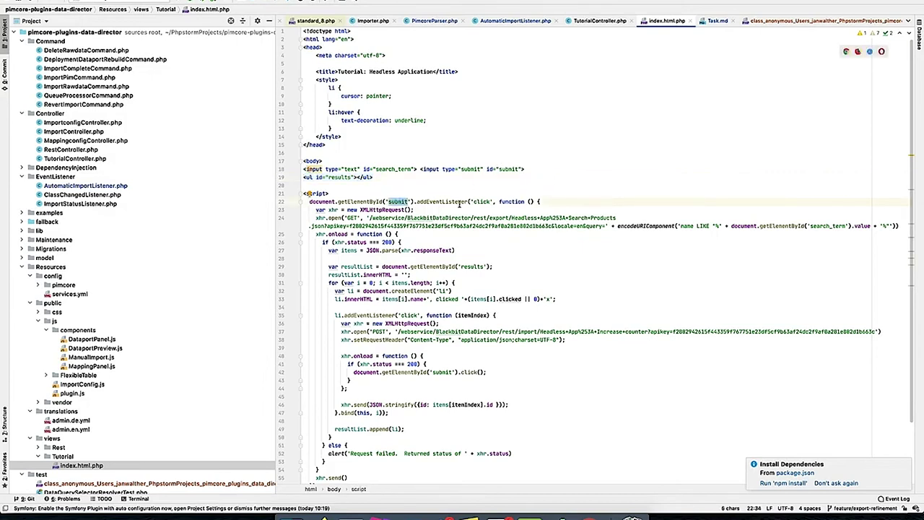
# - Examine the submit click listener and highlight the export URL of its GET request up to the query parameter
pyautogui.scroll(-4, 459, 204)
pyautogui.click(479, 140)
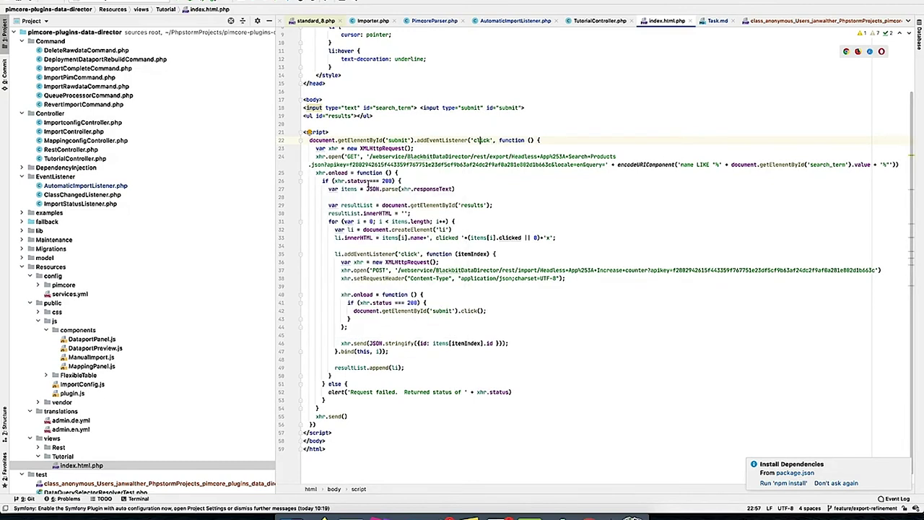
pyautogui.click(370, 156)
pyautogui.moveTo(371, 156); pyautogui.dragTo(603, 164)
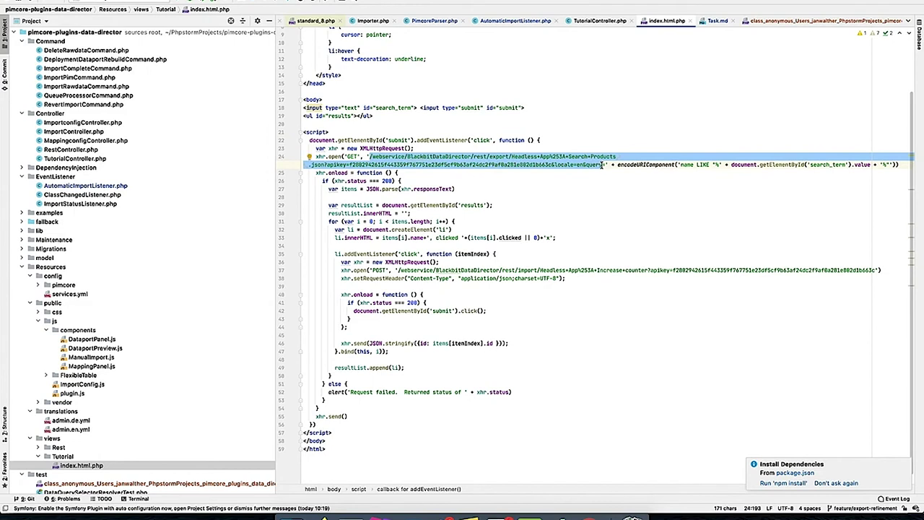
pyautogui.click(602, 164)
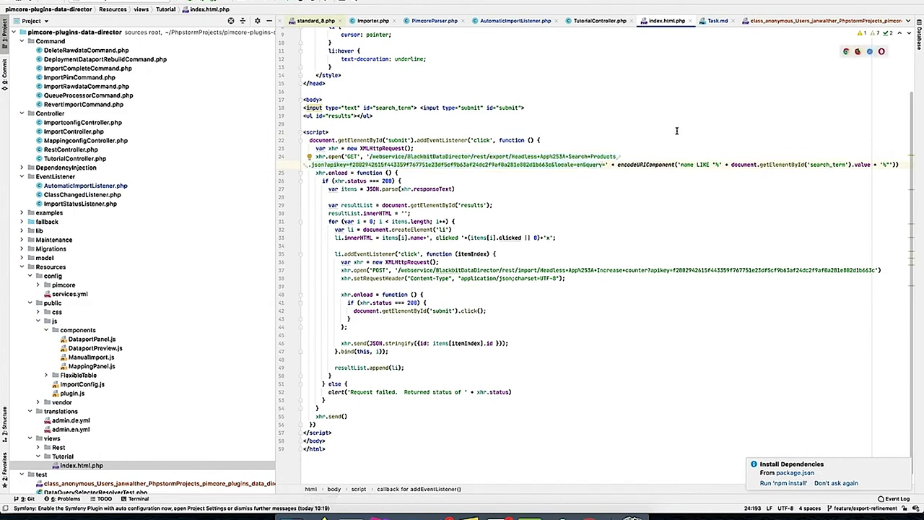
# - Switch to Firefox, reload the REST API documentation, expand the Headless App: Search Products.json export endpoint and select its URL path
pyautogui.click(322, 516)
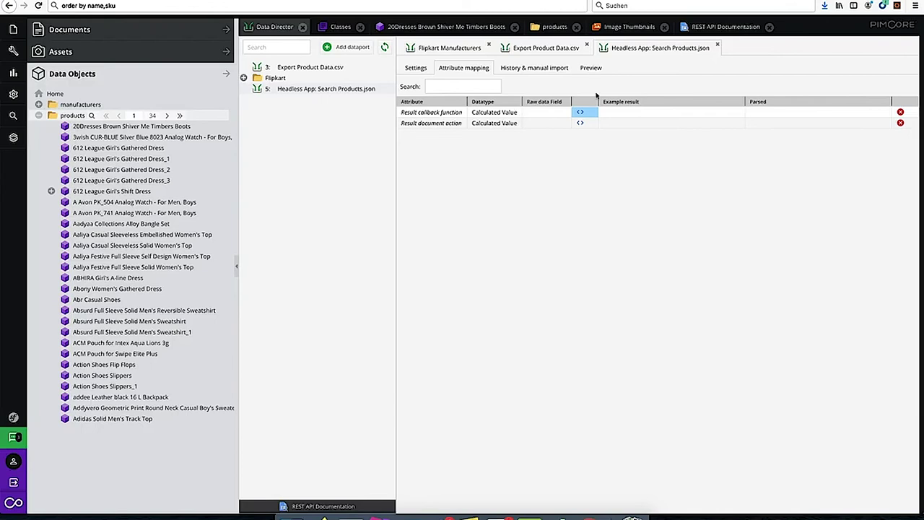
pyautogui.click(722, 27)
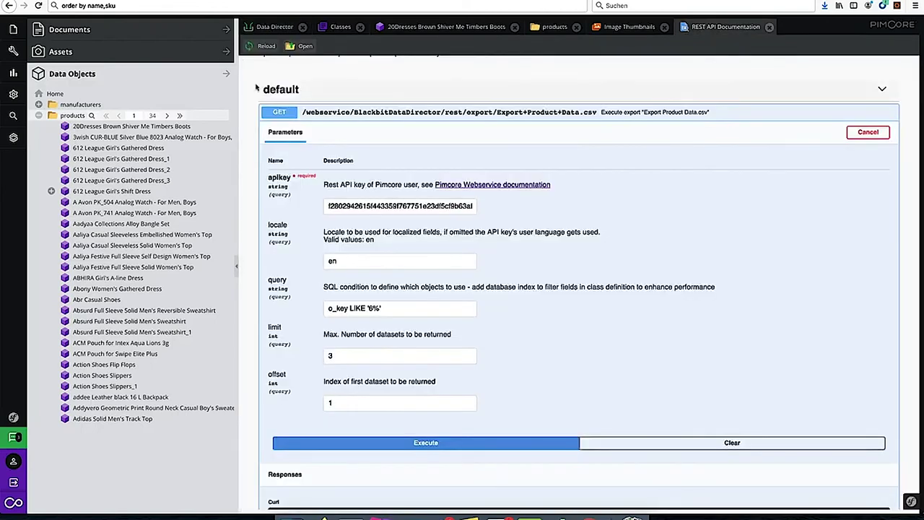
pyautogui.click(266, 45)
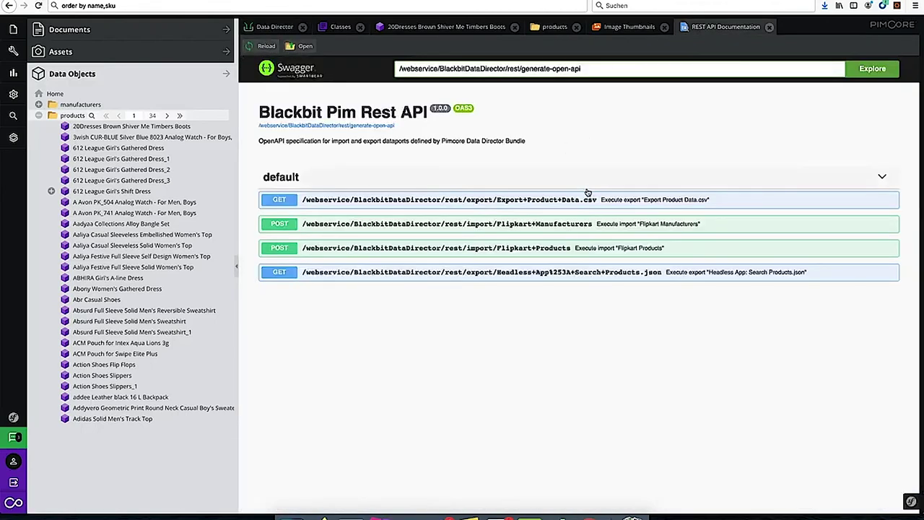
pyautogui.click(531, 275)
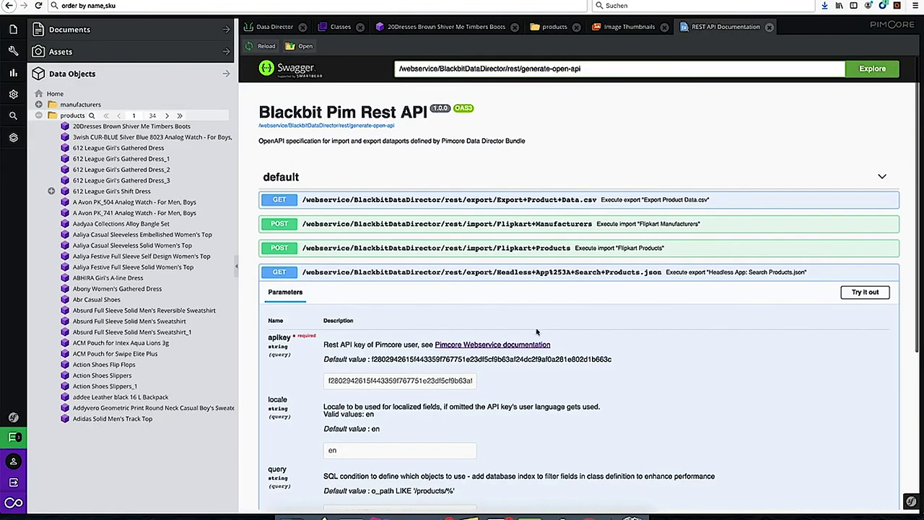
pyautogui.scroll(-3, 536, 331)
pyautogui.scroll(-1, 536, 332)
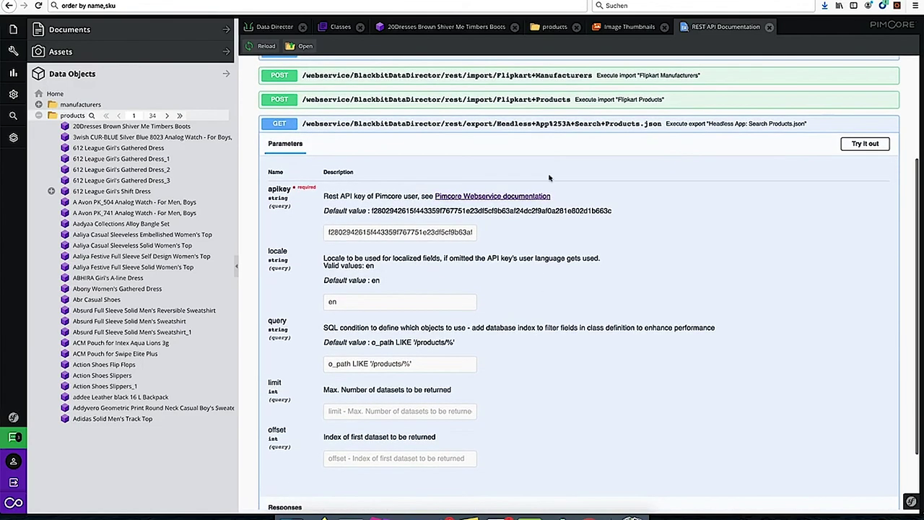
pyautogui.moveTo(664, 127); pyautogui.dragTo(301, 127)
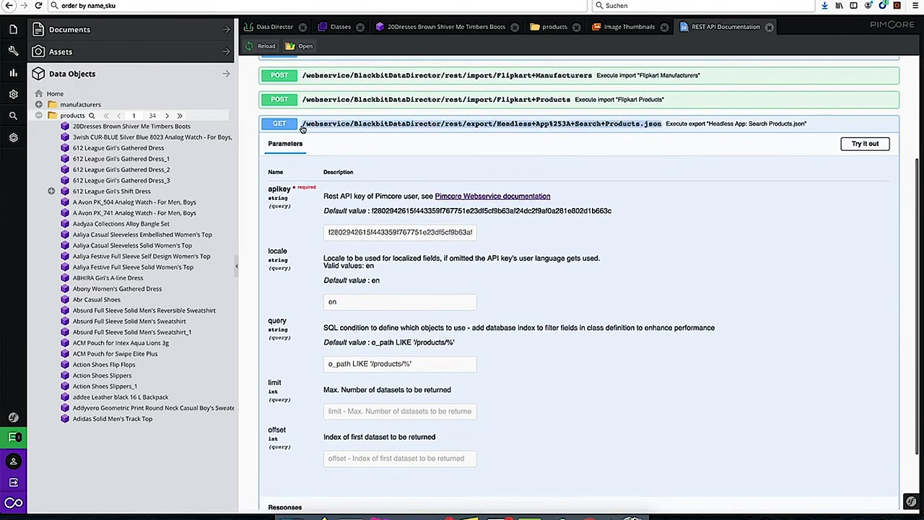
# - Switch to PhpStorm, paste the endpoint path as a comment above the xhr.open GET call for comparison, and delete the comment
pyautogui.click(380, 517)
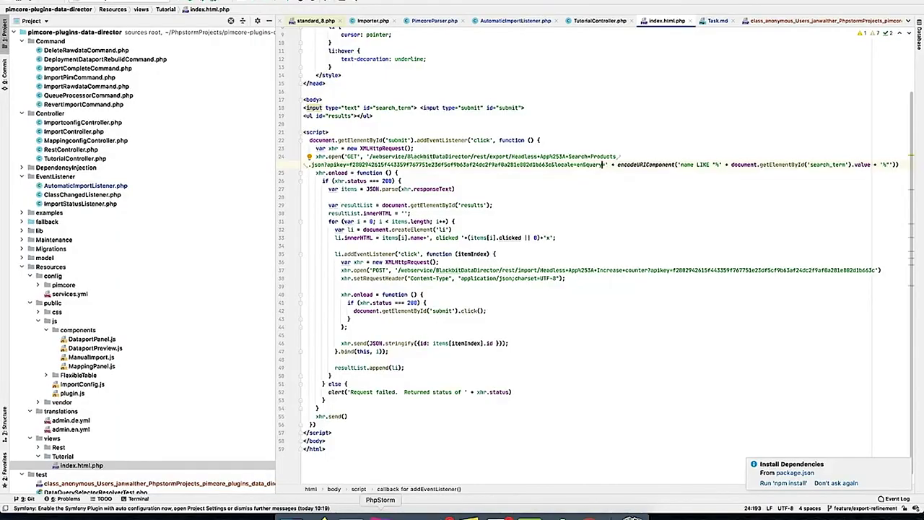
pyautogui.write('/webservice/ BlackbitDataDirector / rest / export /Headless+App%253A+Search+Products.json')
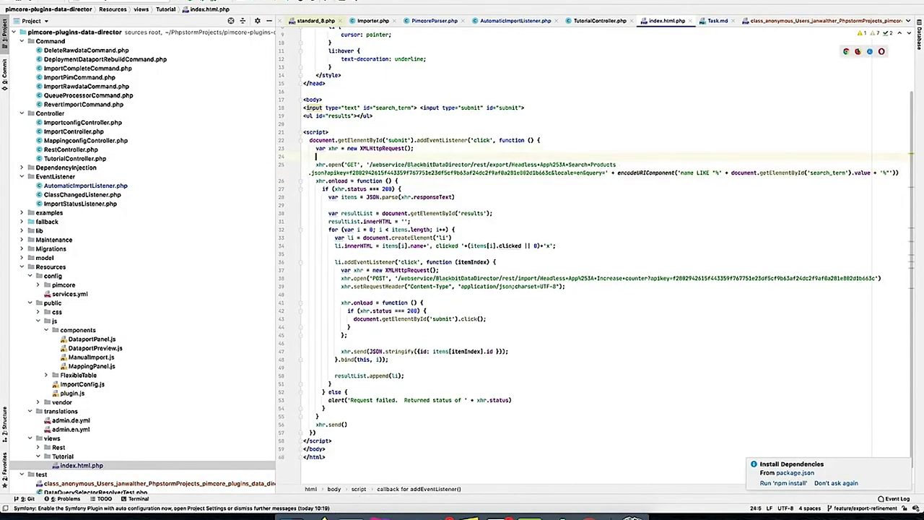
pyautogui.press('super+z')
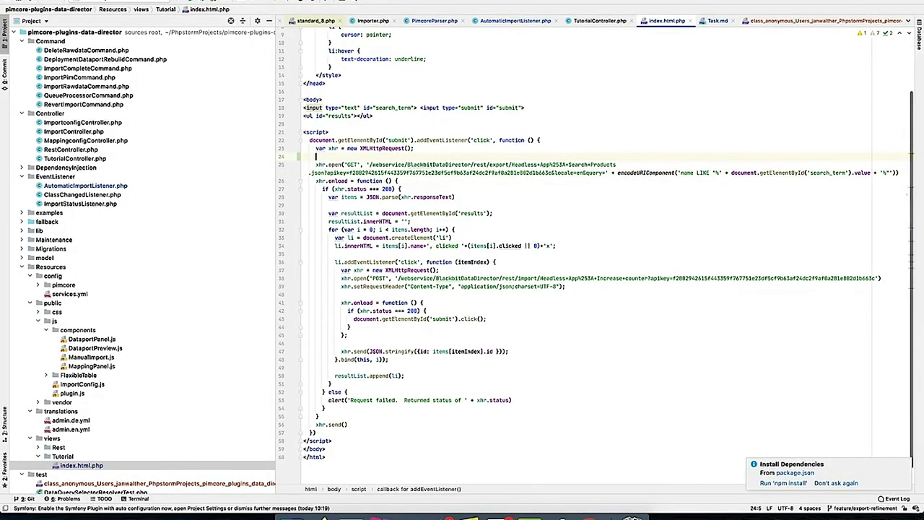
pyautogui.press('super+slash')
pyautogui.click(326, 156)
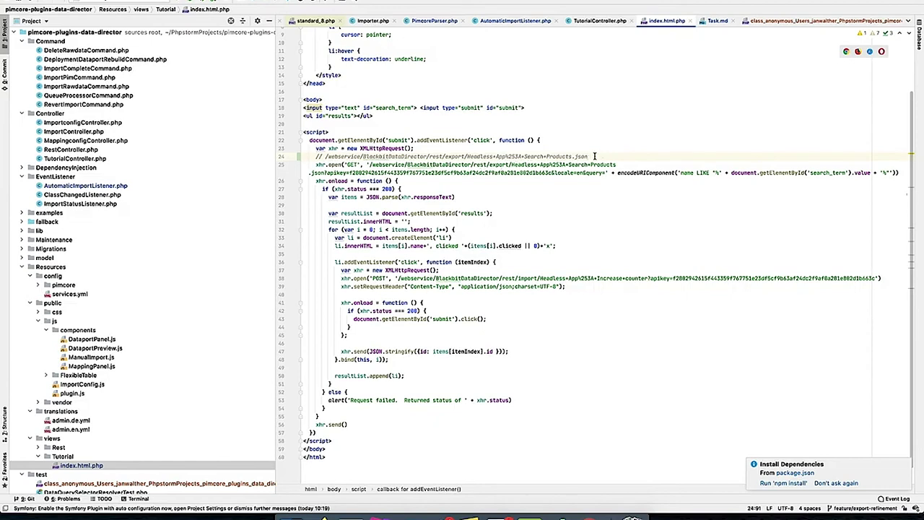
pyautogui.moveTo(595, 156); pyautogui.dragTo(472, 150)
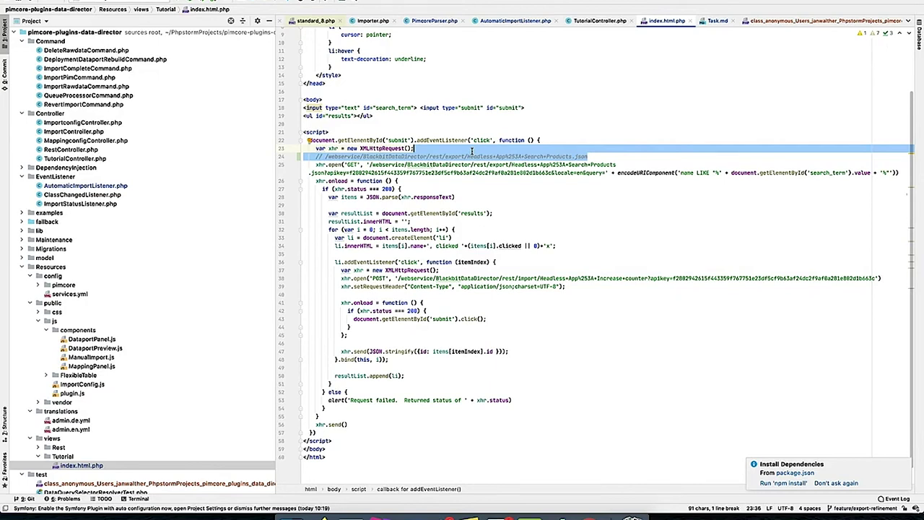
pyautogui.press('Return')
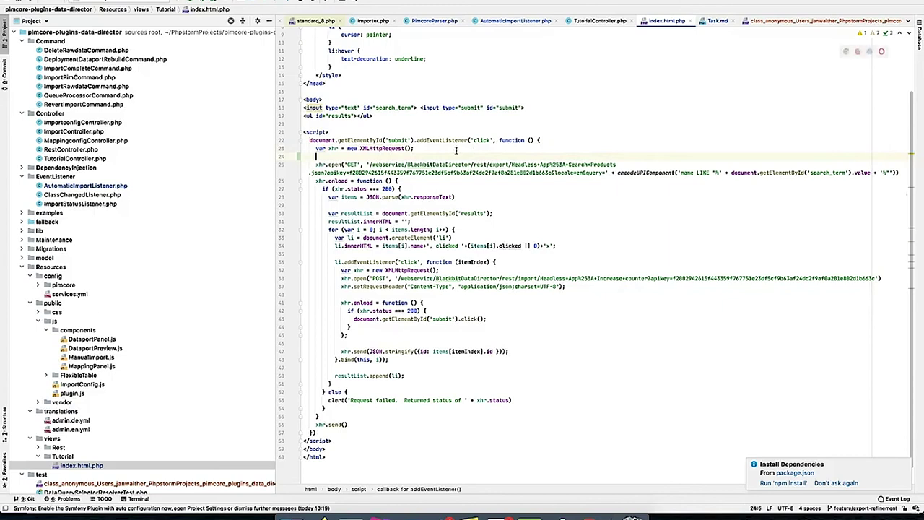
# - Highlight the GET request's API key value and query parameter, the search_term input, and the name LIKE condition built from its value
pyautogui.doubleClick(355, 173)
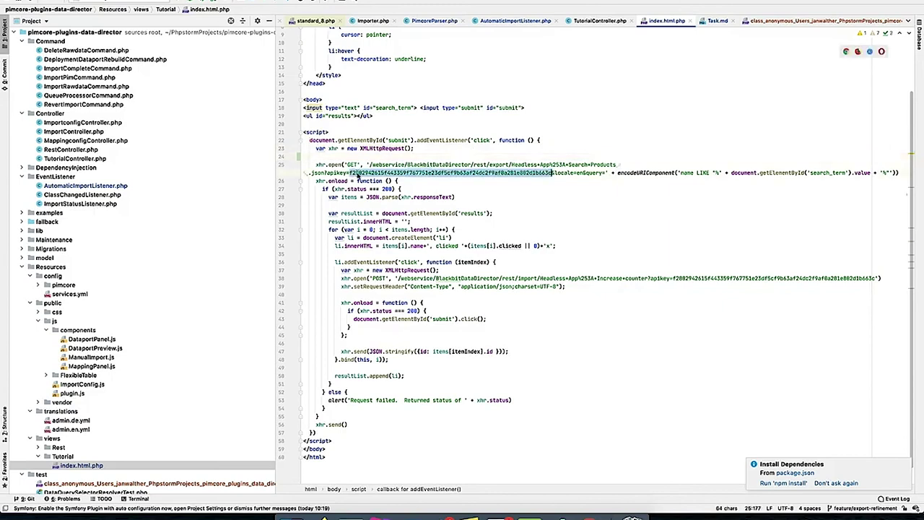
pyautogui.doubleClick(596, 173)
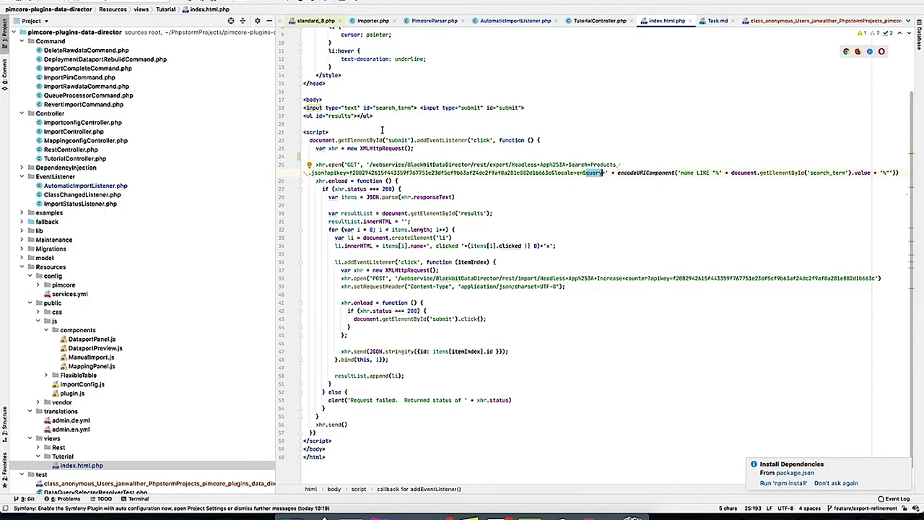
pyautogui.doubleClick(382, 108)
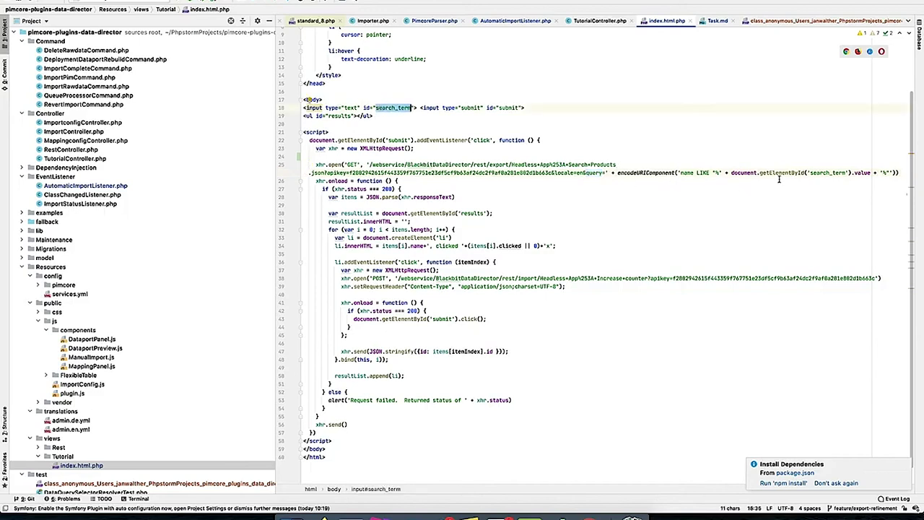
pyautogui.moveTo(870, 173); pyautogui.dragTo(730, 173)
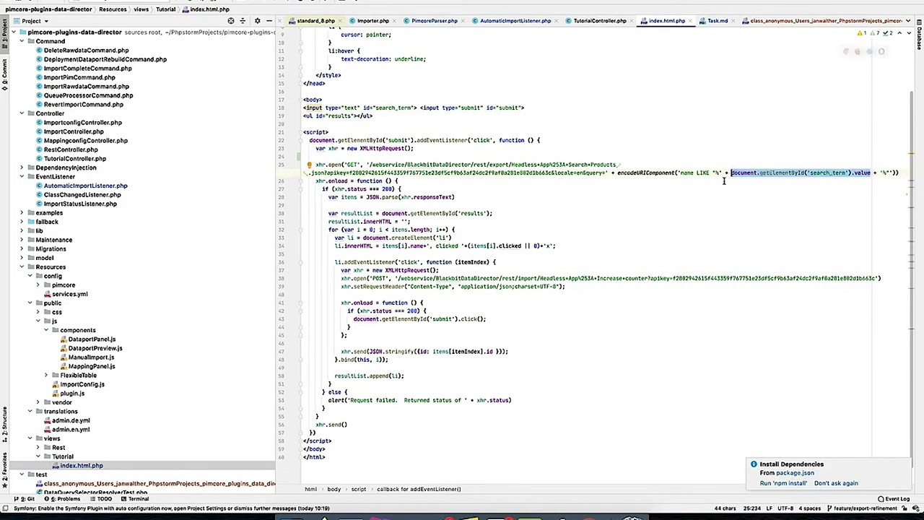
pyautogui.moveTo(679, 173); pyautogui.dragTo(715, 174)
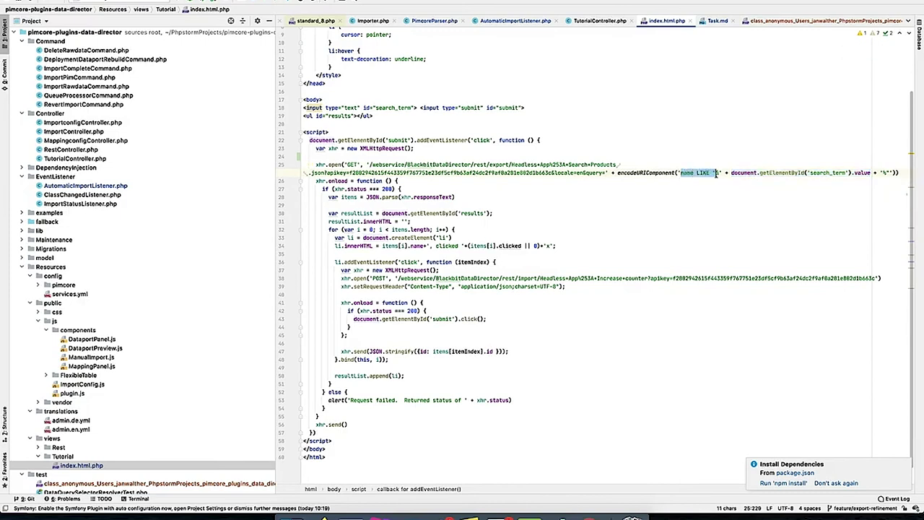
pyautogui.click(681, 174)
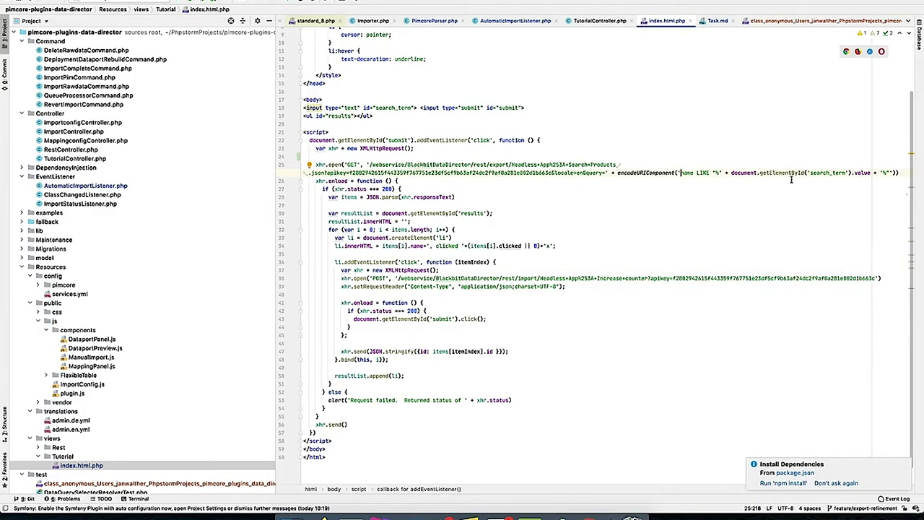
# - Examine the GET request's onload handler from the status 200 check through the li element creation and highlight items[i].name
pyautogui.click(335, 180)
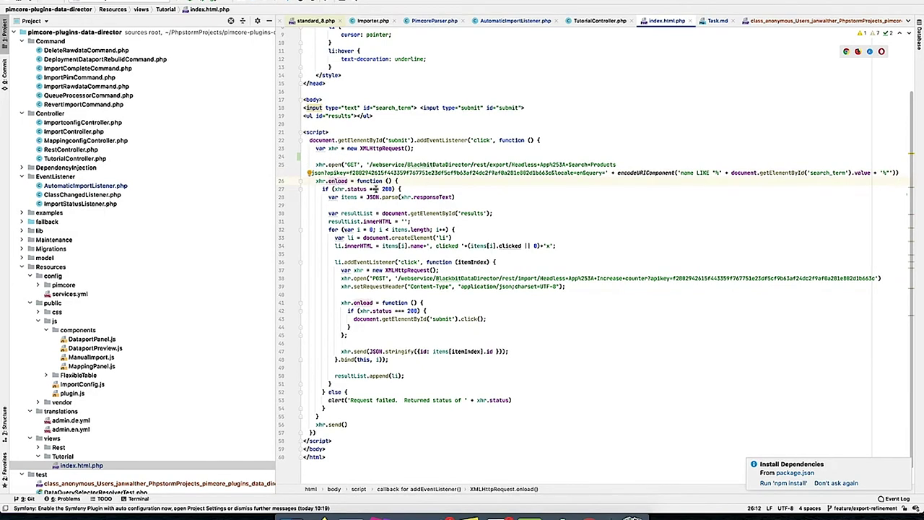
pyautogui.click(405, 188)
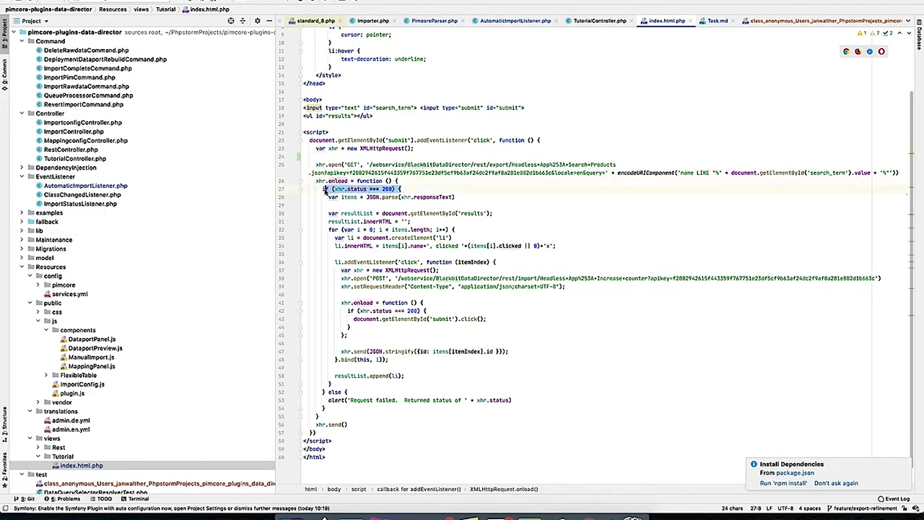
pyautogui.click(350, 196)
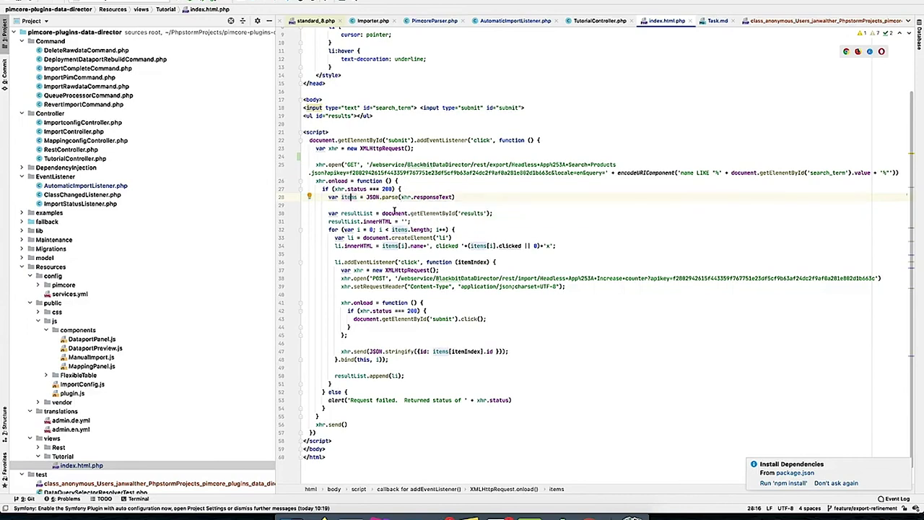
pyautogui.moveTo(367, 196); pyautogui.dragTo(486, 173)
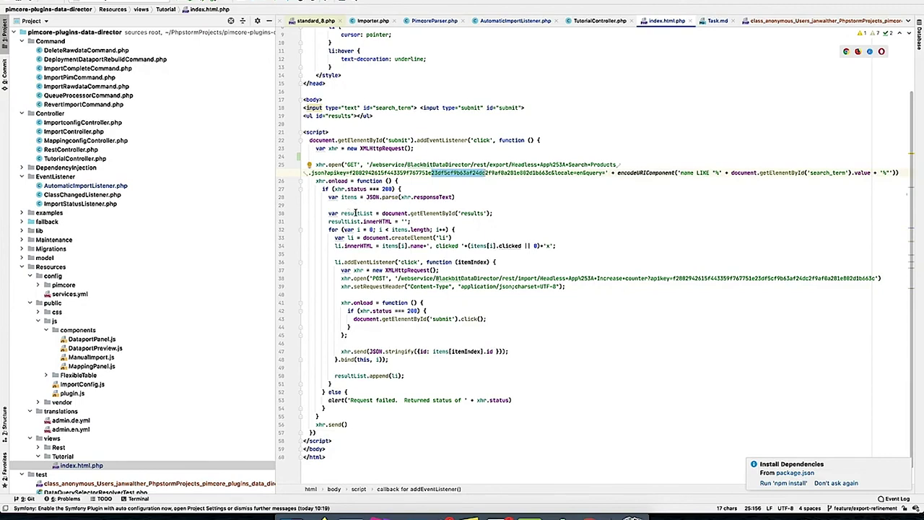
pyautogui.click(478, 213)
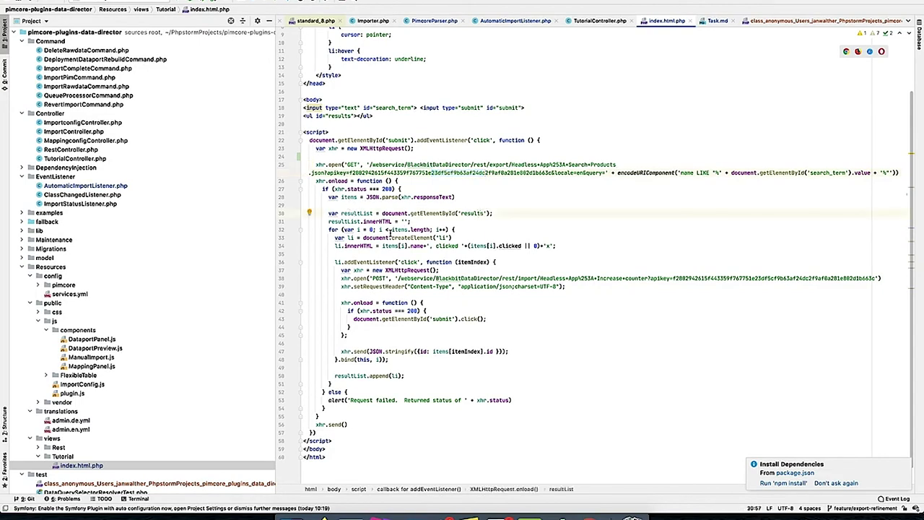
pyautogui.moveTo(335, 237); pyautogui.dragTo(528, 236)
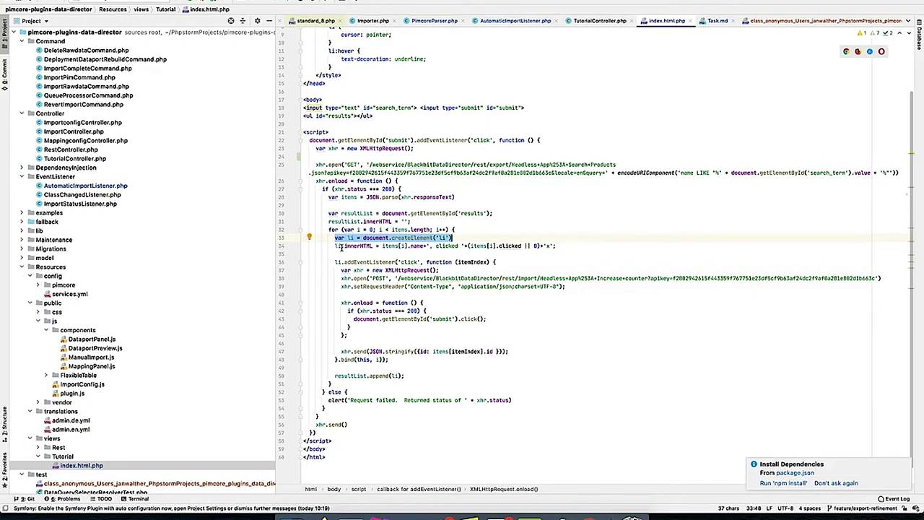
pyautogui.moveTo(382, 245); pyautogui.dragTo(425, 246)
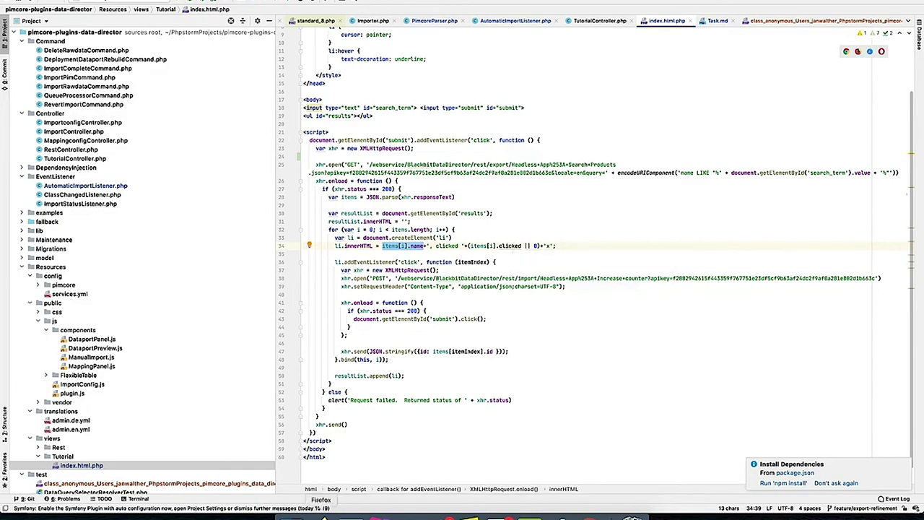
# - Switch to Firefox, open the settings of the Headless App: Search Products.json dataport and point out its name and id fields
pyautogui.click(323, 514)
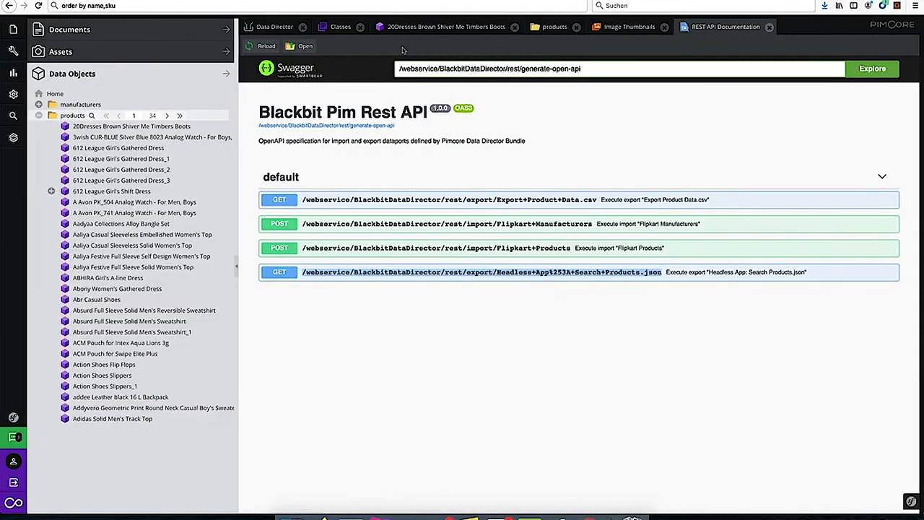
pyautogui.click(275, 27)
pyautogui.click(416, 67)
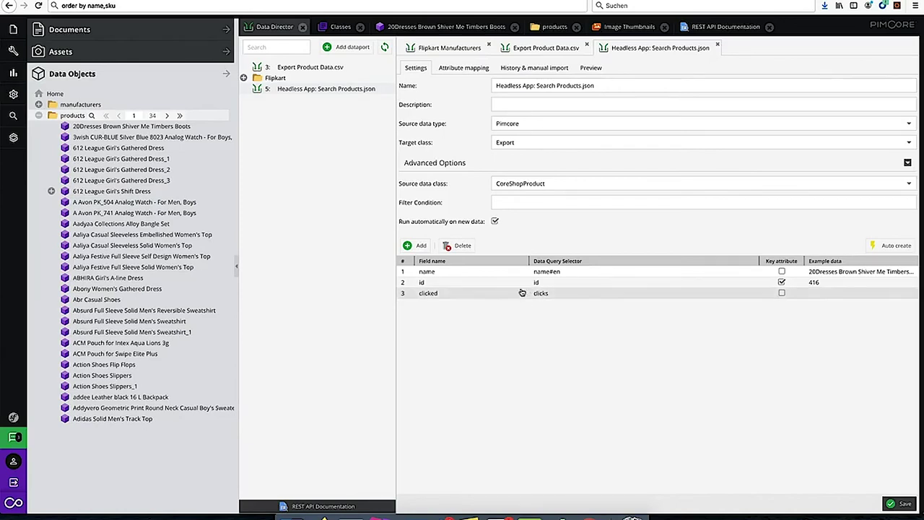
pyautogui.click(436, 276)
pyautogui.click(440, 284)
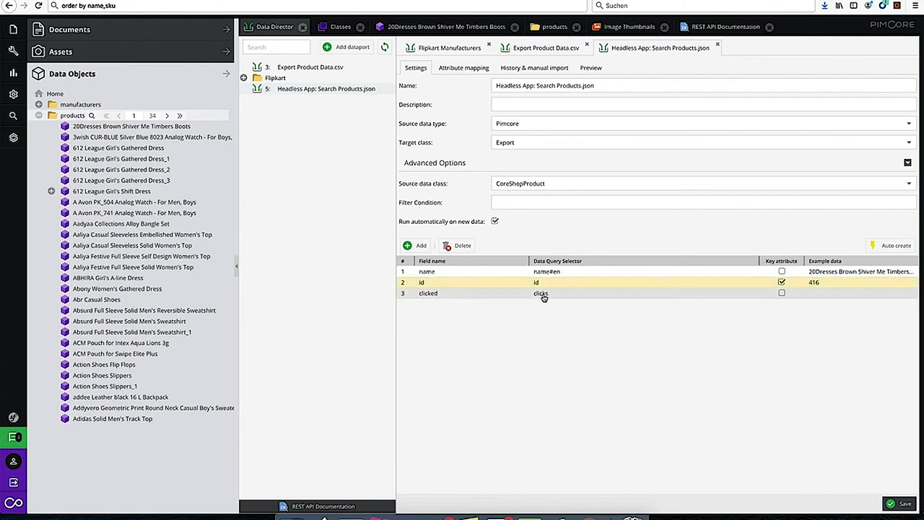
# - Point out the dataport's clicked field, look up the matching clicks number field in the CoreShopProduct class and return to the dataport settings
pyautogui.click(482, 295)
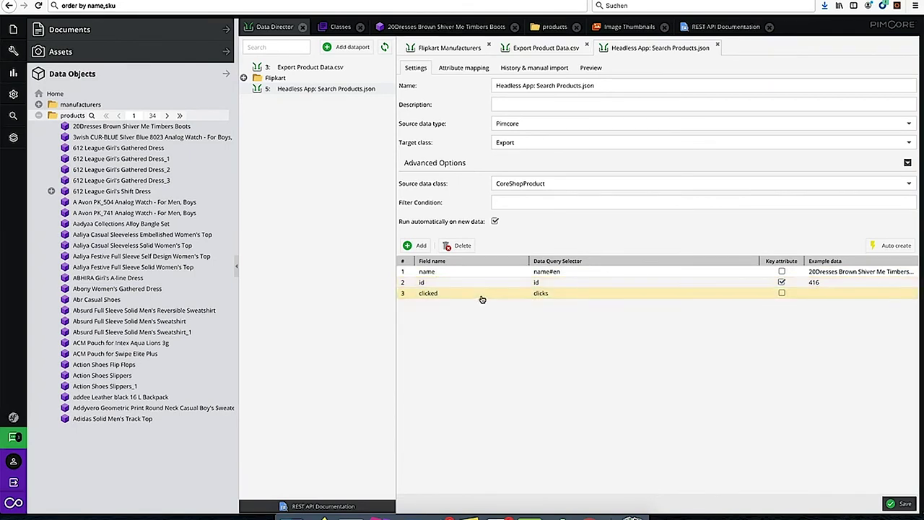
pyautogui.click(341, 26)
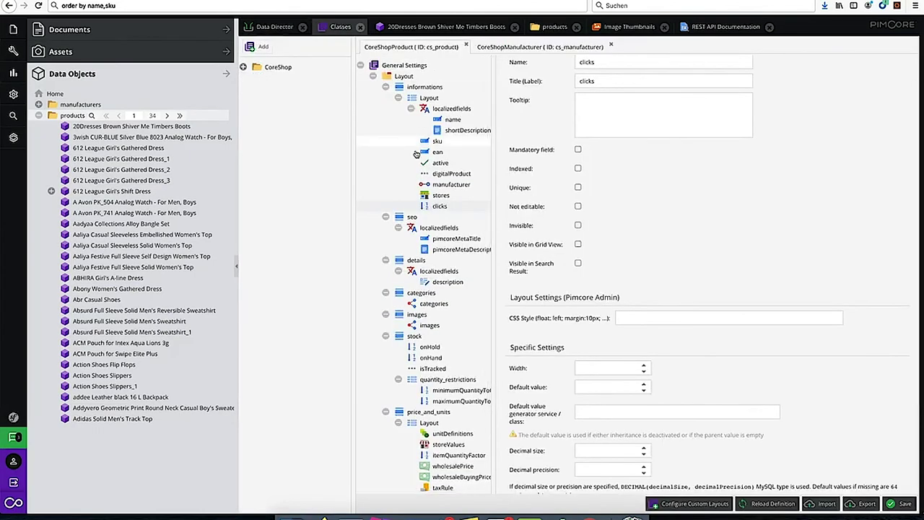
pyautogui.click(794, 499)
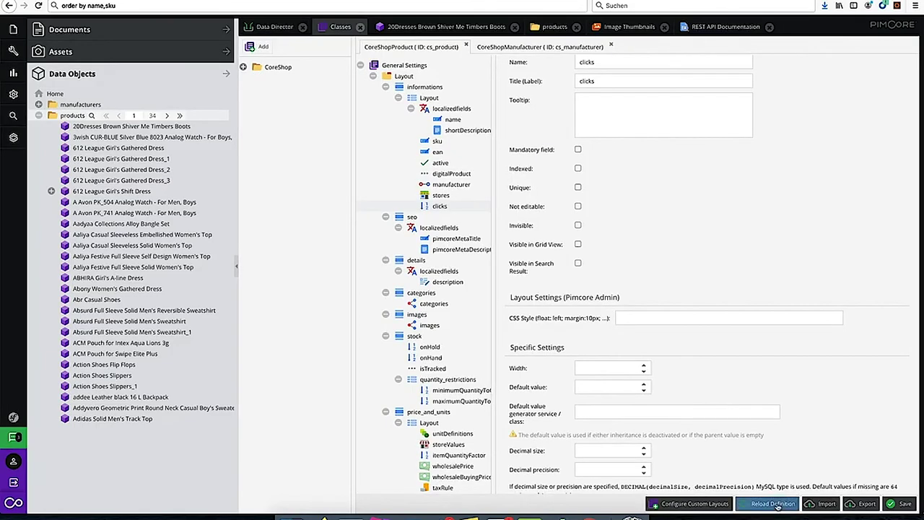
pyautogui.click(438, 205)
pyautogui.click(271, 27)
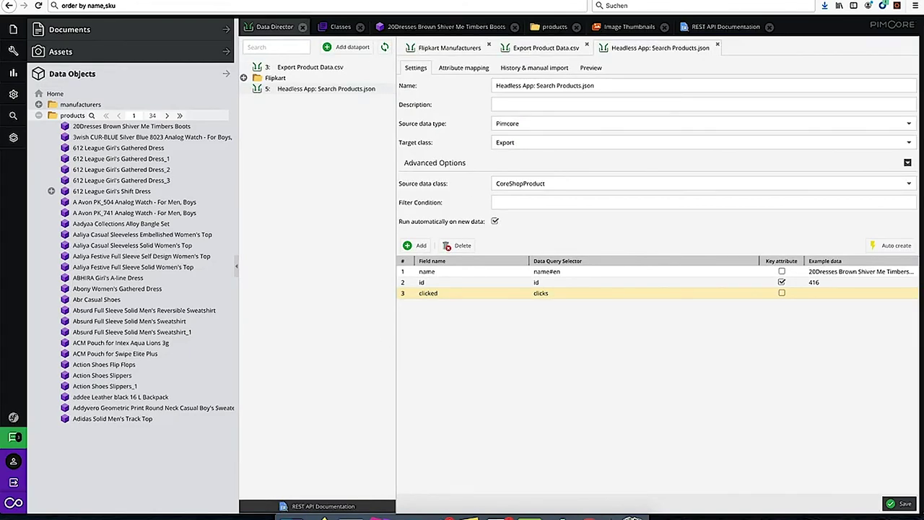
# - Switch to PhpStorm and examine the li element's click listener, highlighting the POST method of its xhr.open call
pyautogui.hotkey('ctrl', 'Tab')
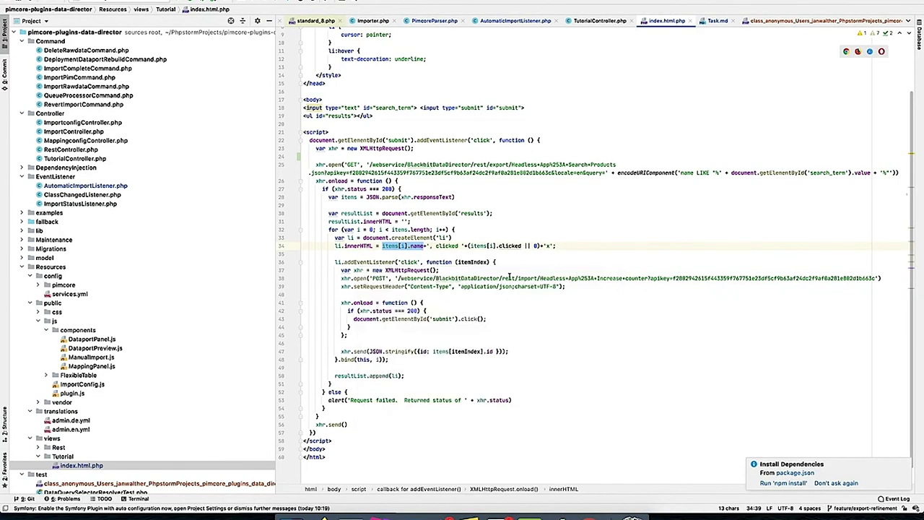
pyautogui.click(336, 262)
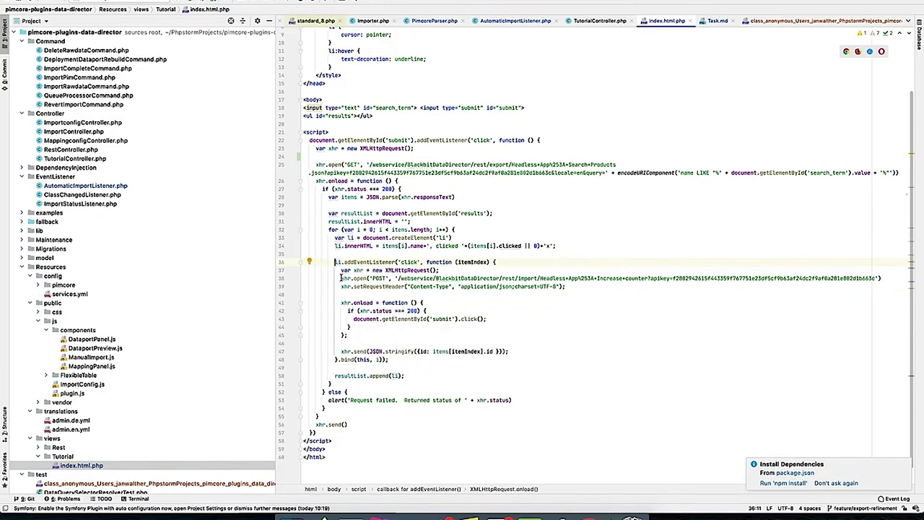
pyautogui.doubleClick(375, 277)
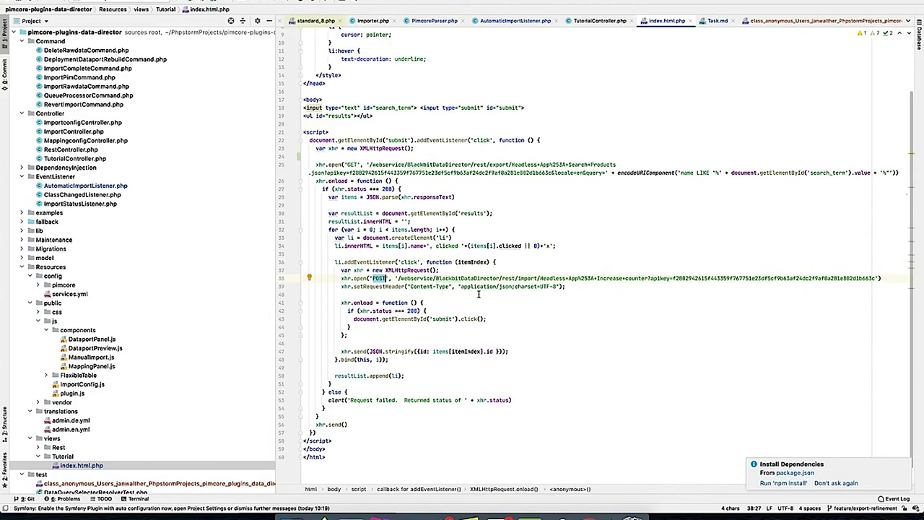
# - Switch to Firefox and add a dataport named Headless App: Increase counter, copying the name from the Task-4.pdf instructions
pyautogui.click(319, 514)
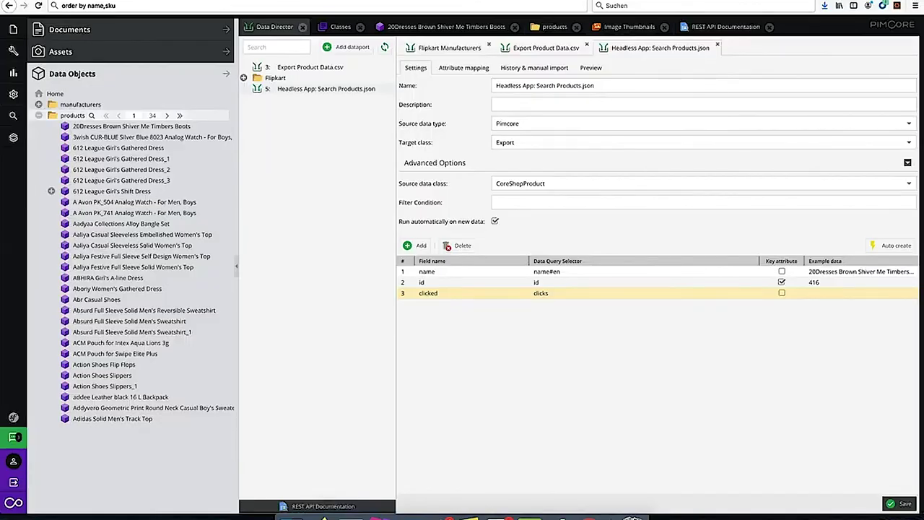
pyautogui.click(337, 27)
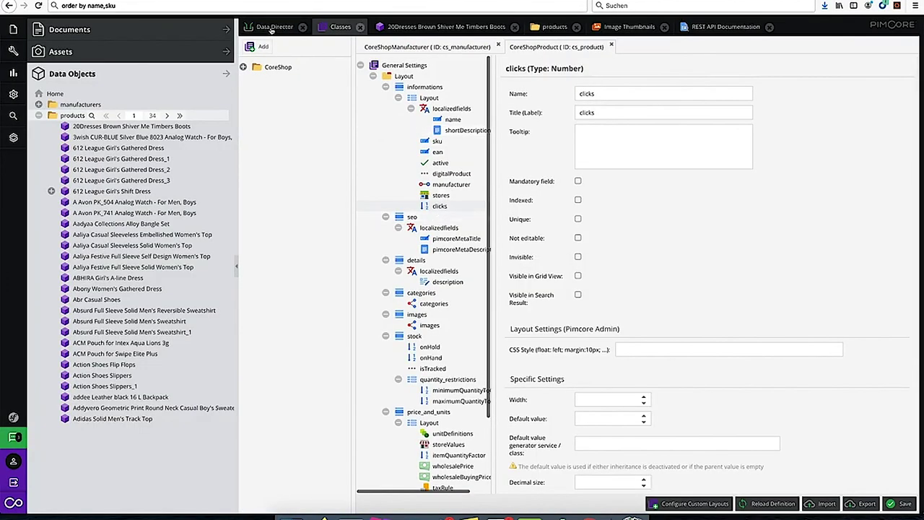
pyautogui.click(274, 28)
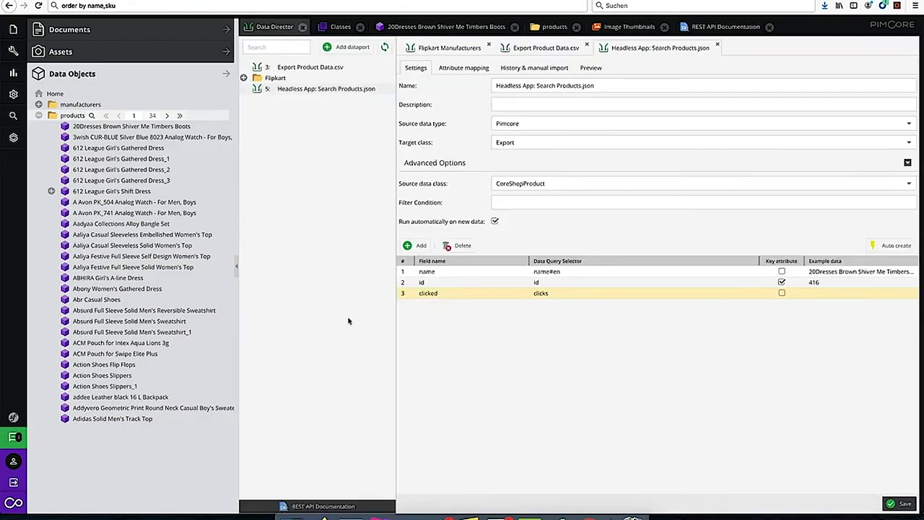
pyautogui.click(529, 513)
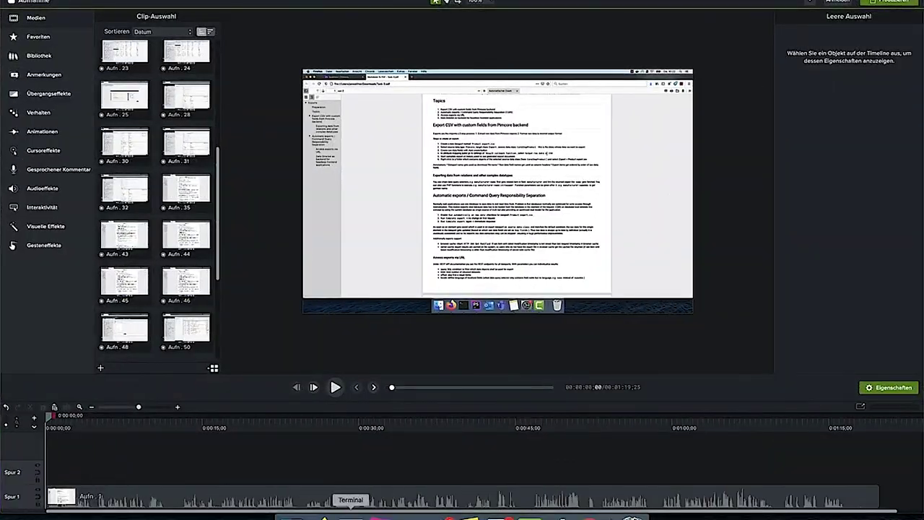
pyautogui.click(311, 514)
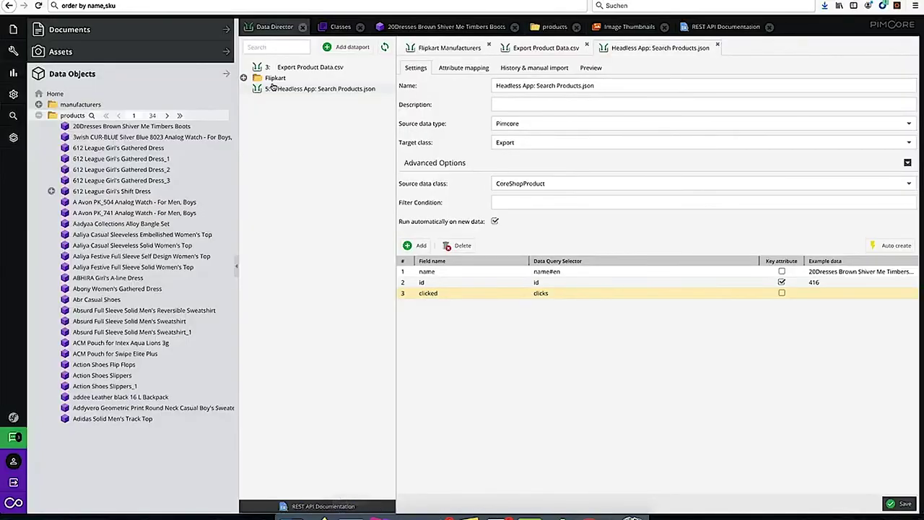
pyautogui.click(353, 48)
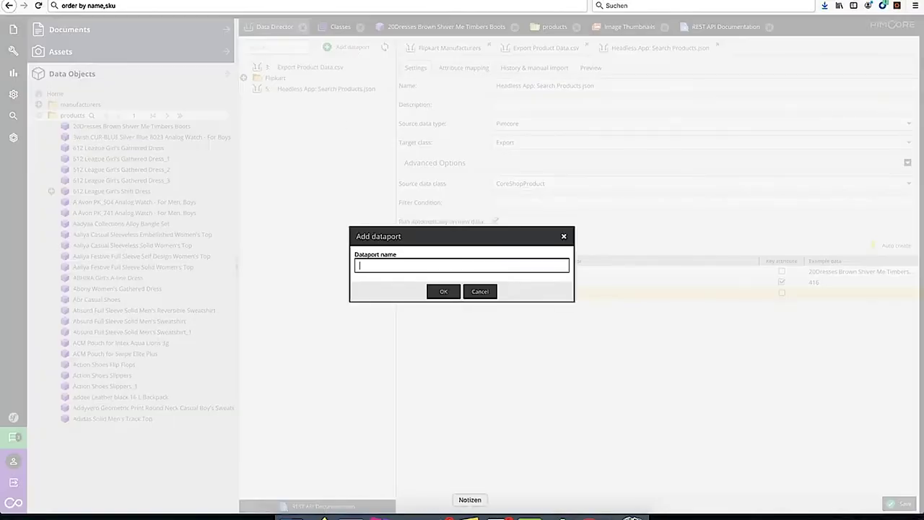
pyautogui.hotkey('ctrl', 'Tab')
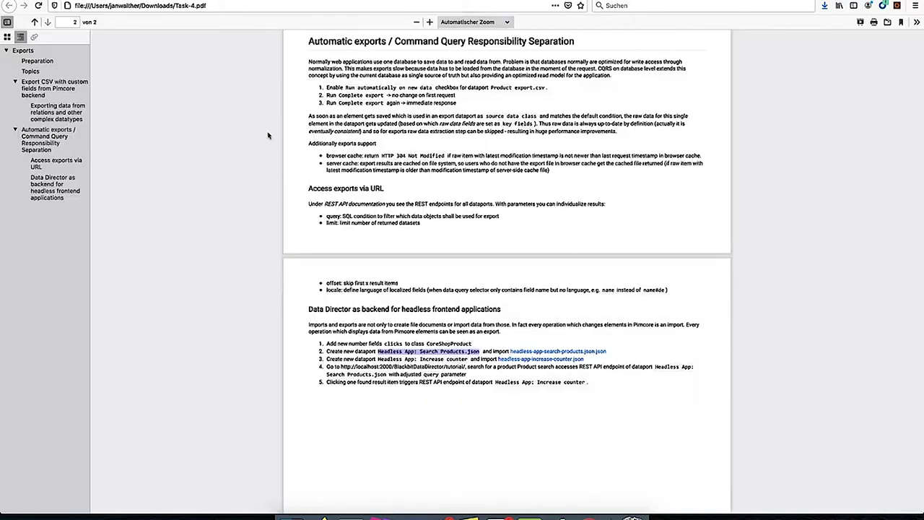
pyautogui.moveTo(378, 358); pyautogui.dragTo(468, 359)
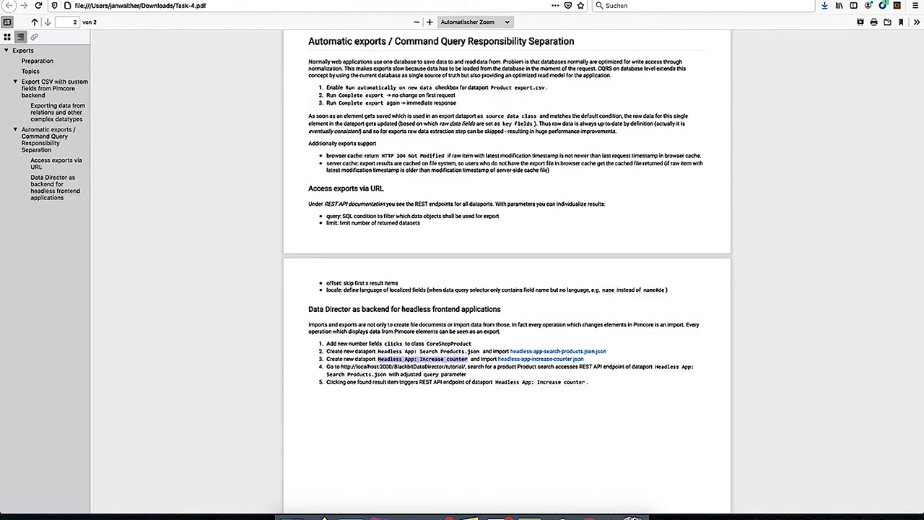
pyautogui.hotkey('ctrl', 'c')
pyautogui.hotkey('ctrl', 'Tab')
pyautogui.hotkey('ctrl', 'v')
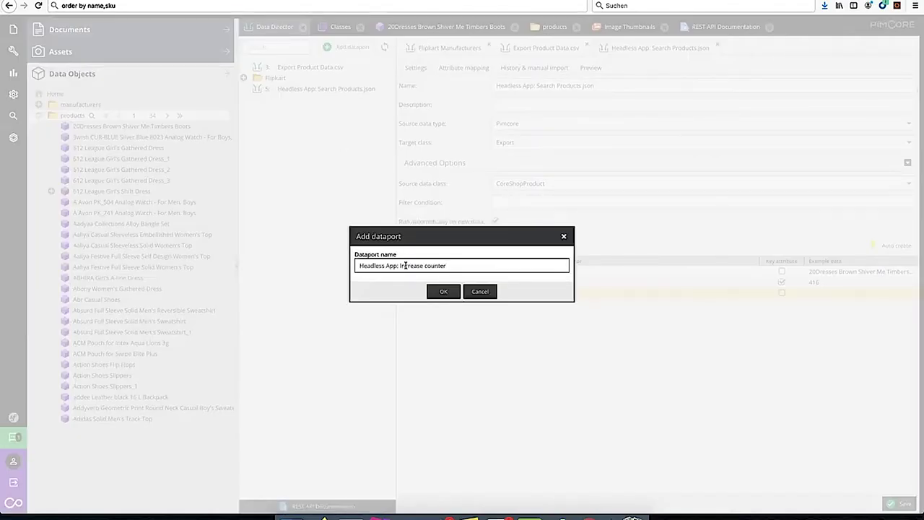
pyautogui.click(443, 294)
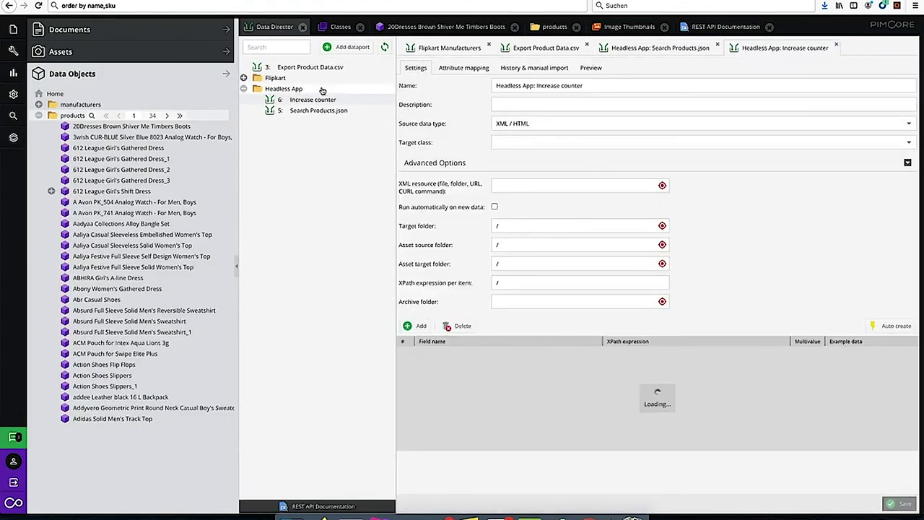
# - Import headless-app-increase-counter.json into the Increase counter dataport and overwrite its existing configuration
pyautogui.rightClick(318, 105)
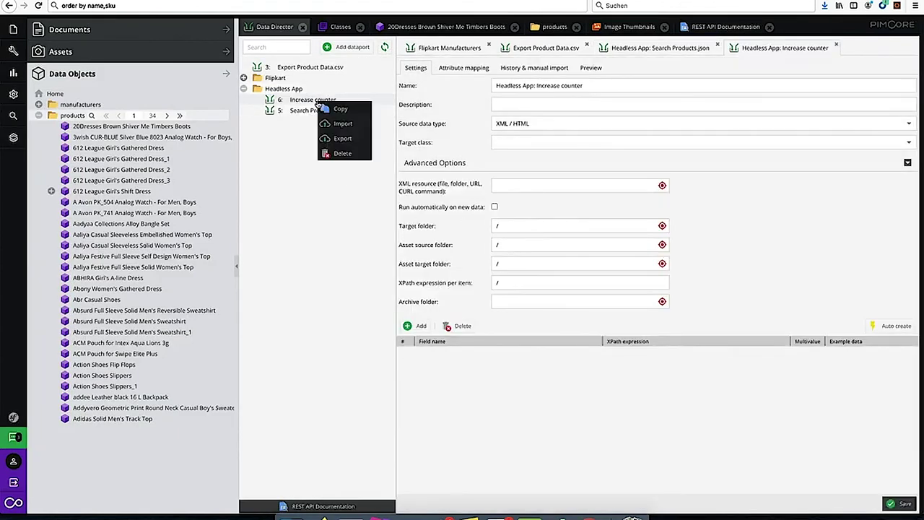
pyautogui.click(341, 128)
pyautogui.click(543, 235)
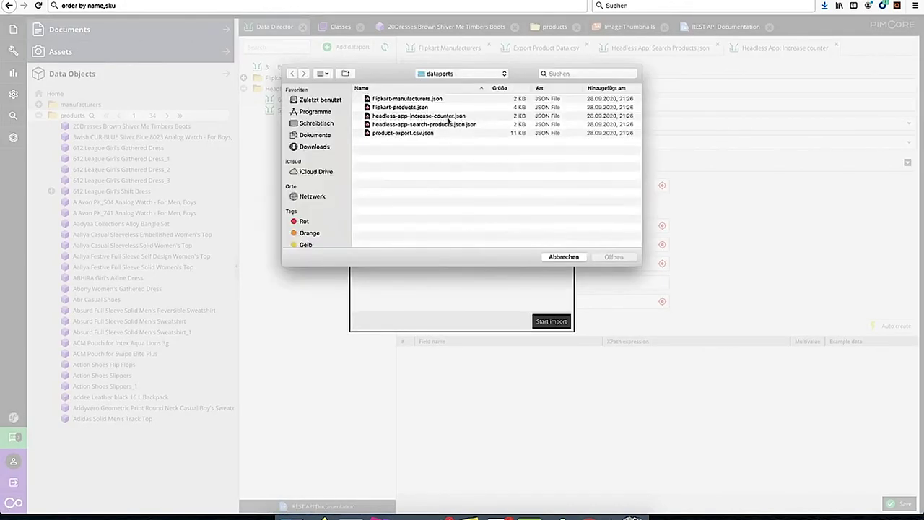
pyautogui.doubleClick(447, 118)
pyautogui.click(554, 322)
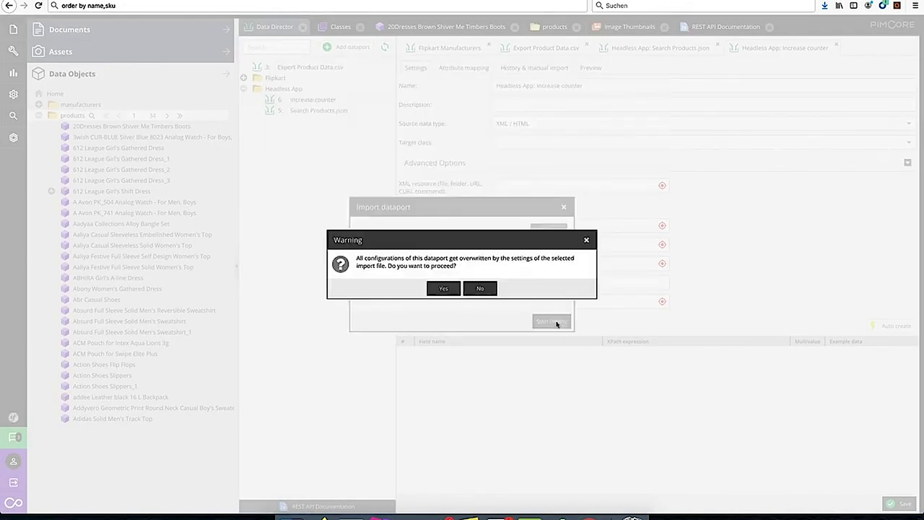
pyautogui.click(443, 288)
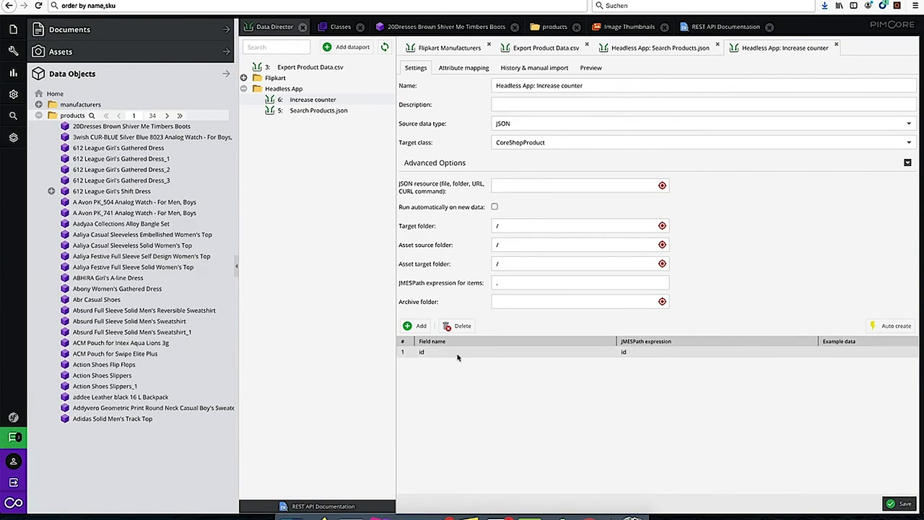
# - Review the Increase counter dataport's attribute mapping, inspect the clicks attribute's callback function, and close it without changes
pyautogui.click(469, 67)
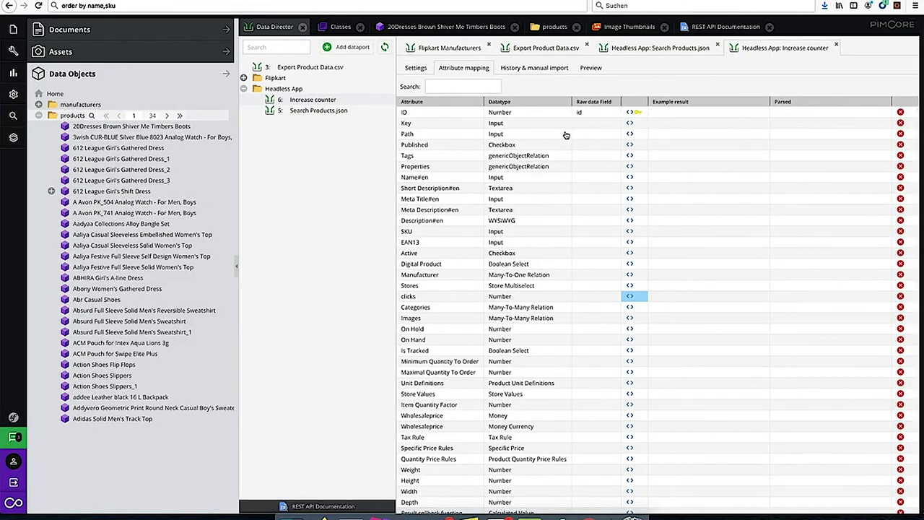
pyautogui.click(630, 295)
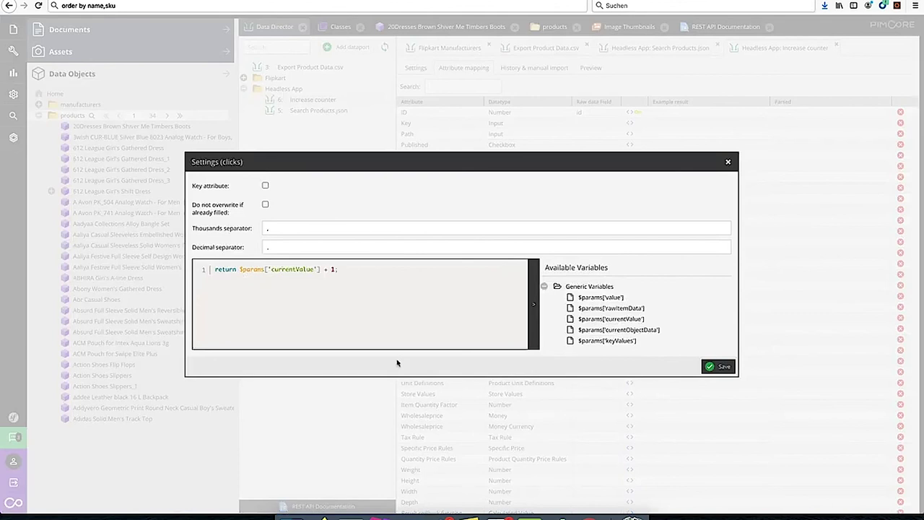
pyautogui.click(727, 162)
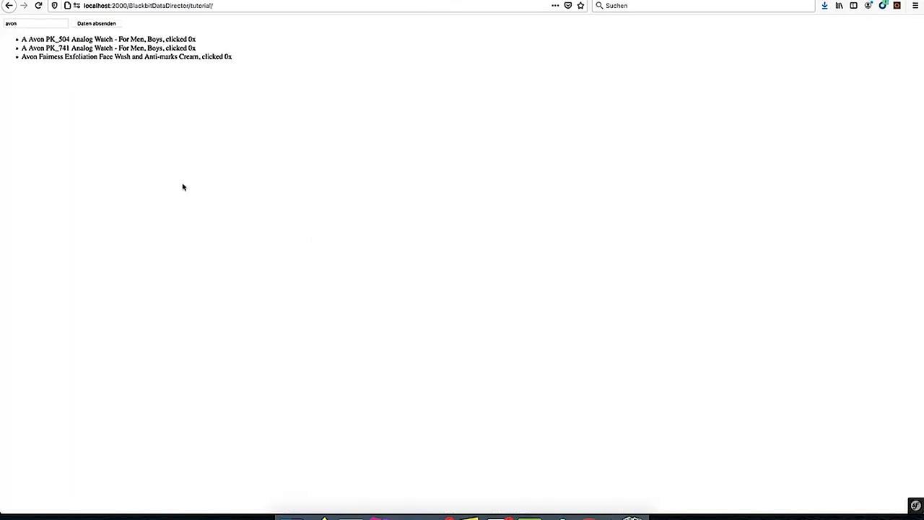
# - Open the network analysis on the tutorial search page, trigger the counter for A Avon PK_741 Analog Watch and inspect the POST request
pyautogui.press('super+alt+e')
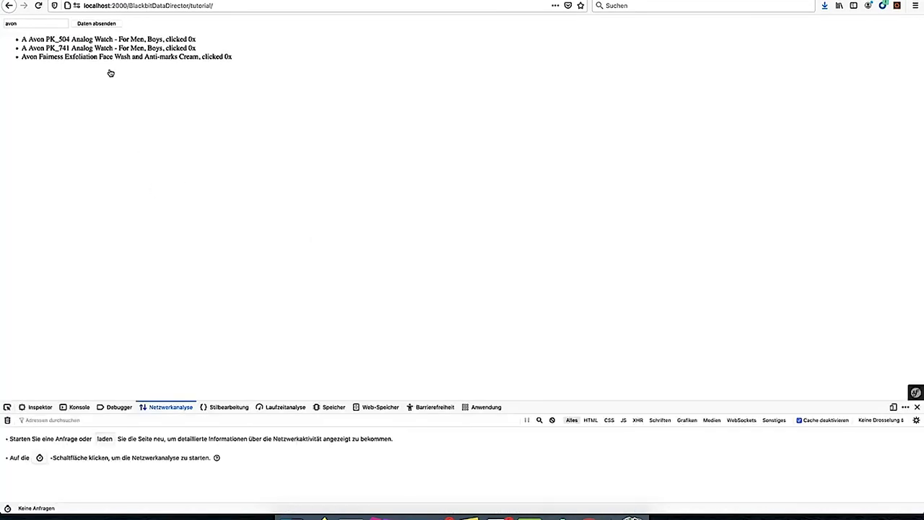
pyautogui.click(148, 49)
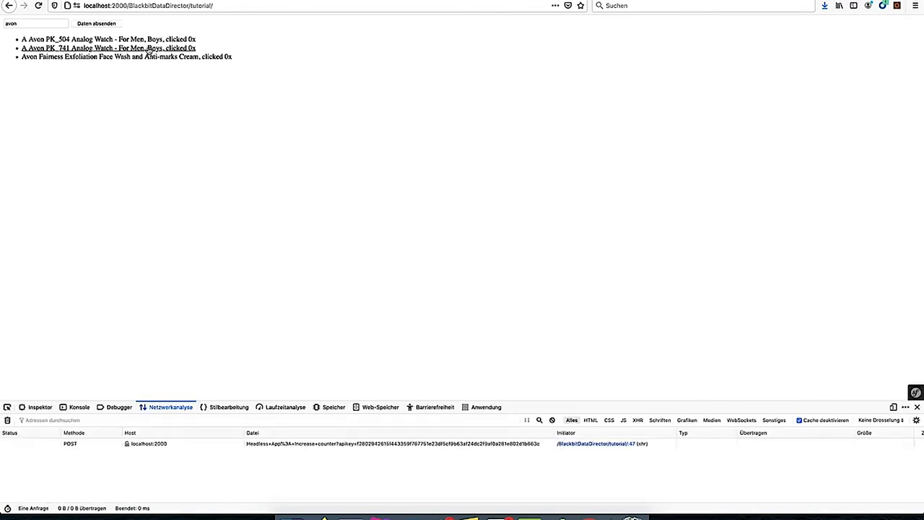
pyautogui.click(80, 445)
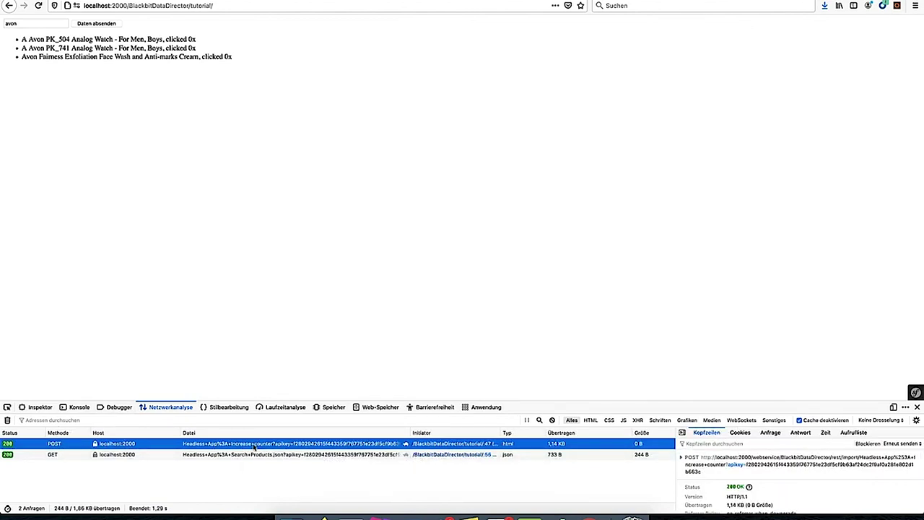
# - Open the Increase counter import history, trigger the counter for Avon Fairness Exfoliation Face Wash, and check the history's import types
pyautogui.hotkey('alt', 'Tab')
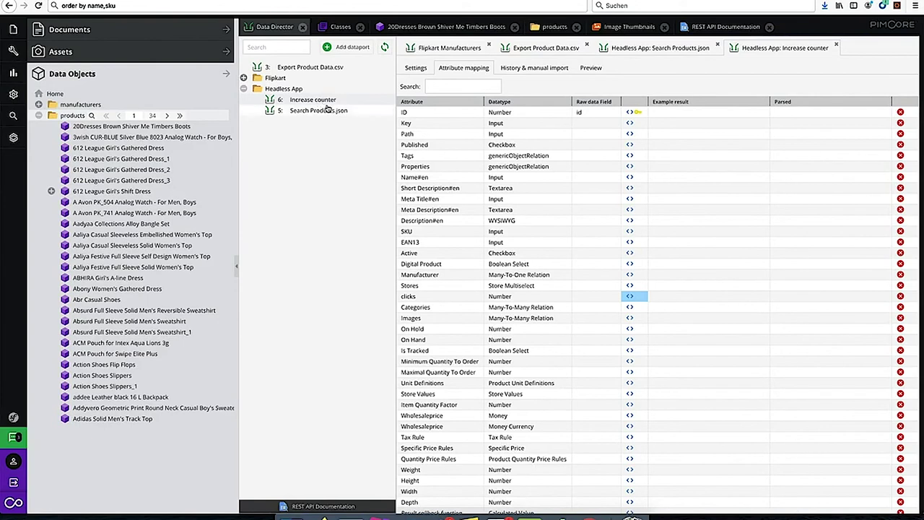
pyautogui.click(534, 68)
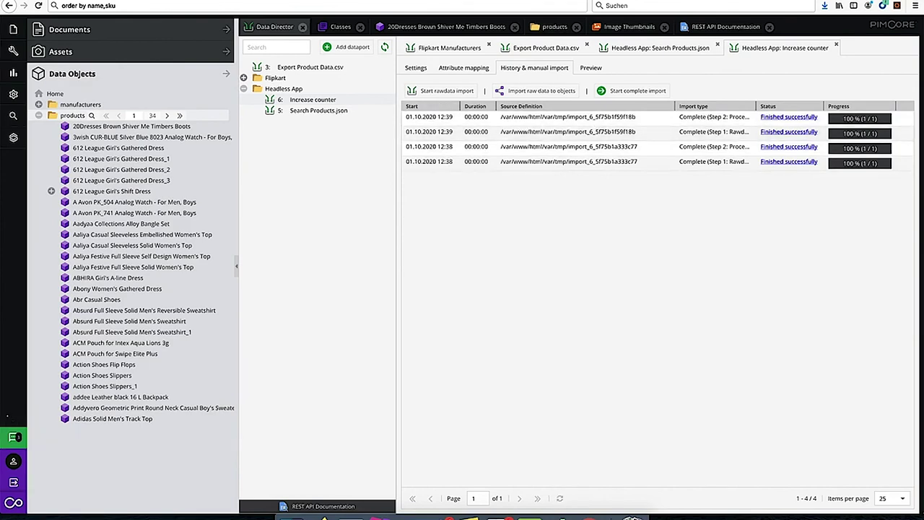
pyautogui.hotkey('ctrl', 'Tab')
pyautogui.click(148, 58)
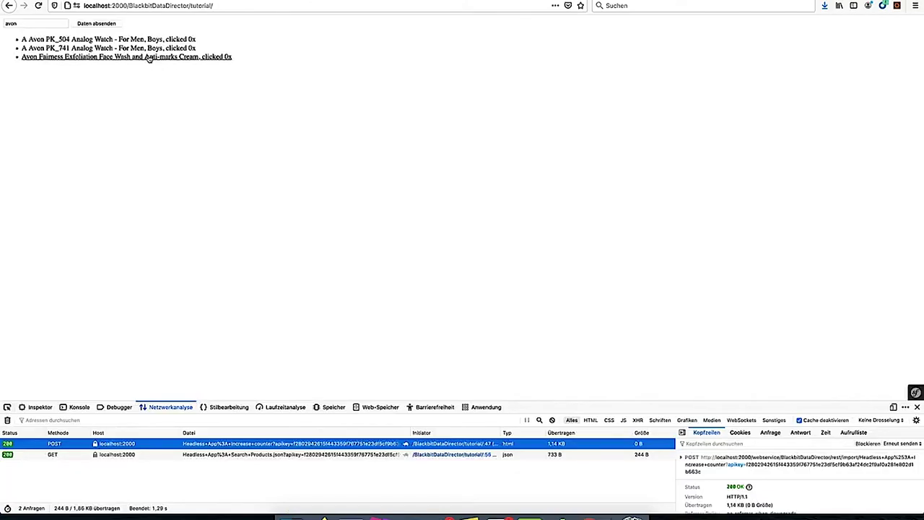
pyautogui.hotkey('ctrl', 'shift', 'Tab')
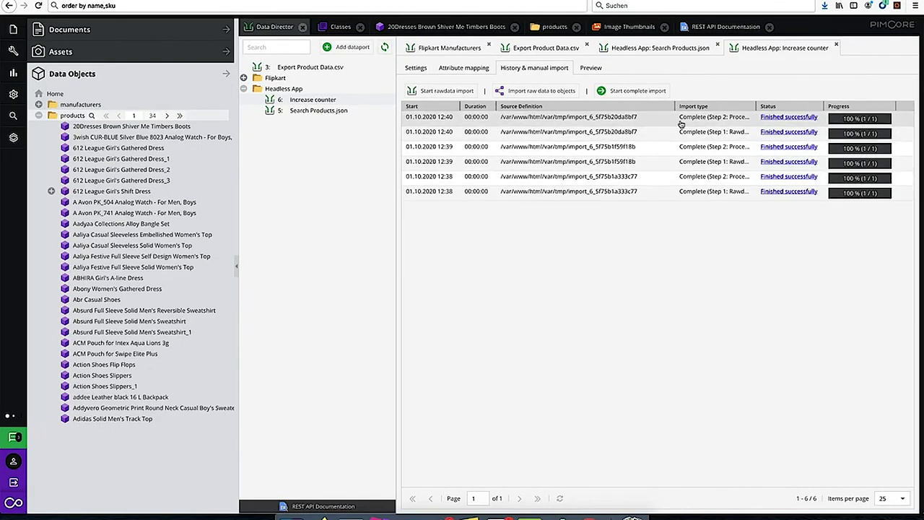
pyautogui.click(750, 106)
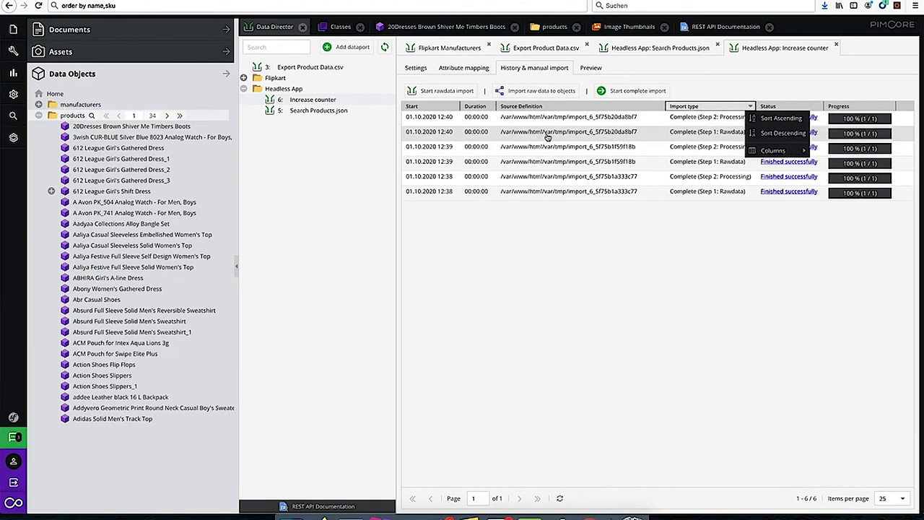
# - Preview the Increase counter dataport's raw data and open the product referenced by the entry with id 522
pyautogui.click(590, 68)
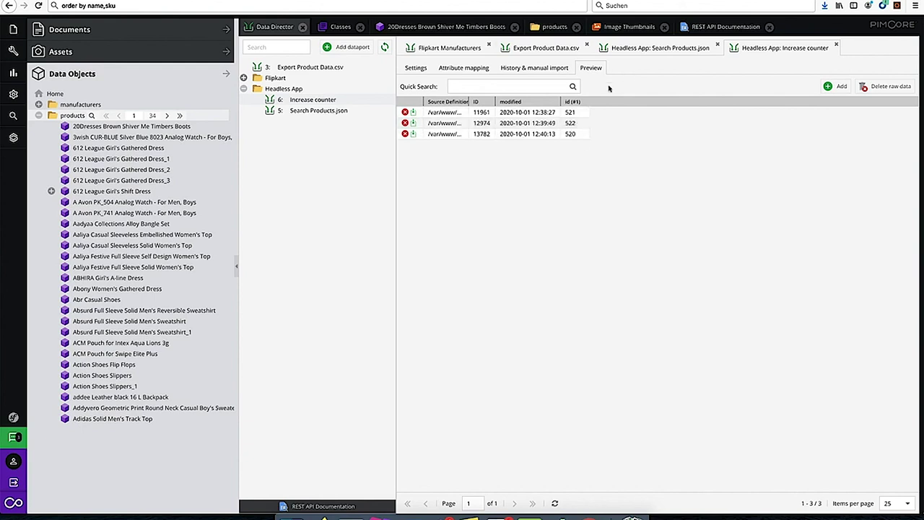
pyautogui.rightClick(570, 127)
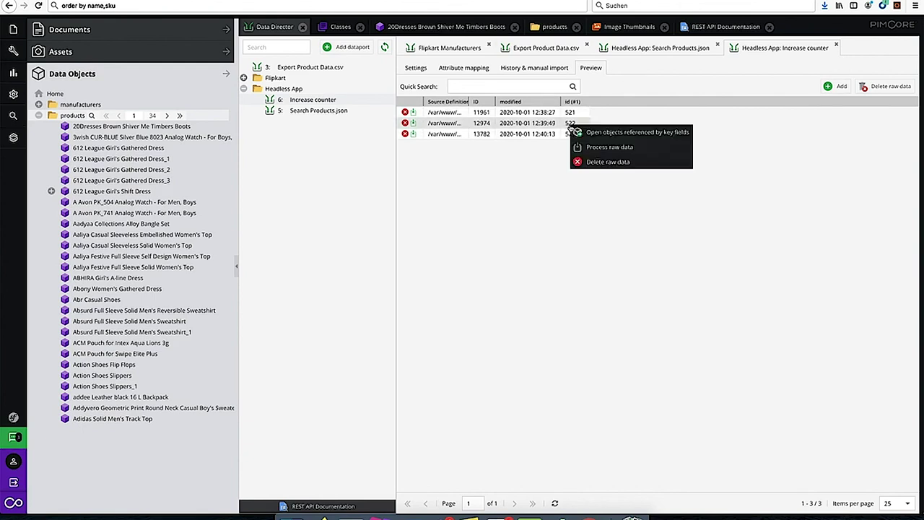
pyautogui.click(628, 132)
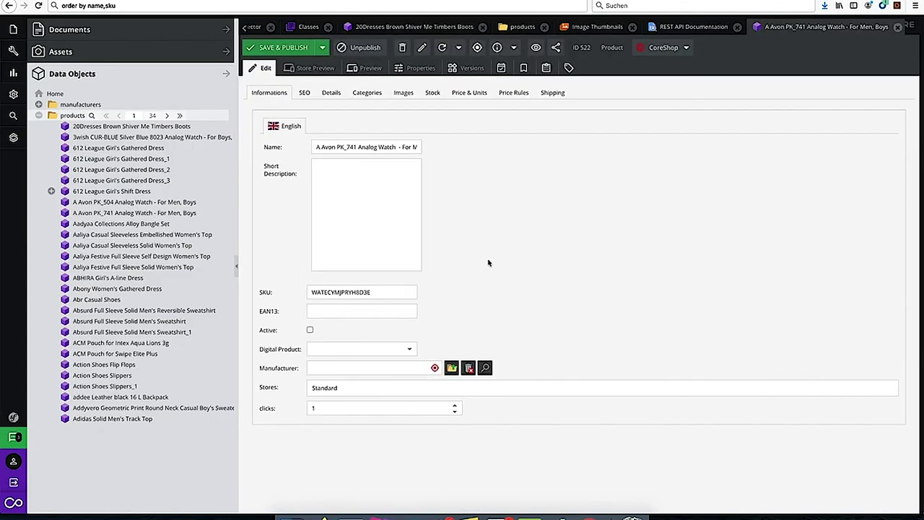
# - Examine the clicks and Name fields of the A Avon PK_741 Analog Watch product without changing them
pyautogui.doubleClick(317, 409)
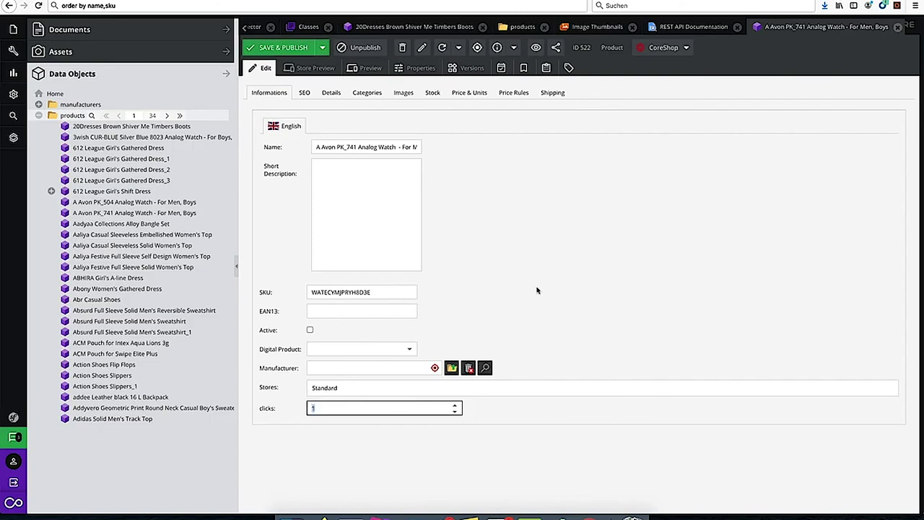
pyautogui.moveTo(399, 147); pyautogui.dragTo(479, 147)
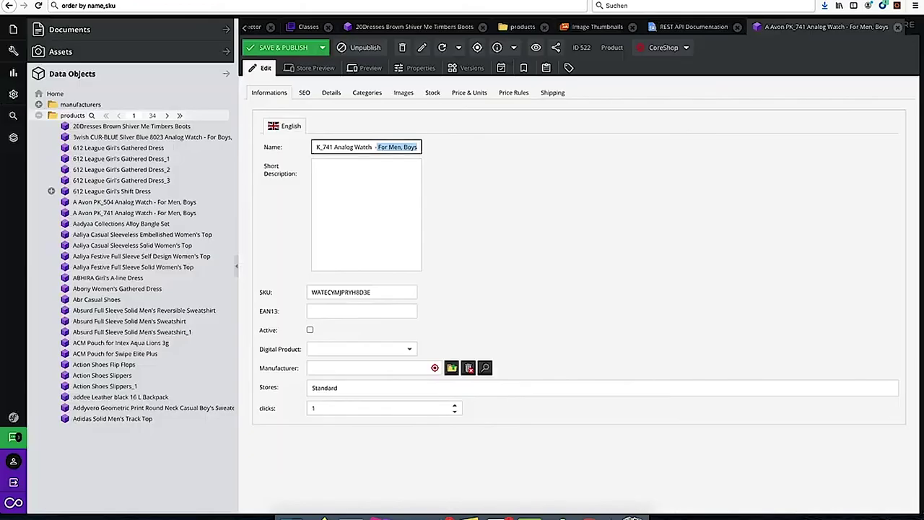
pyautogui.click(326, 145)
pyautogui.moveTo(371, 147); pyautogui.dragTo(275, 147)
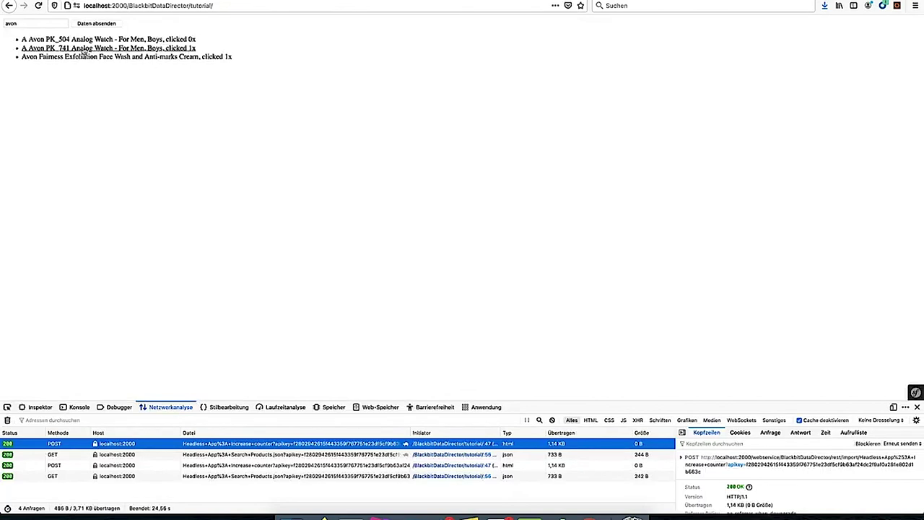
# - Trigger the counter for A Avon PK_741 Analog Watch on the search page, and check the Increase counter dataport and the product's clicks field
pyautogui.click(85, 48)
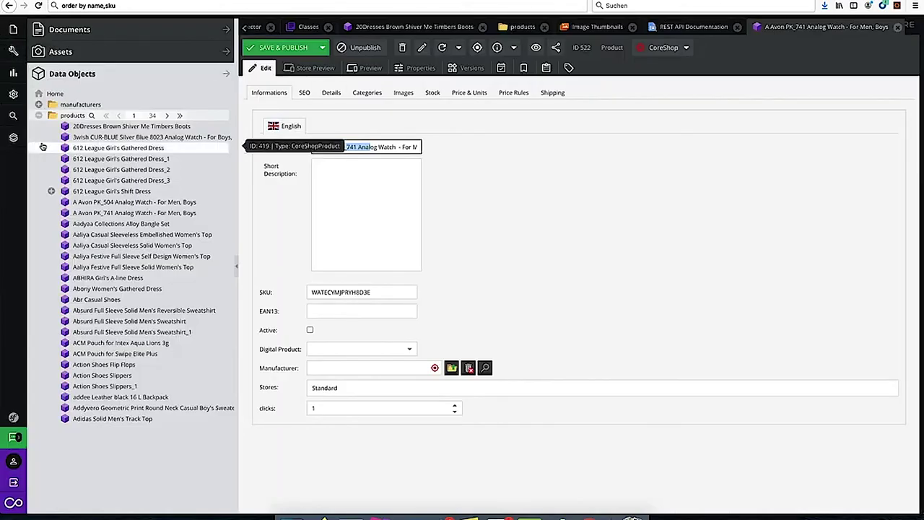
pyautogui.click(254, 27)
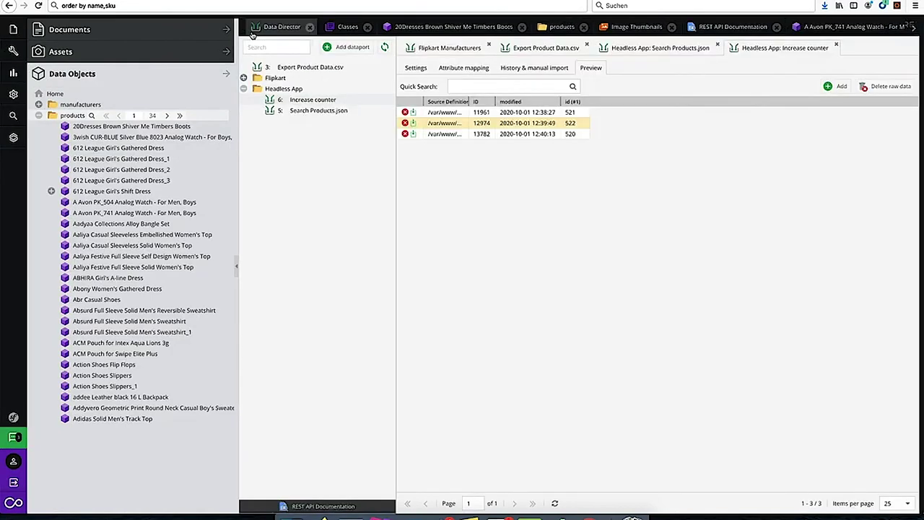
pyautogui.click(518, 67)
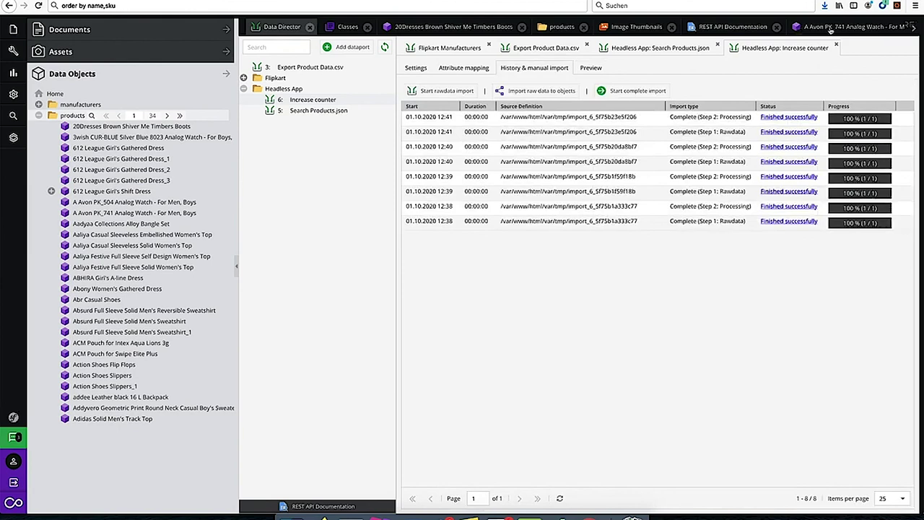
pyautogui.click(416, 68)
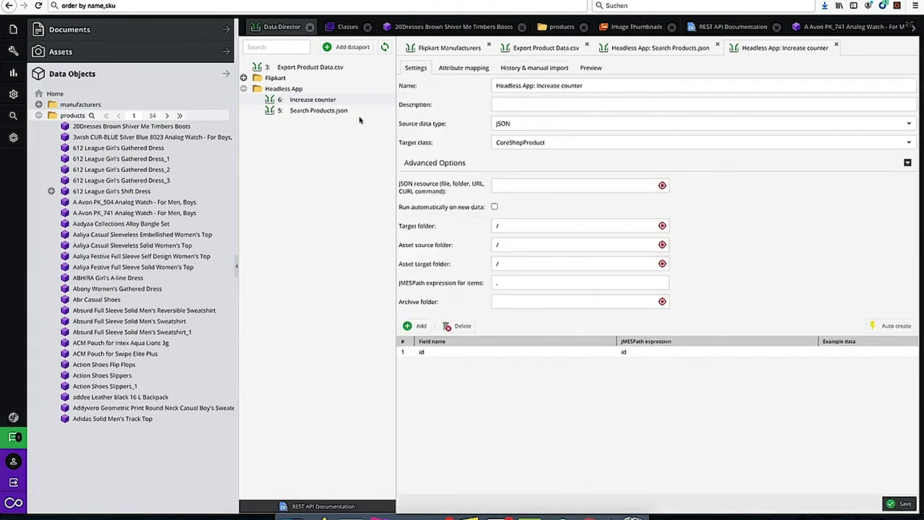
pyautogui.click(825, 29)
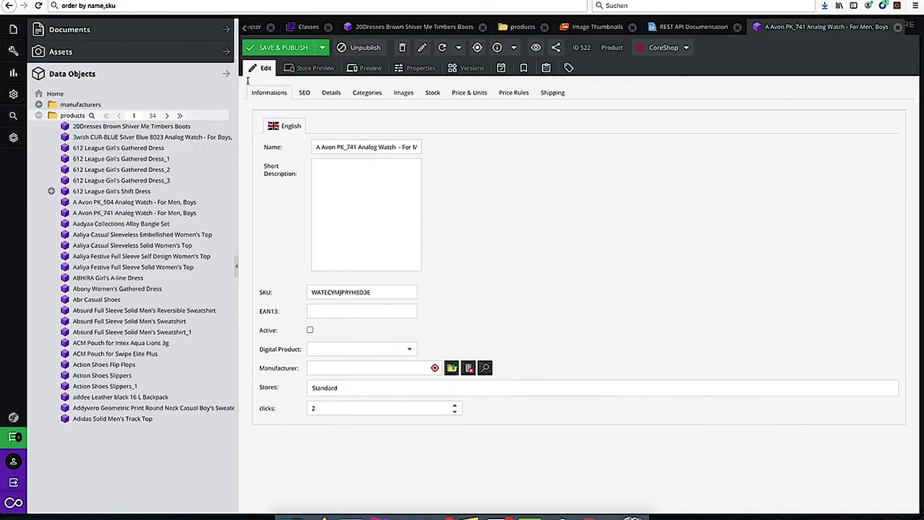
# - Clear the search page's network log, and in PhpStorm examine the click listener's POST request and JSON payload in index.html.php
pyautogui.hotkey('ctrl', 'Tab')
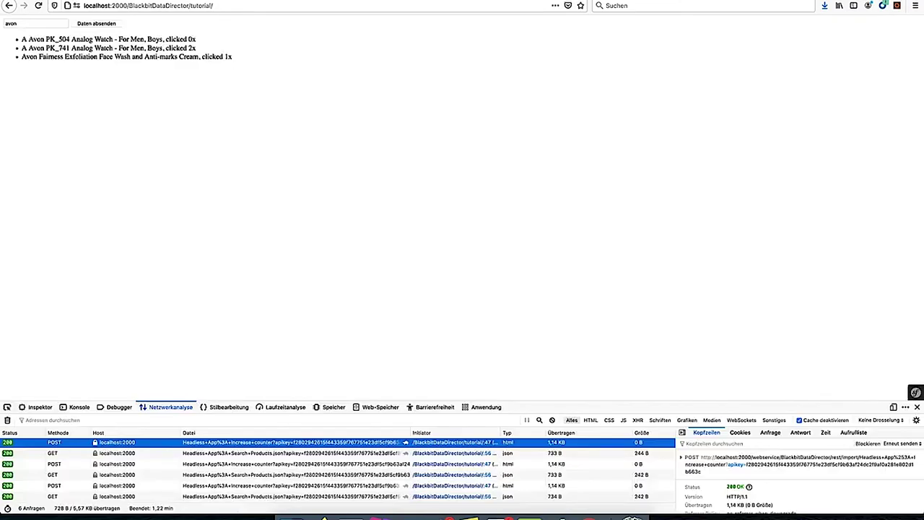
pyautogui.click(8, 420)
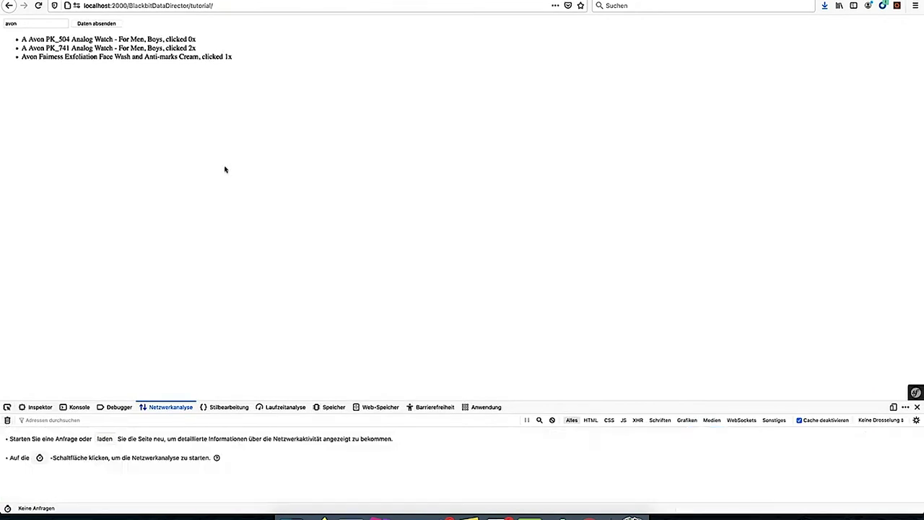
pyautogui.click(380, 516)
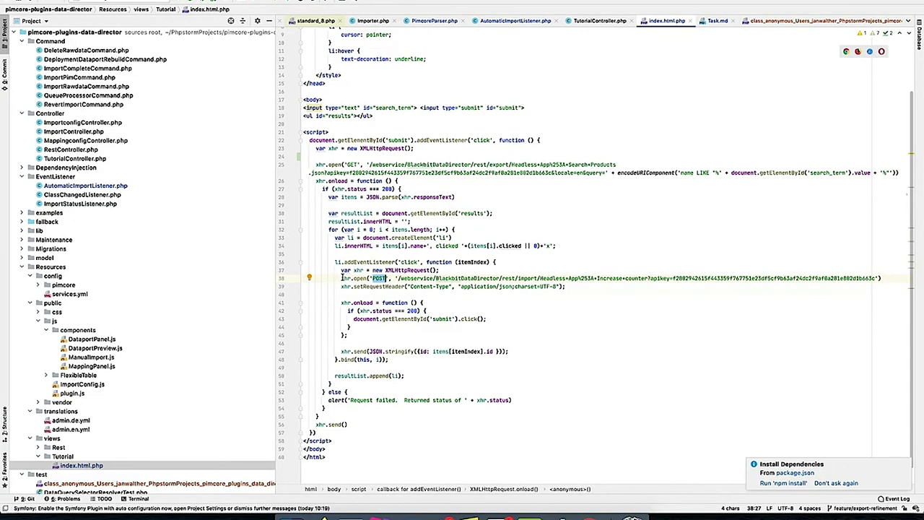
pyautogui.click(334, 262)
pyautogui.moveTo(334, 263); pyautogui.dragTo(544, 262)
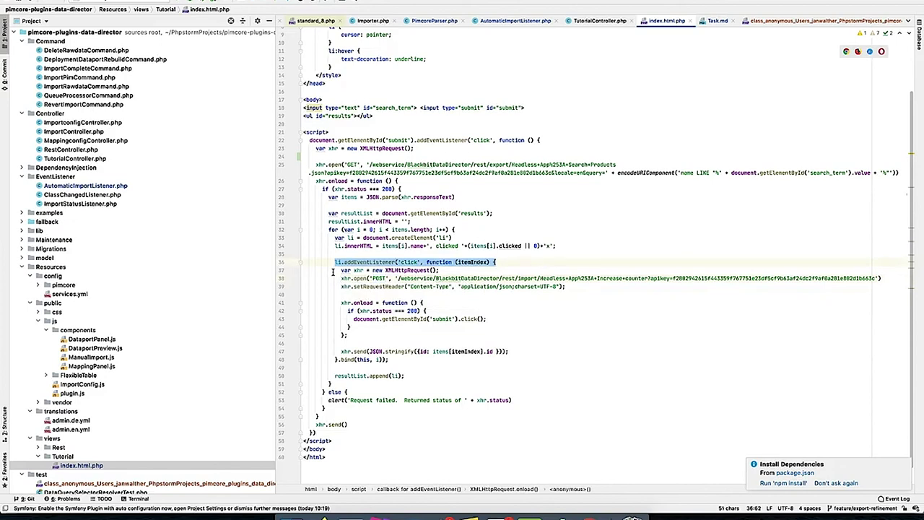
pyautogui.moveTo(343, 264)
pyautogui.click(334, 286)
pyautogui.doubleClick(379, 278)
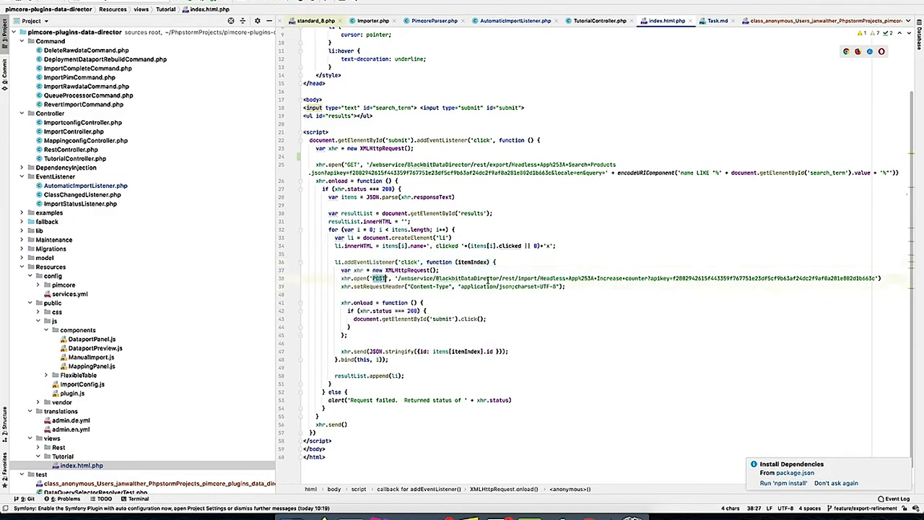
pyautogui.moveTo(597, 279); pyautogui.dragTo(648, 278)
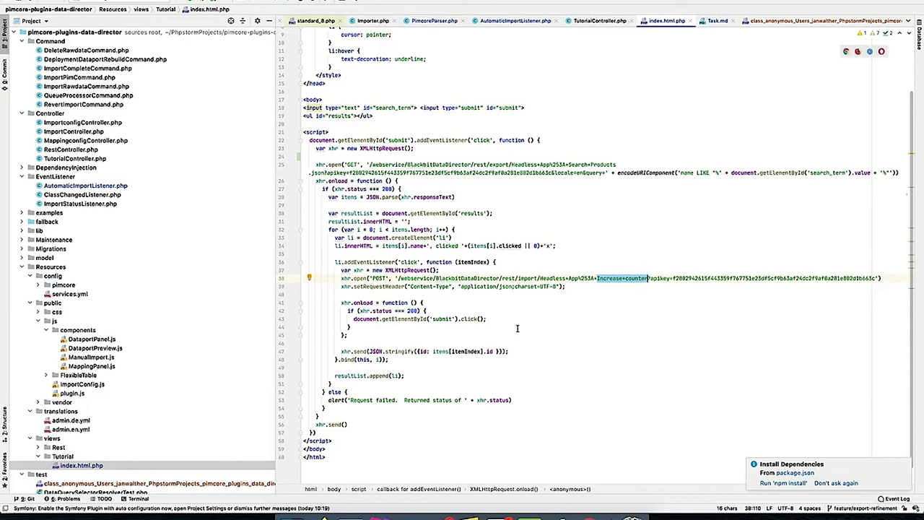
pyautogui.moveTo(369, 351); pyautogui.dragTo(503, 352)
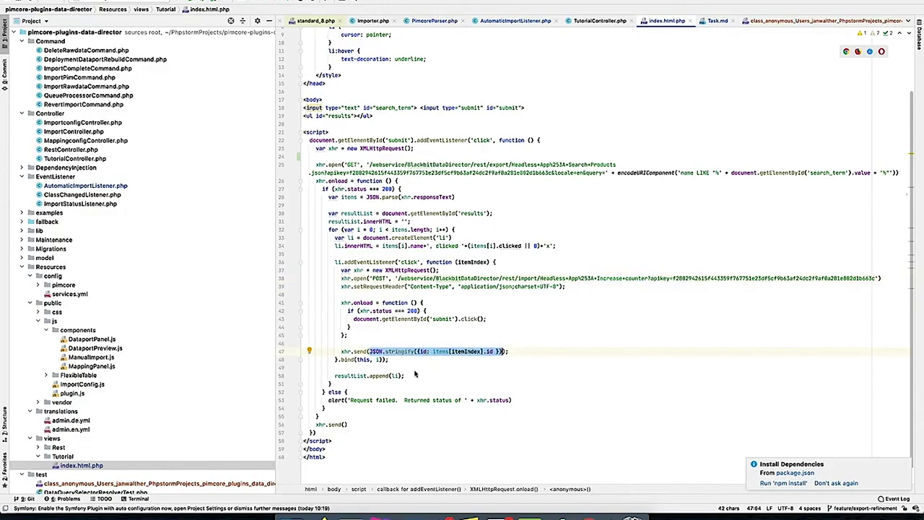
# - Return to Firefox, trigger the counter for A Avon PK_741 Analog Watch and inspect the body of the POST request
pyautogui.click(289, 514)
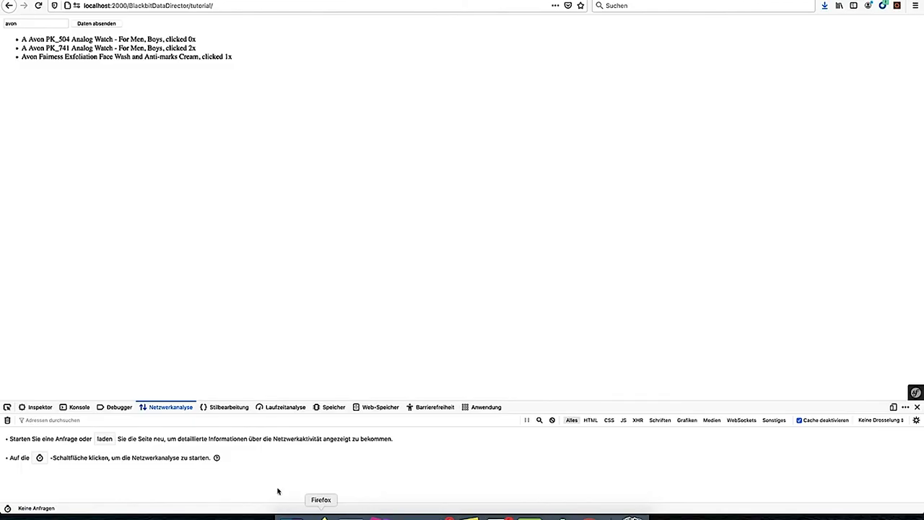
pyautogui.click(173, 49)
pyautogui.click(168, 444)
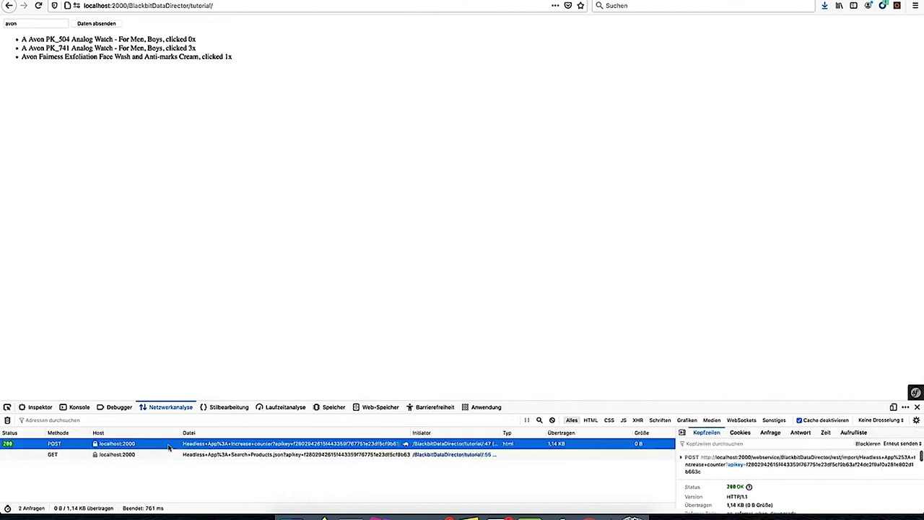
pyautogui.click(770, 433)
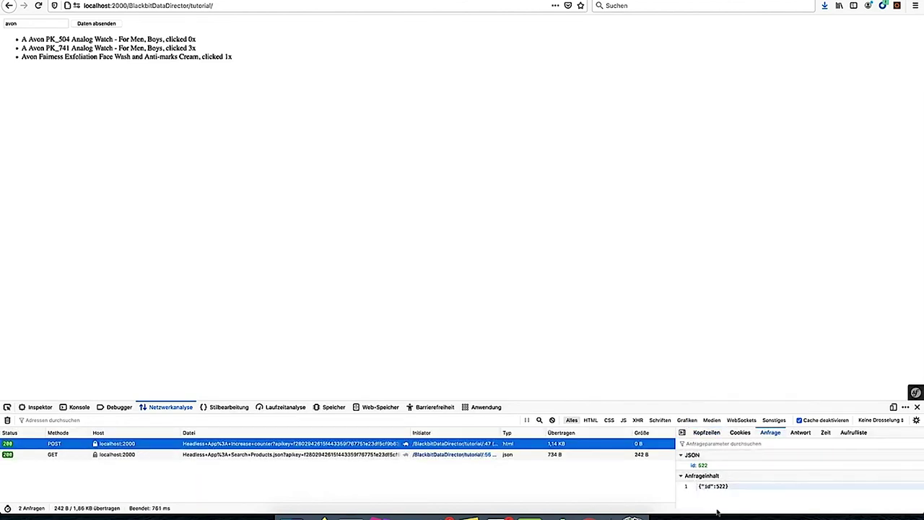
pyautogui.moveTo(731, 486); pyautogui.dragTo(693, 489)
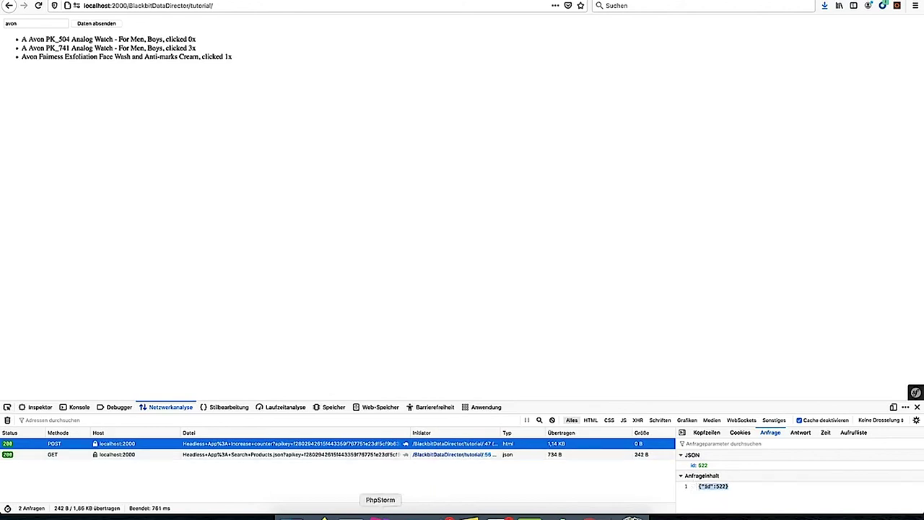
# - Switch to PhpStorm and examine the POST request's onload callback that resubmits the search in index.html.php
pyautogui.click(381, 516)
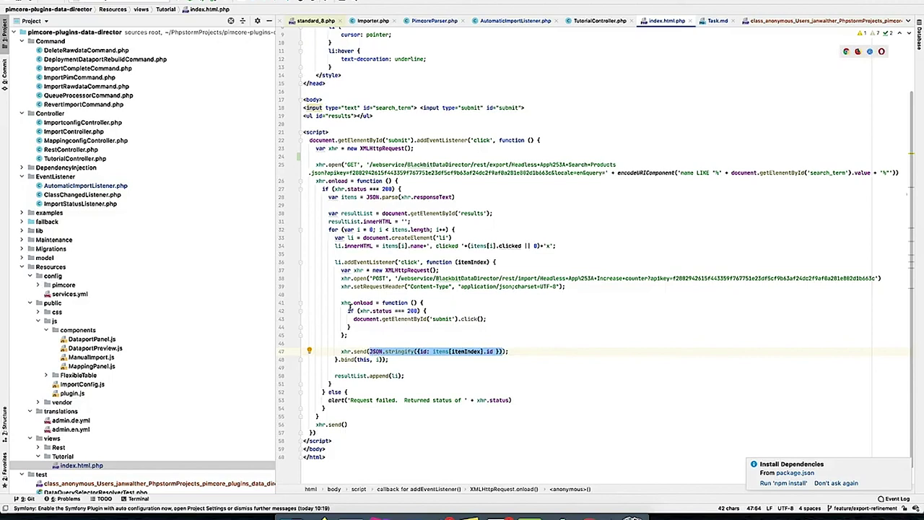
pyautogui.click(347, 304)
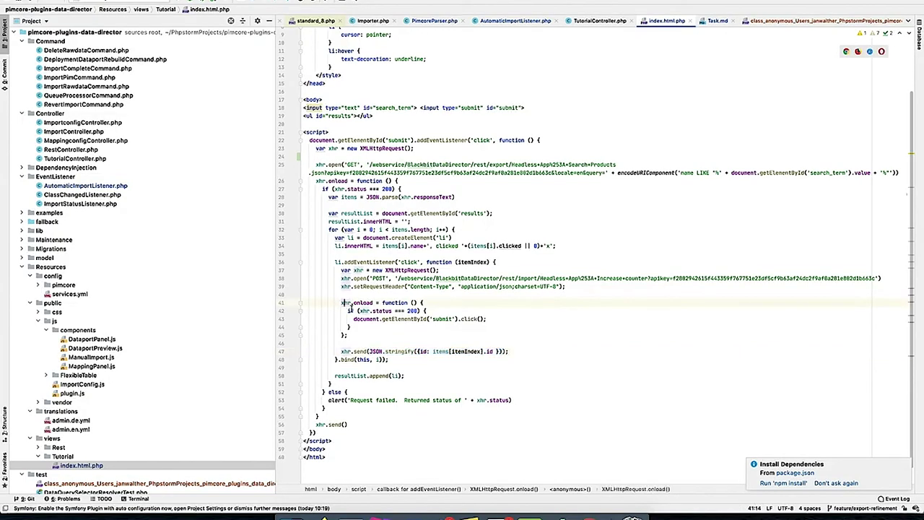
pyautogui.moveTo(352, 318); pyautogui.dragTo(486, 318)
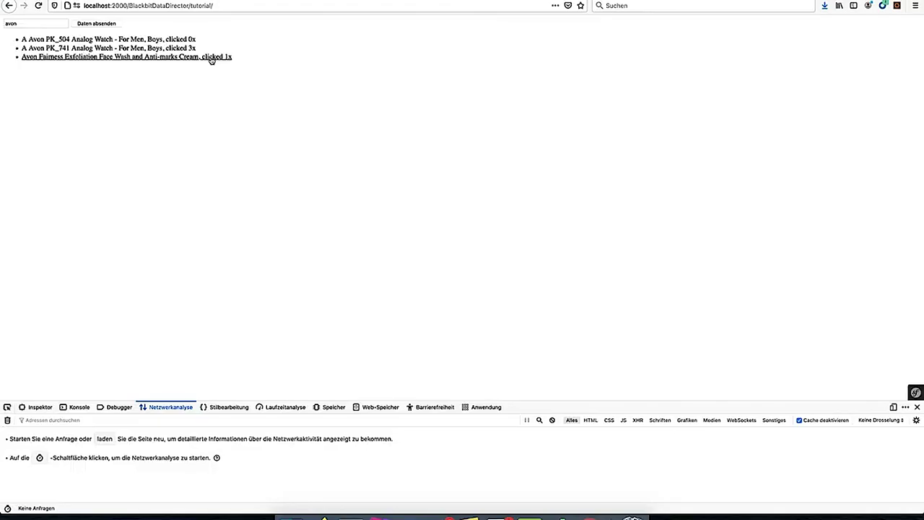
# - In Firefox, trigger the counter for Avon Fairness Exfoliation Face Wash and inspect its clicked value in the Search Products GET response
pyautogui.click(210, 58)
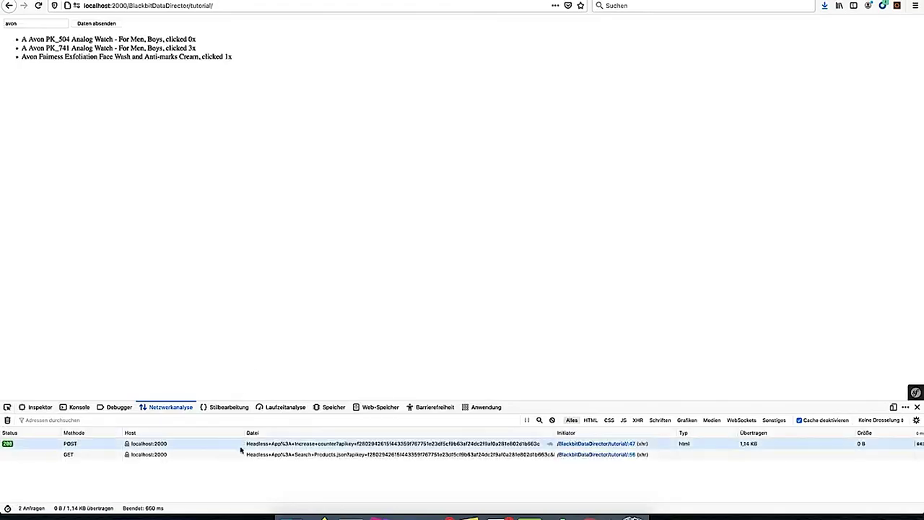
pyautogui.click(206, 454)
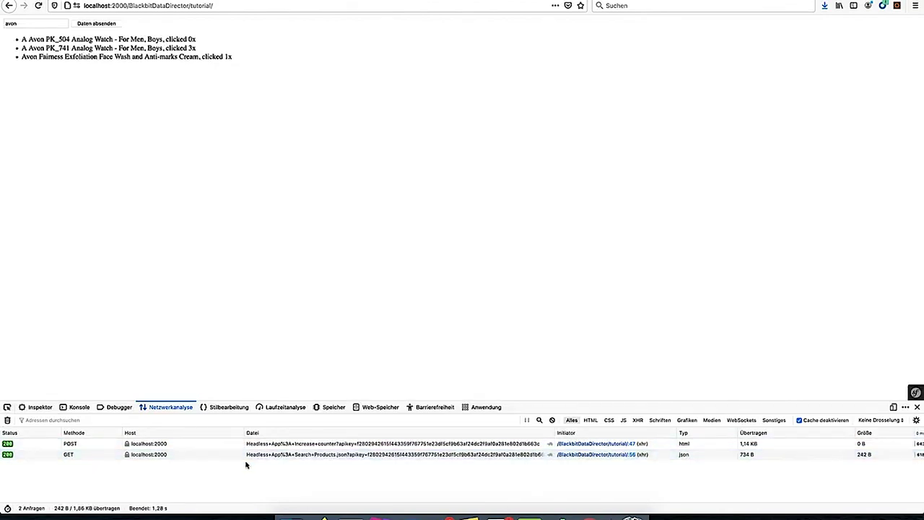
pyautogui.click(273, 455)
pyautogui.scroll(-4, 812, 493)
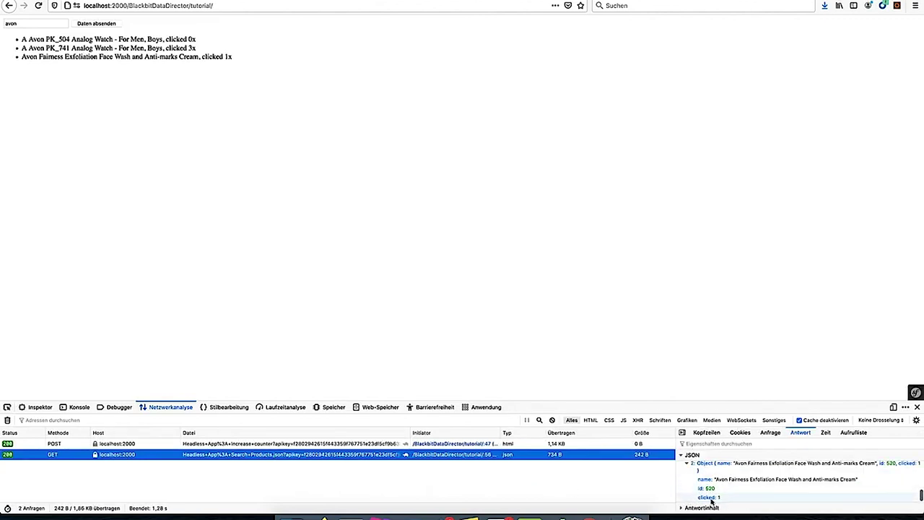